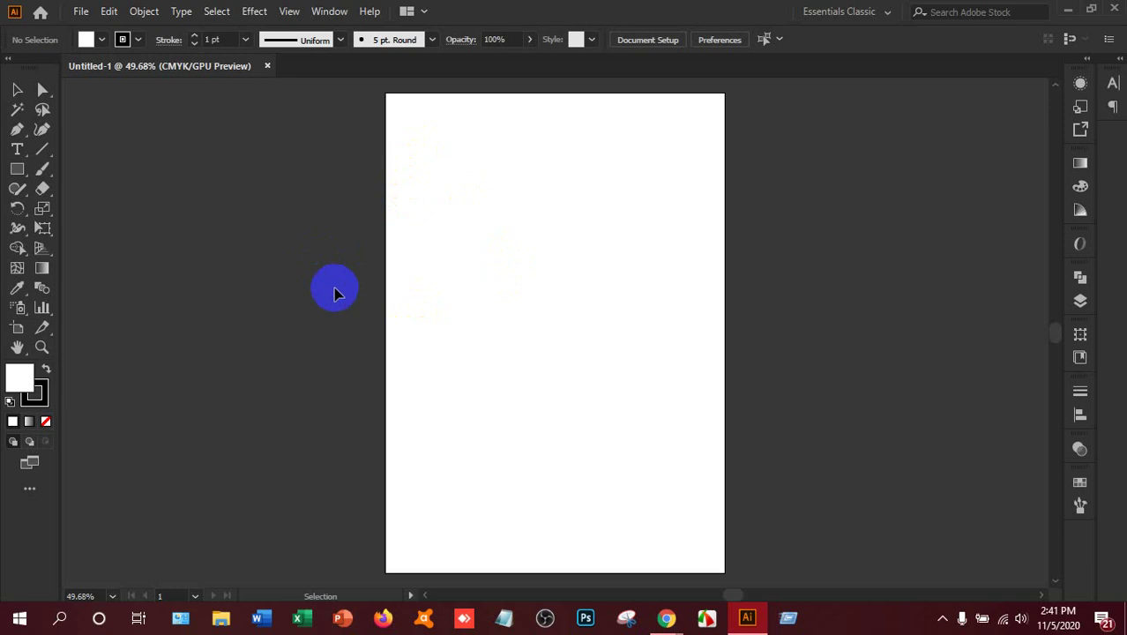
- Set the default fill to the light blue swatch and the stroke to none
left_click(102, 39)
left_click(70, 67)
left_click(82, 67)
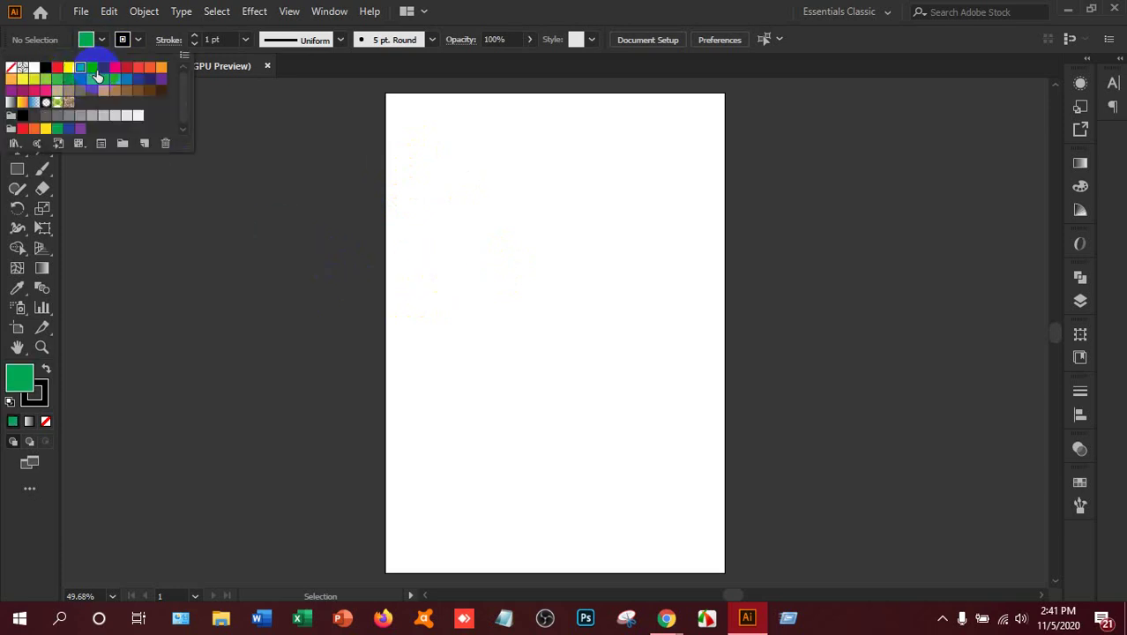
left_click(121, 40)
left_click(122, 40)
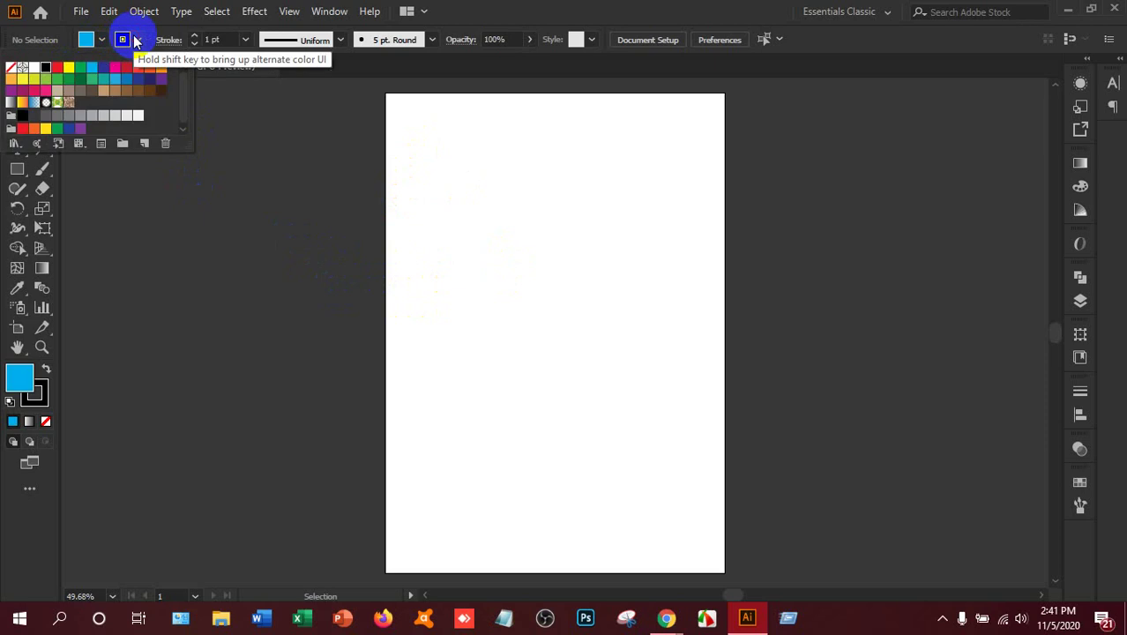
left_click(10, 69)
left_click(119, 232)
- Draw an upright triangle about 5.6 in wide with the Polygon tool in the upper half of the artboard
mouse_move(17, 168)
left_mouse_down()
mouse_move(91, 214)
mouse_move(88, 229)
left_mouse_up()
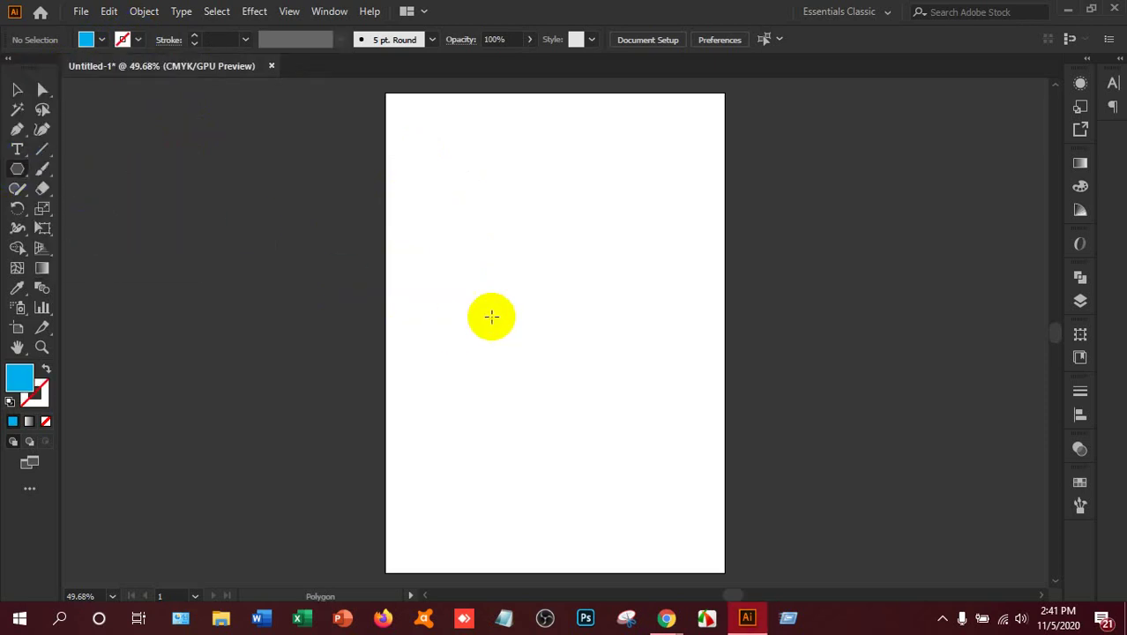
left_click_drag(512, 257, 627, 325)
key("Down")
key("Down")
key("Down")
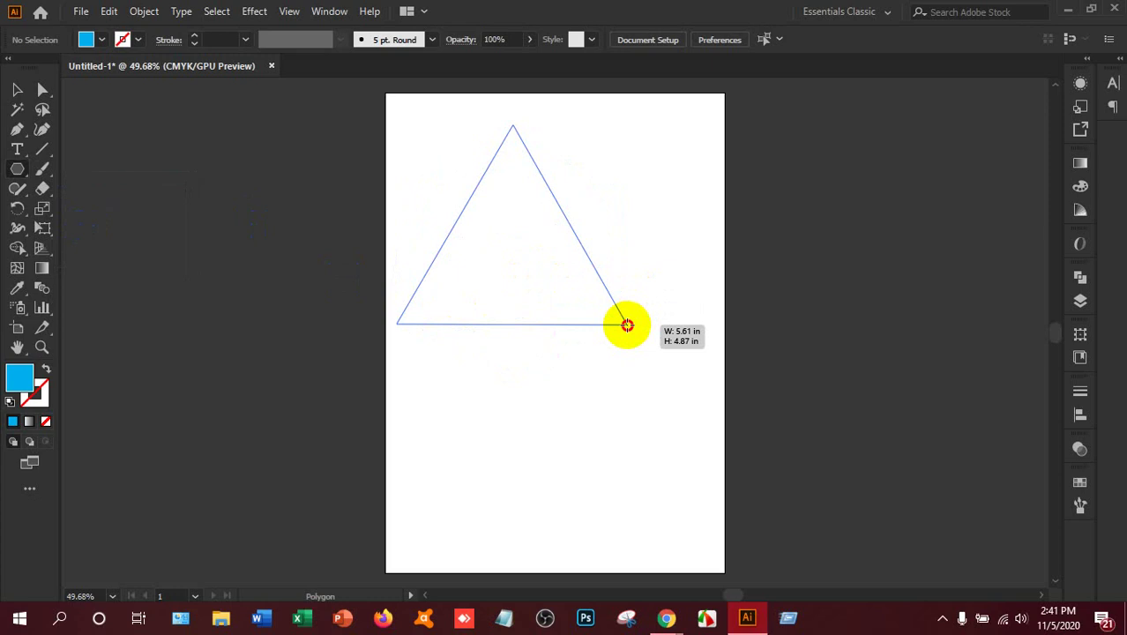
left_click_drag(626, 325, 627, 332)
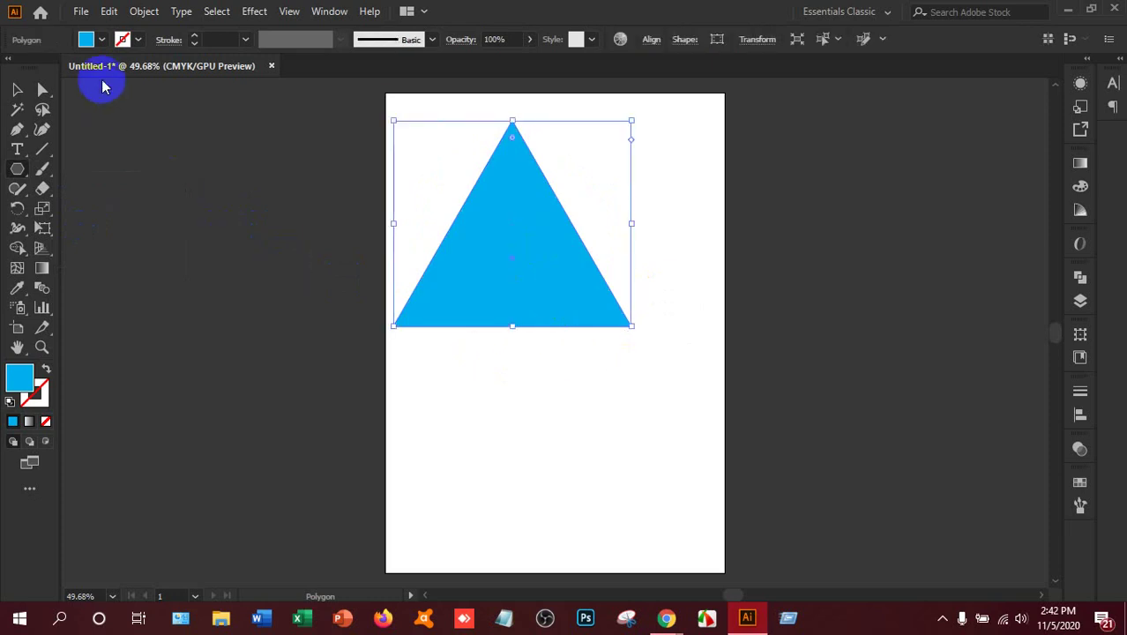
- Place the Brochure image from the Desktop folder on the canvas beside the artboard's left edge
left_click(80, 11)
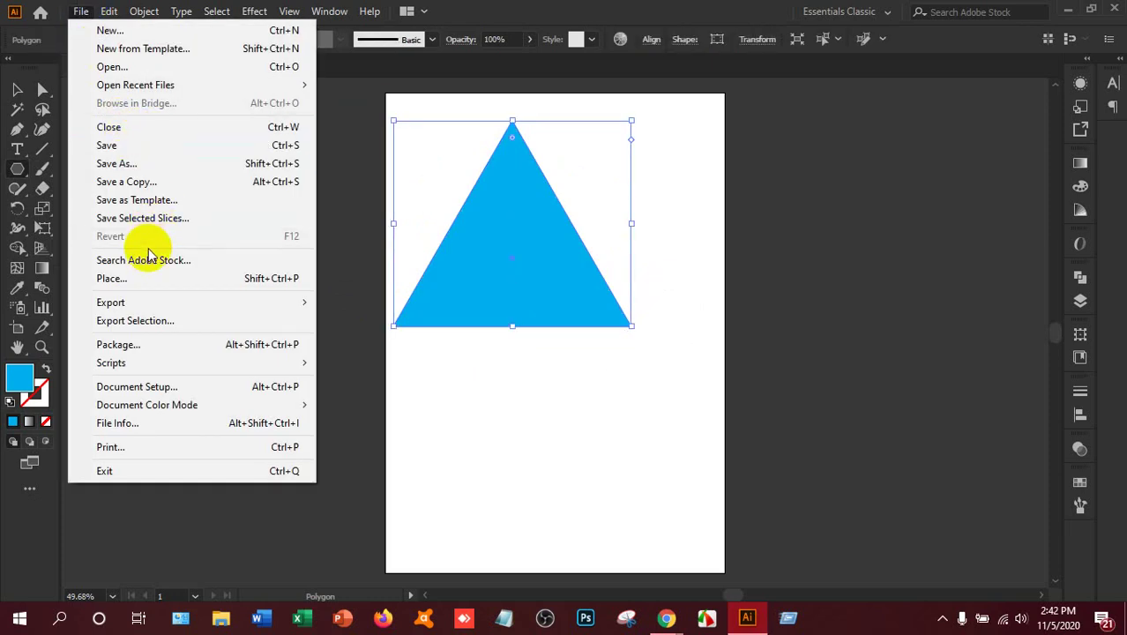
left_click(155, 281)
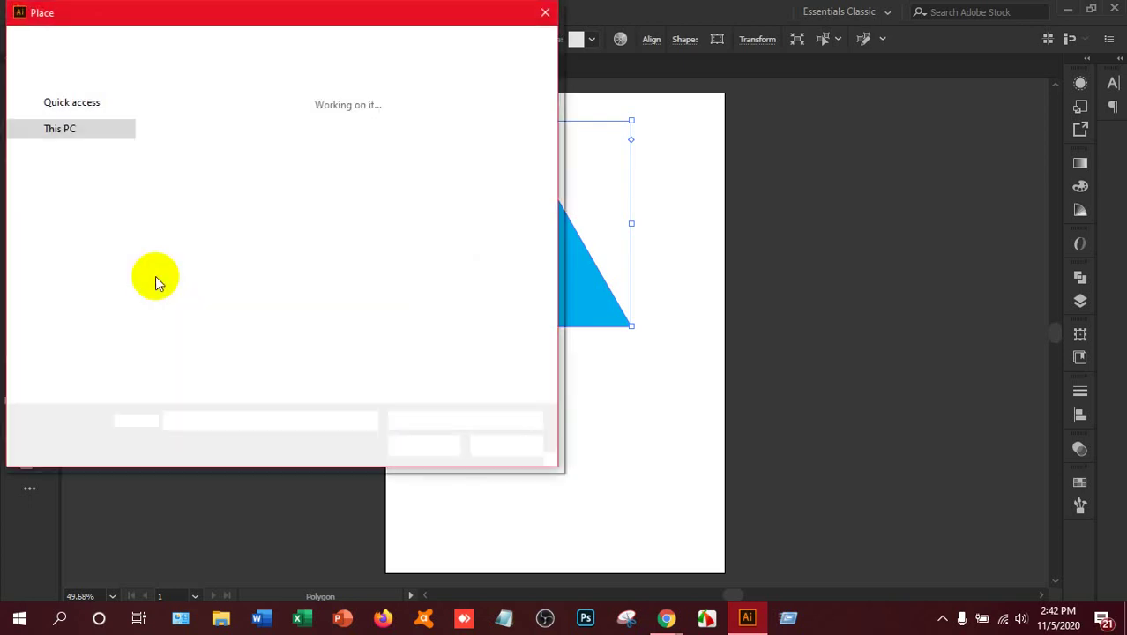
left_click(59, 142)
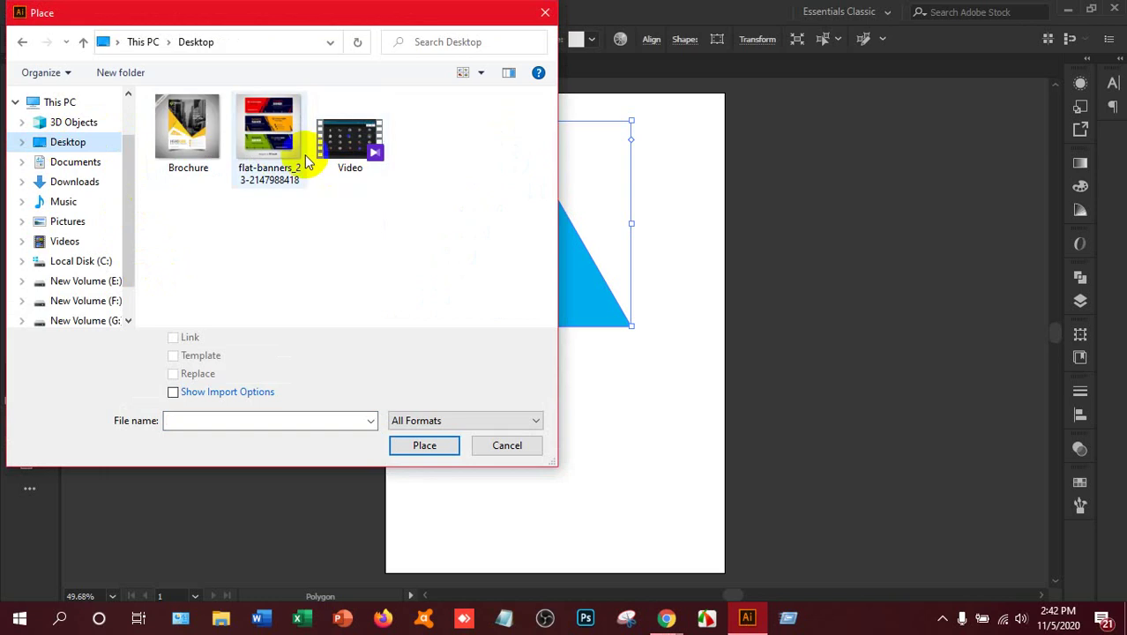
left_click(187, 133)
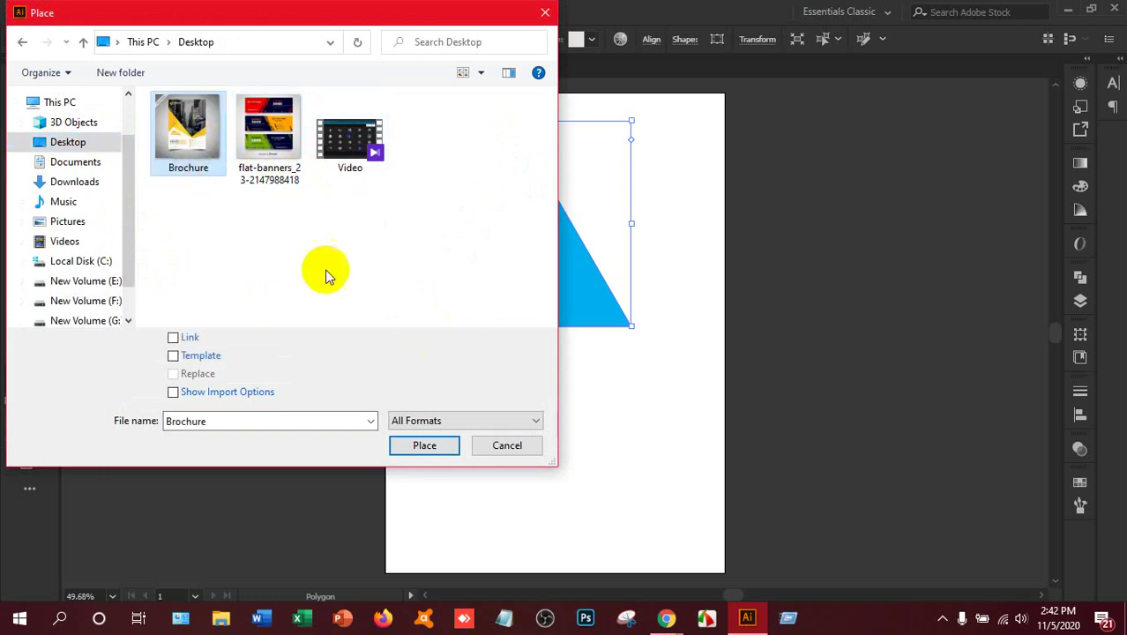
left_click(412, 447)
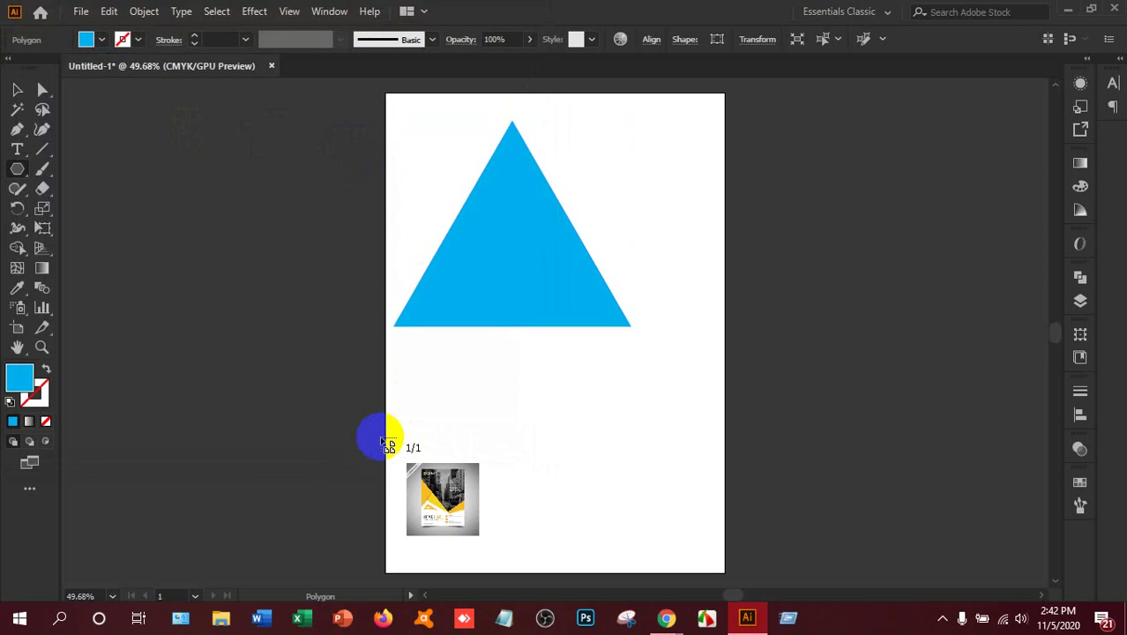
left_click_drag(109, 164, 282, 392)
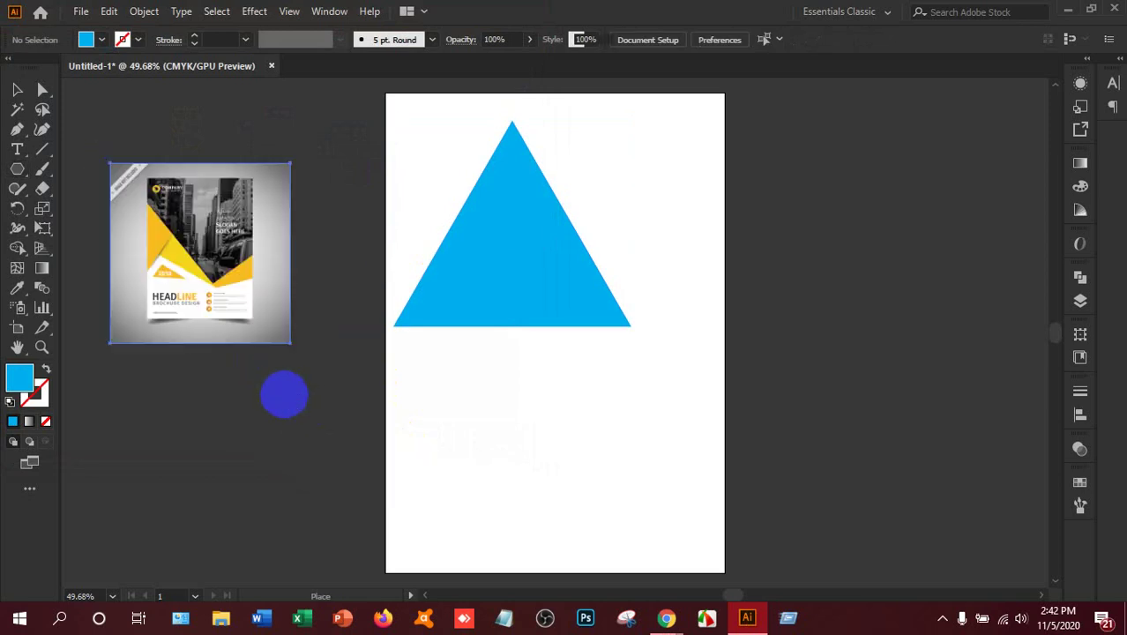
- Recolour the triangle with the orange-yellow sampled from the brochure image using the Eyedropper
left_click(17, 89)
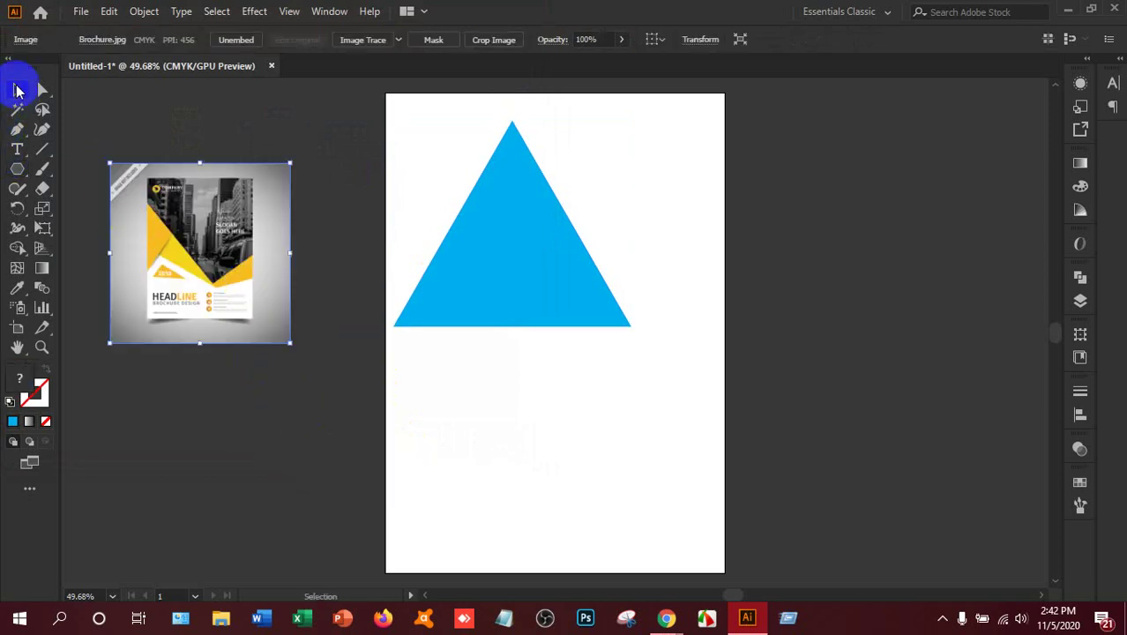
left_click(554, 264)
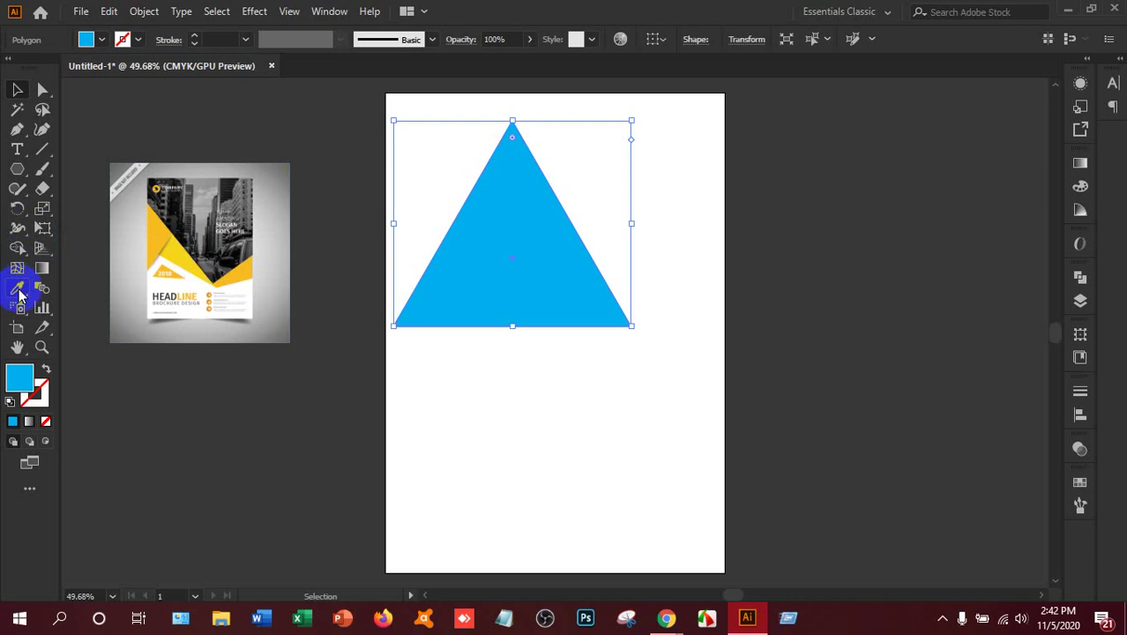
left_click(17, 286)
left_click(161, 242)
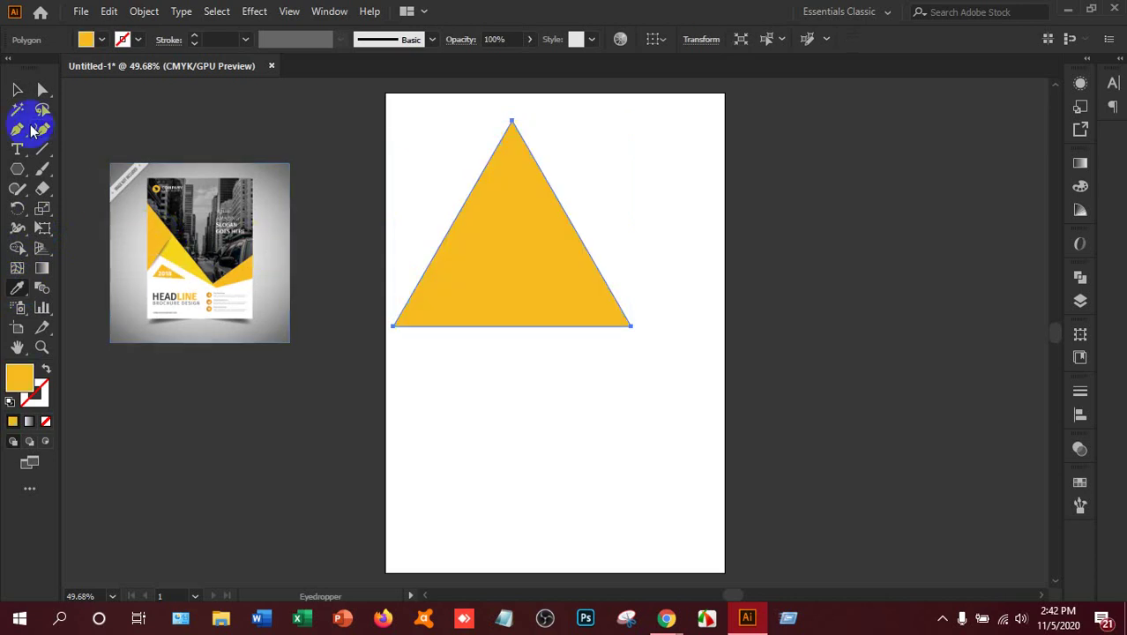
left_click(17, 89)
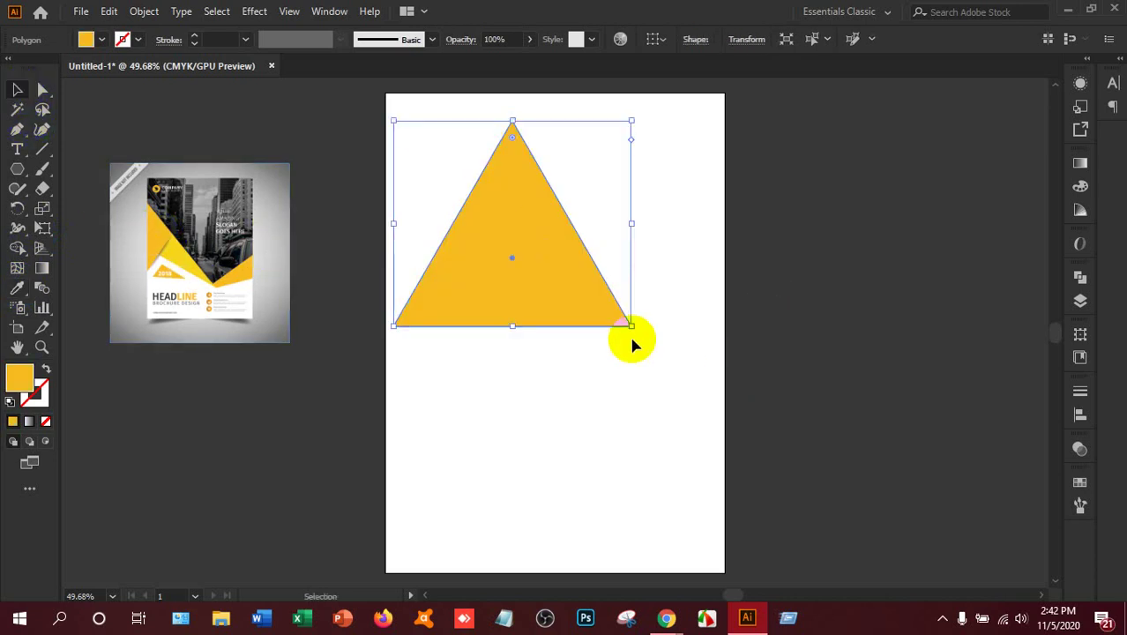
- Rotate the triangle so it points right, then move it to the middle of the artboard and scale it down
left_click_drag(631, 326, 631, 327)
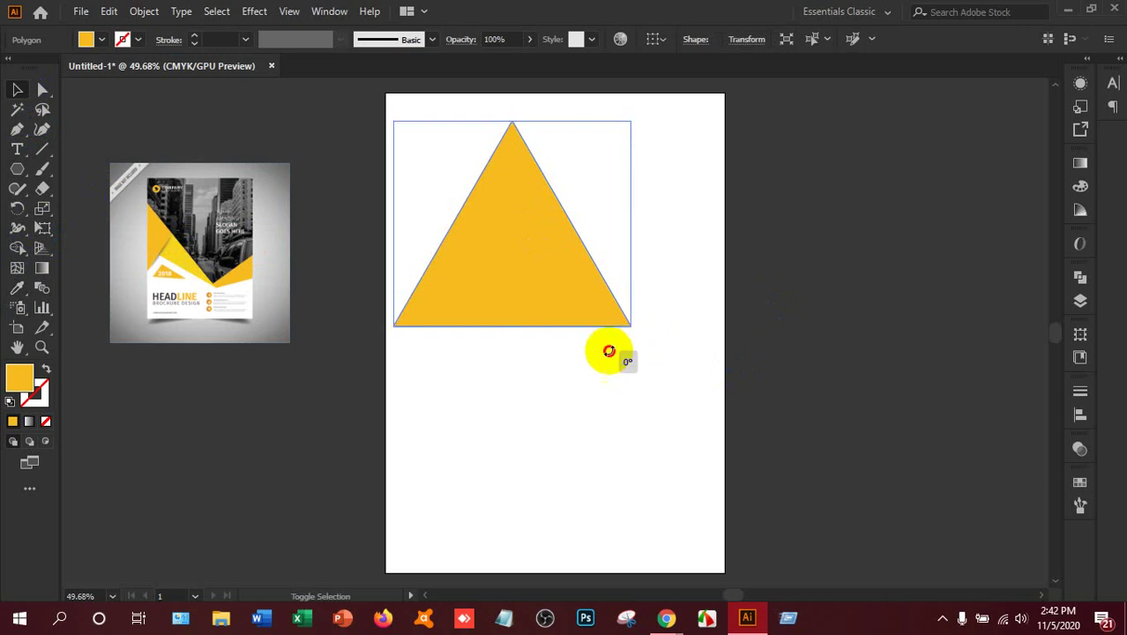
left_click_drag(629, 357, 349, 405)
left_click_drag(558, 295, 581, 351)
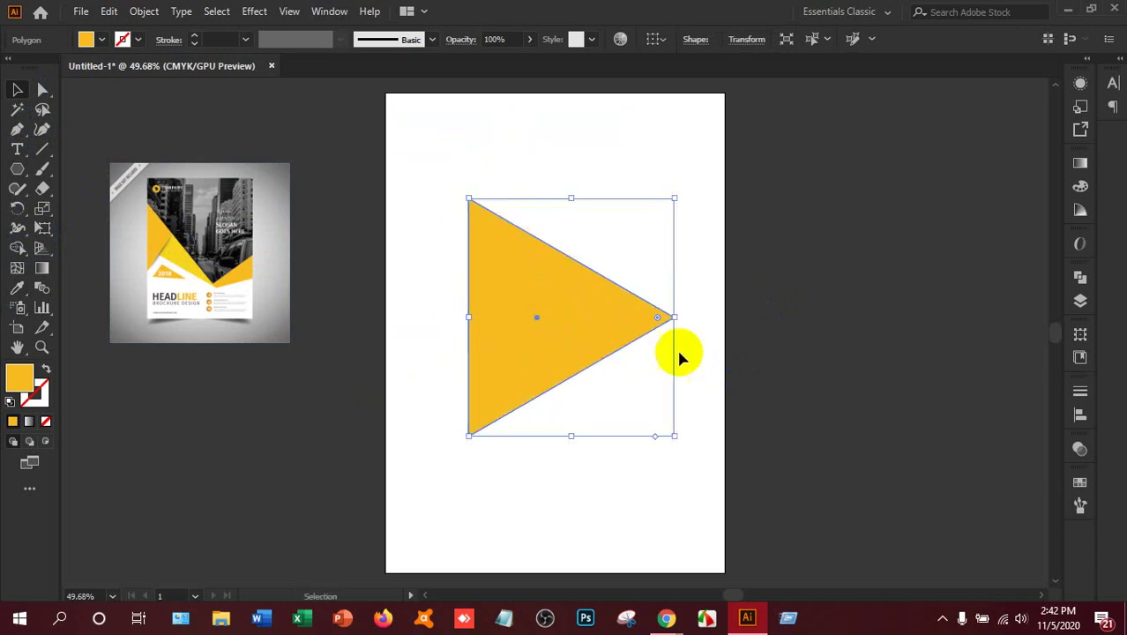
left_click_drag(673, 198, 640, 228)
- Duplicate the triangle to the right of the original and reflect the copy across the vertical axis
left_click_drag(576, 338, 721, 335)
right_click(723, 336)
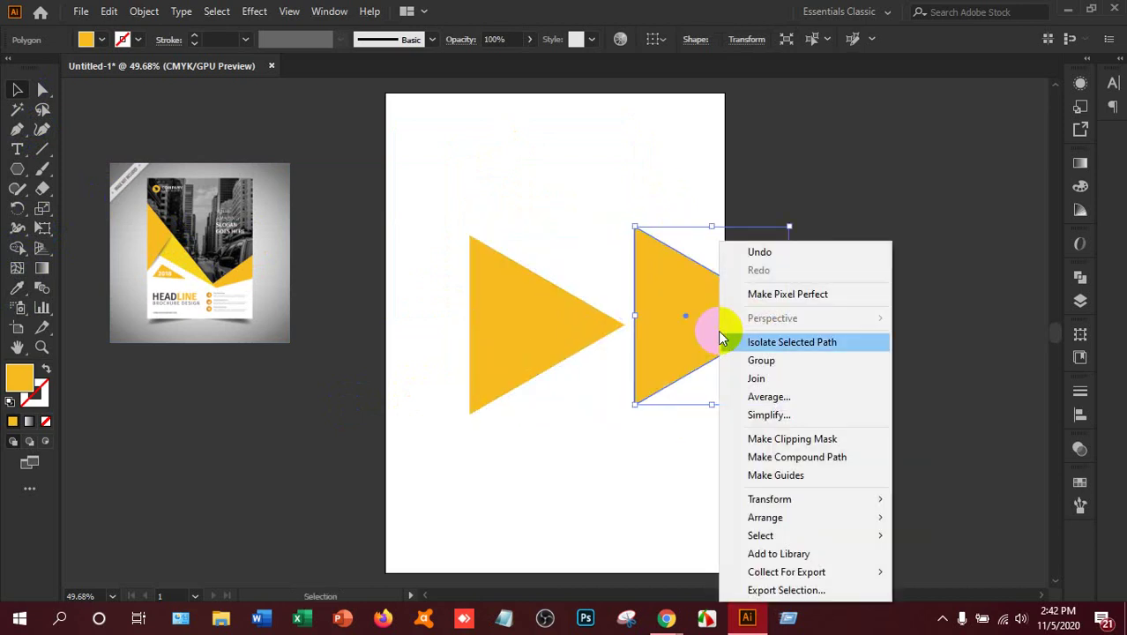
mouse_move(792, 501)
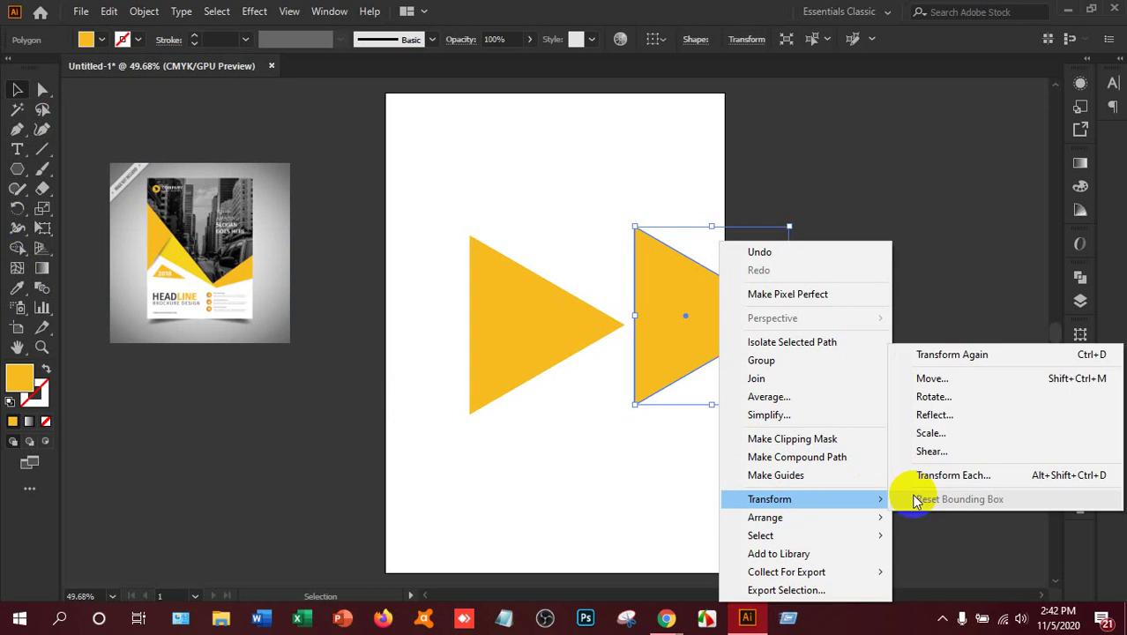
left_click(965, 418)
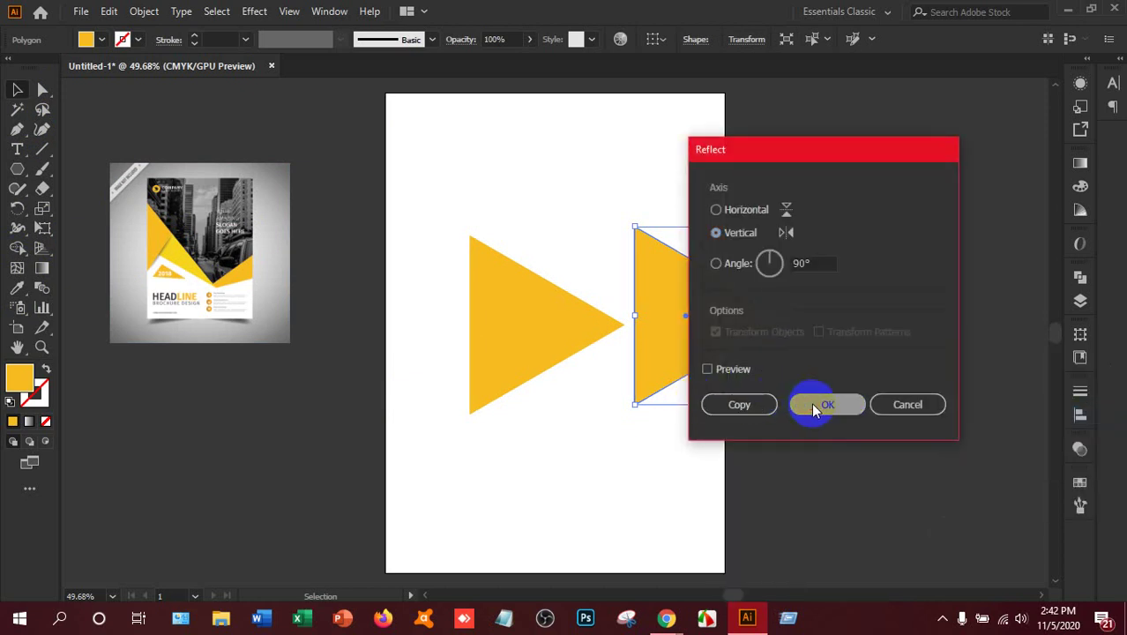
left_click(825, 403)
- Position the mirrored triangle above the original with a narrow diagonal gap, aligning their left ends to a vertical ruler guide
left_click_drag(721, 396, 575, 273)
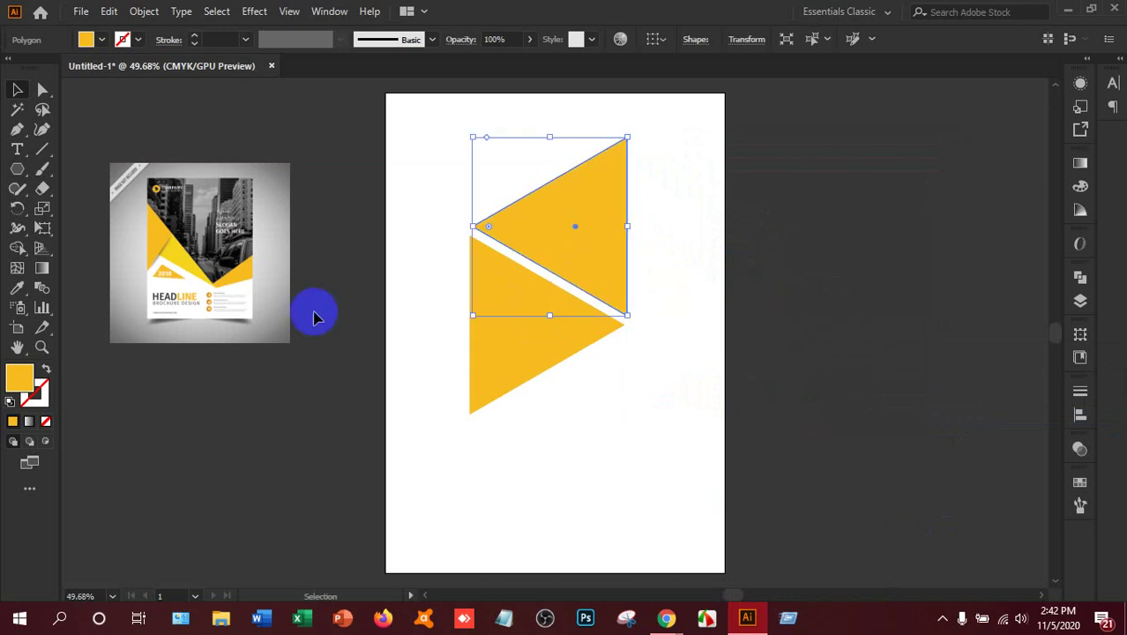
key("ctrl+r")
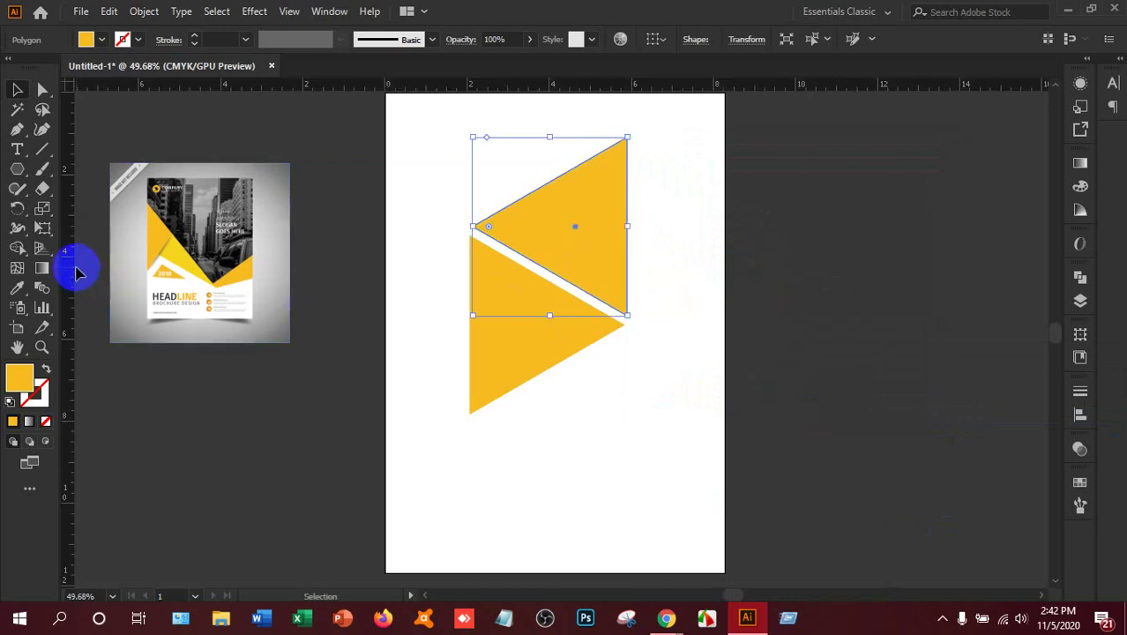
left_click_drag(69, 264, 470, 332)
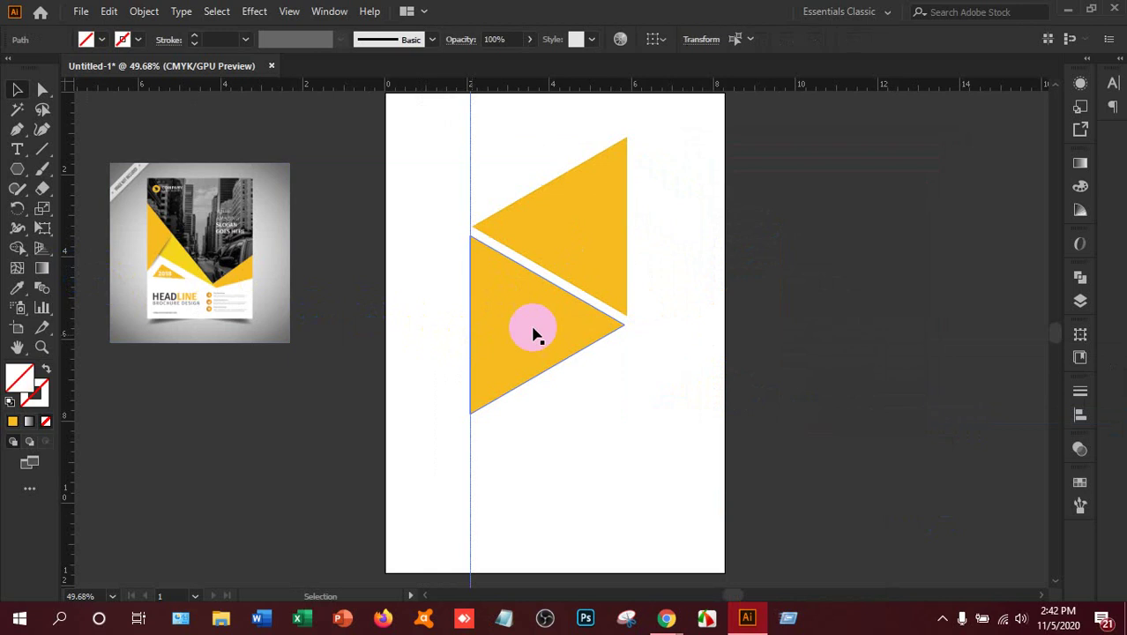
left_click(588, 275)
left_click_drag(617, 283, 616, 284)
left_click(679, 289)
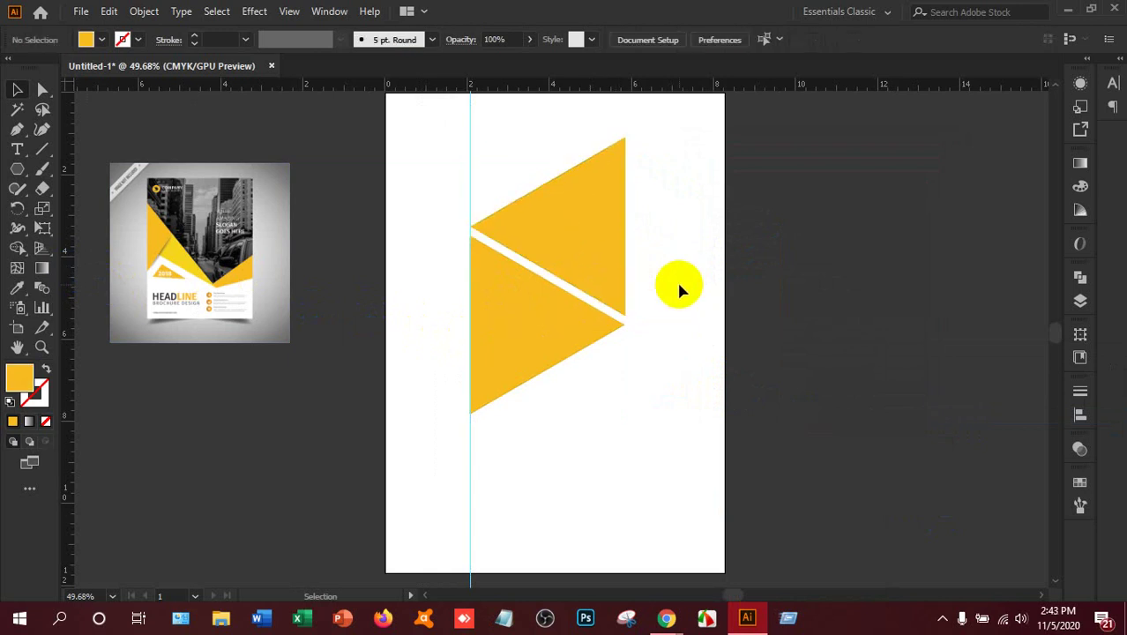
left_click(618, 269)
left_click(716, 293)
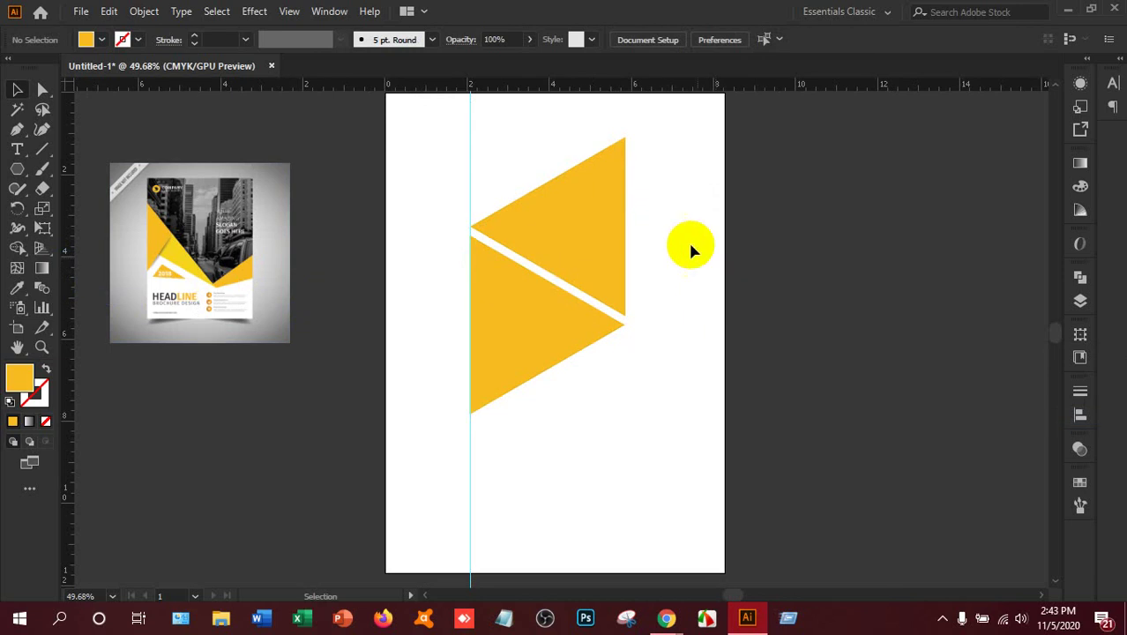
- Move the vertical guide off the artboard into the empty area on its left
left_click_drag(682, 205, 573, 380)
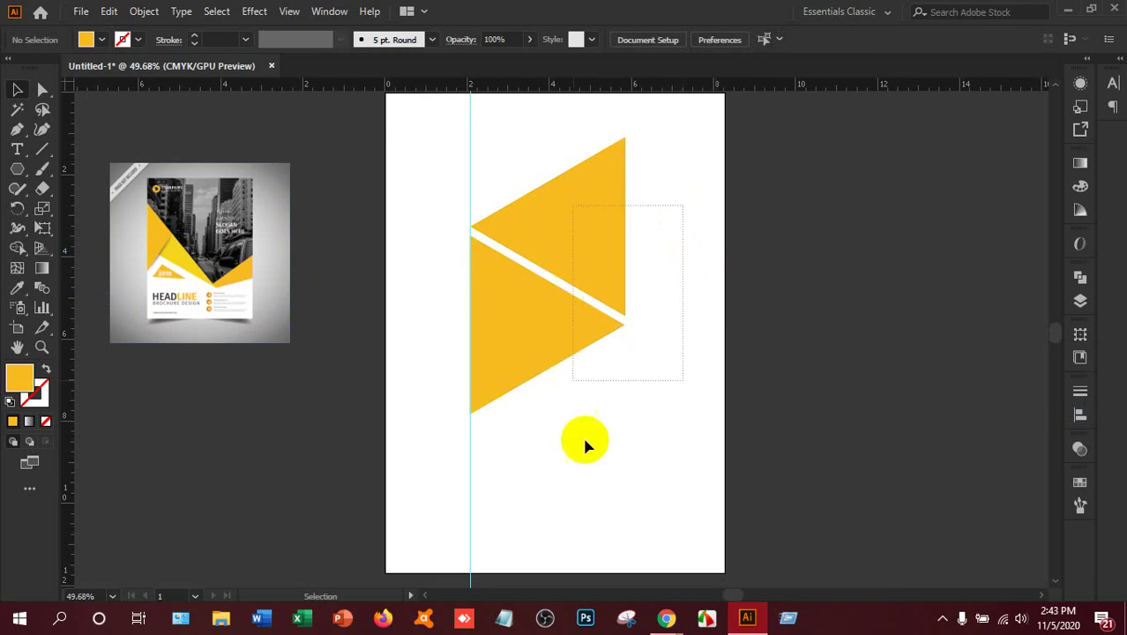
left_click(470, 519)
left_click_drag(476, 501, 315, 508)
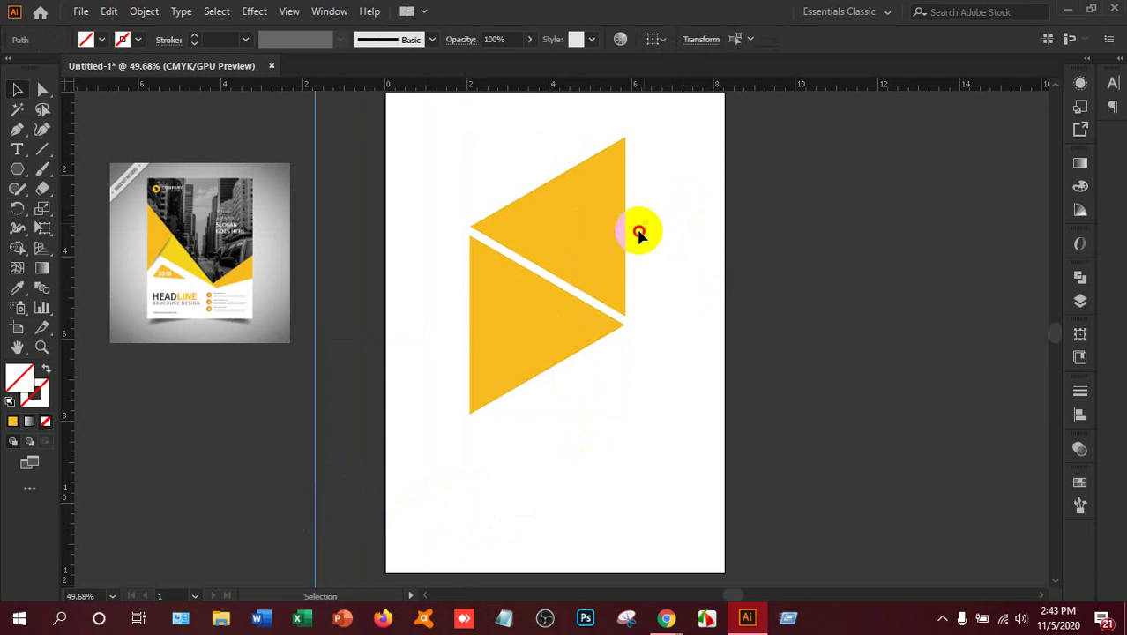
- Move both triangles down together to the middle of the artboard and group them
left_click_drag(641, 231, 536, 422)
left_click_drag(558, 316, 565, 366)
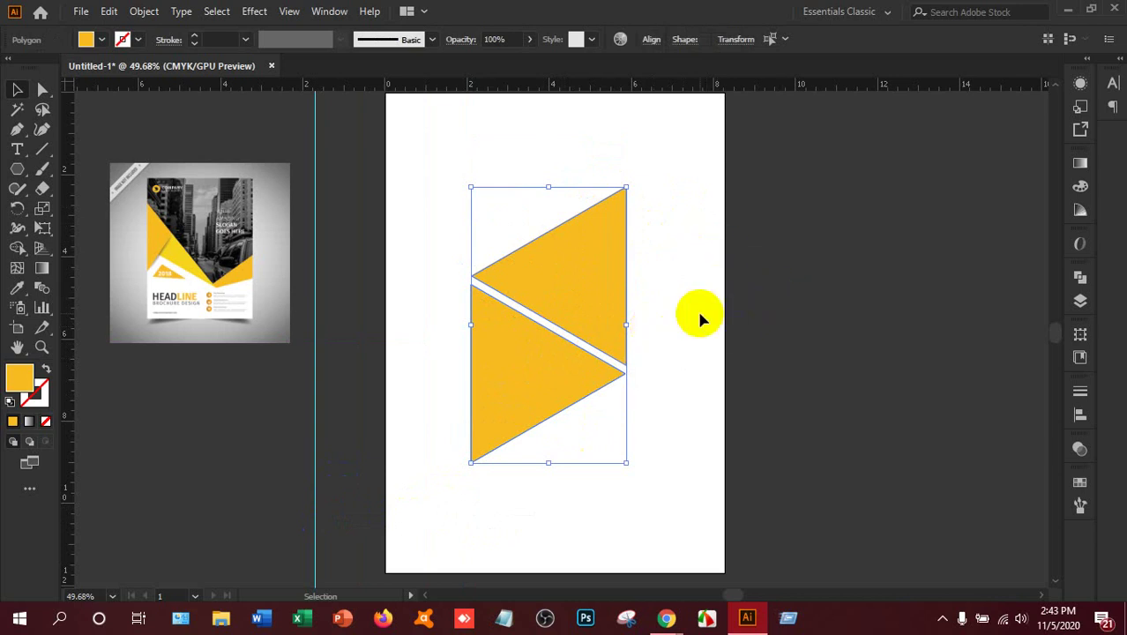
left_click_drag(690, 200, 472, 459)
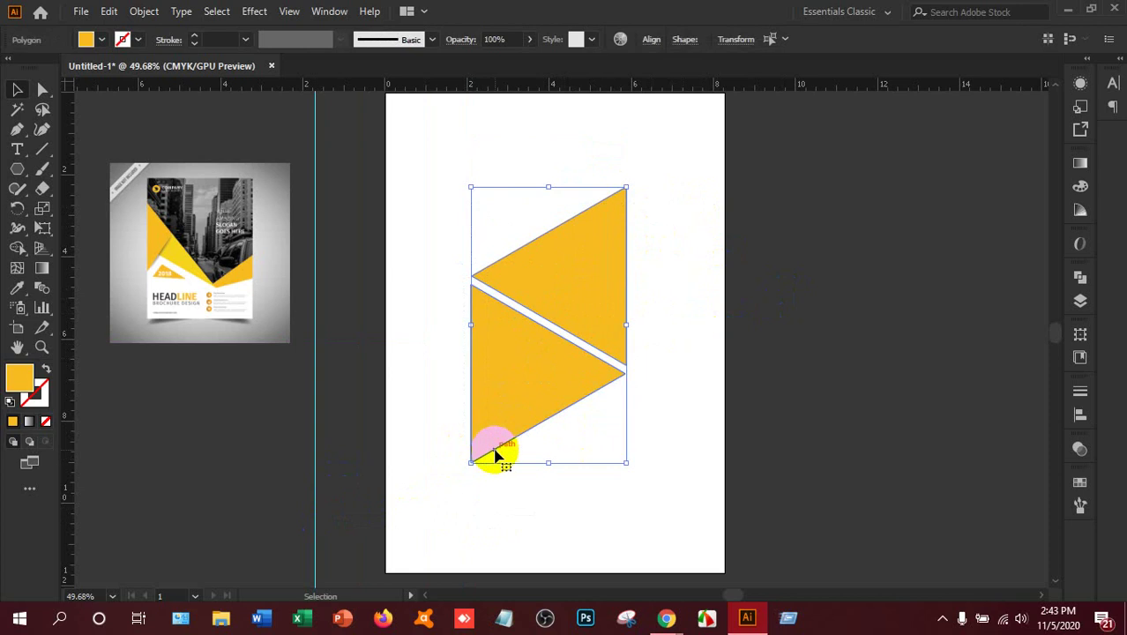
key("ctrl+g")
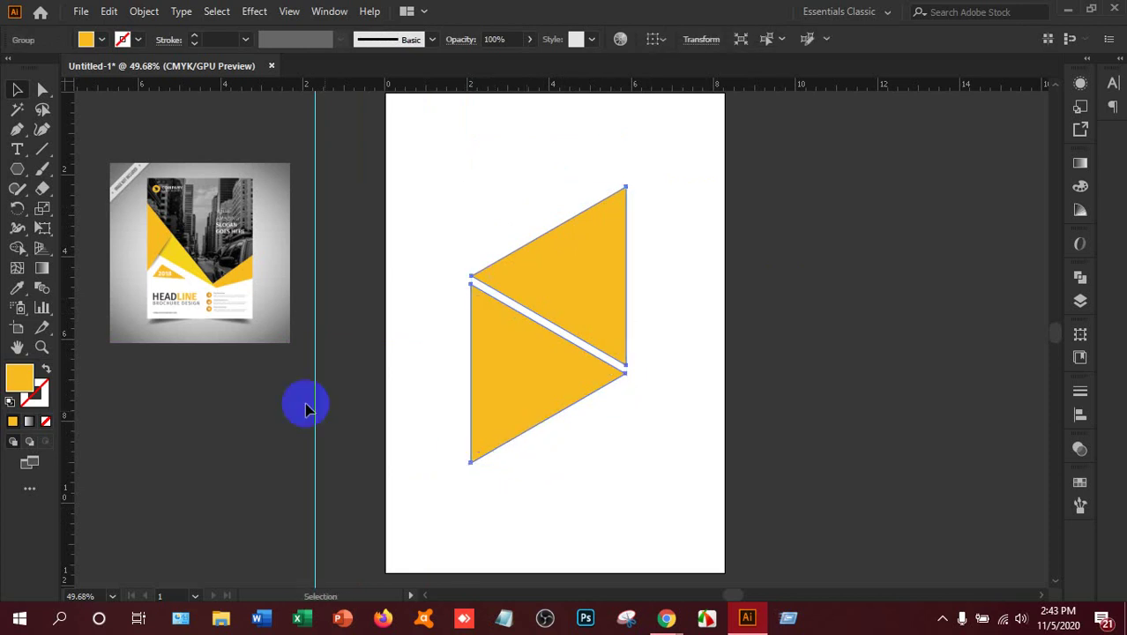
- Cover the whole artboard with a dark blue rectangle and send it to the back behind the triangles
left_click_drag(15, 168, 60, 166)
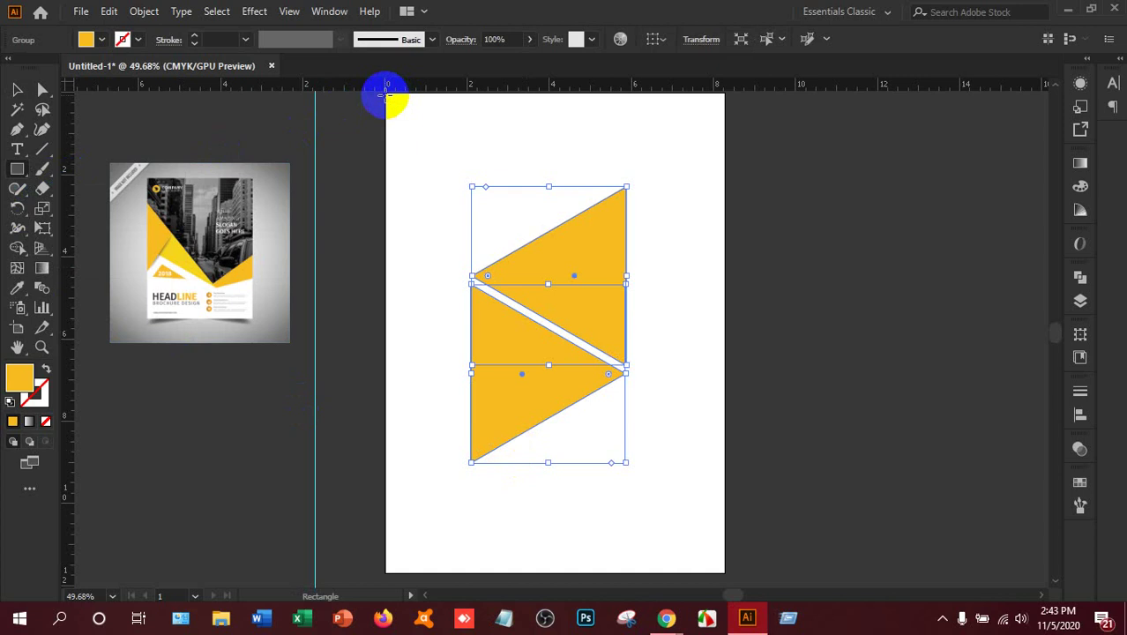
left_click_drag(385, 95, 721, 513)
left_click(88, 39)
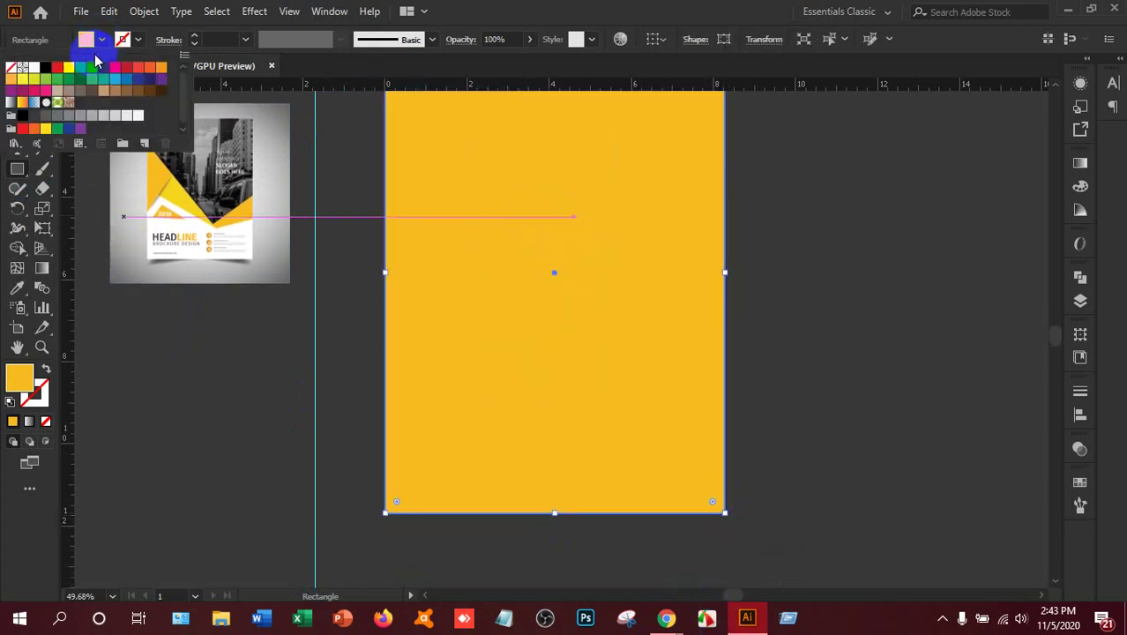
left_click(100, 66)
left_click(342, 357)
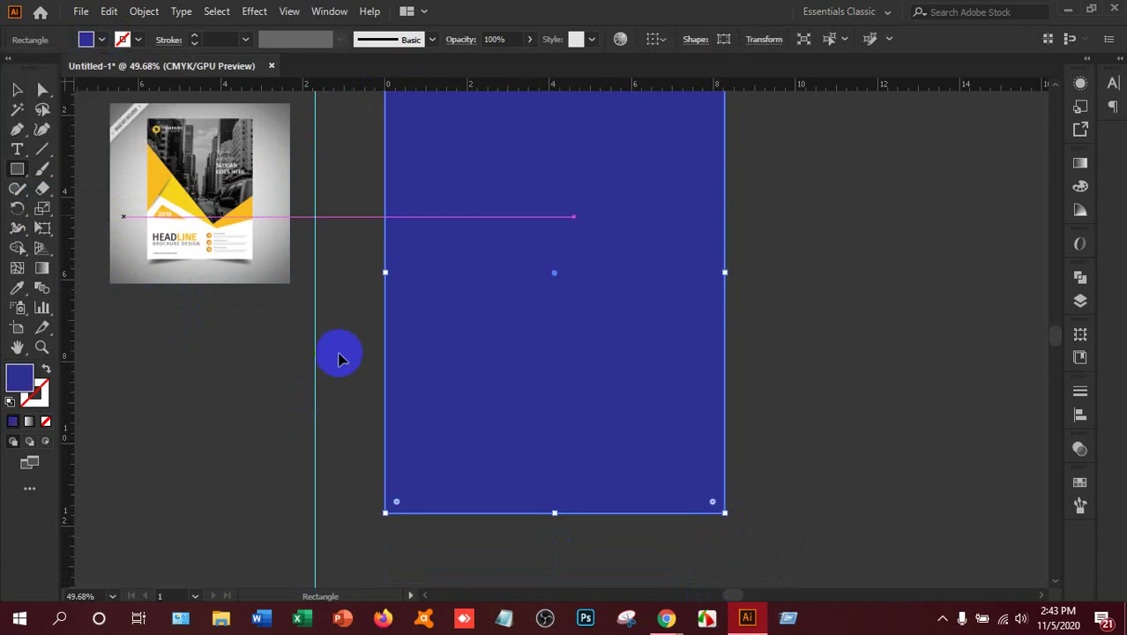
key("ctrl+shift+bracketleft")
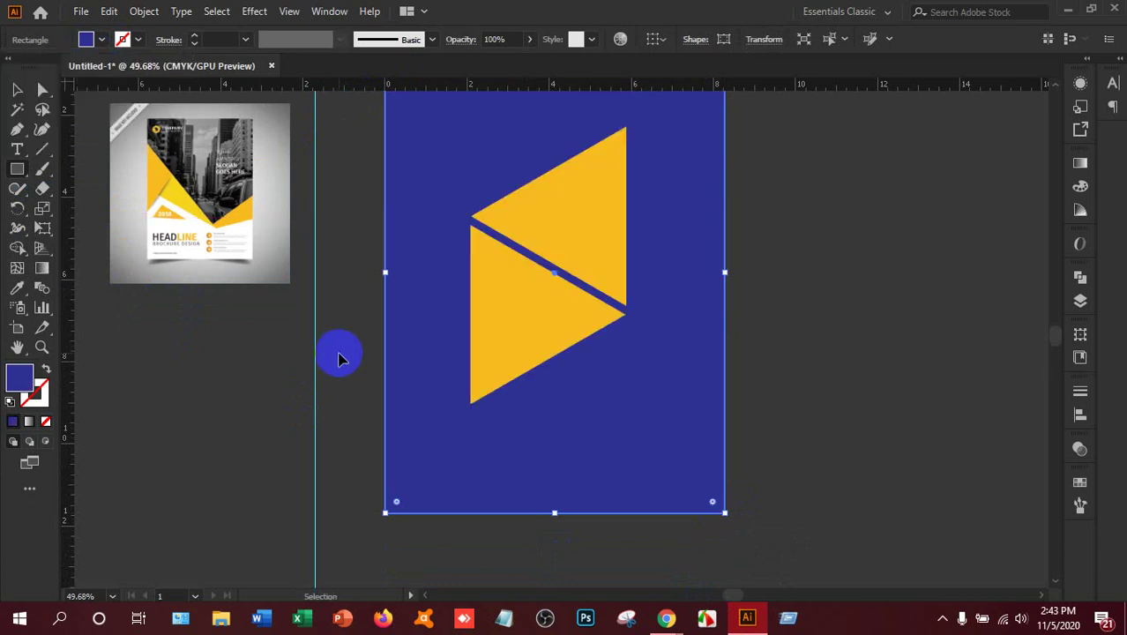
left_click(15, 91)
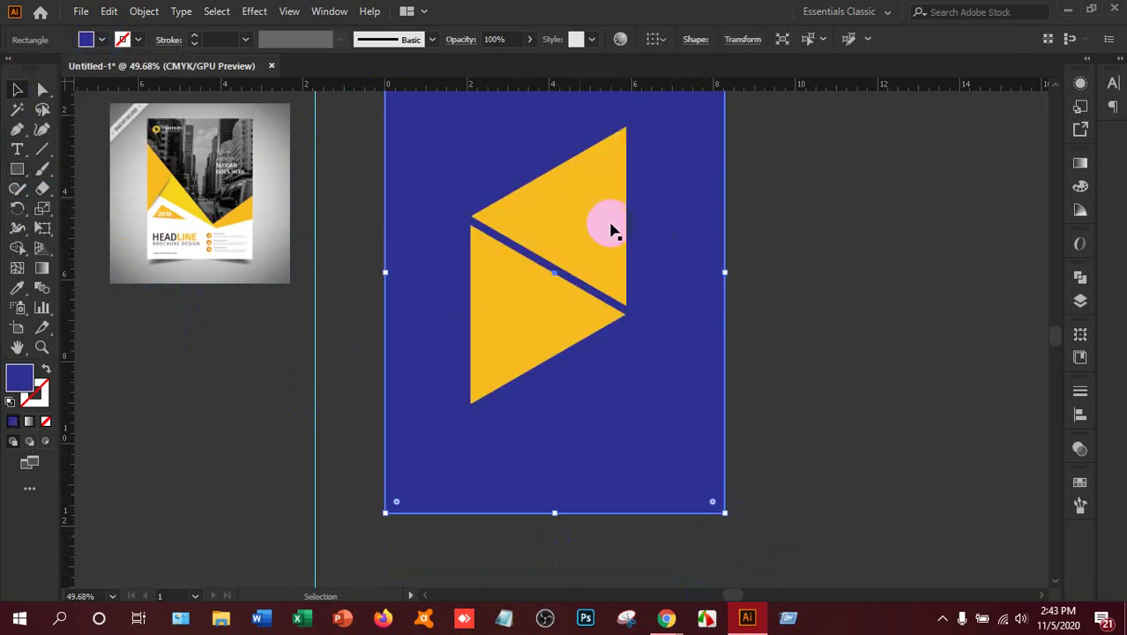
- Centre the triangle group and the dark blue rectangle on each other vertically and horizontally
left_click(486, 327, "shift")
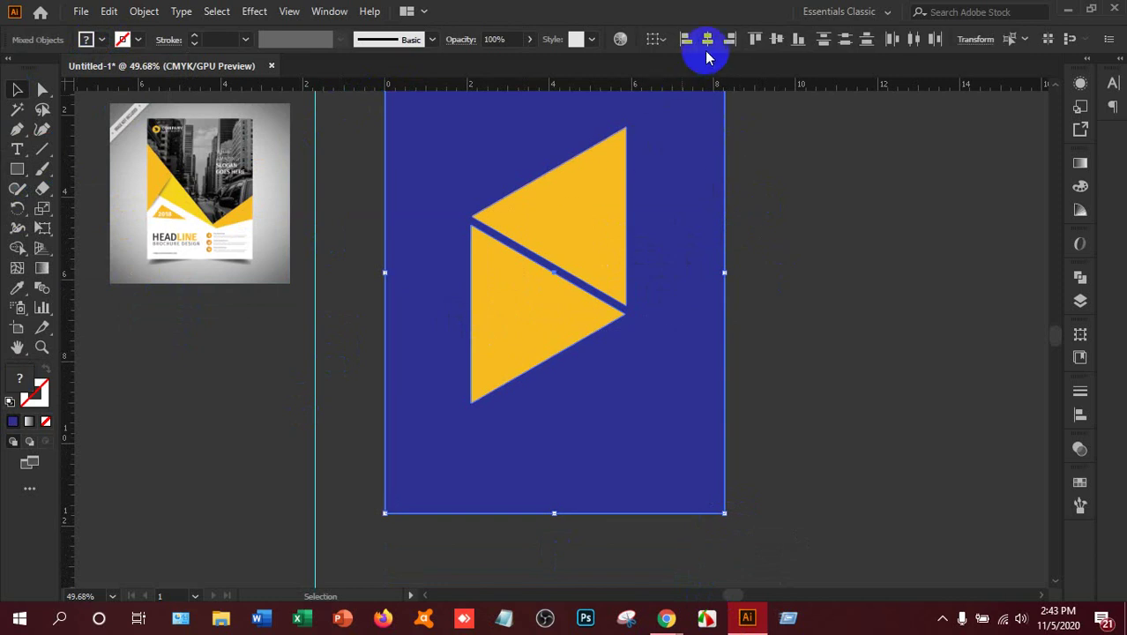
left_click(790, 44)
left_click(776, 39)
left_click(786, 234)
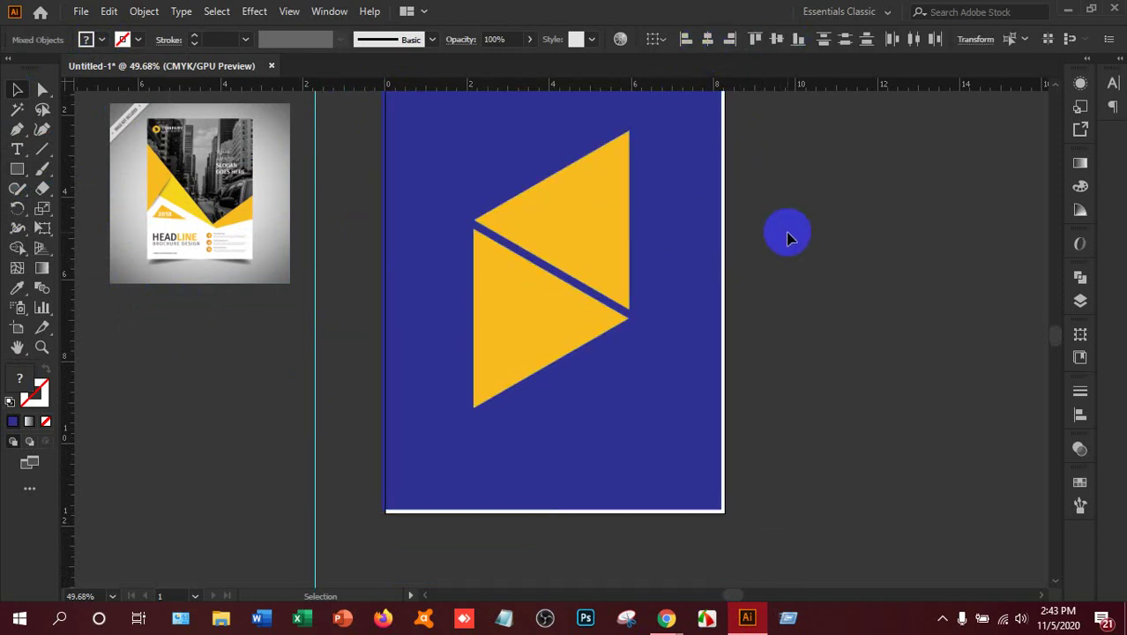
- Nudge the rectangle and triangles together right and down until the rectangle covers the artboard's edges again
left_click(447, 395)
left_click(515, 394, "shift")
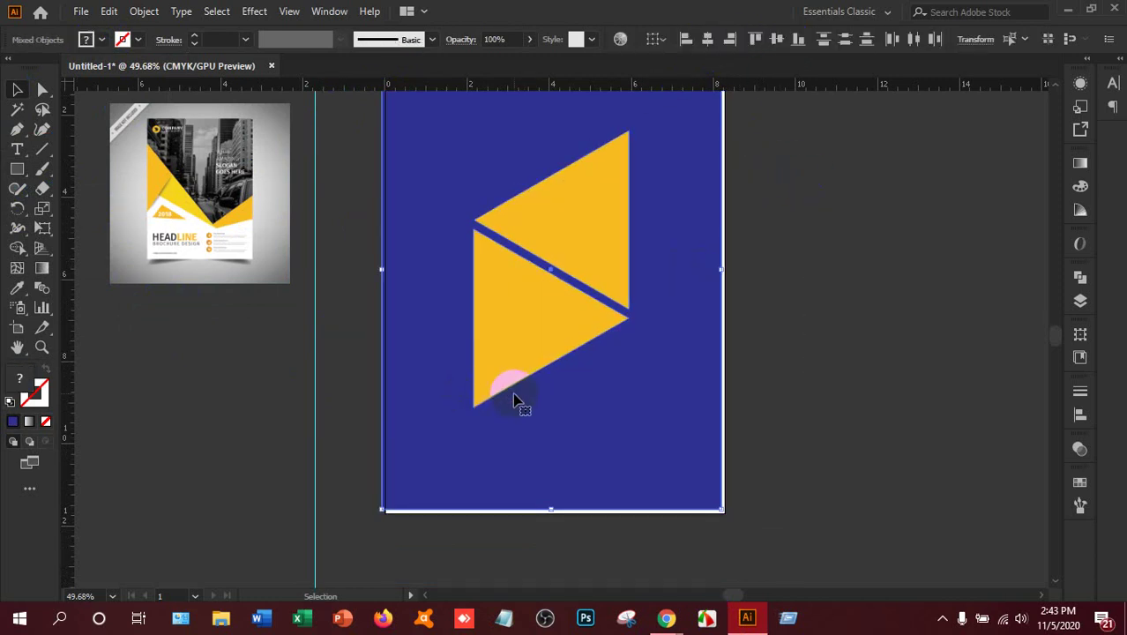
key("Right")
key("Right")
key("Right")
key("Right")
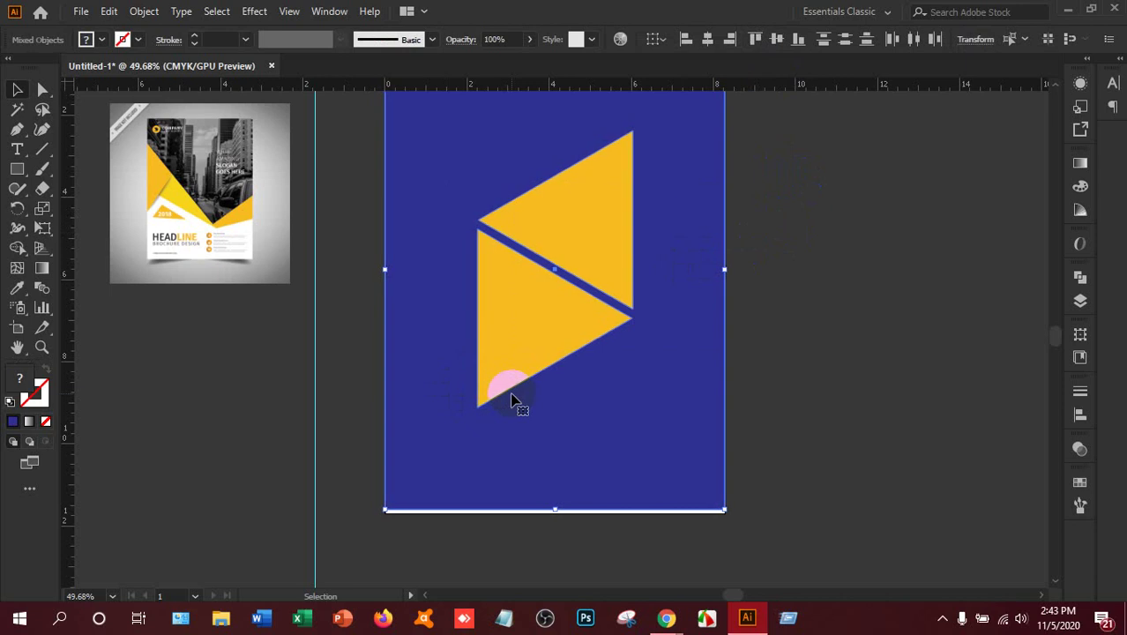
key("Down")
key("Down")
key("Down")
key("Down")
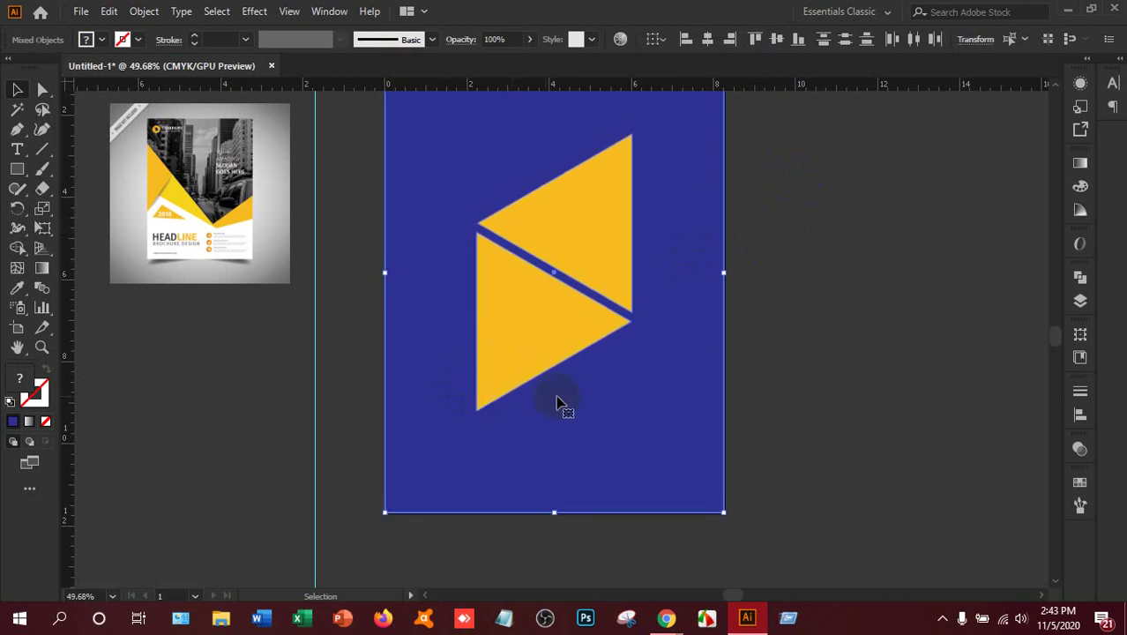
- Delete the dark blue background rectangle
left_click(817, 415)
left_click(677, 413)
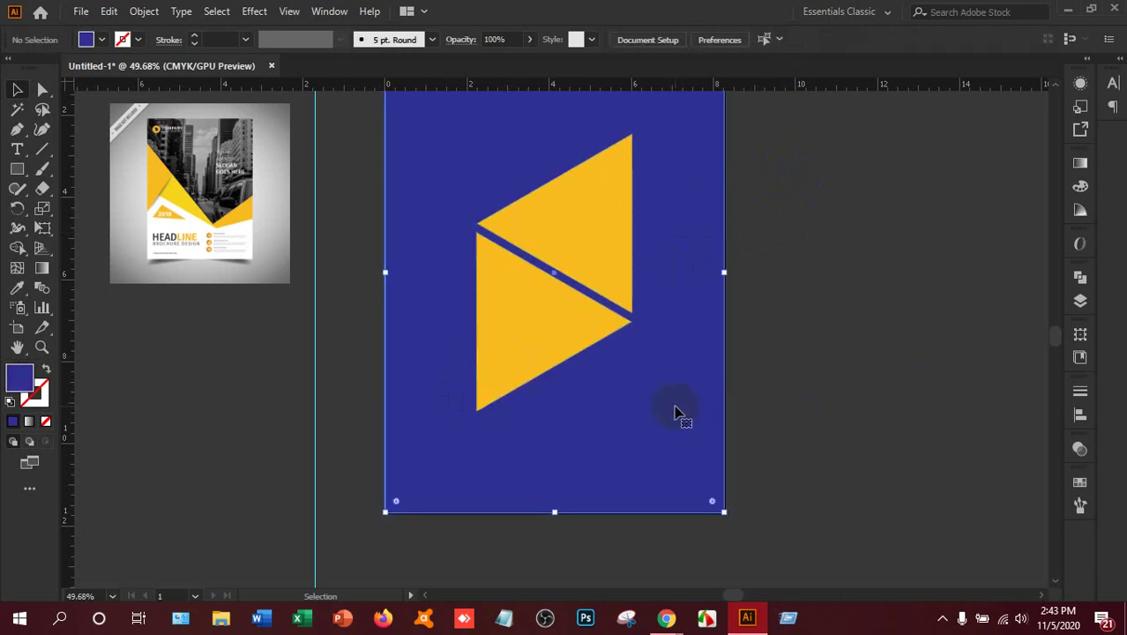
key("Delete")
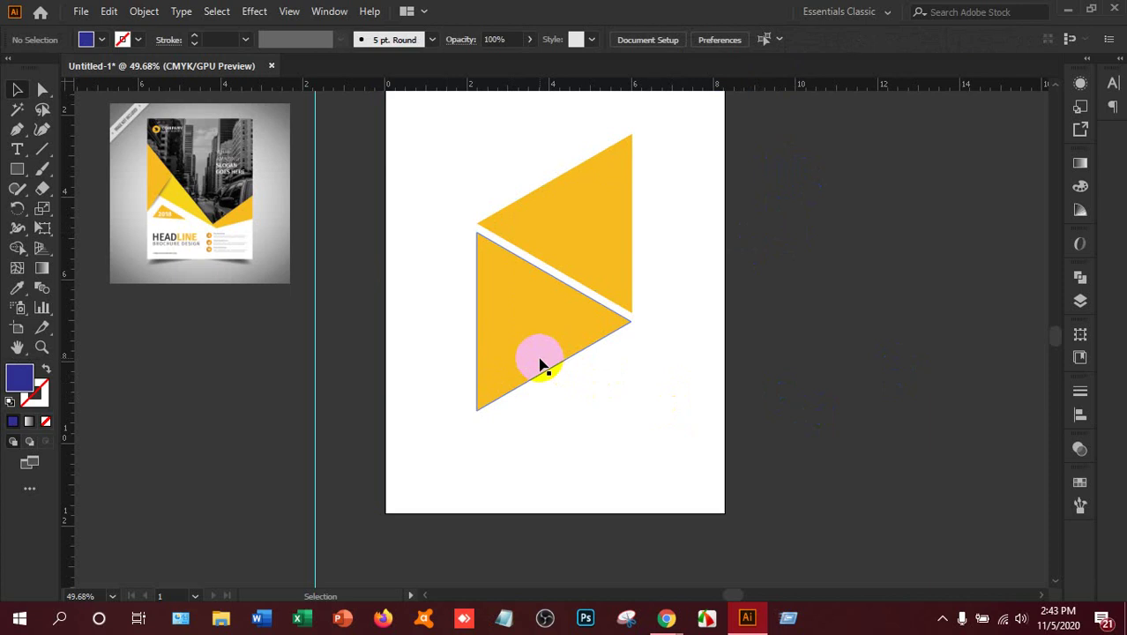
- Ungroup the two triangles
left_click(539, 364)
right_click(529, 357)
left_click(578, 206)
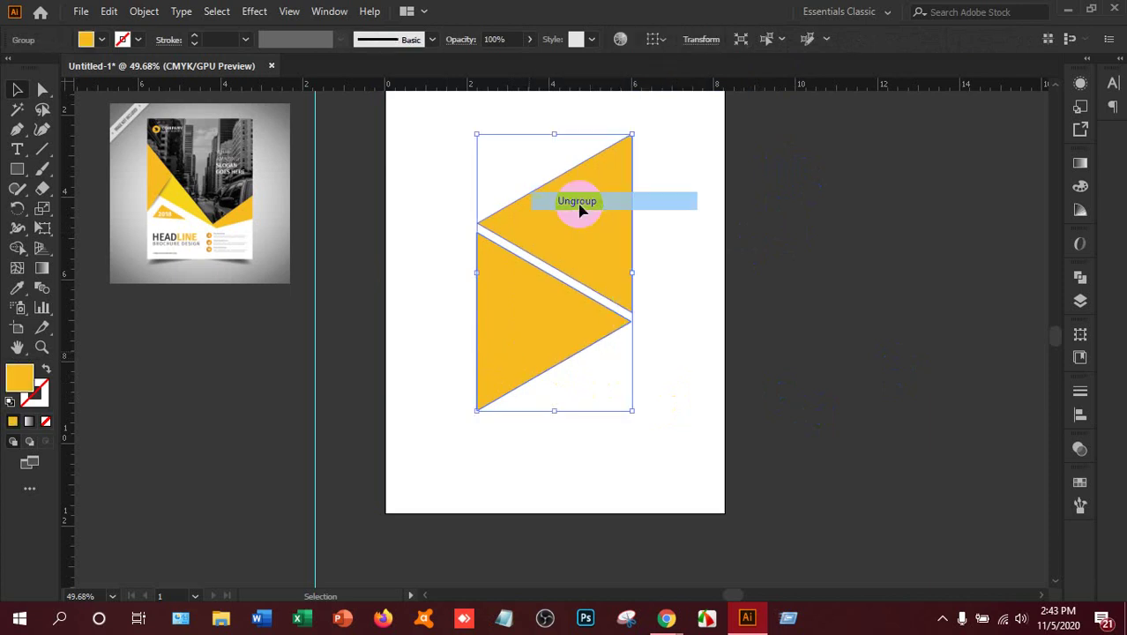
left_click(767, 311)
- Duplicate the lower triangle and place the copy above the other two, vertically in line with the original
left_click(517, 330)
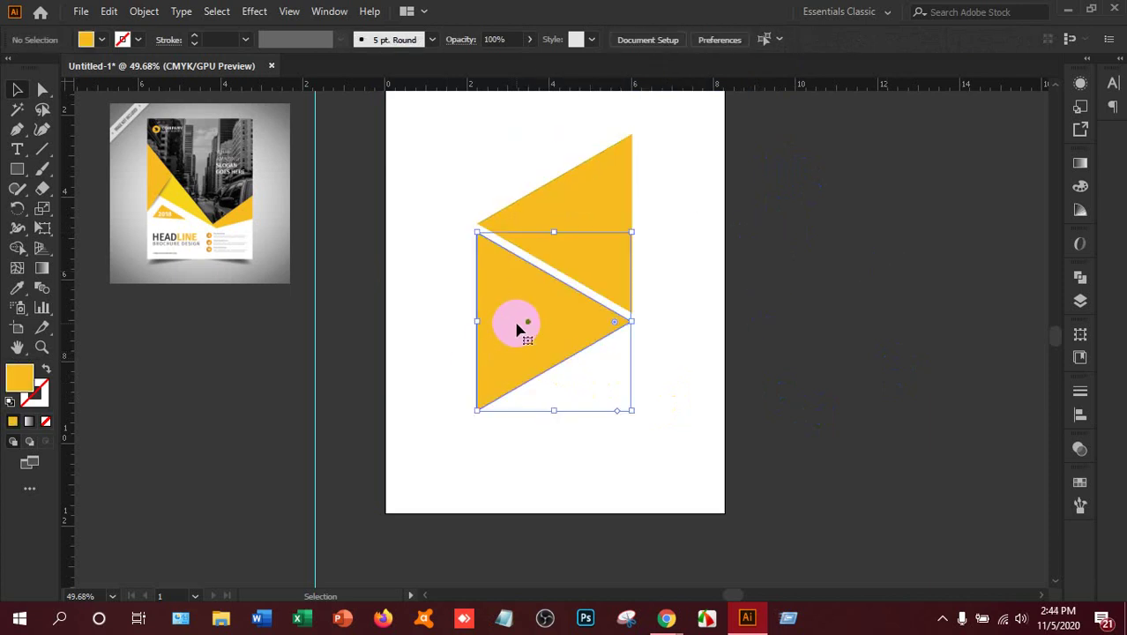
left_click_drag(518, 330, 681, 225)
left_click(893, 314)
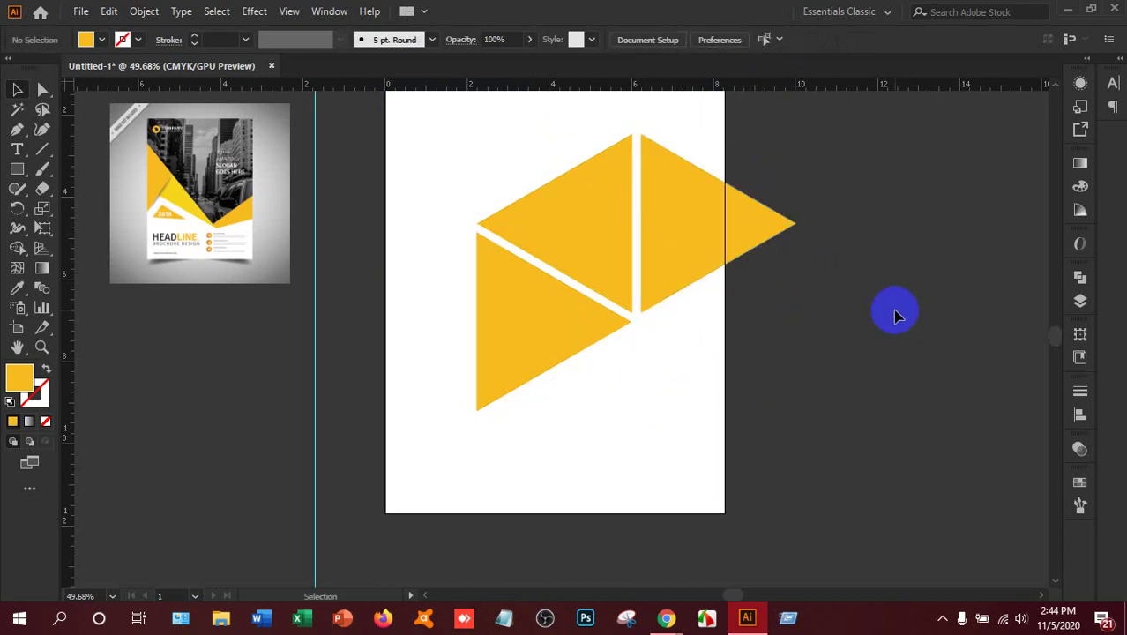
scroll(894, 314, "up", 3)
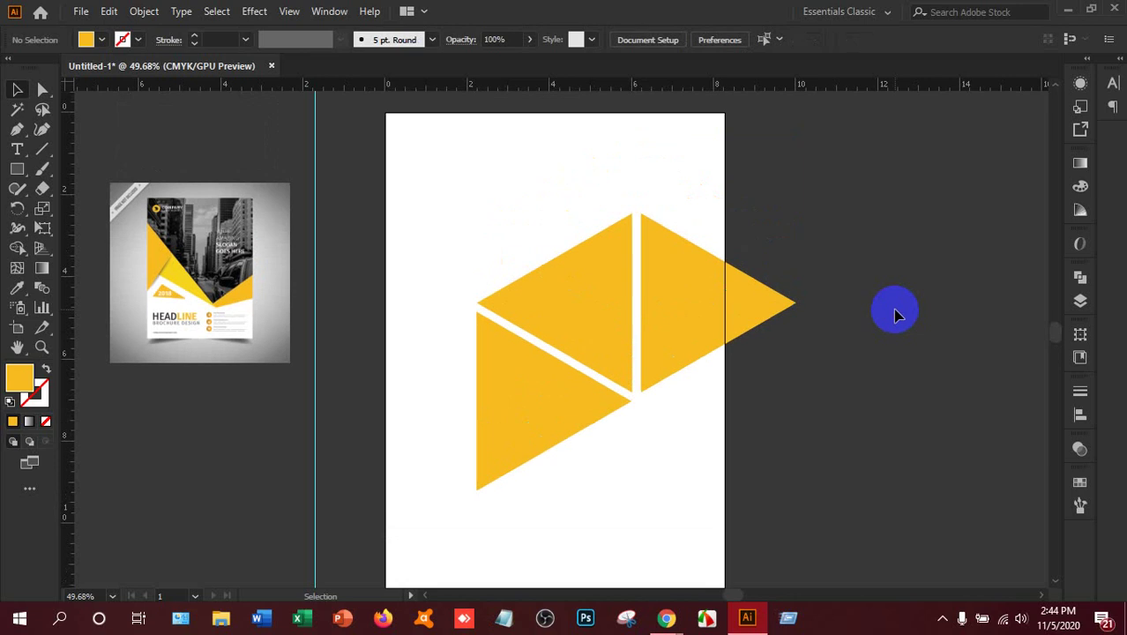
left_click_drag(769, 302, 586, 214)
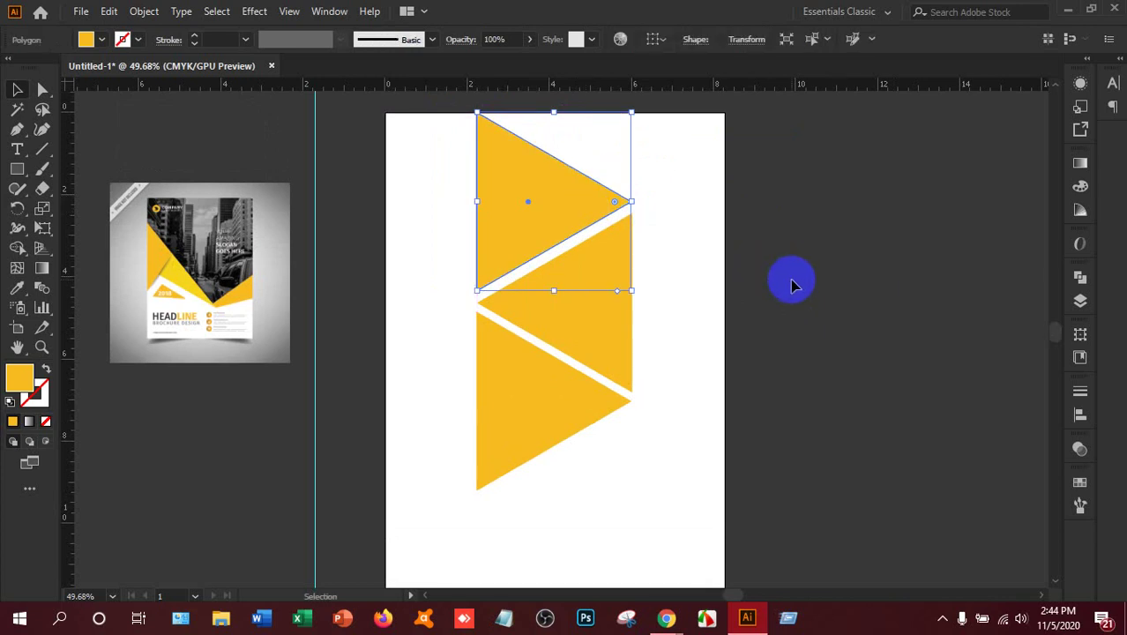
- Nudge the top triangle down slightly to match its diagonal gap to the one between the lower triangles
key("Down")
key("Down")
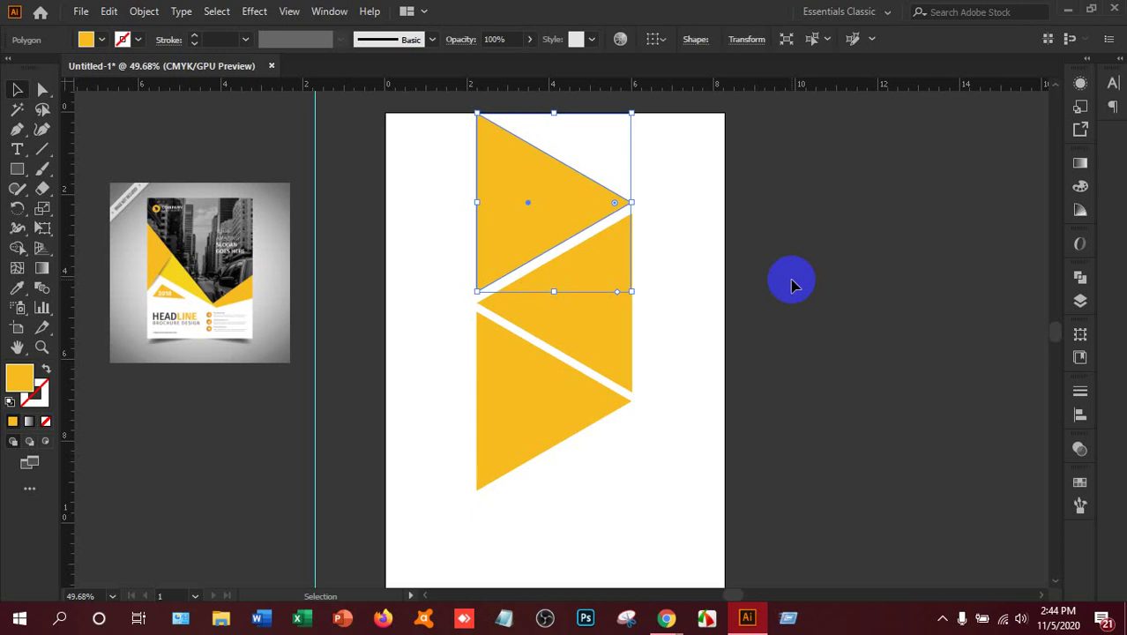
key("Down")
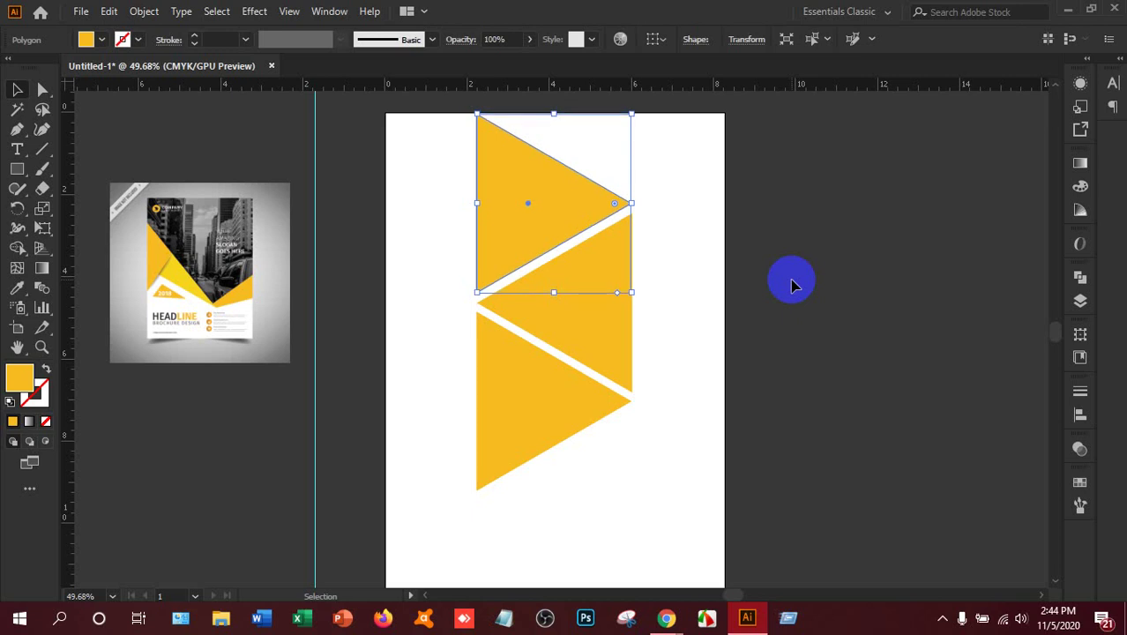
key("Down")
key("Down")
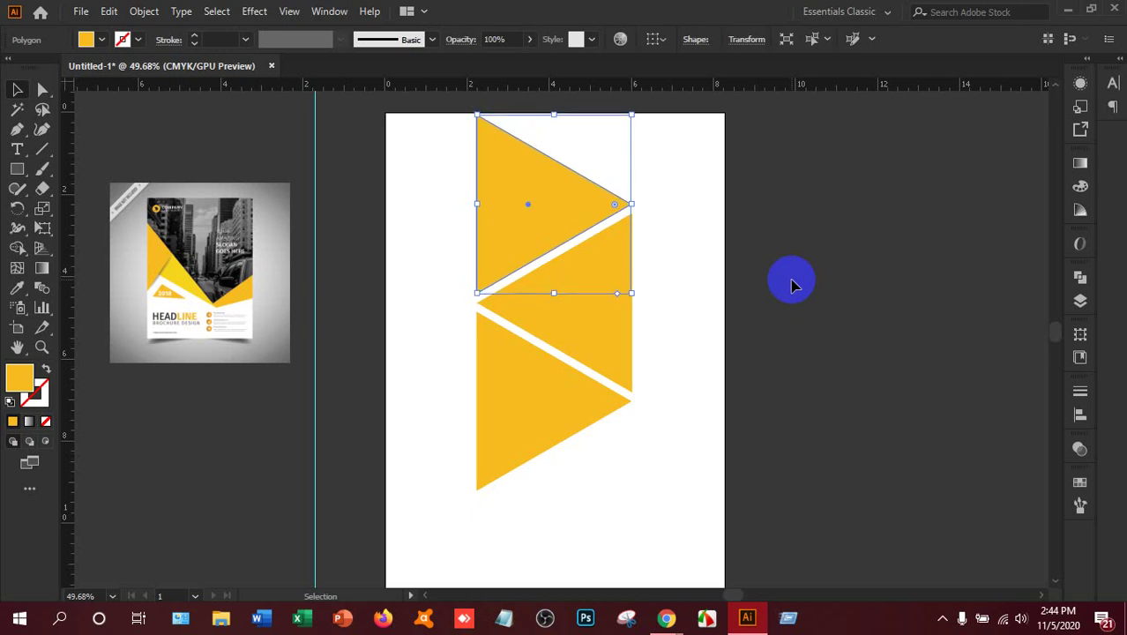
left_click(791, 280)
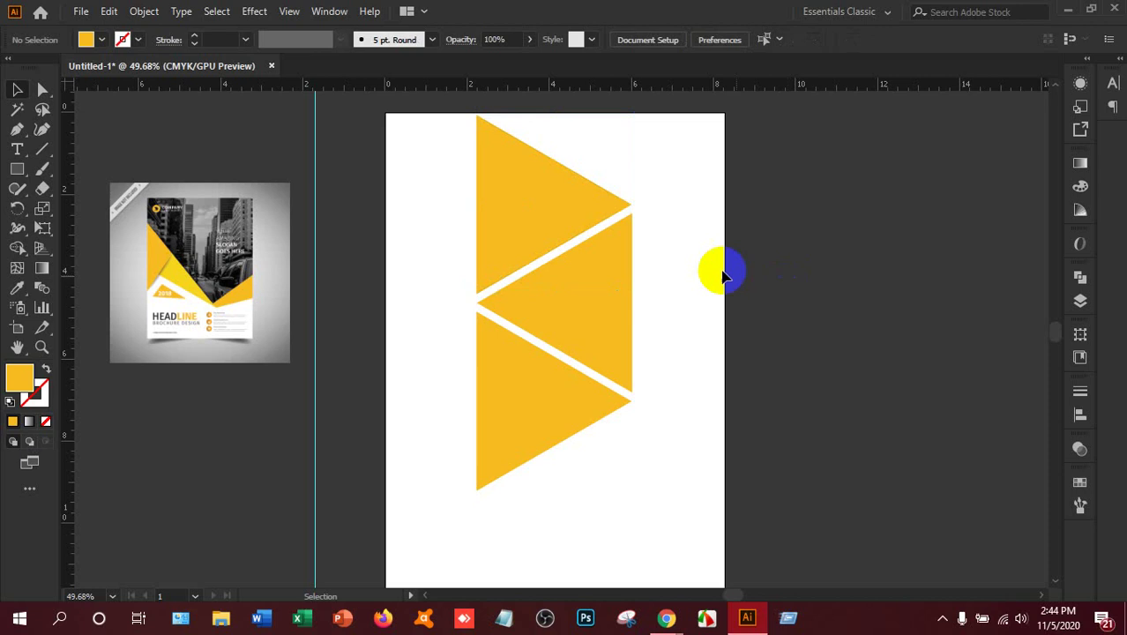
- Scale up the top triangle to reach the artboard's left edge and move it down close to the middle triangle
left_click(529, 218)
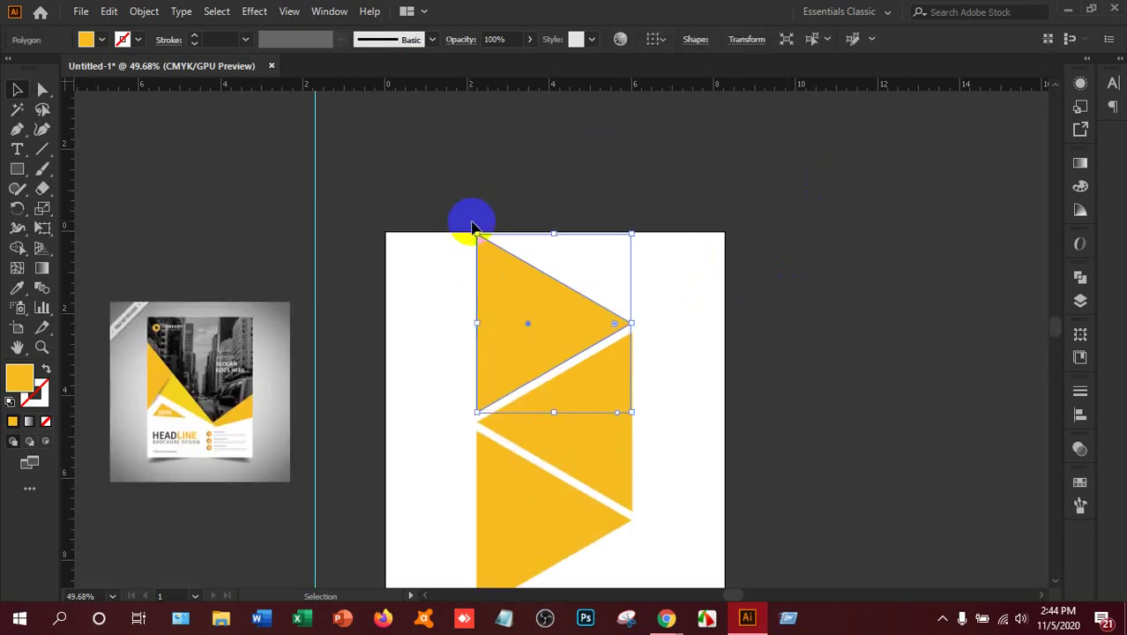
left_click_drag(477, 237, 194, 123)
scroll(767, 307, "down", 4)
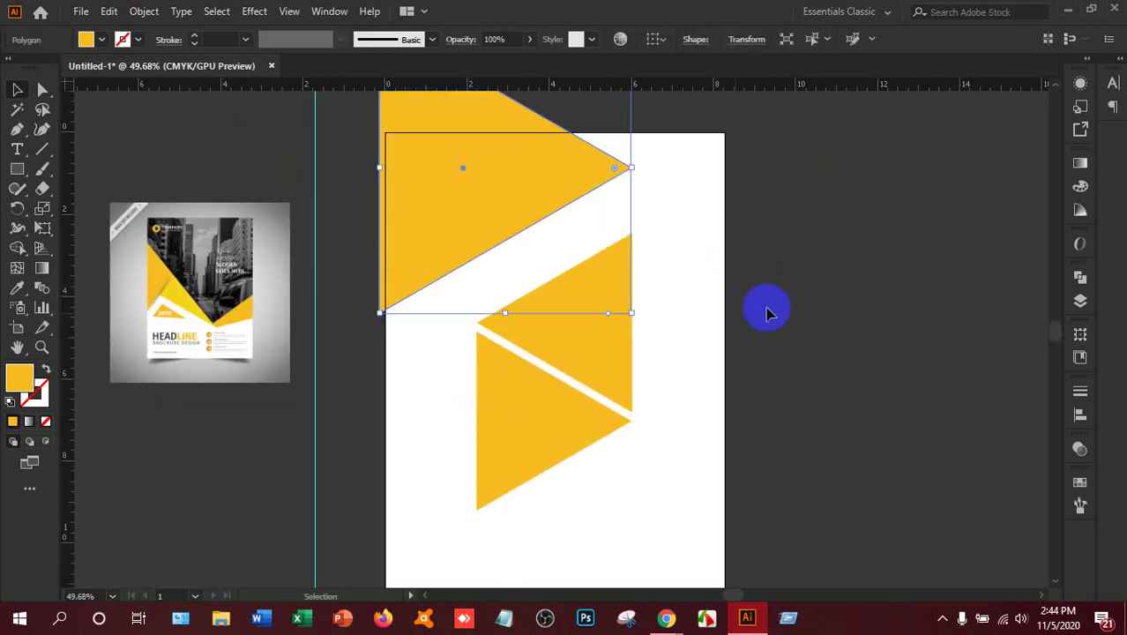
left_click_drag(548, 126, 544, 183)
scroll(787, 254, "up", 3)
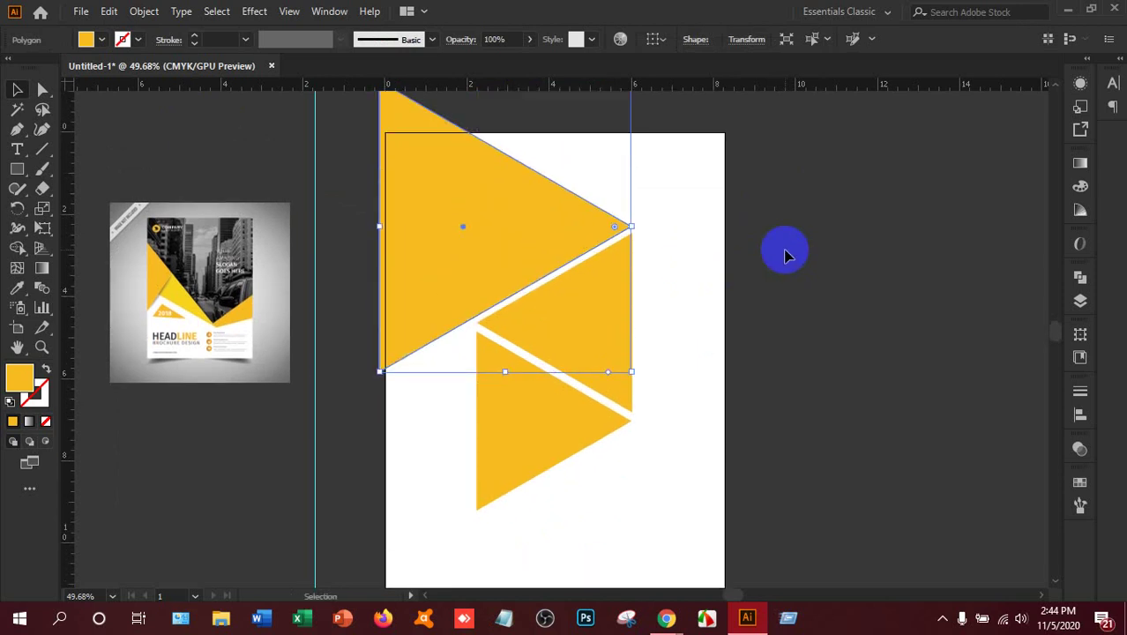
scroll(787, 254, "up", 1)
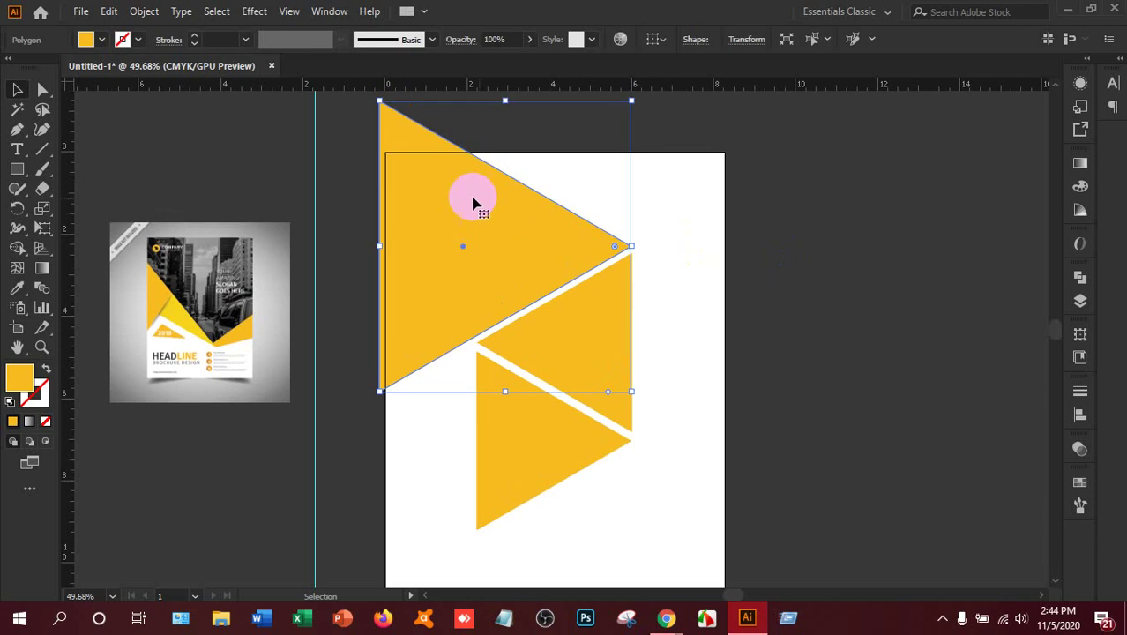
left_click_drag(379, 100, 386, 109)
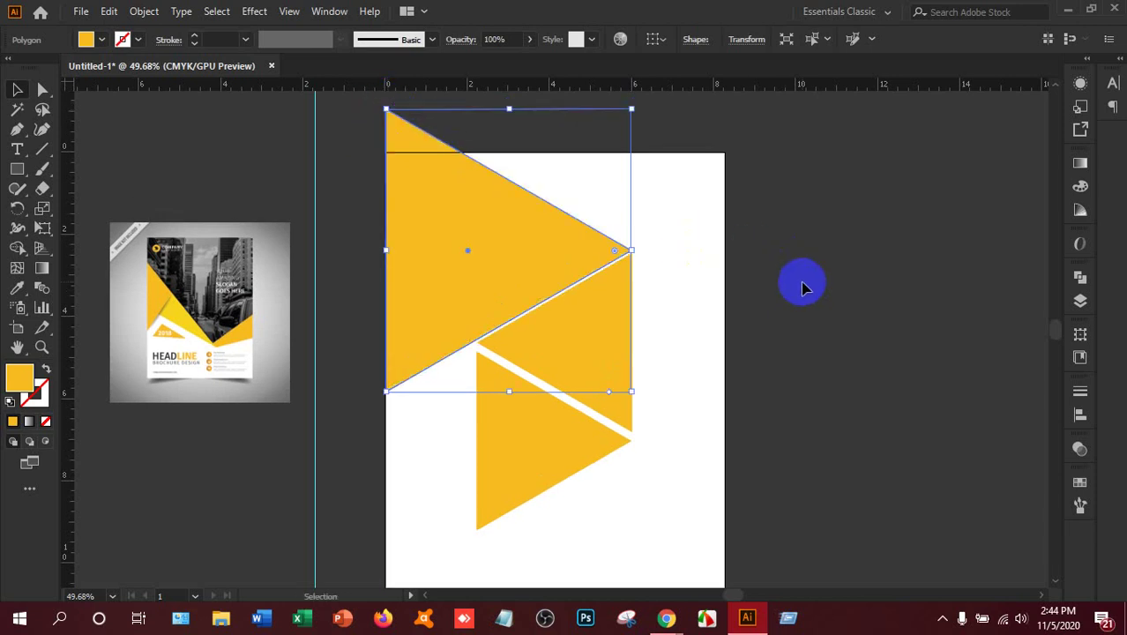
left_click(800, 284)
- Nudge the large triangle until its diagonal gap to the middle triangle matches the gap between the two smaller ones
left_click(626, 253)
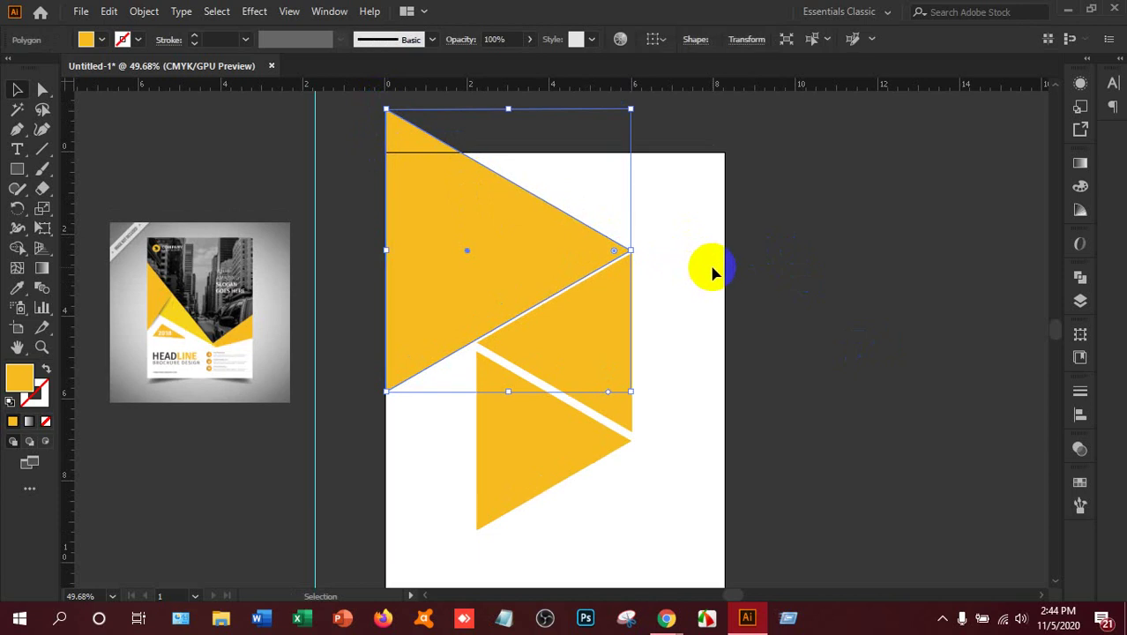
key("Up")
key("Up")
key("Up")
key("Up")
key("Up")
key("Up")
key("Up")
key("Up")
key("Up")
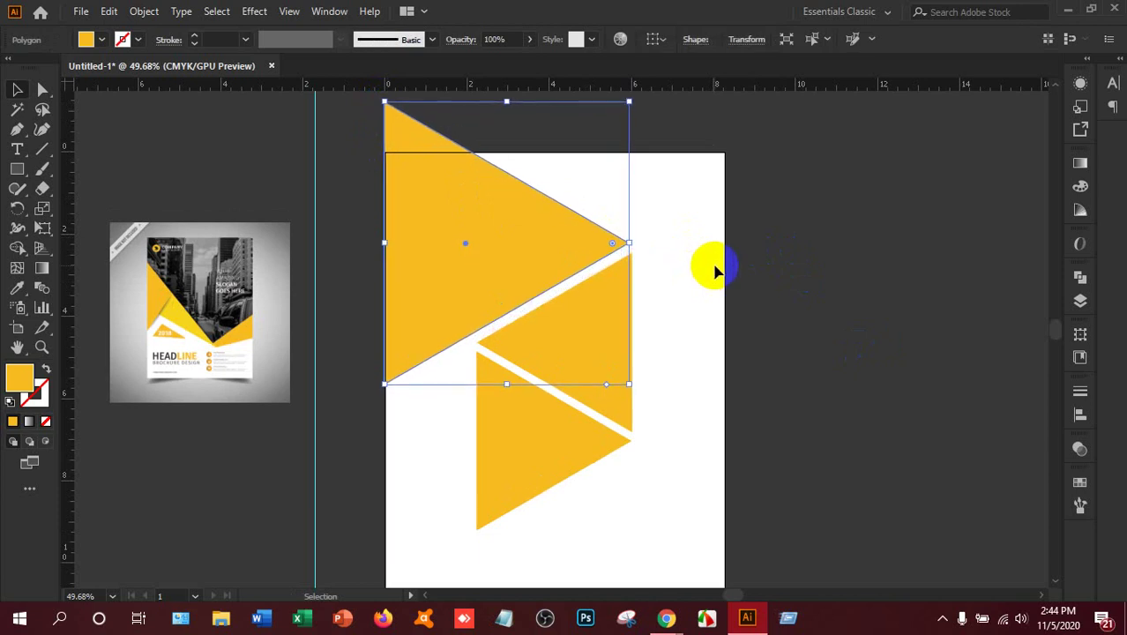
key("Down")
key("Down")
key("Down")
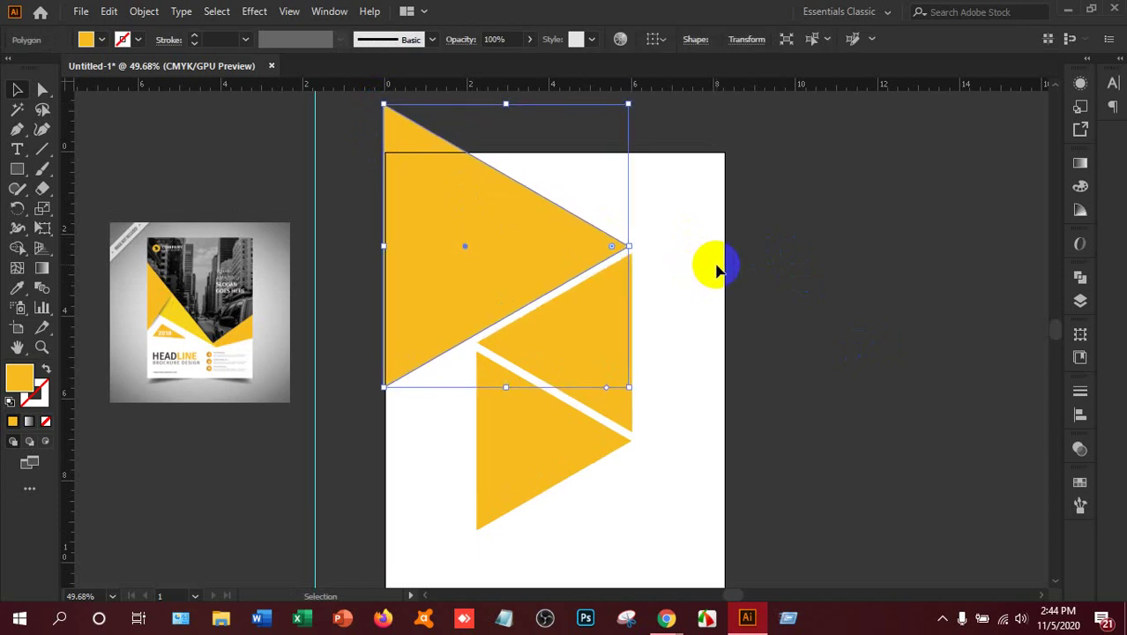
key("Right")
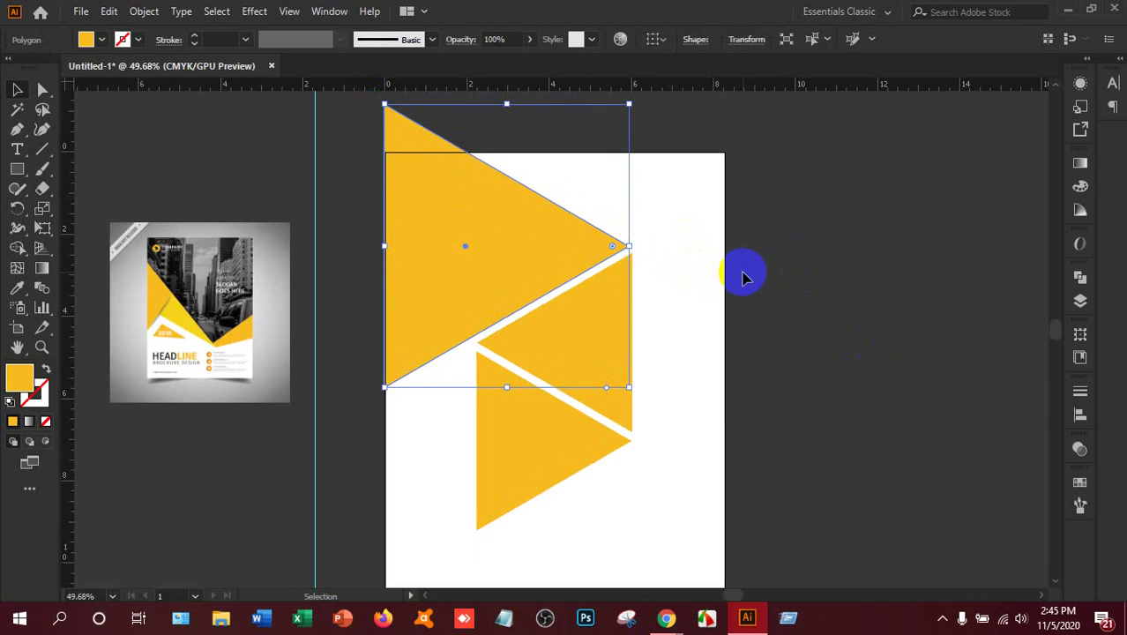
key("Up")
key("Down")
key("Down")
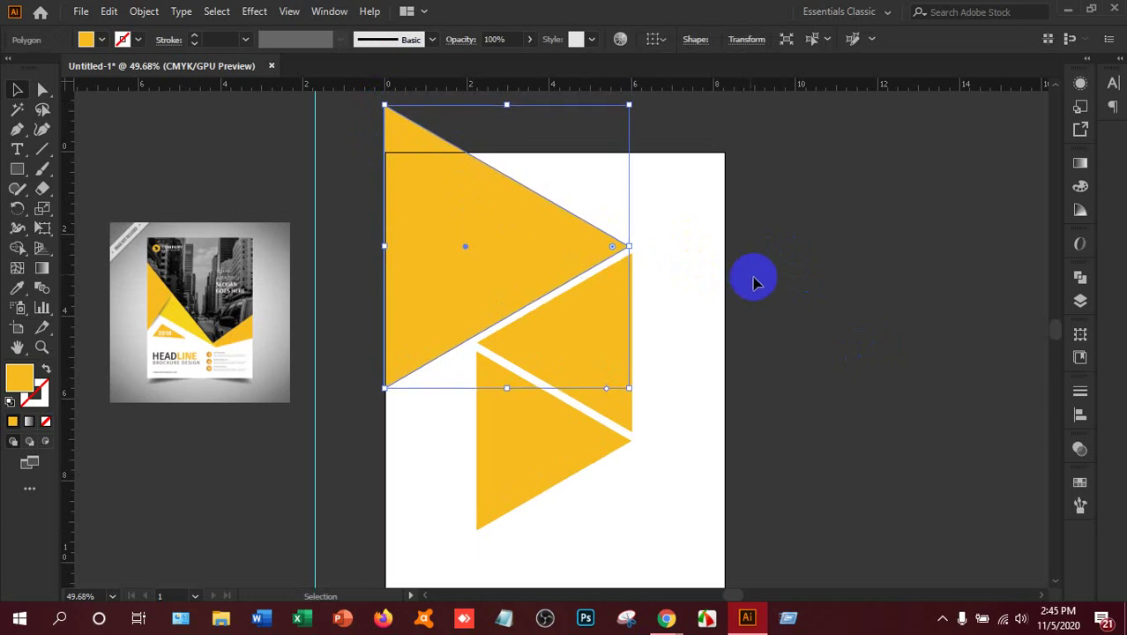
key("Up")
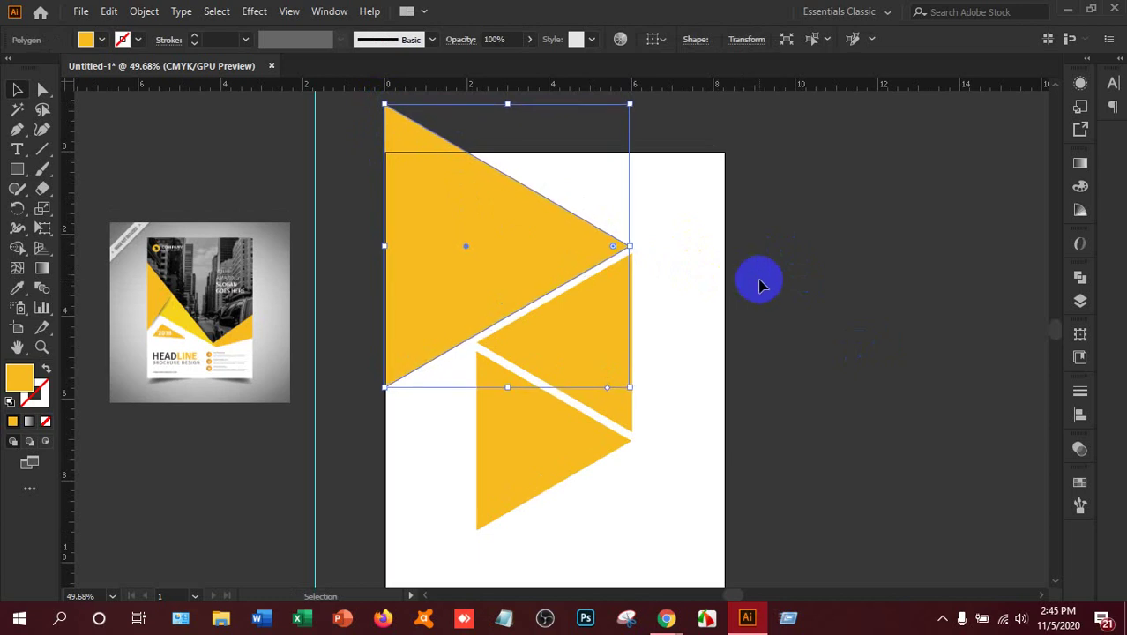
left_click(762, 284)
- Add a vertical ruler guide along the right edge of the middle triangle
left_click(498, 264)
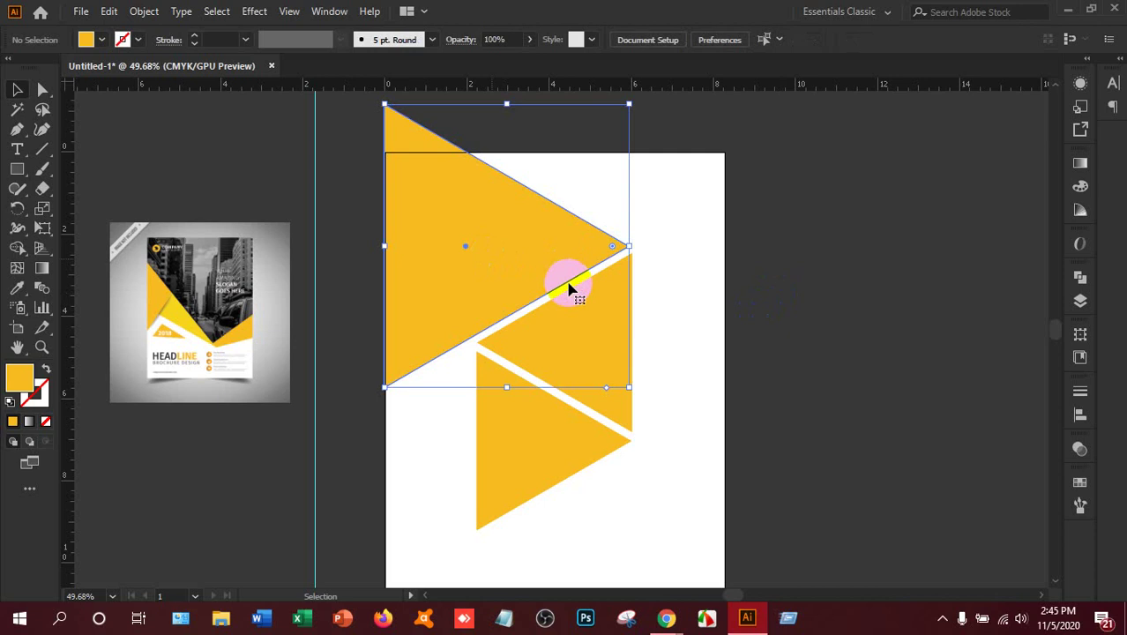
left_click_drag(74, 353, 631, 370)
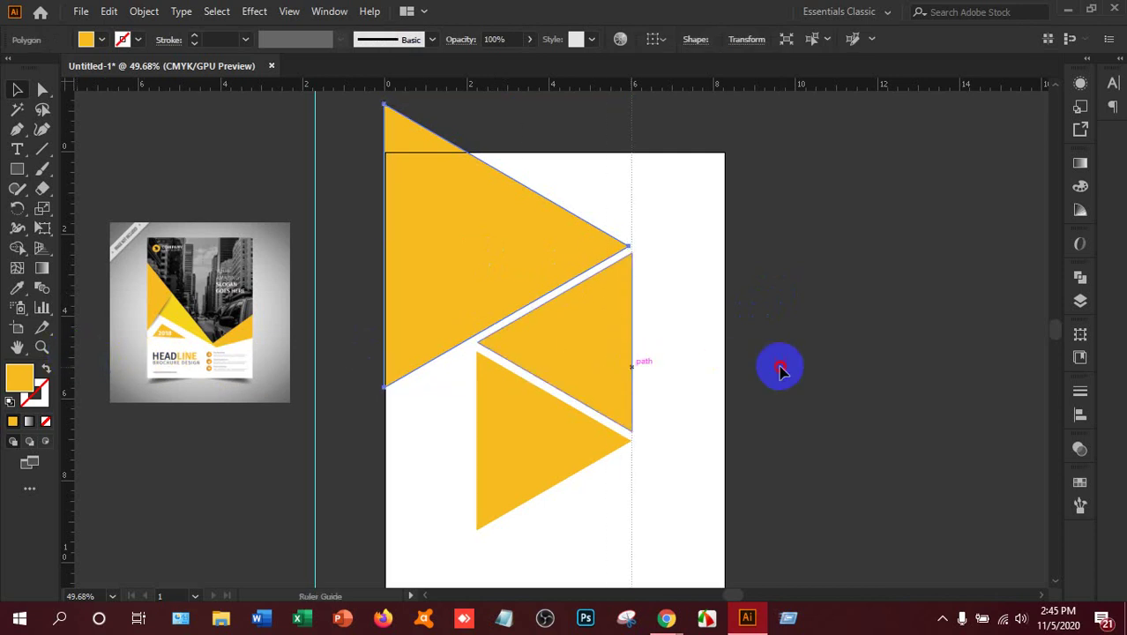
left_click(664, 357)
- Nudge the large triangle right and slightly up so its tip touches the vertical guide
left_click(533, 262)
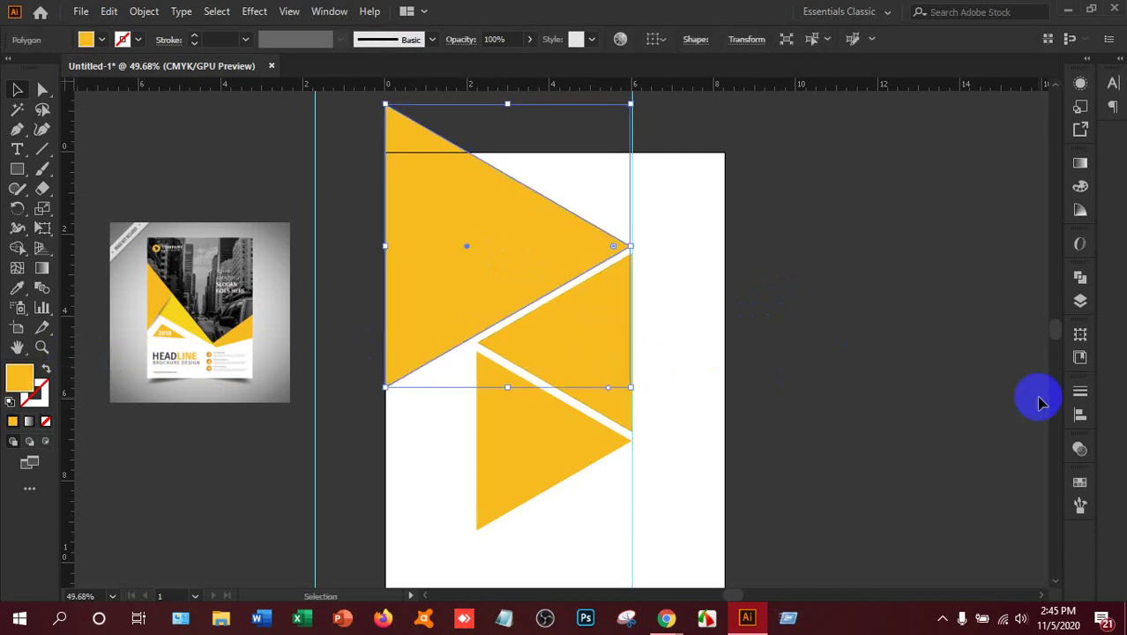
key("Right")
key("Right")
key("Right")
key("Right")
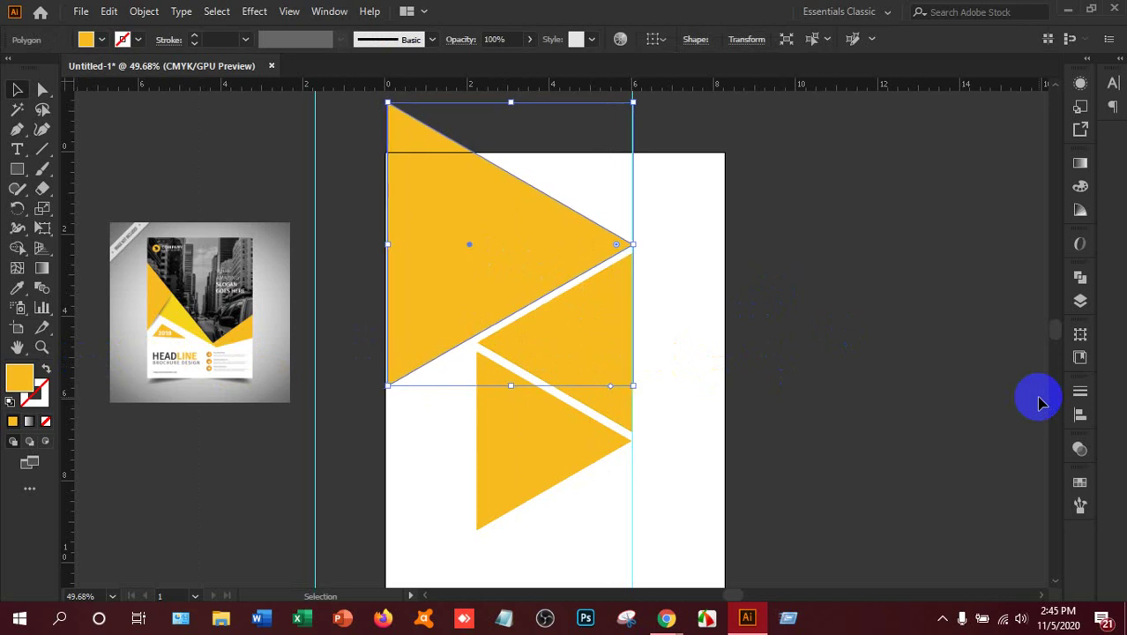
left_click(853, 304)
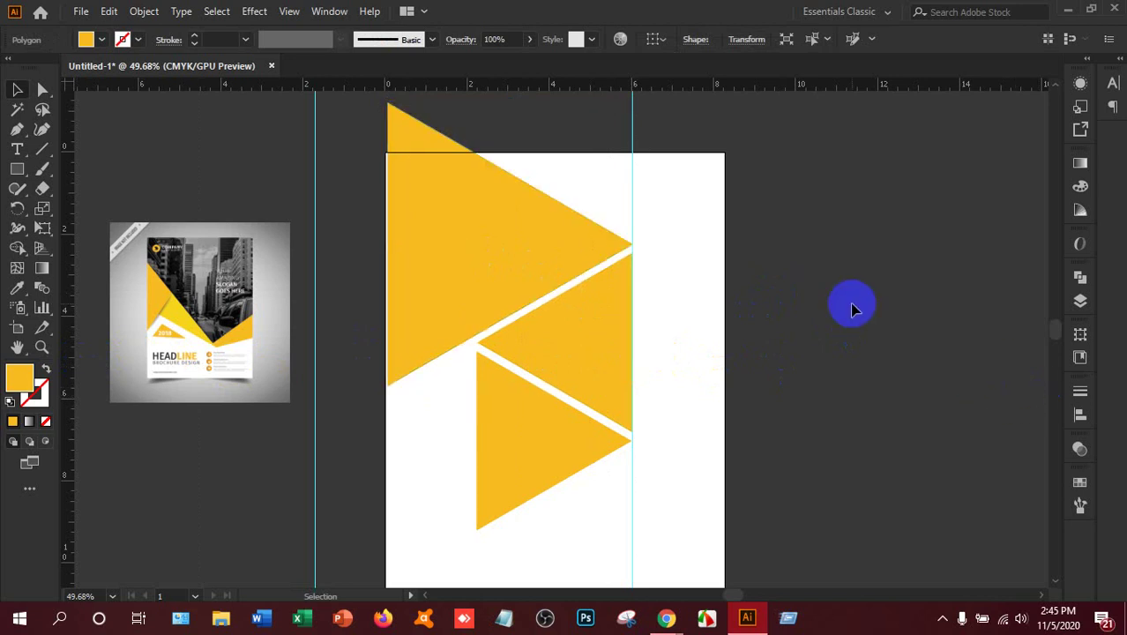
- Enlarge the large triangle slightly past the artboard's left edge and nudge it to even the gap, with its tip on the guide
left_click(535, 266)
left_click_drag(390, 103, 374, 95)
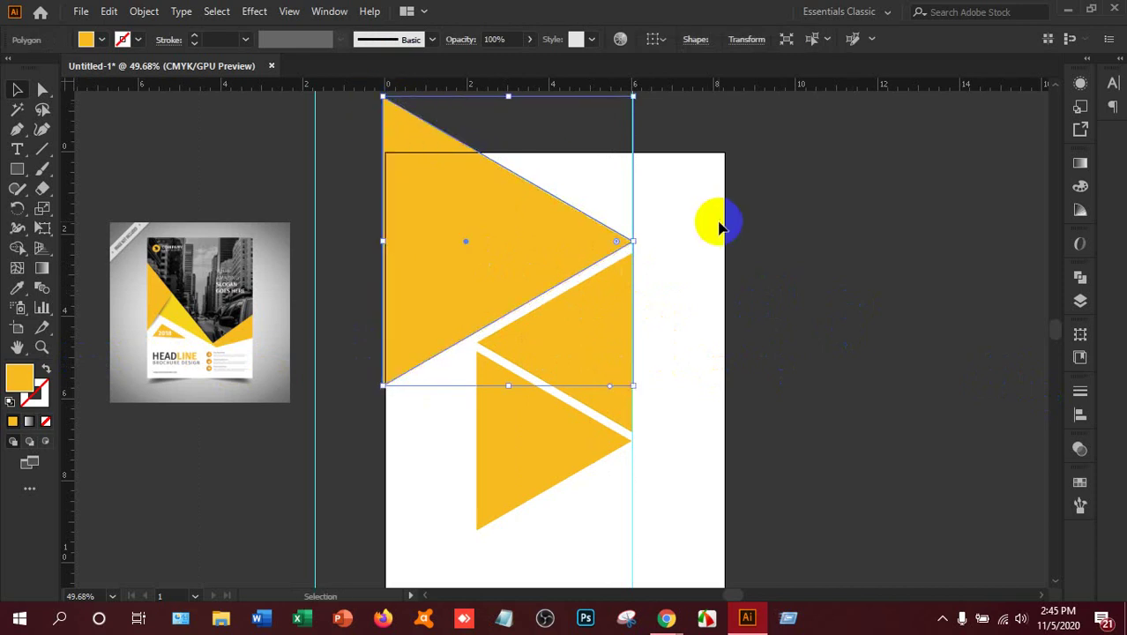
key("Right")
key("Right")
key("Right")
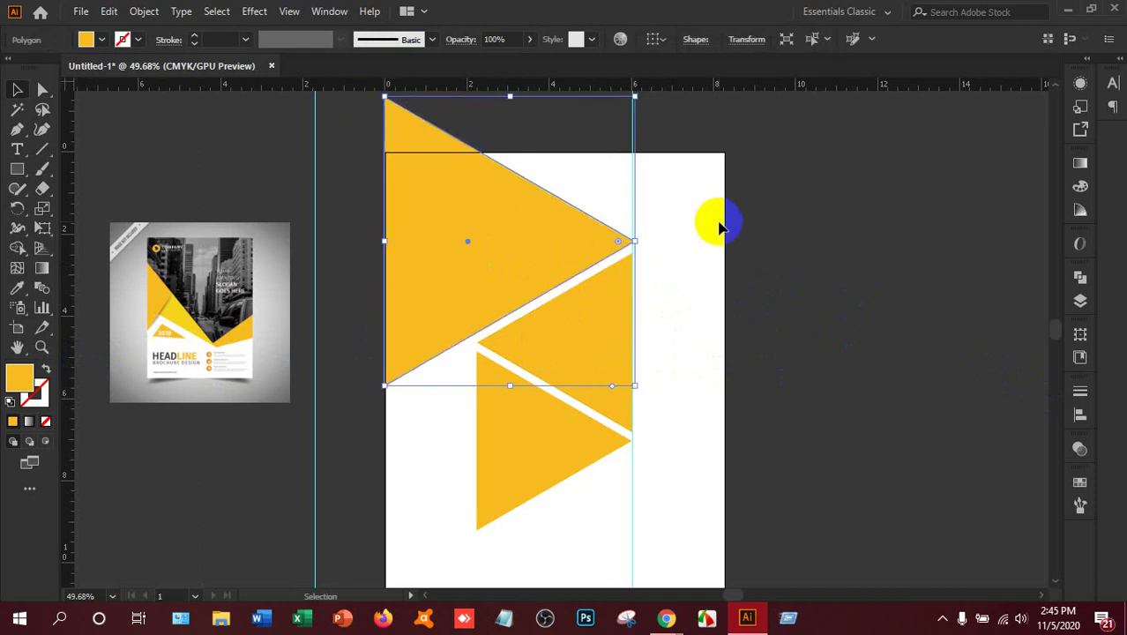
key("Left")
key("Left")
key("Left")
key("Down")
key("Down")
key("Down")
key("Down")
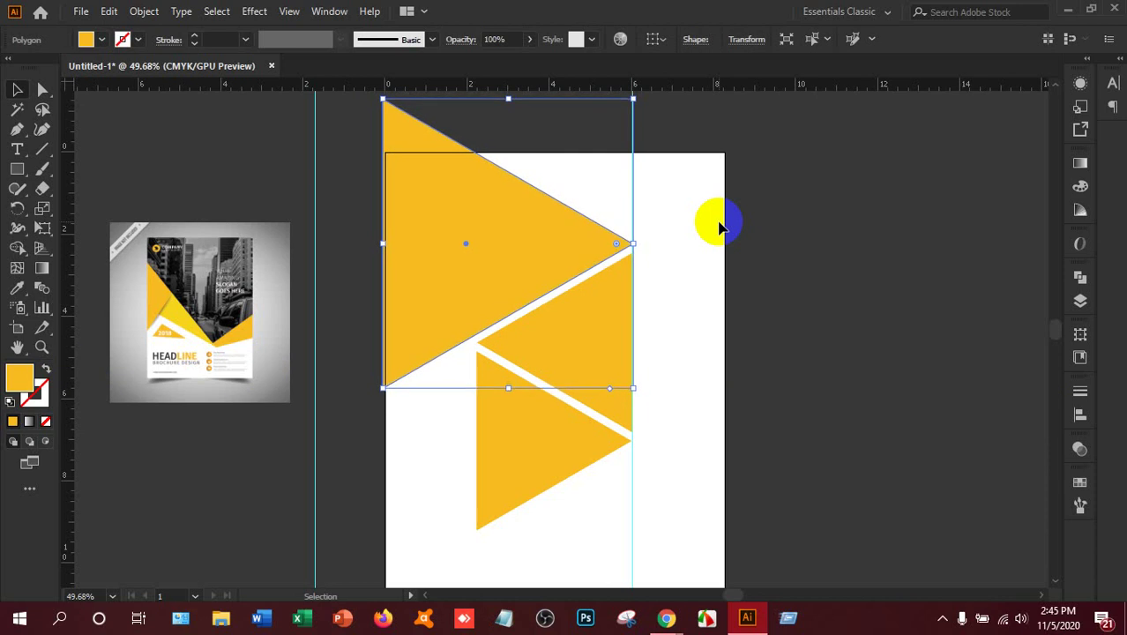
- Enlarge the large triangle a little further past the artboard's left edge and nudge it down to keep the diagonal gap even
key("Right")
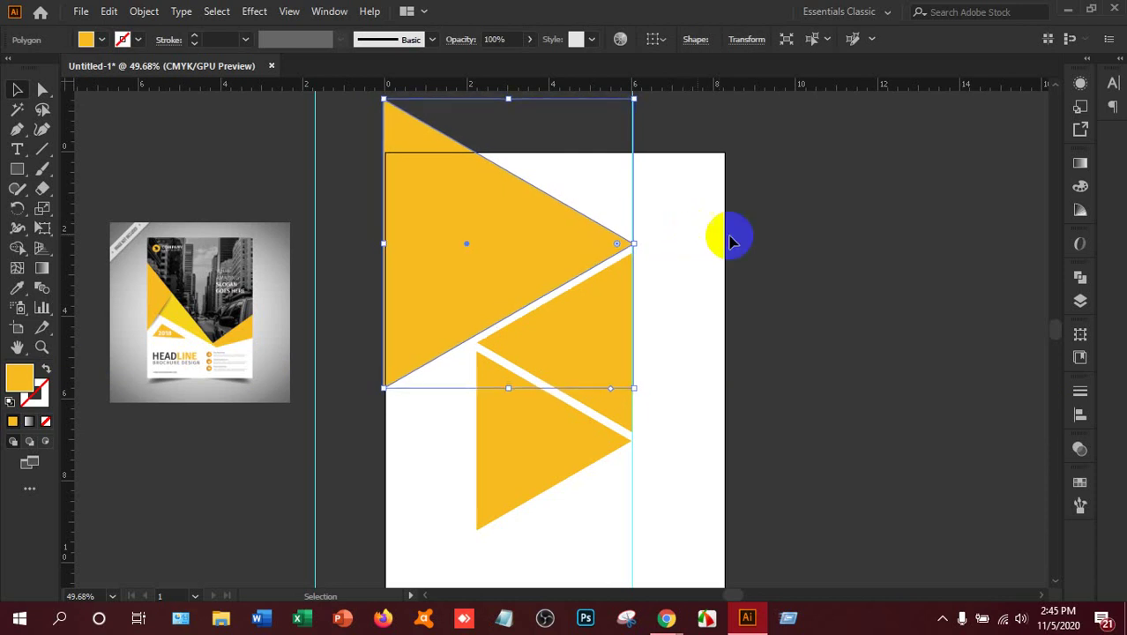
left_click(782, 235)
left_click(387, 100)
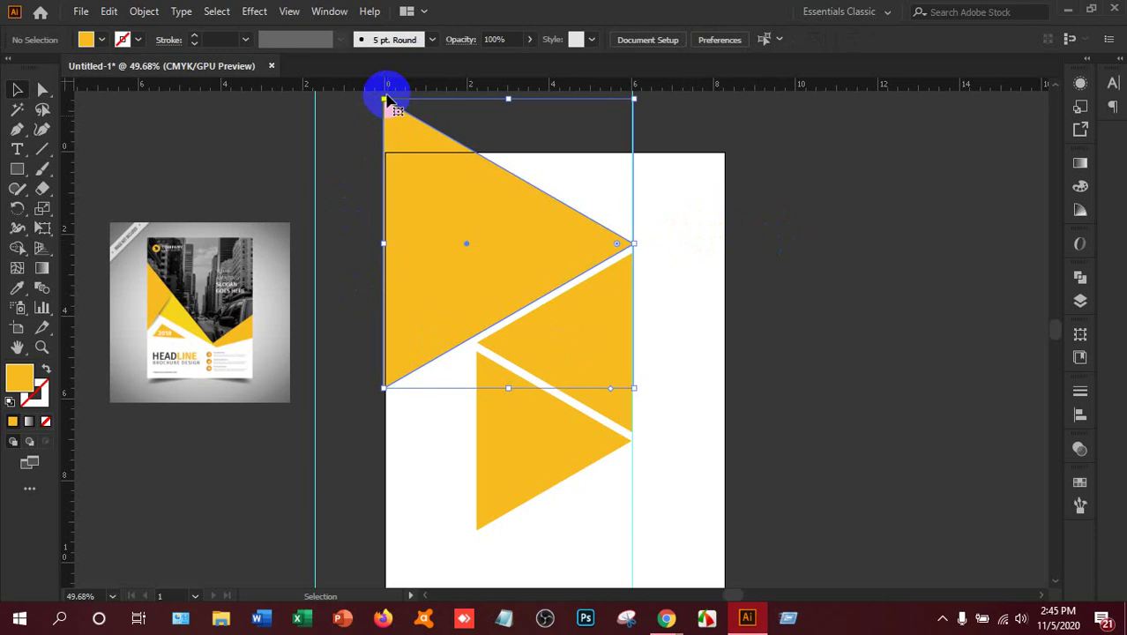
mouse_move(387, 101)
left_mouse_down()
mouse_move(364, 94)
mouse_move(377, 93)
left_mouse_up()
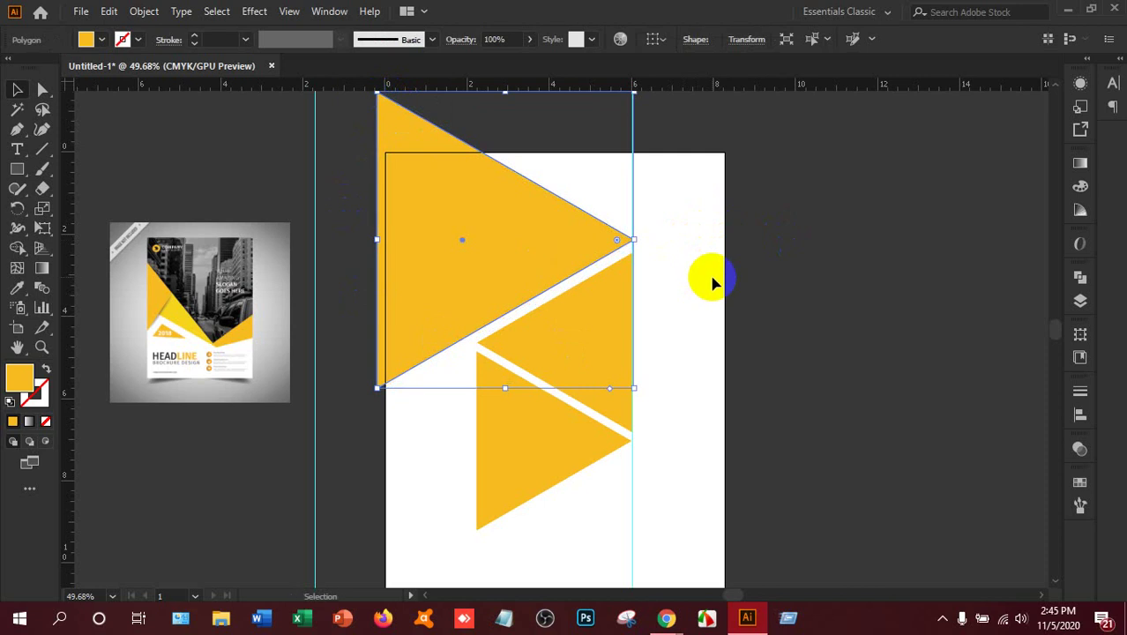
key("Down")
key("Down")
key("Down")
key("Down")
key("Down")
key("Down")
key("Down")
key("Down")
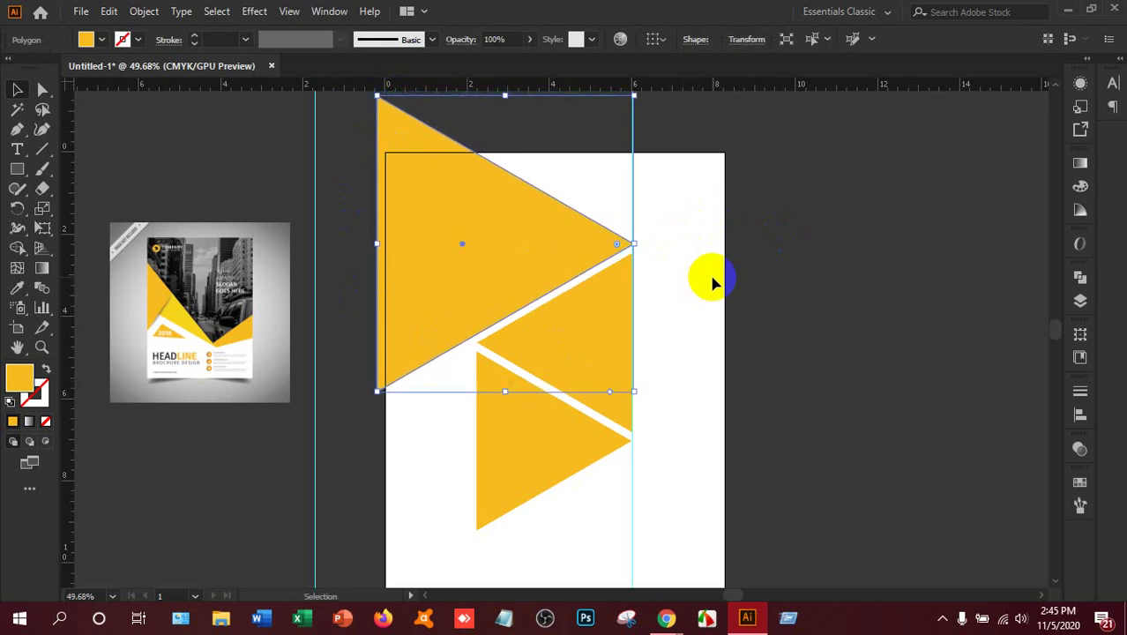
left_click(794, 262)
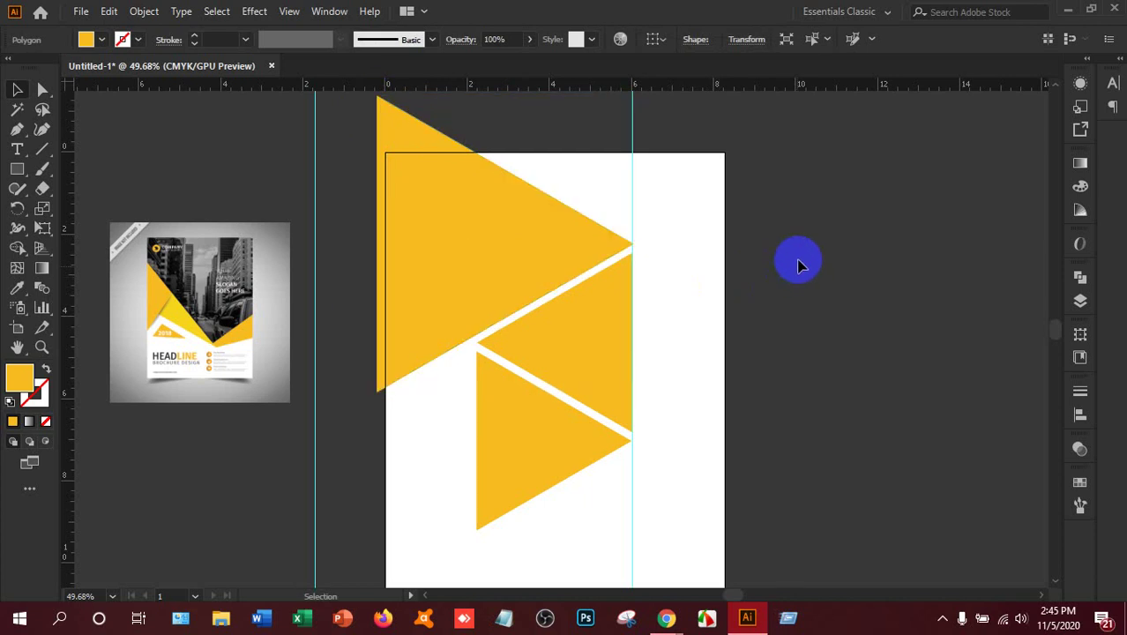
- Draw a full-width rectangle from the artboard's top-left corner, fill it dark blue and send it behind all three triangles
left_click_drag(17, 169, 62, 166)
left_click_drag(385, 153, 725, 566)
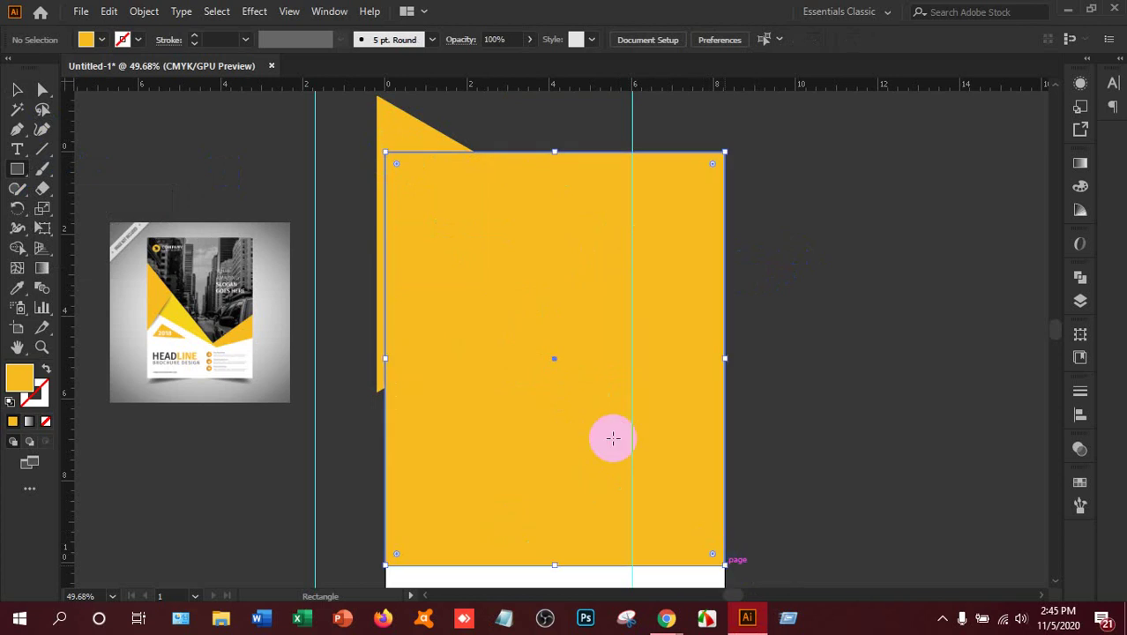
left_click(92, 38)
left_click(98, 68)
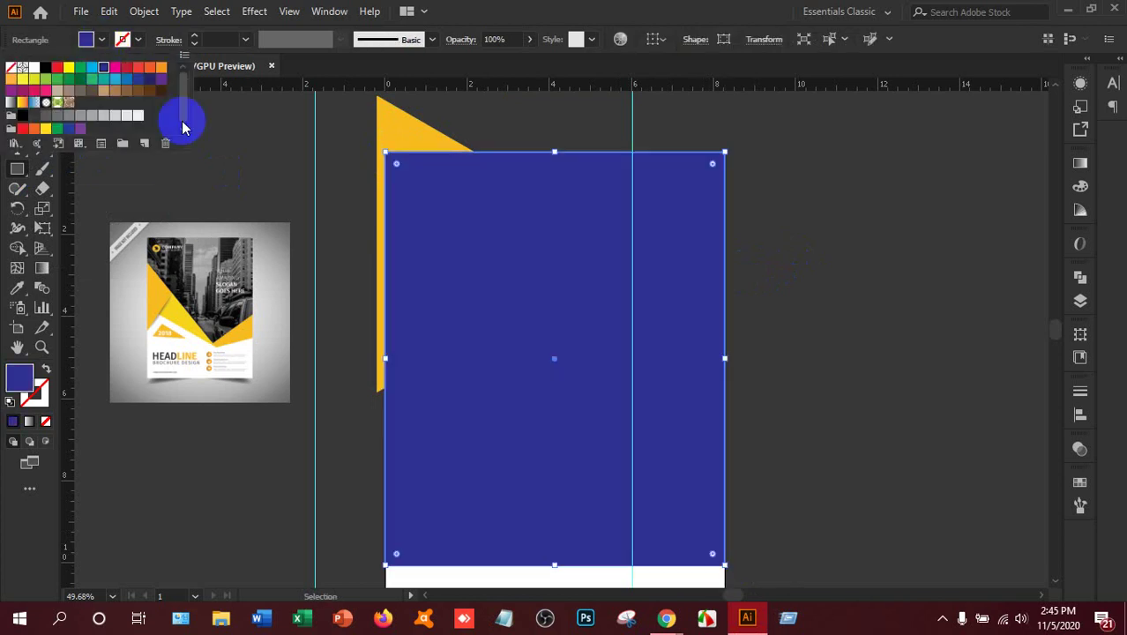
key("ctrl+bracketleft")
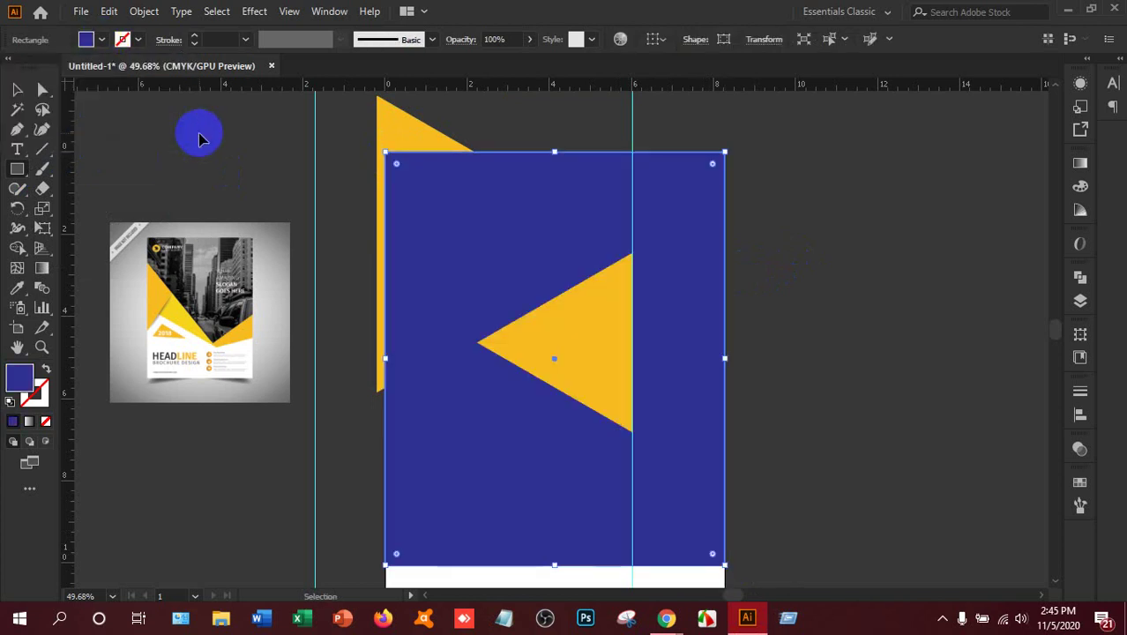
key("ctrl+bracketleft")
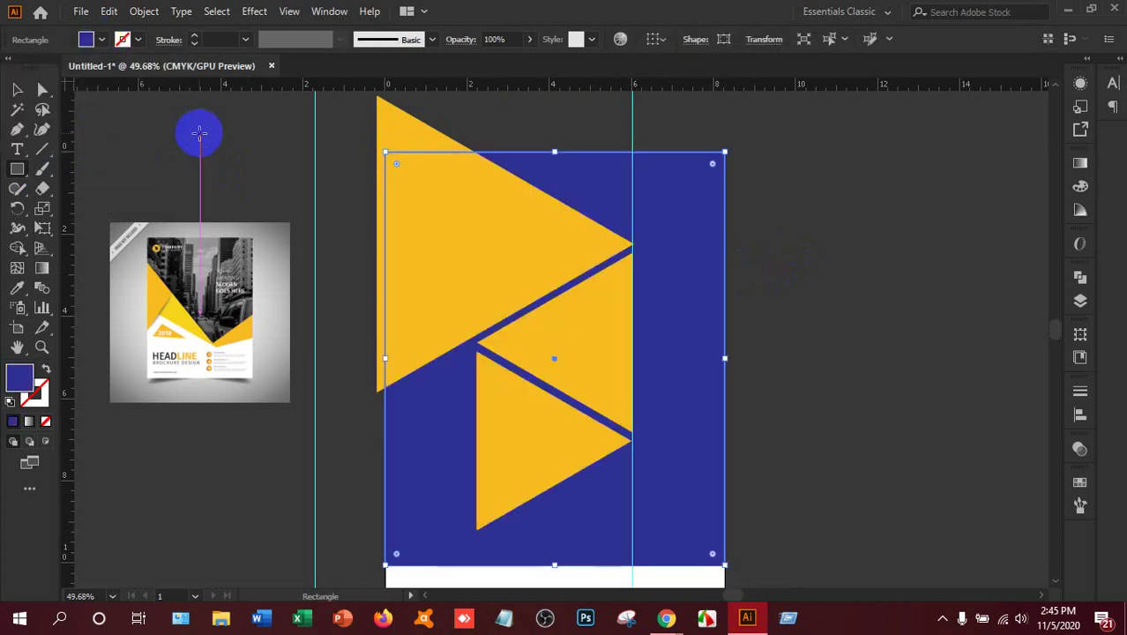
- Divide the large triangle and the blue rectangle along their overlapping edges with Pathfinder, and ungroup the resulting pieces
left_click(18, 91)
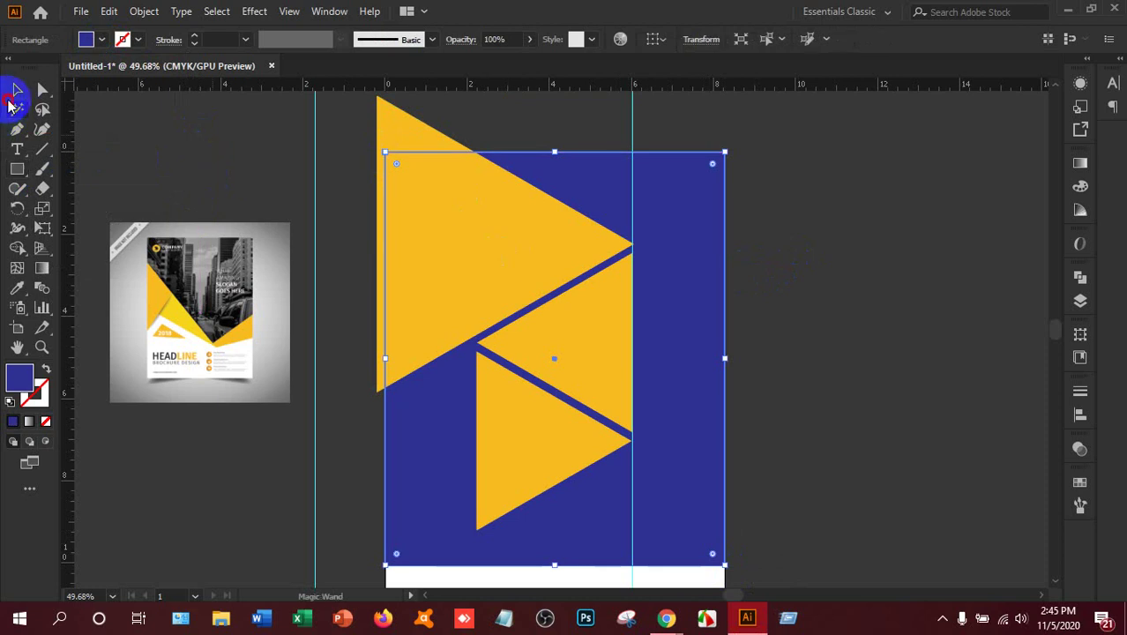
left_click(427, 184, "shift")
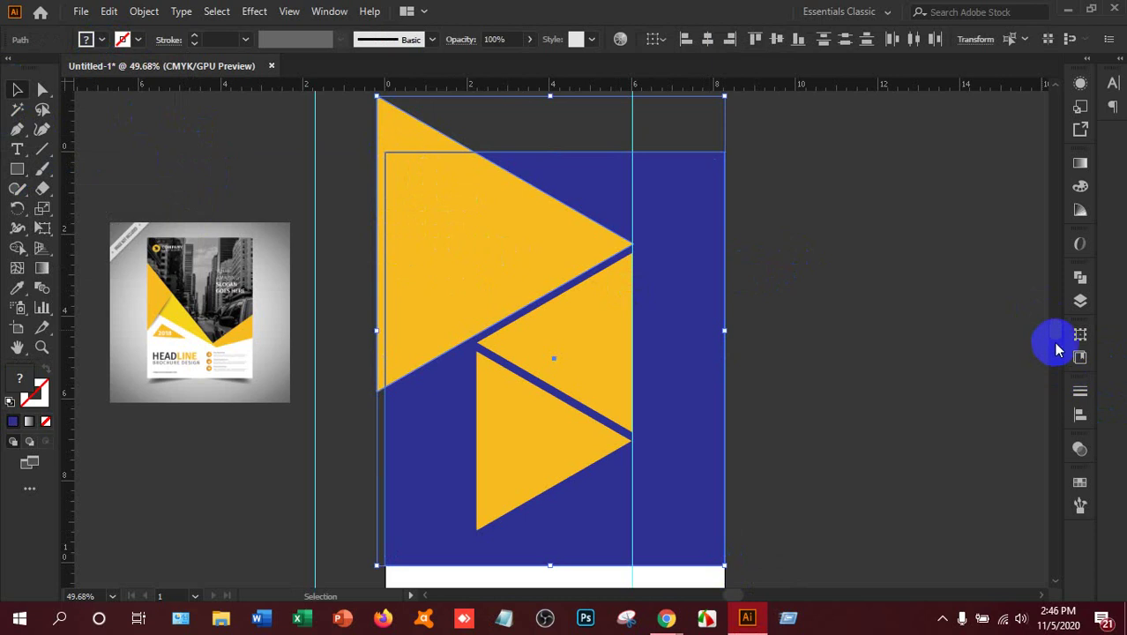
left_click(1081, 275)
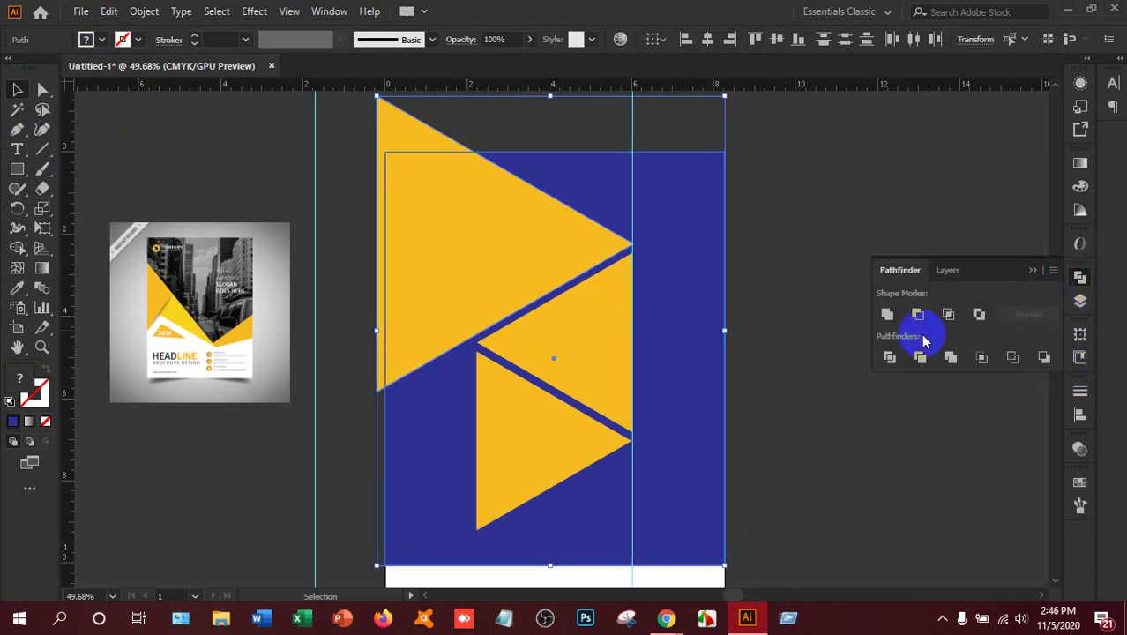
left_click(889, 356)
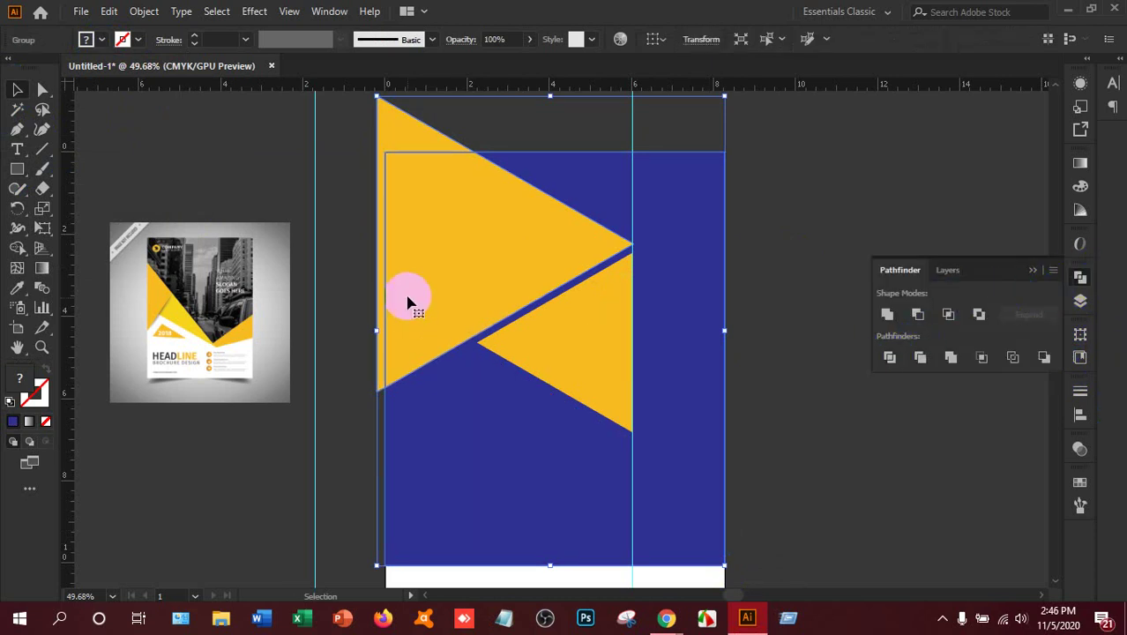
right_click(486, 281)
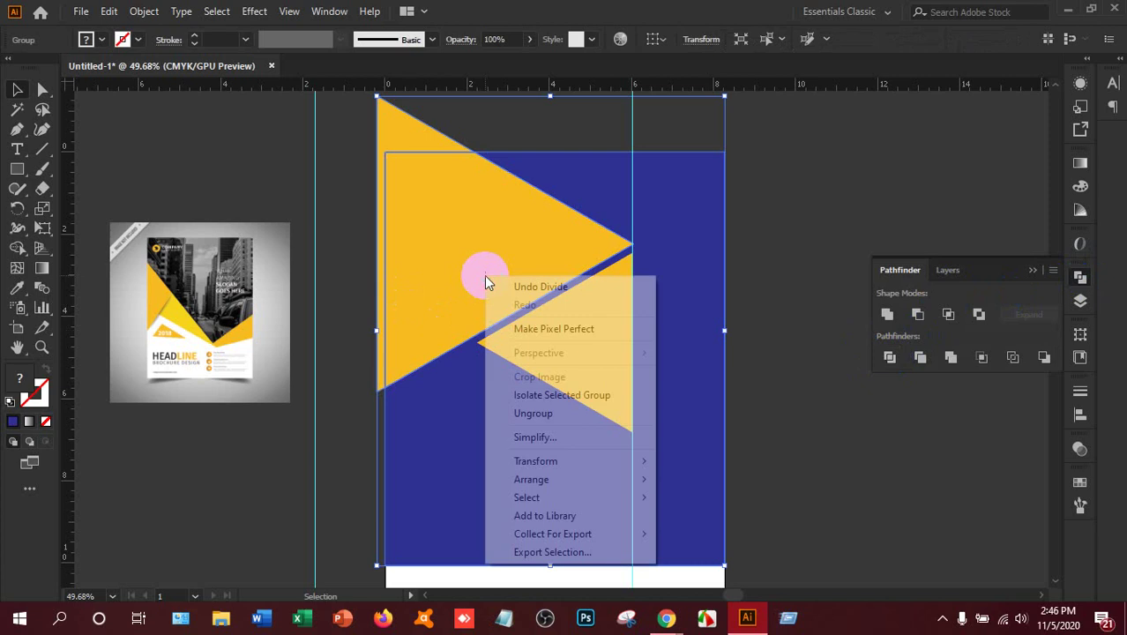
left_click(581, 417)
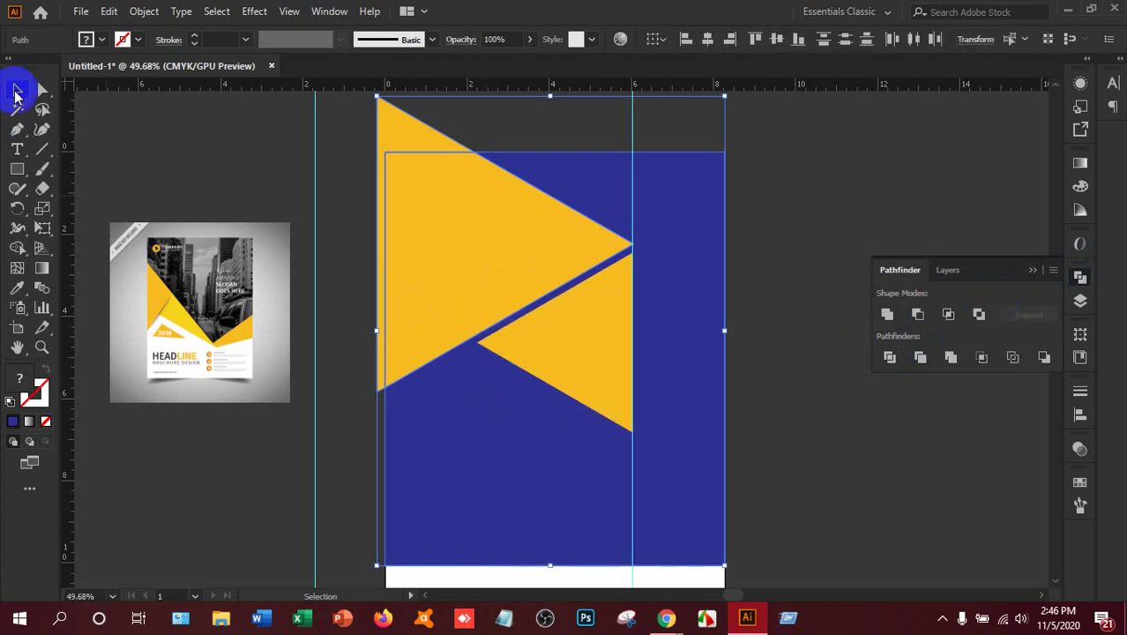
- Delete the remaining blue rectangle piece and the part of the large triangle that overhangs the artboard's edges
left_click(737, 327)
left_click(714, 359)
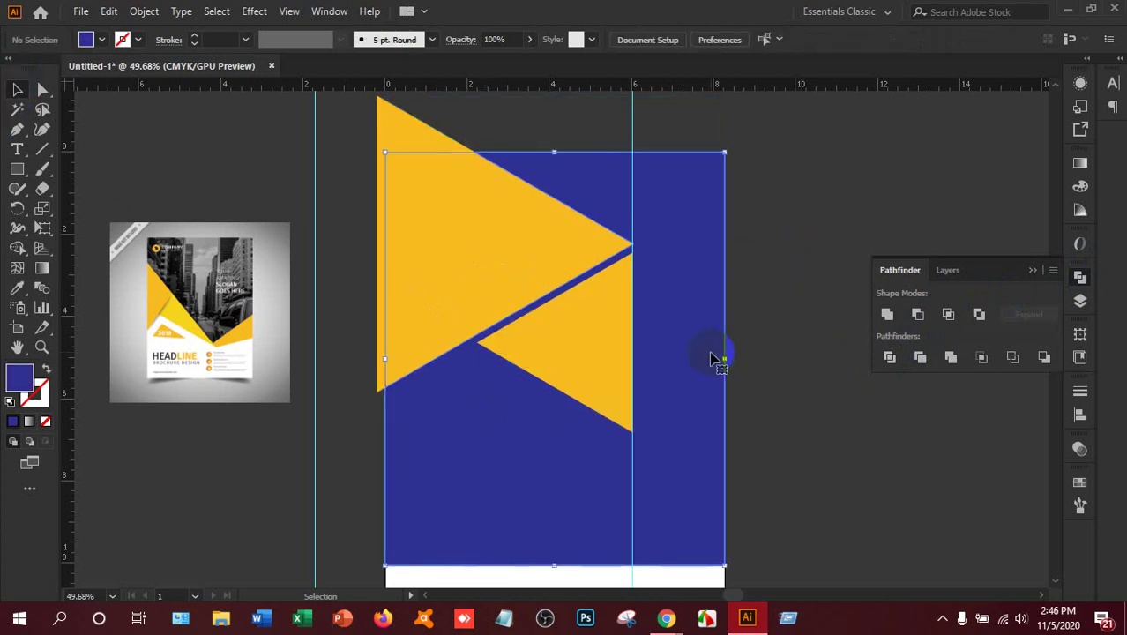
key("Delete")
left_click(381, 265)
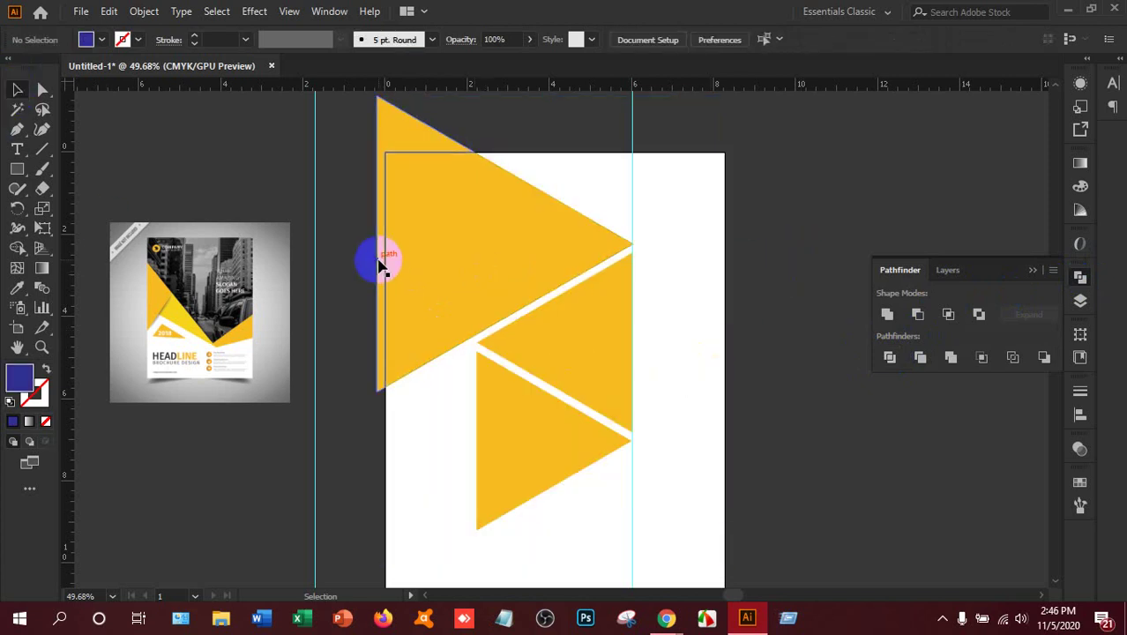
left_click(756, 432)
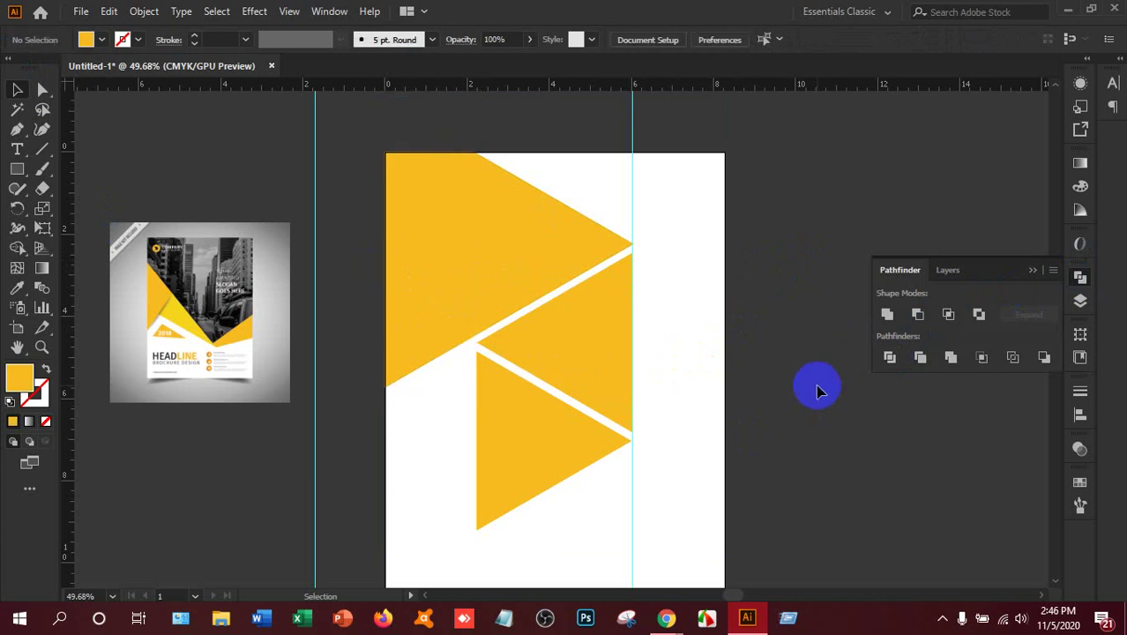
- Delete both vertical ruler guides
left_click_drag(635, 155, 683, 162)
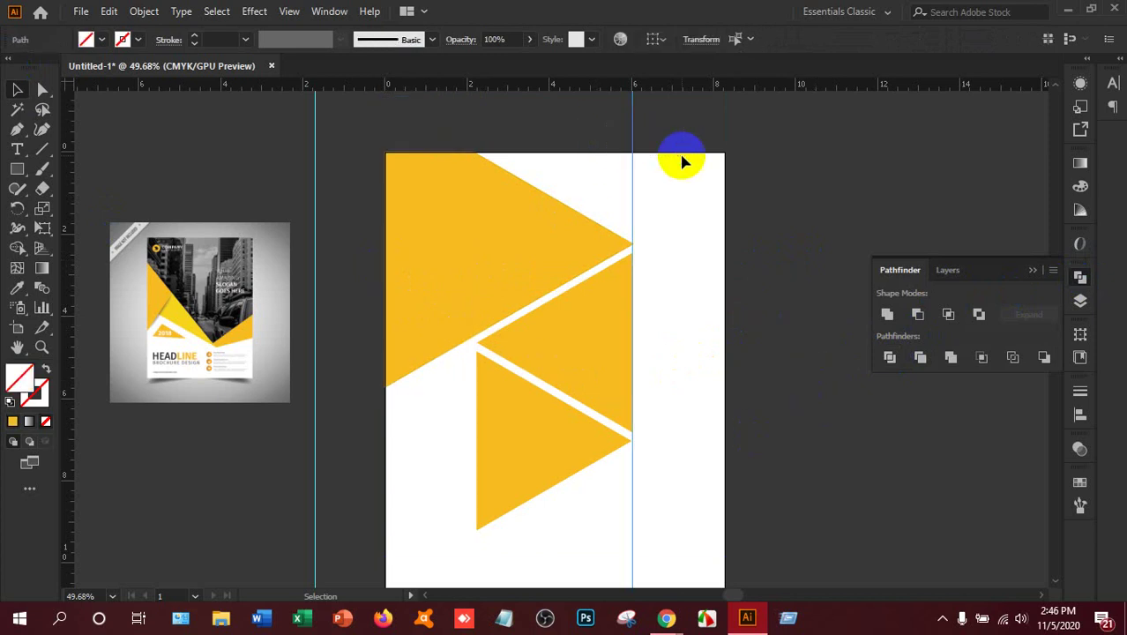
key("Delete")
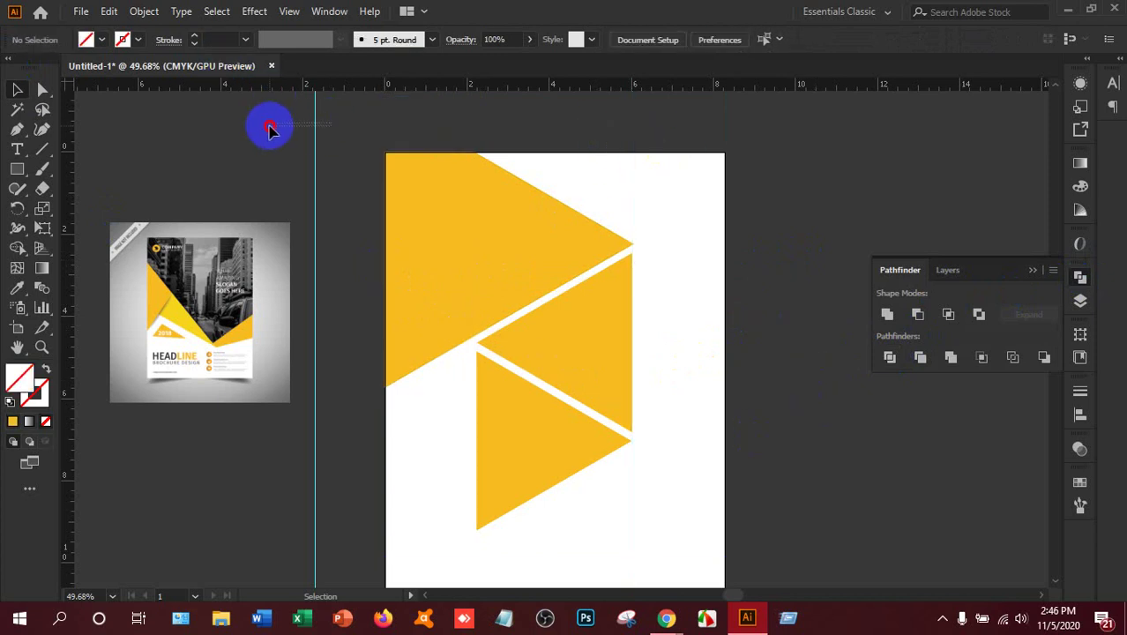
left_click(316, 167)
key("Delete")
scroll(760, 322, "down", 1)
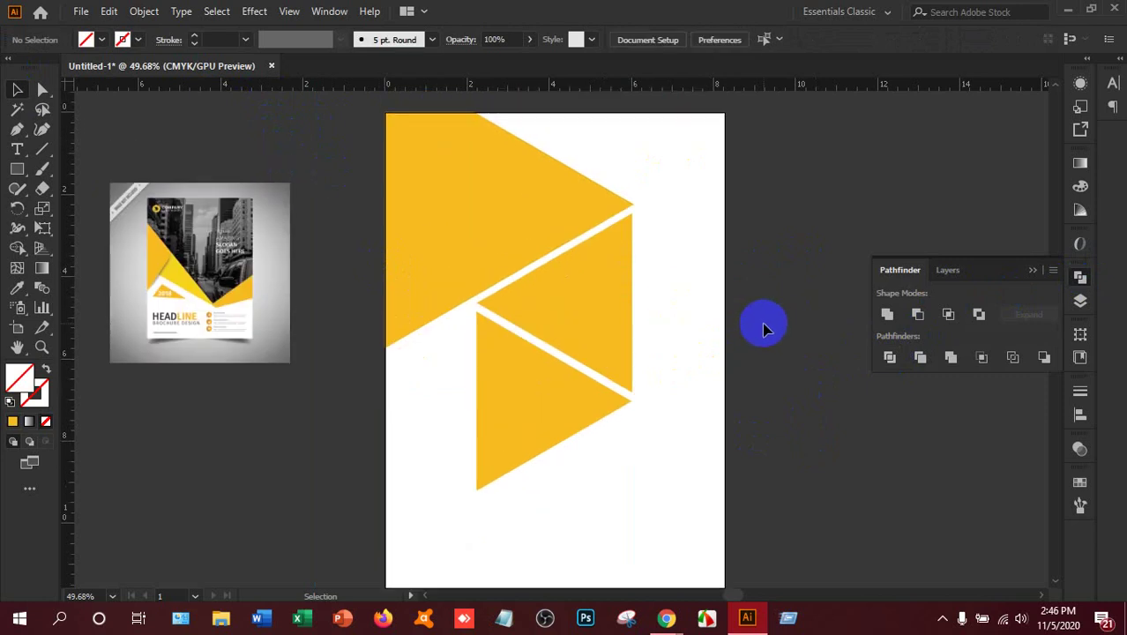
scroll(764, 335, "up", 1)
scroll(766, 344, "down", 2)
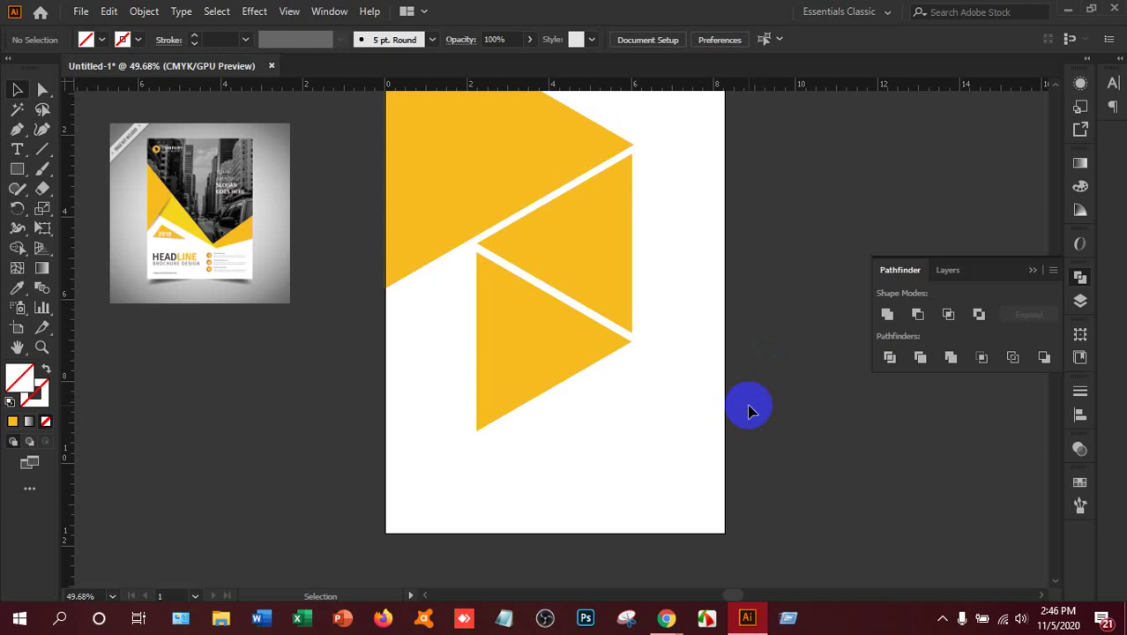
scroll(617, 382, "up", 2)
scroll(622, 385, "down", 1)
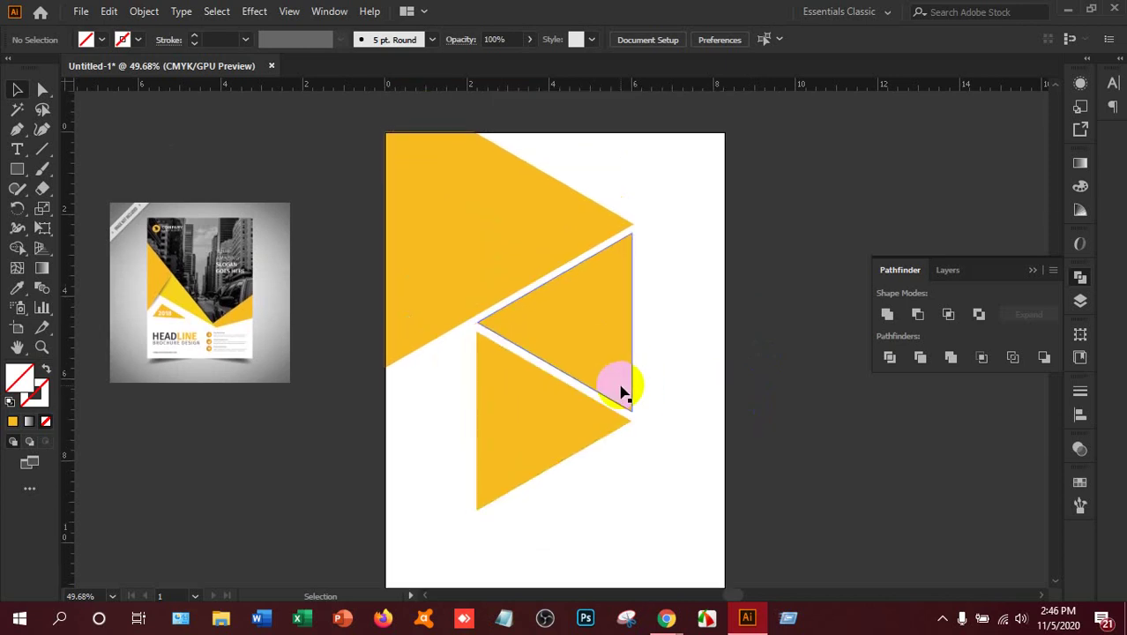
- Place the image pexels-jopwell-2422293 from Downloads over the upper part of the artboard, about 9.7 by 6.9 in
left_click(80, 13)
left_click(171, 280)
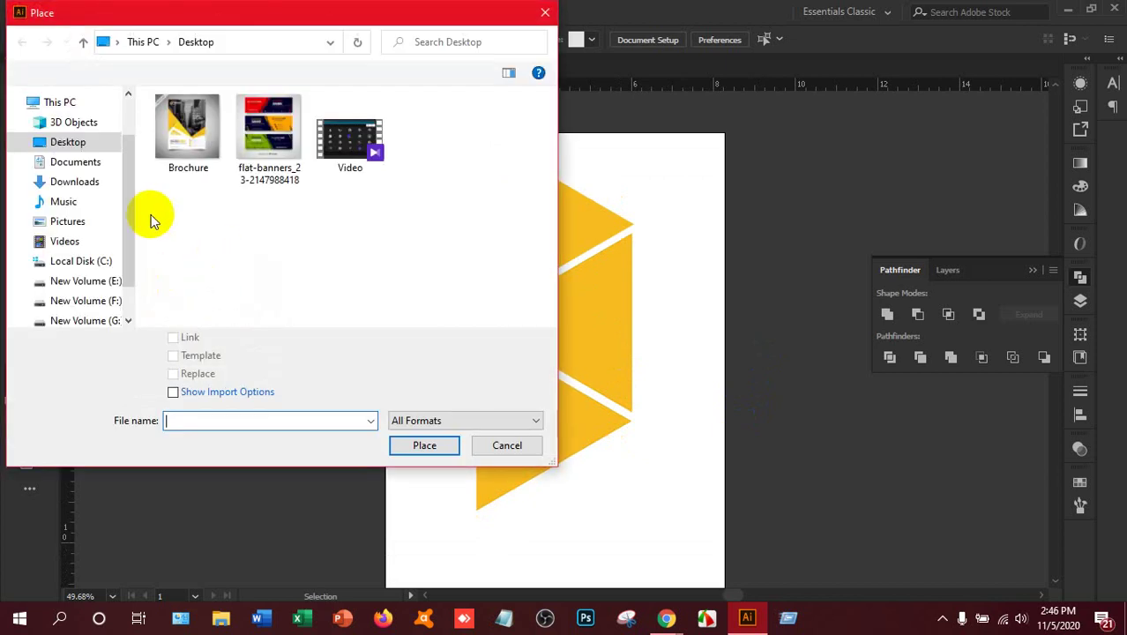
left_click(99, 184)
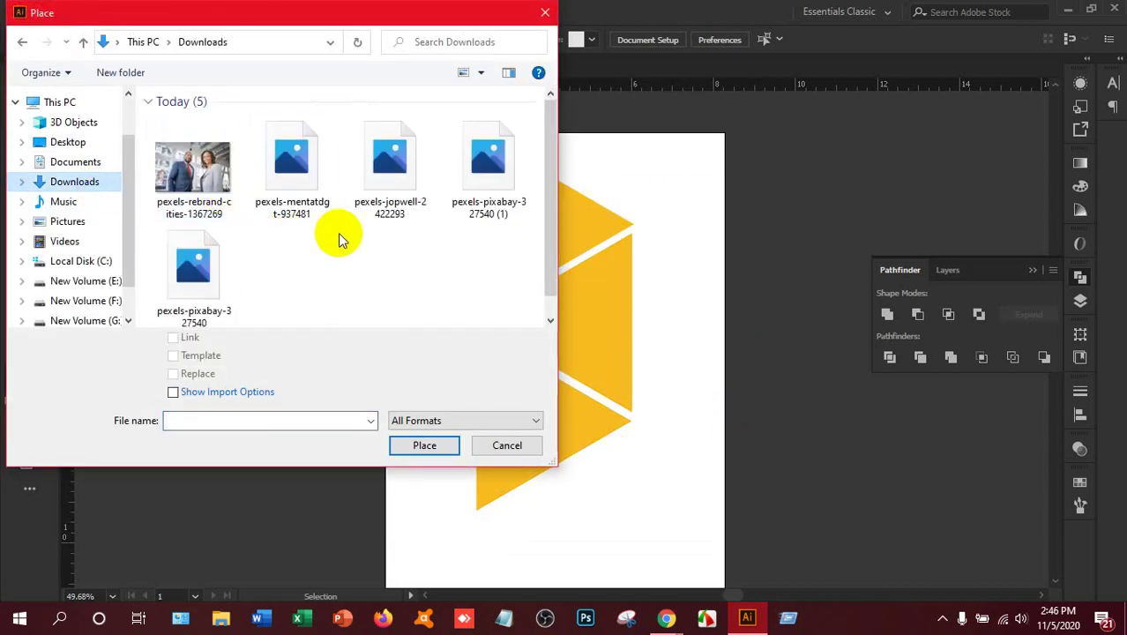
left_click(198, 177)
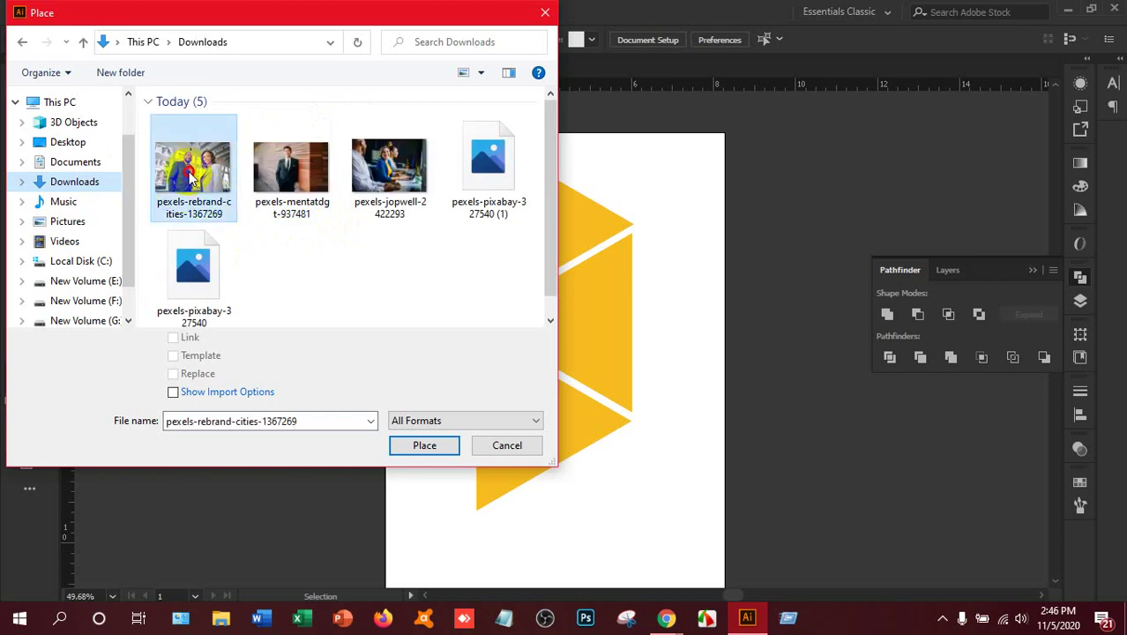
left_click(406, 212)
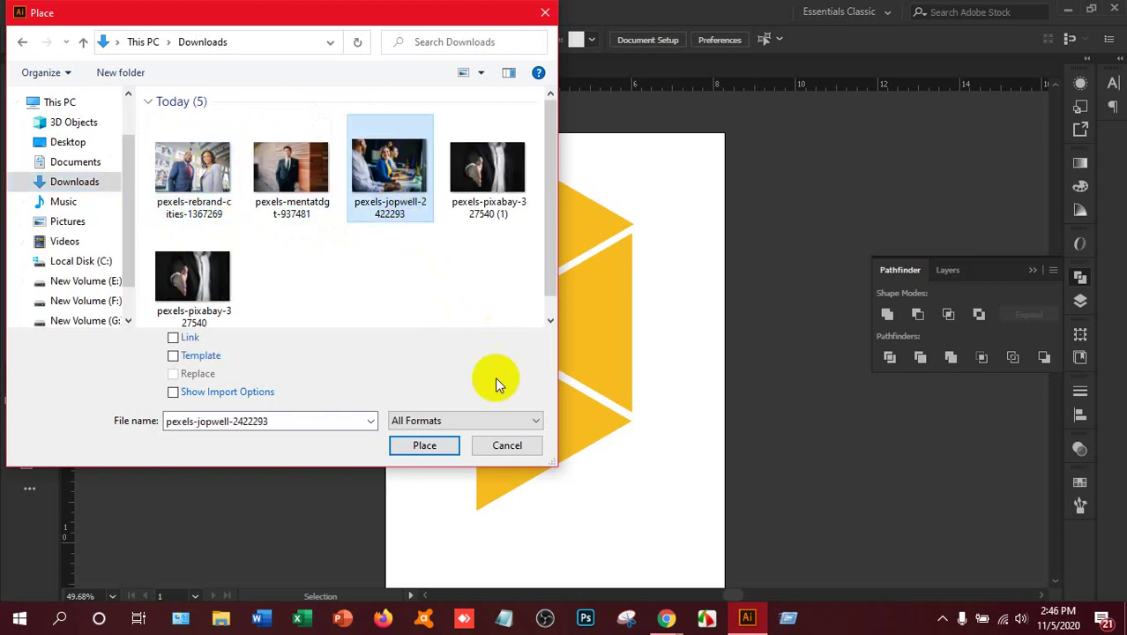
left_click(421, 446)
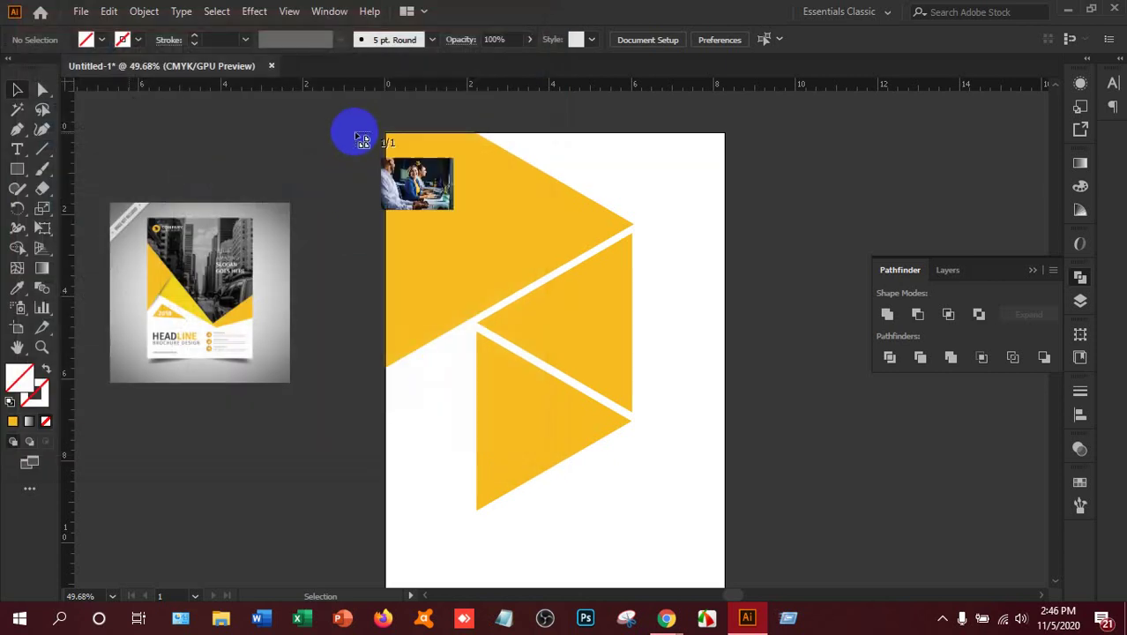
left_click_drag(322, 107, 720, 440)
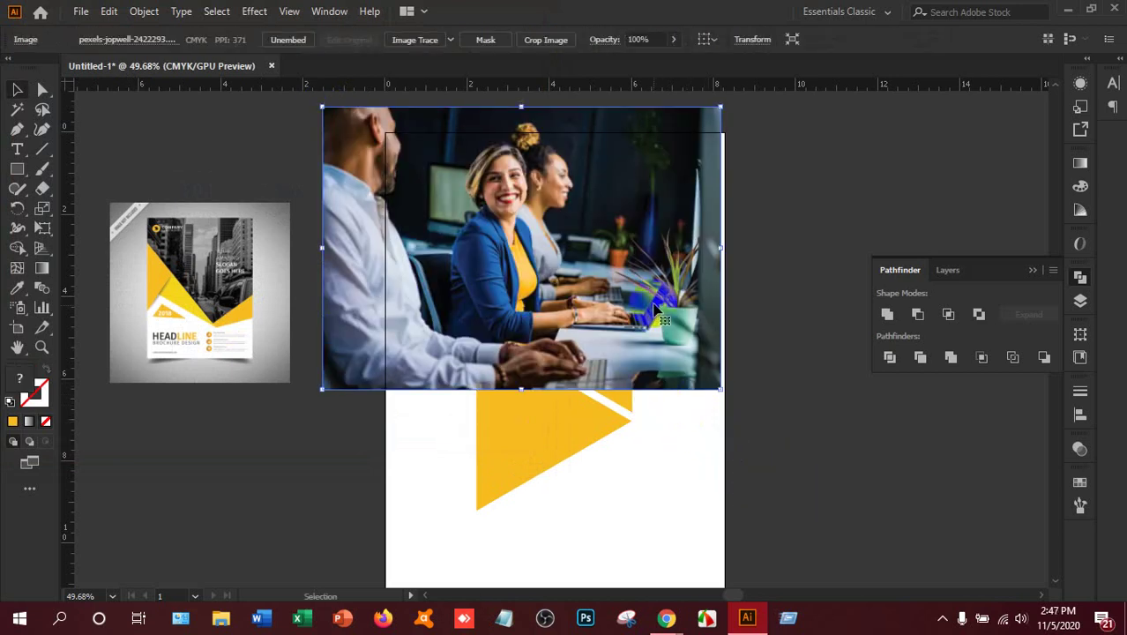
- Send the photo behind the shapes and mask it inside the large trimmed triangle with a clipping mask
key("ctrl+shift+bracketleft")
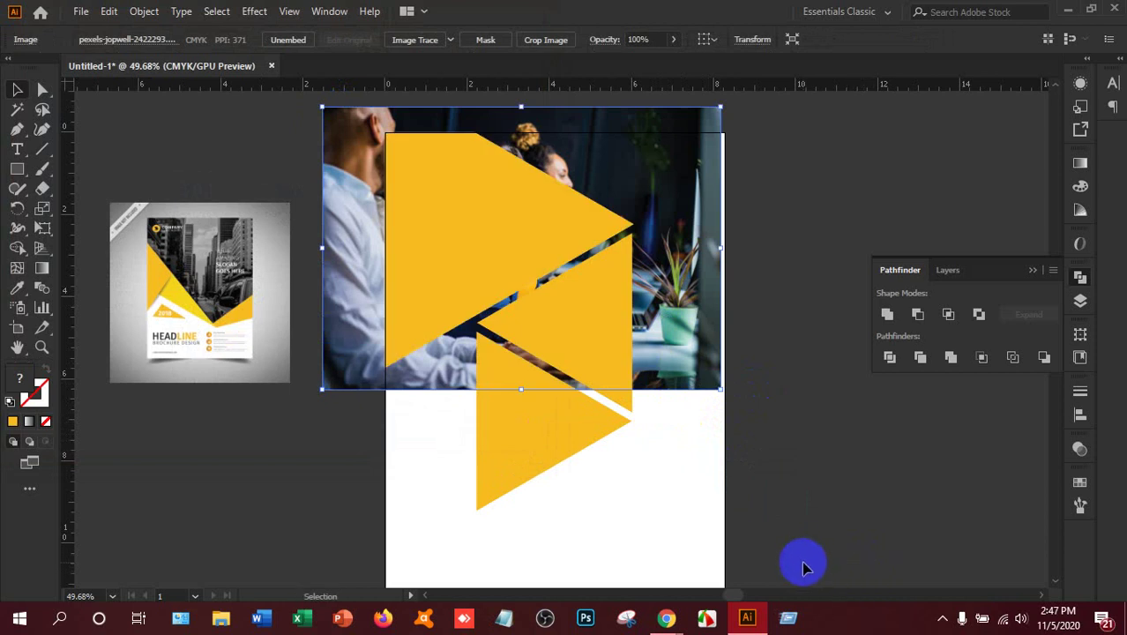
left_click(511, 247, "shift")
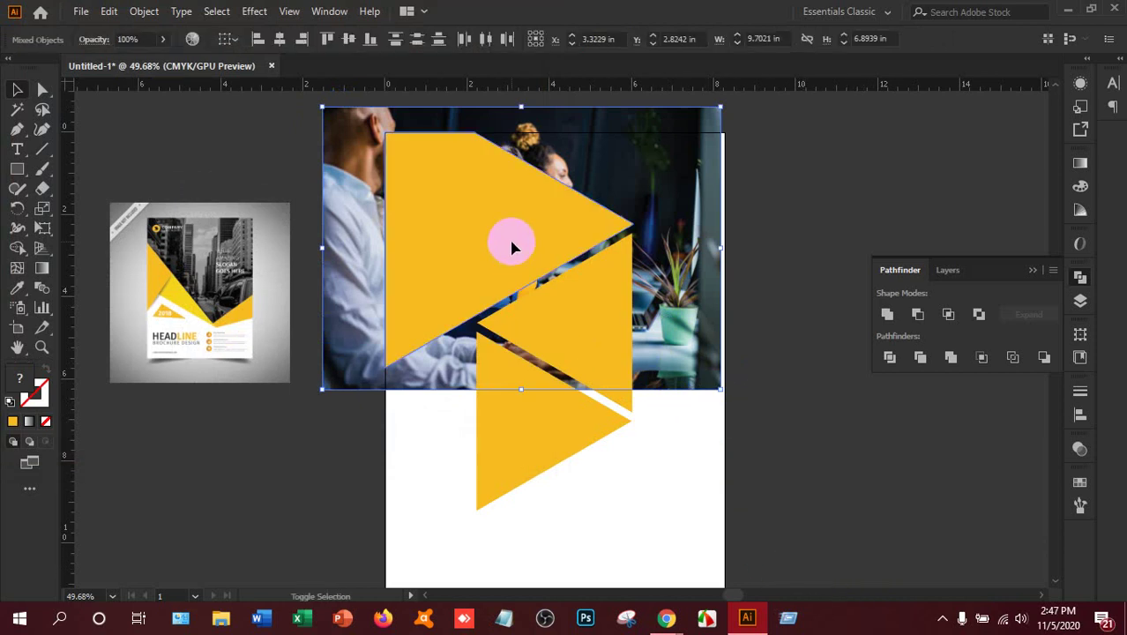
right_click(511, 247)
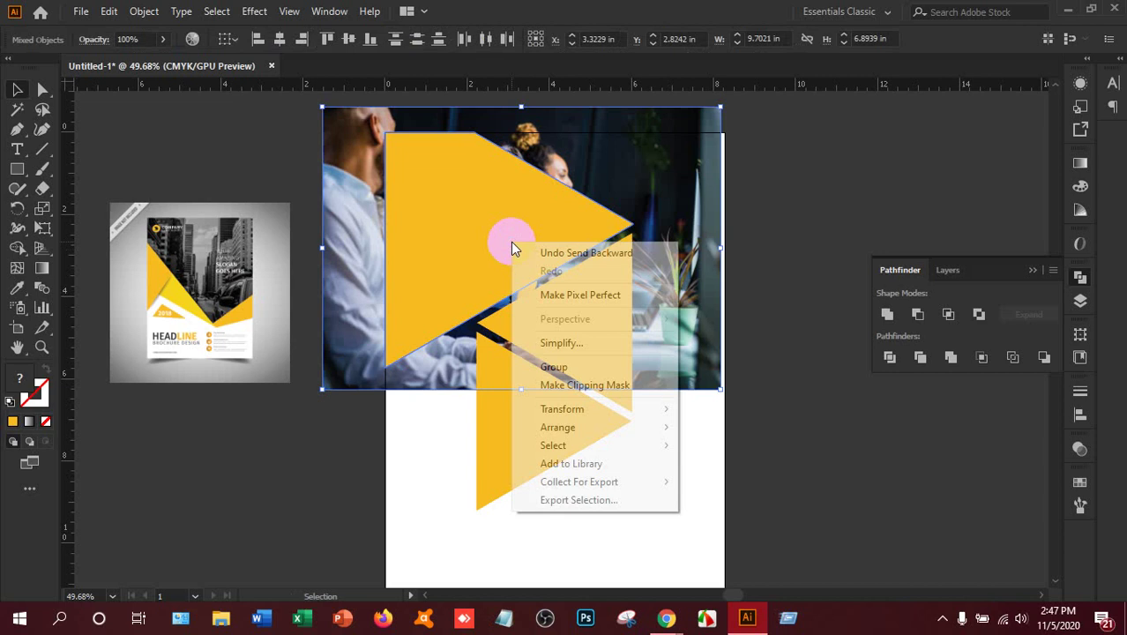
left_click(613, 388)
key("ctrl+alt+7")
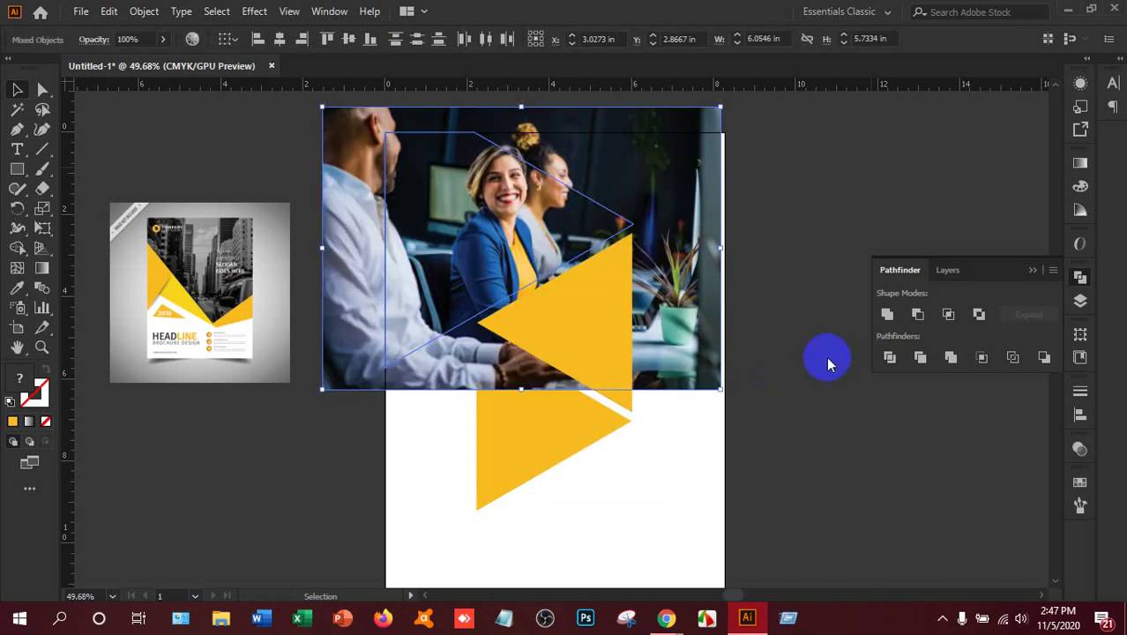
key("ctrl+7")
left_click(445, 267)
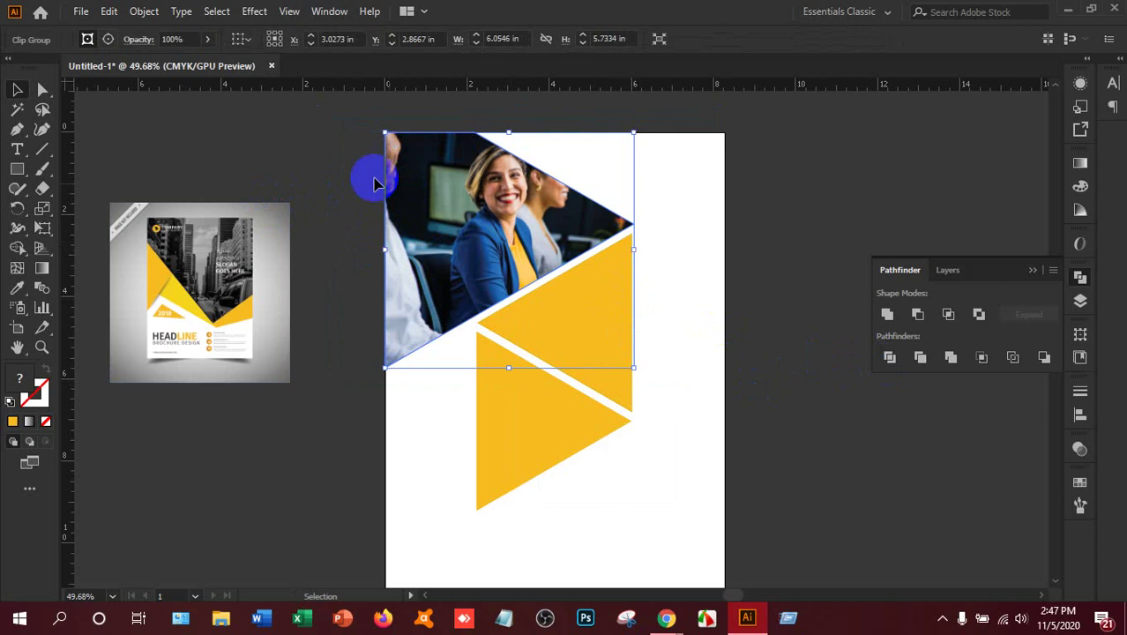
left_click_drag(324, 138, 414, 220)
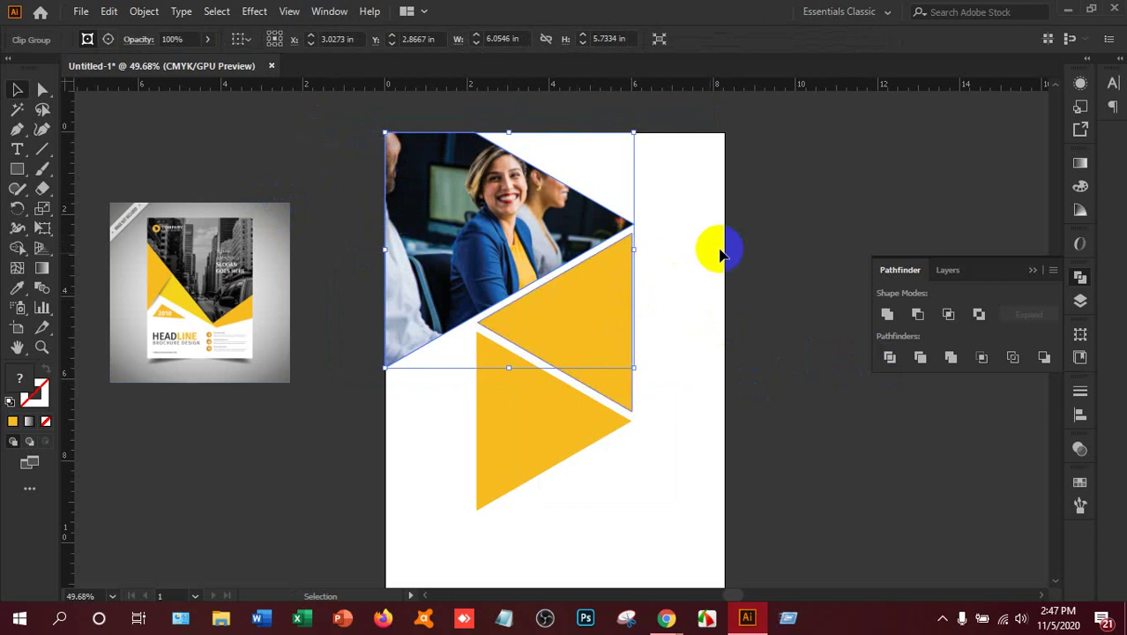
- Place the image pexels-rebrand-cities-1367269 from Downloads over the lower orange-yellow triangle and send it backward in the stacking order
left_click(778, 234)
left_click(541, 434)
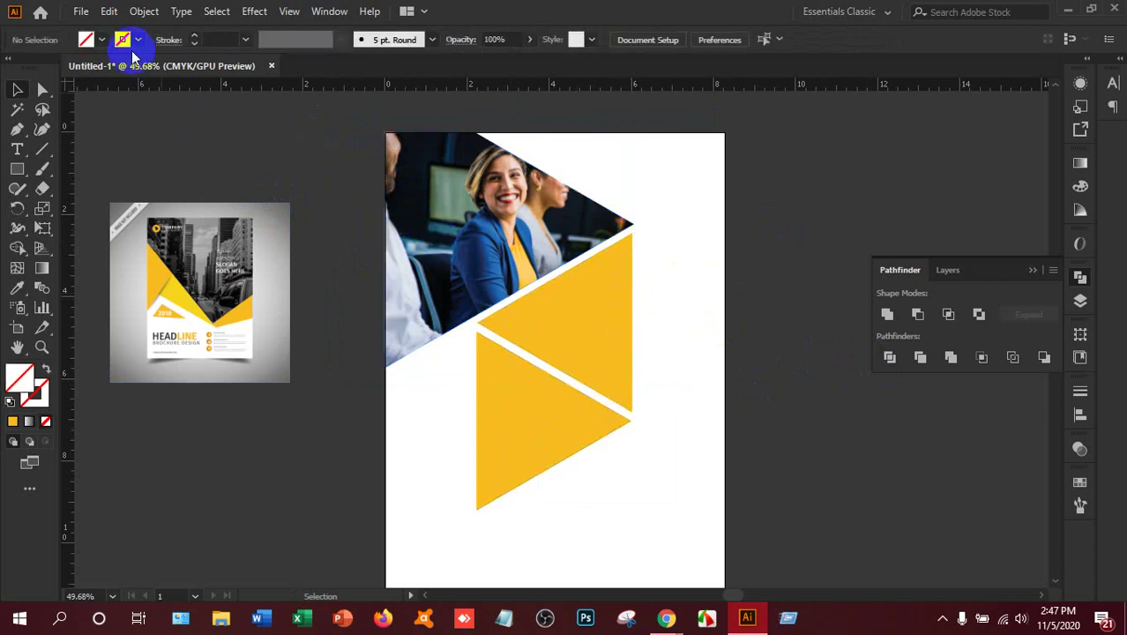
left_click(80, 10)
left_click(75, 25)
left_click(80, 11)
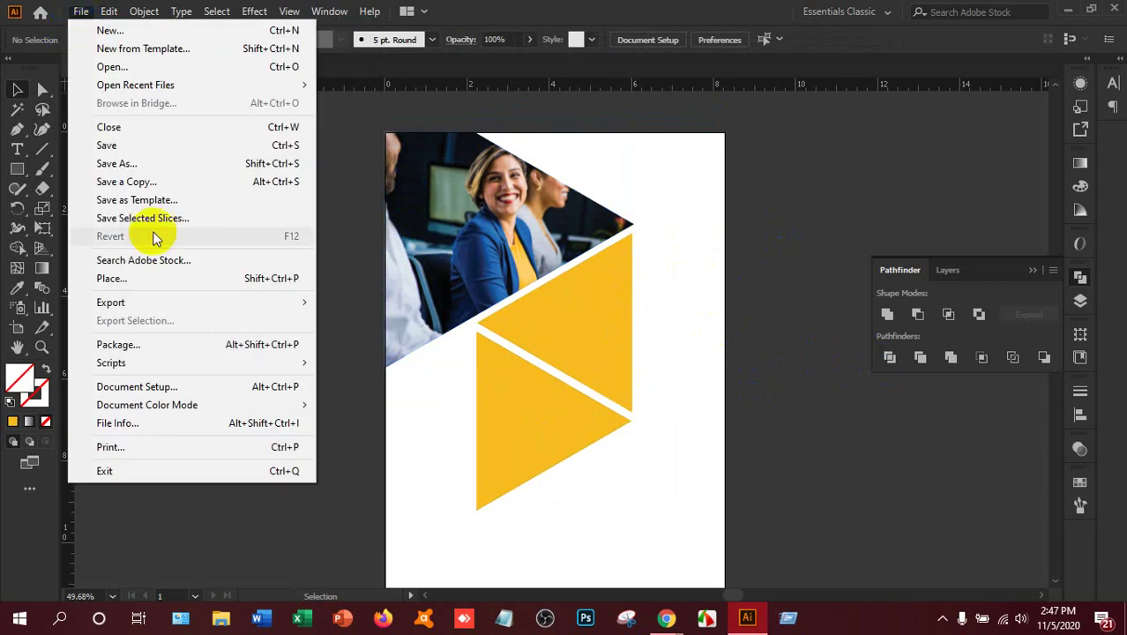
left_click(151, 284)
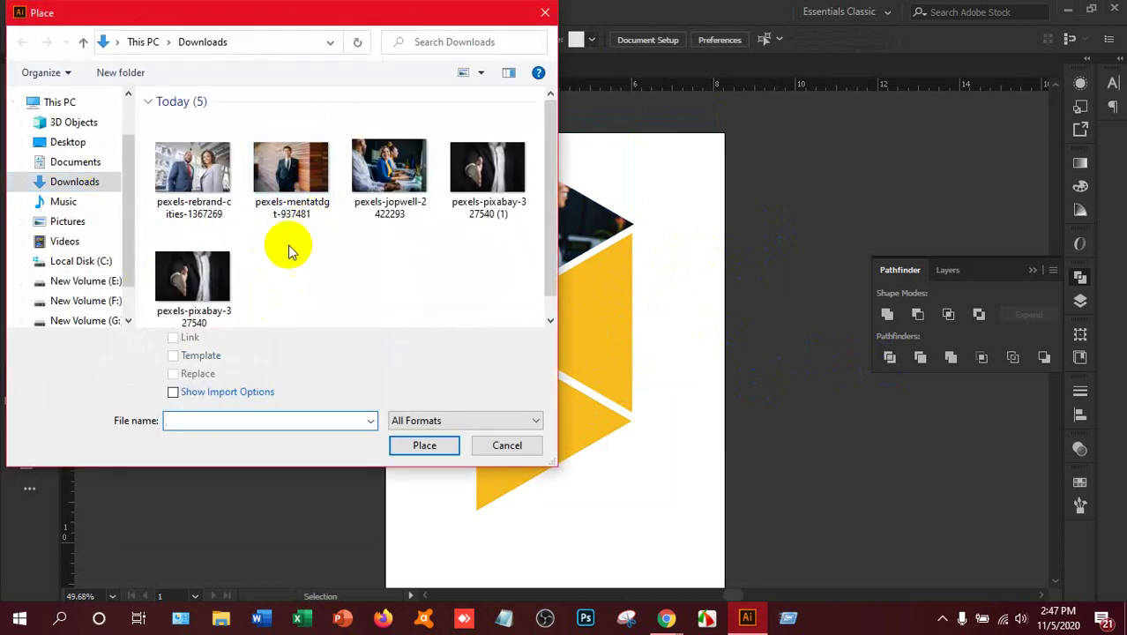
left_click(204, 181)
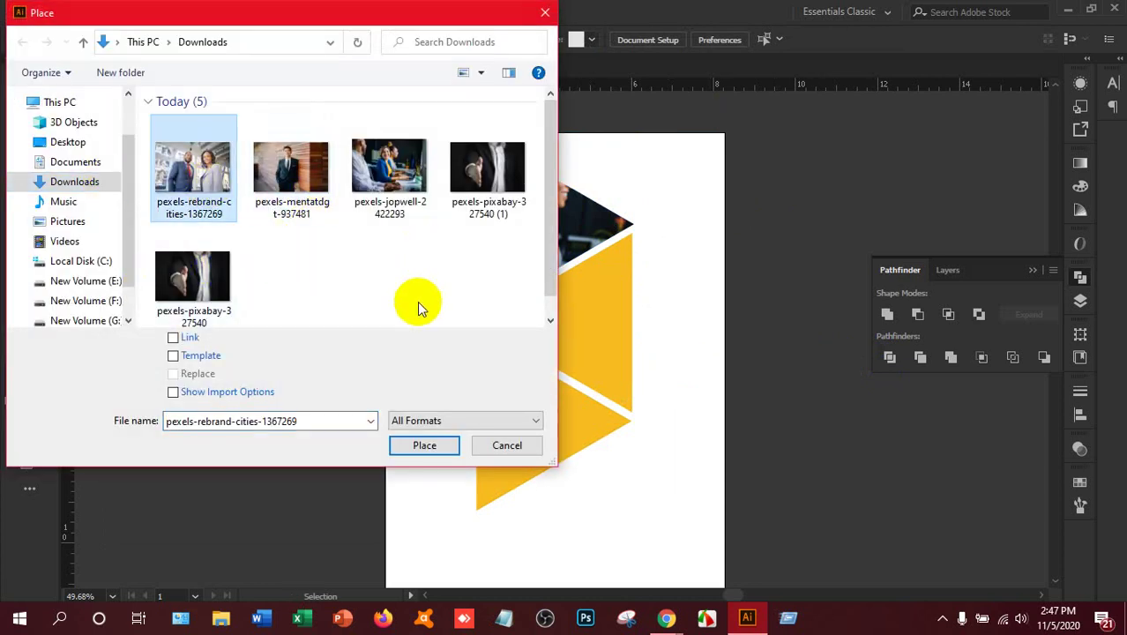
left_click(424, 445)
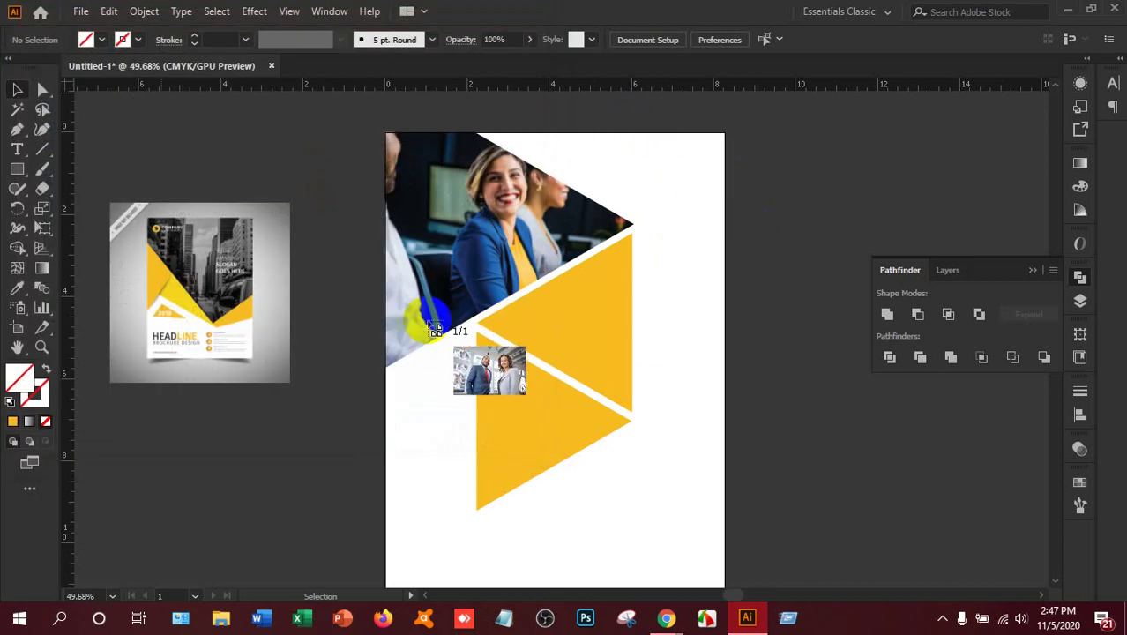
left_click_drag(462, 325, 750, 561)
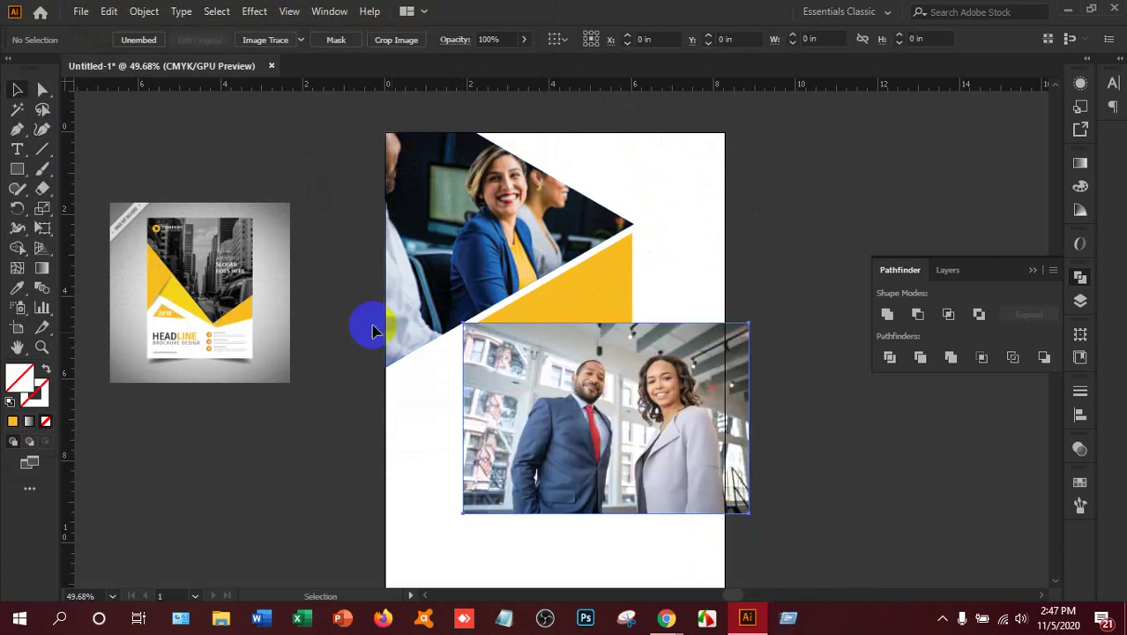
left_click_drag(696, 404, 622, 413)
key("ctrl+[")
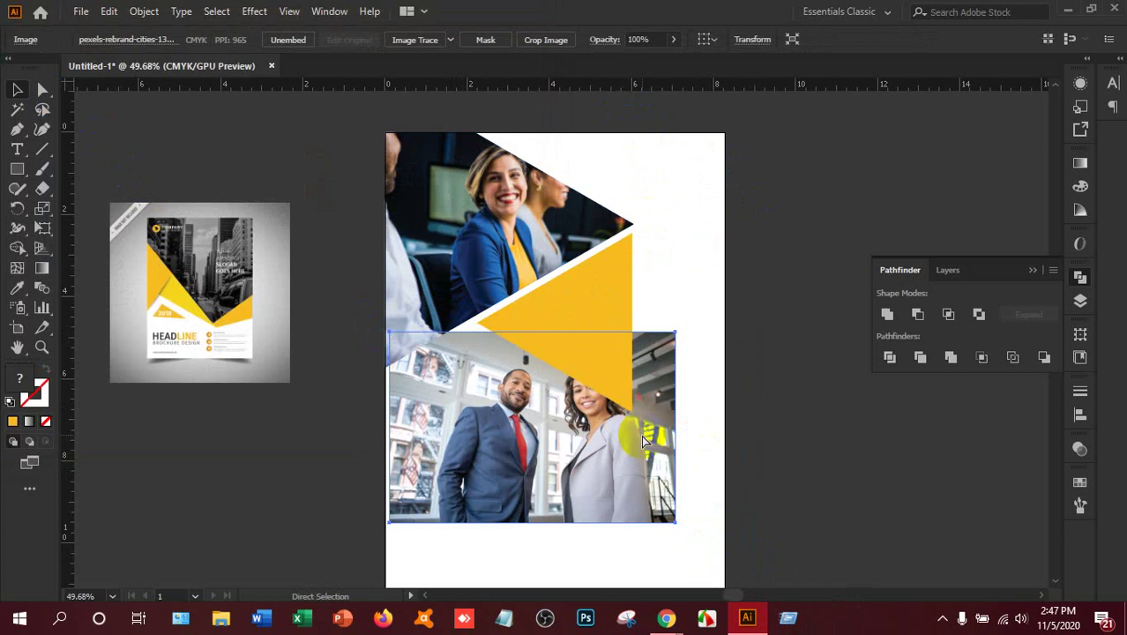
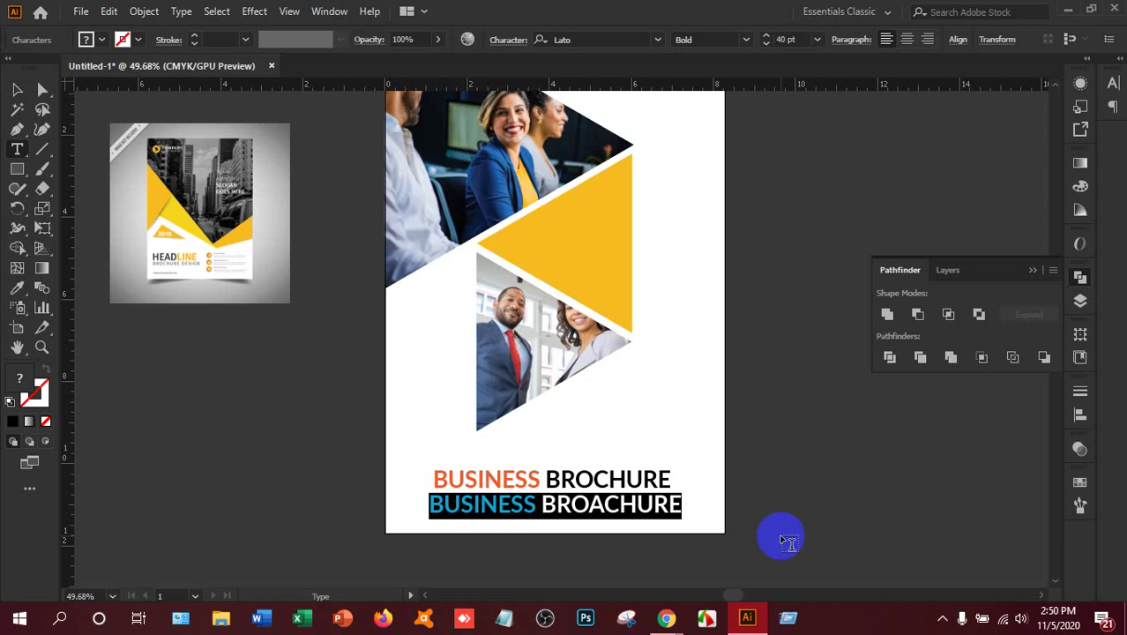
- Replace the duplicated heading's text with DESIGN 2020, broken onto two center-aligned lines
type("DESIGN 2020")
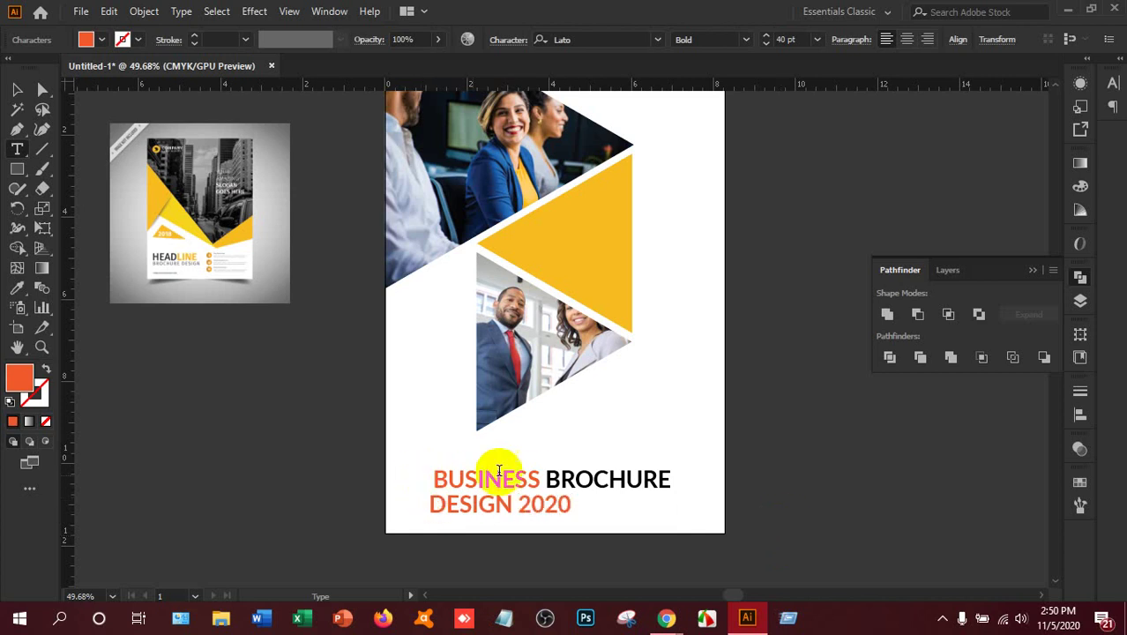
left_click(557, 533)
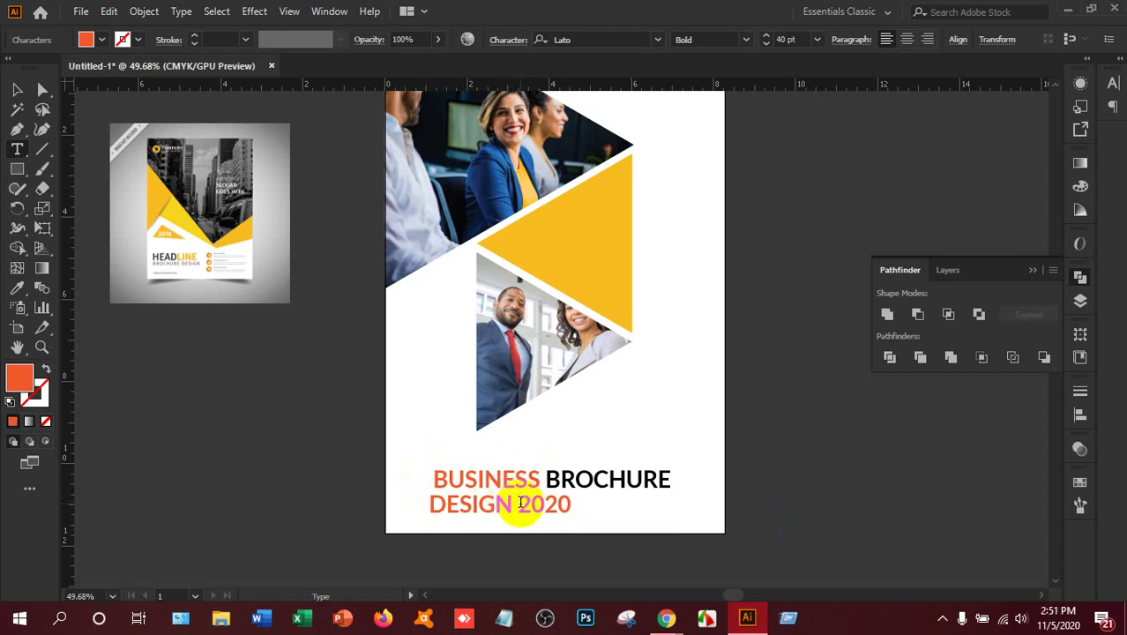
key("Return")
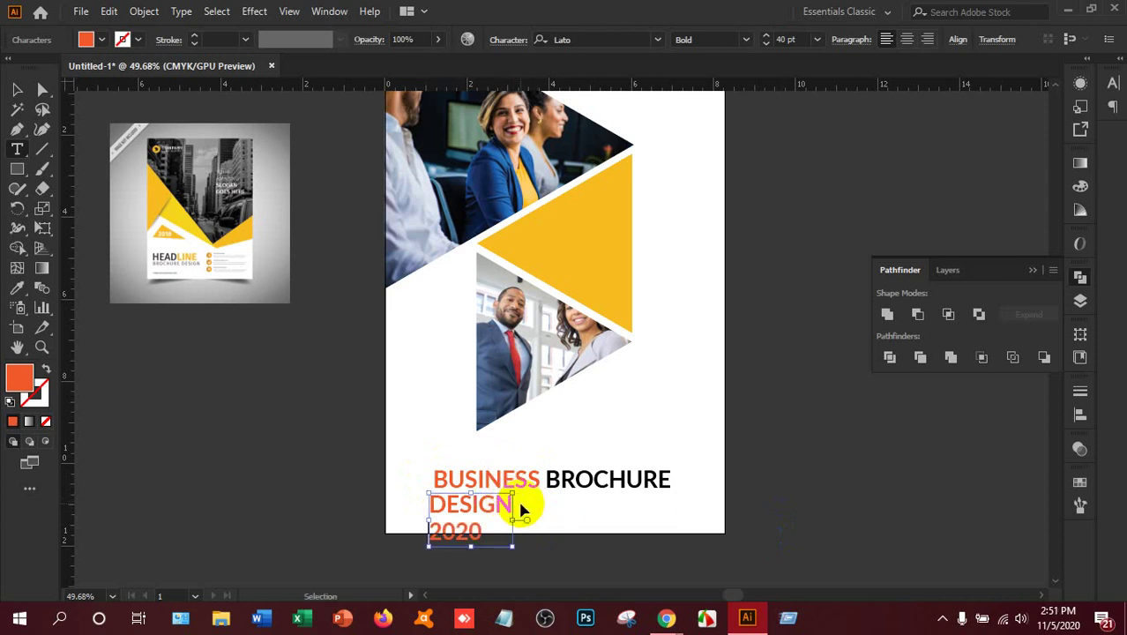
key("ctrl+a")
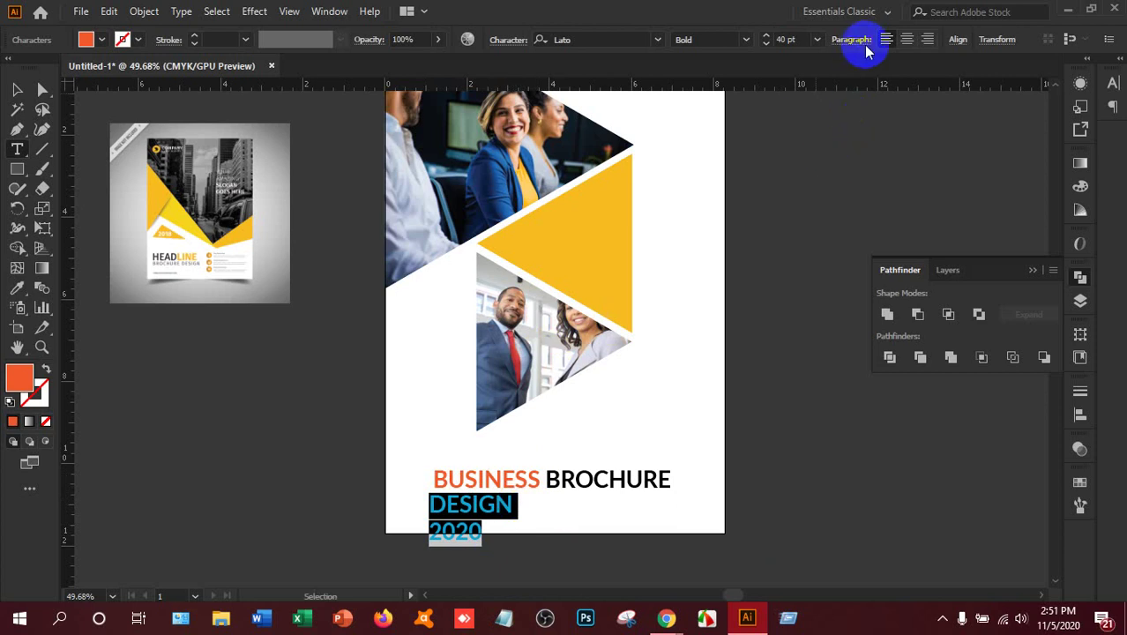
left_click(906, 39)
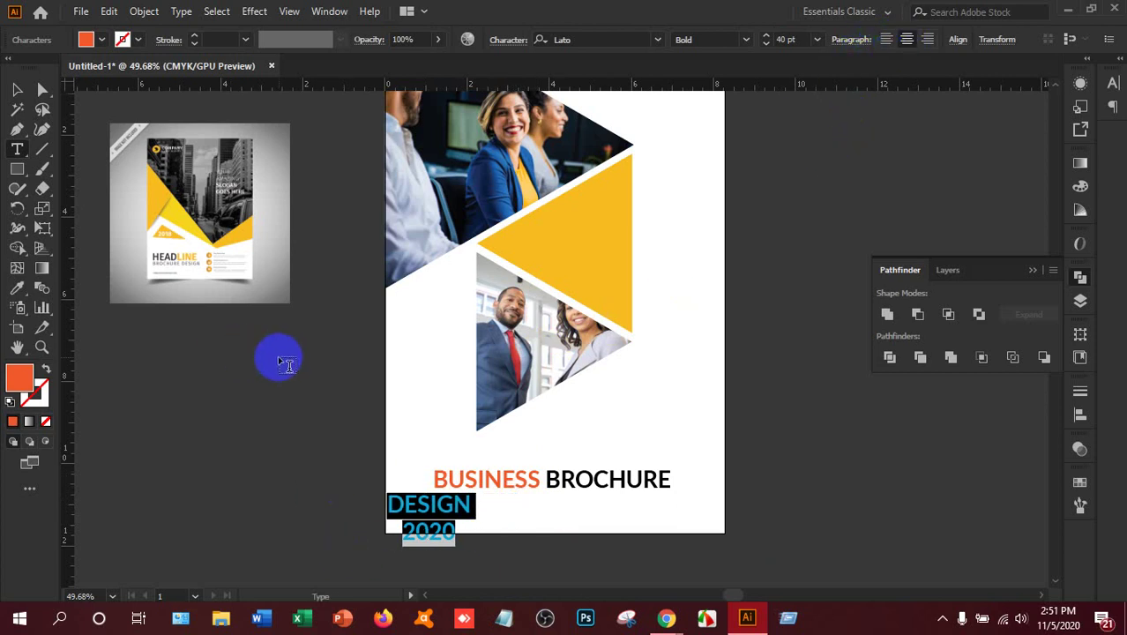
- Set the DESIGN 2020 text to a 25 pt font size with 25 pt leading
key("ctrl+t")
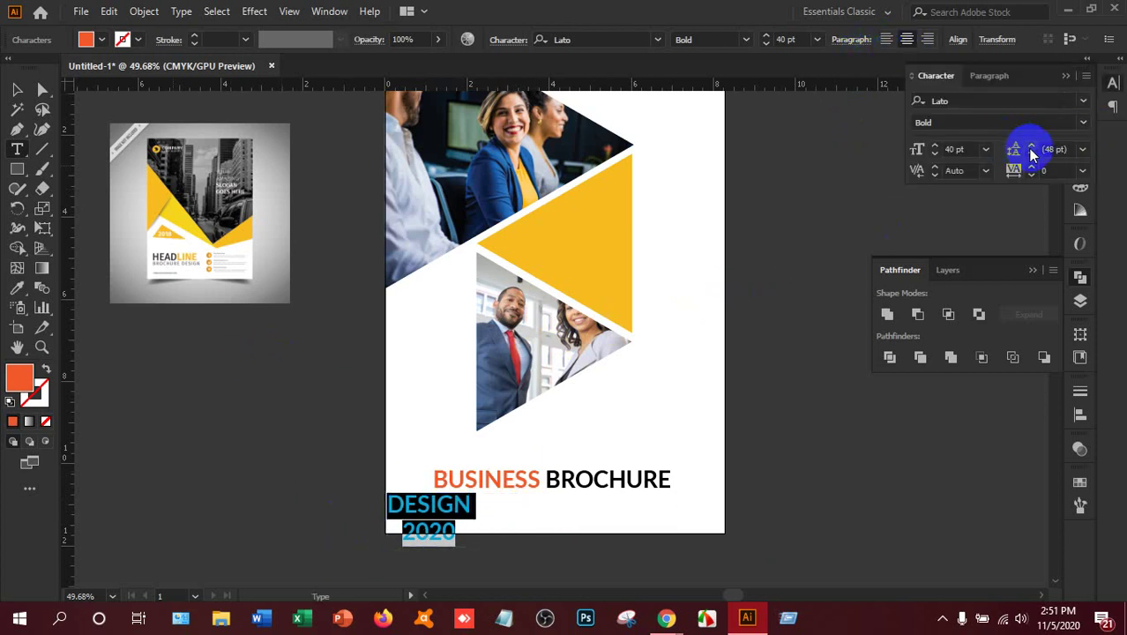
left_click(890, 152)
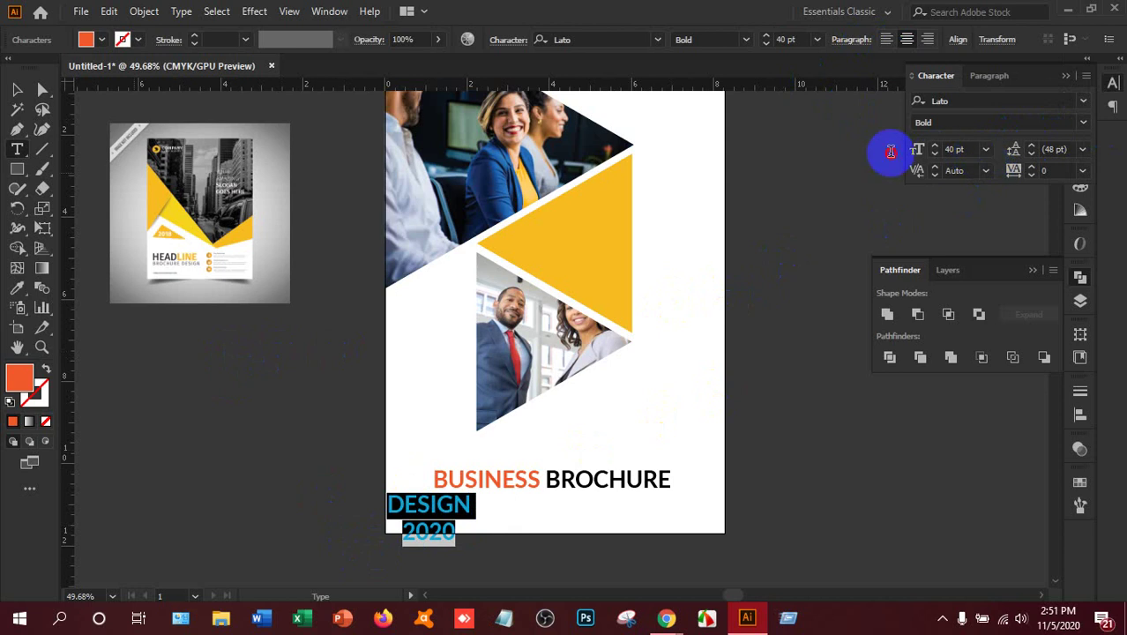
key("Return")
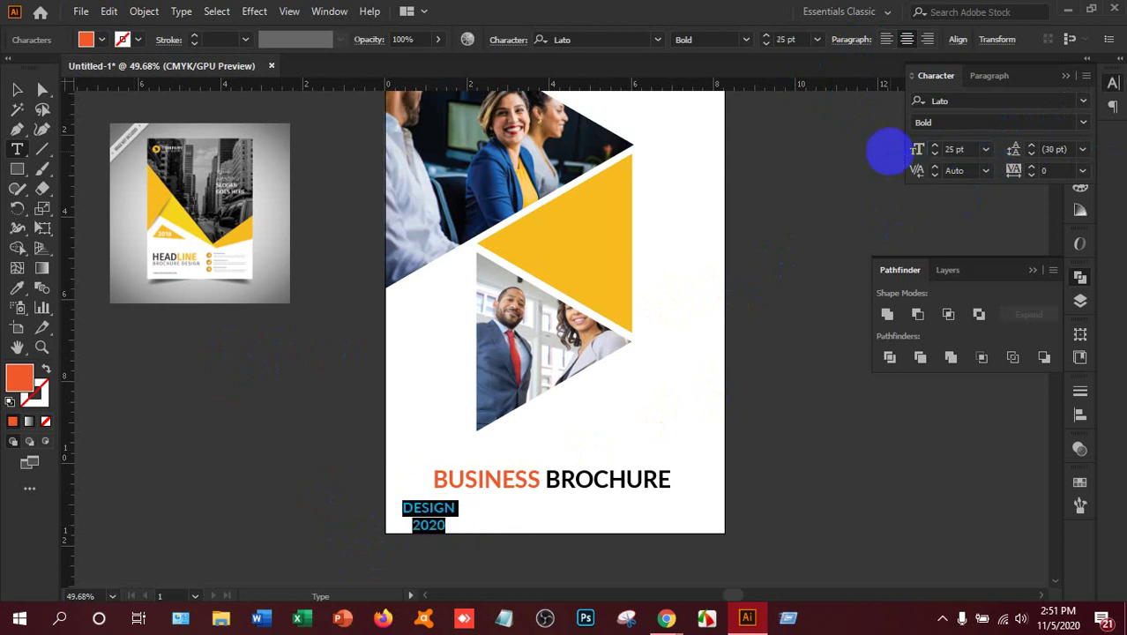
left_click(1044, 149)
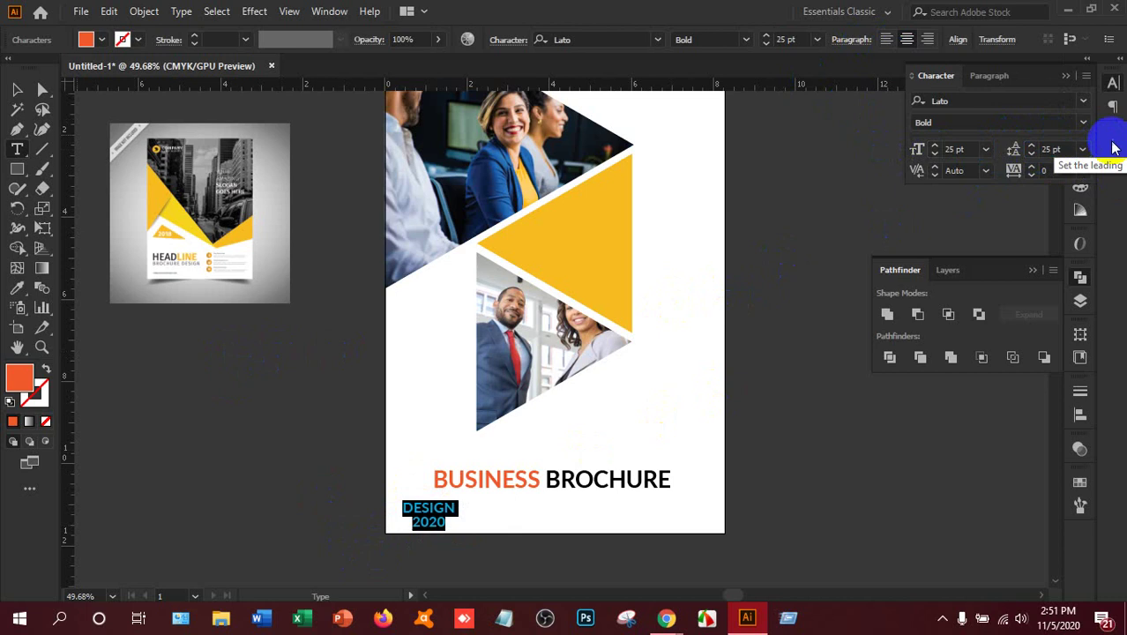
- Move the DESIGN 2020 text into the white area between the orange-yellow triangle's vertical side and the artboard's edge
left_click(15, 88)
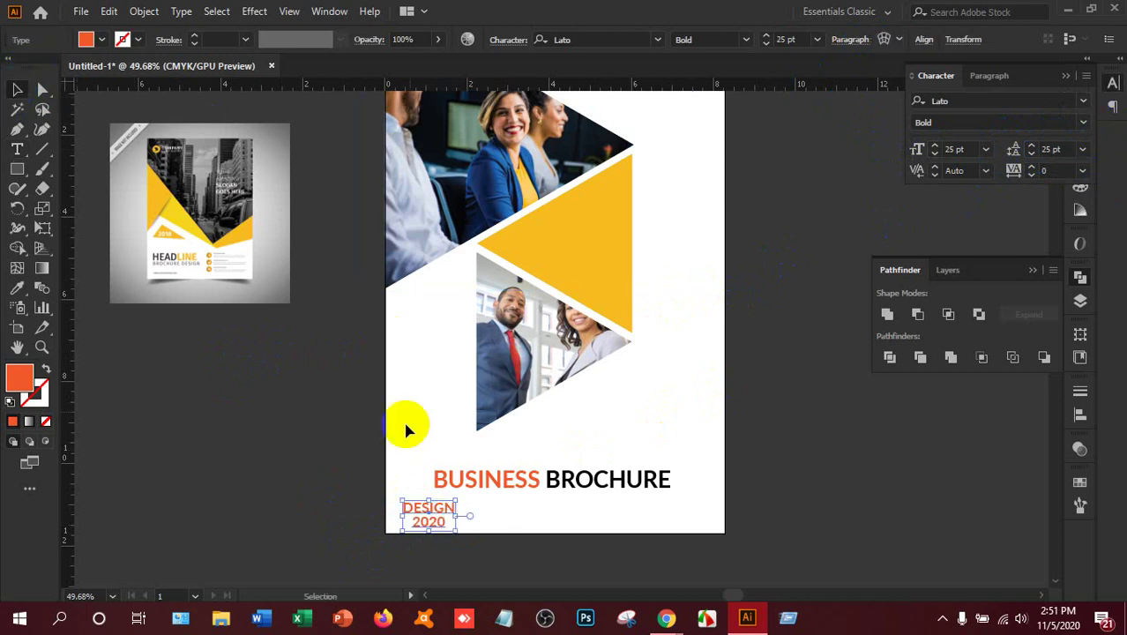
left_click_drag(449, 511, 696, 240)
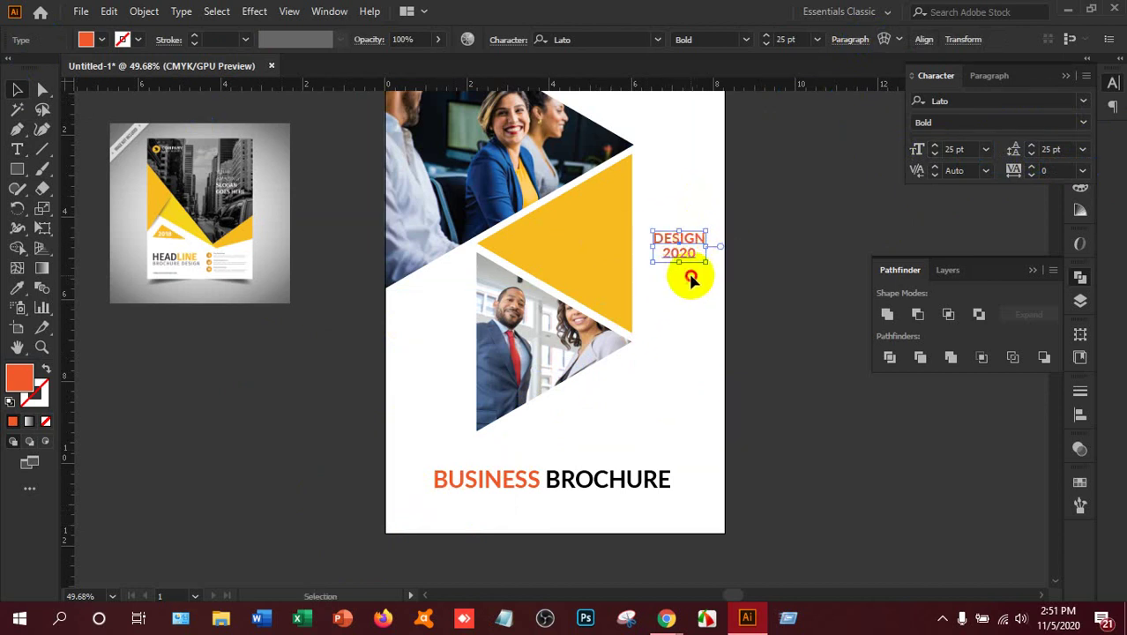
left_click(691, 278)
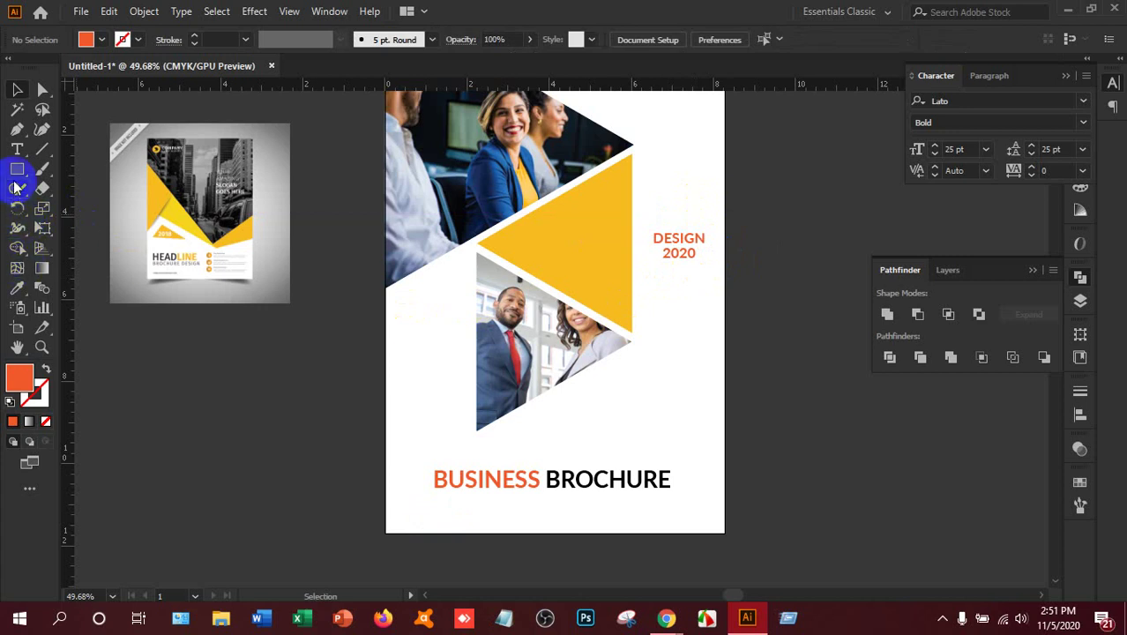
- Draw a rectangle around the DESIGN 2020 text, from just beside the triangle to the artboard's edge, and send it behind the text
left_click_drag(16, 172, 68, 172)
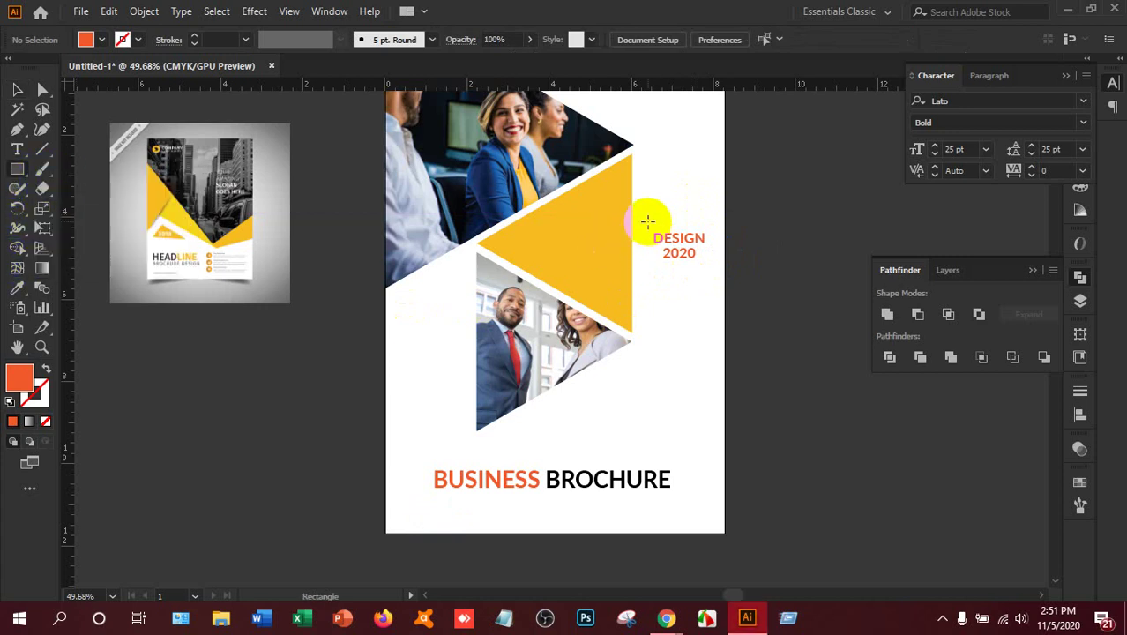
left_click_drag(638, 222, 724, 269)
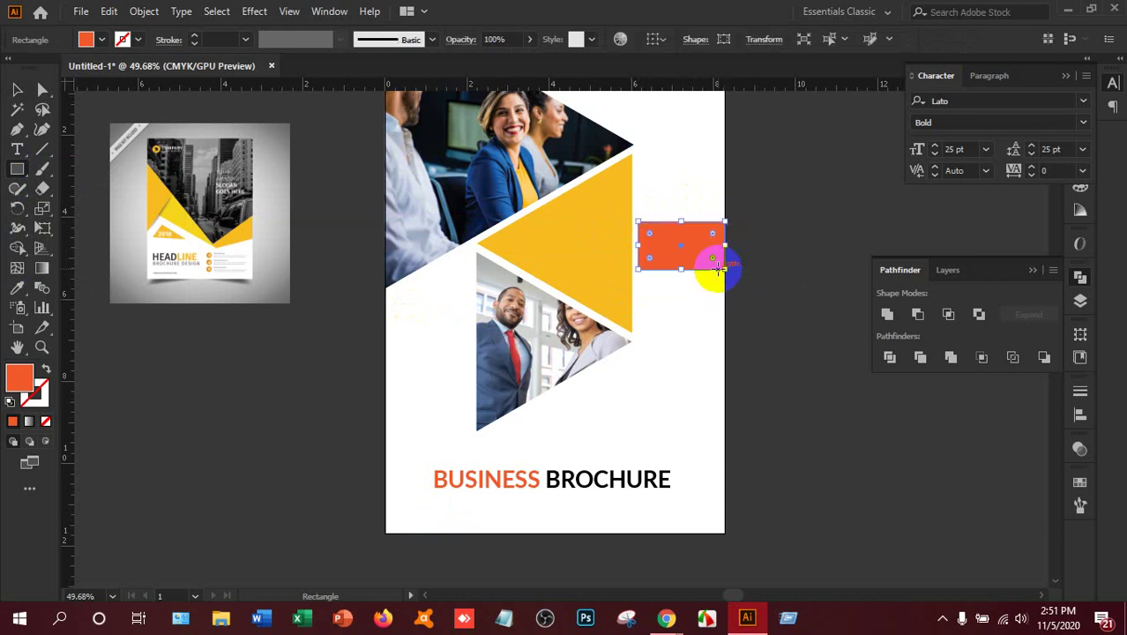
key("v")
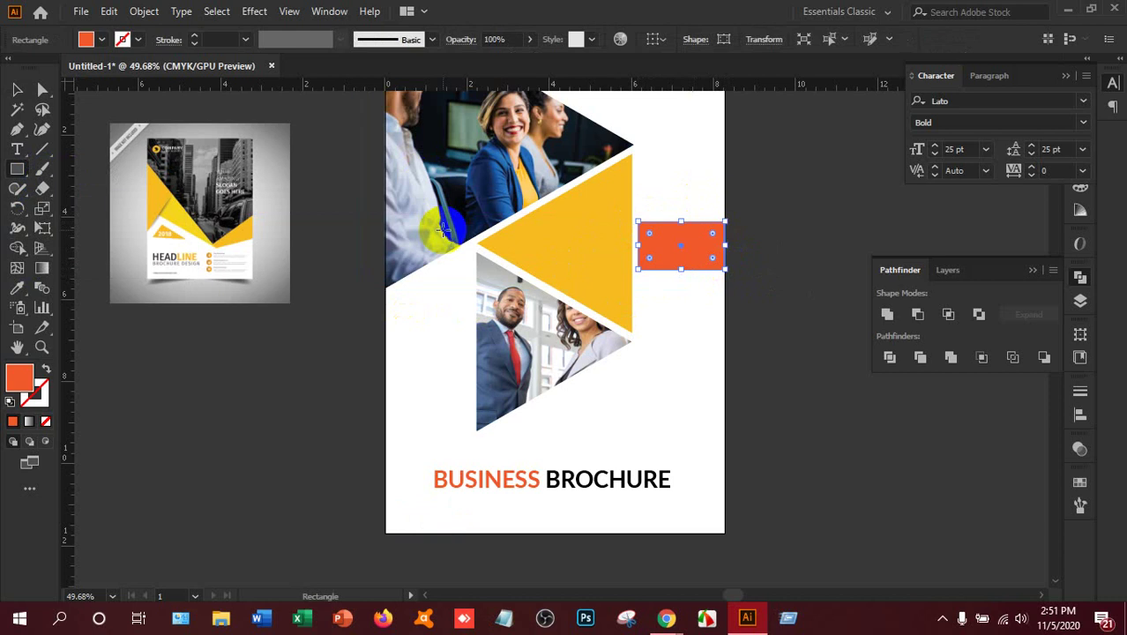
key("m")
- Fill the rectangle with the orange-yellow color sampled from the middle triangle
left_click(17, 287)
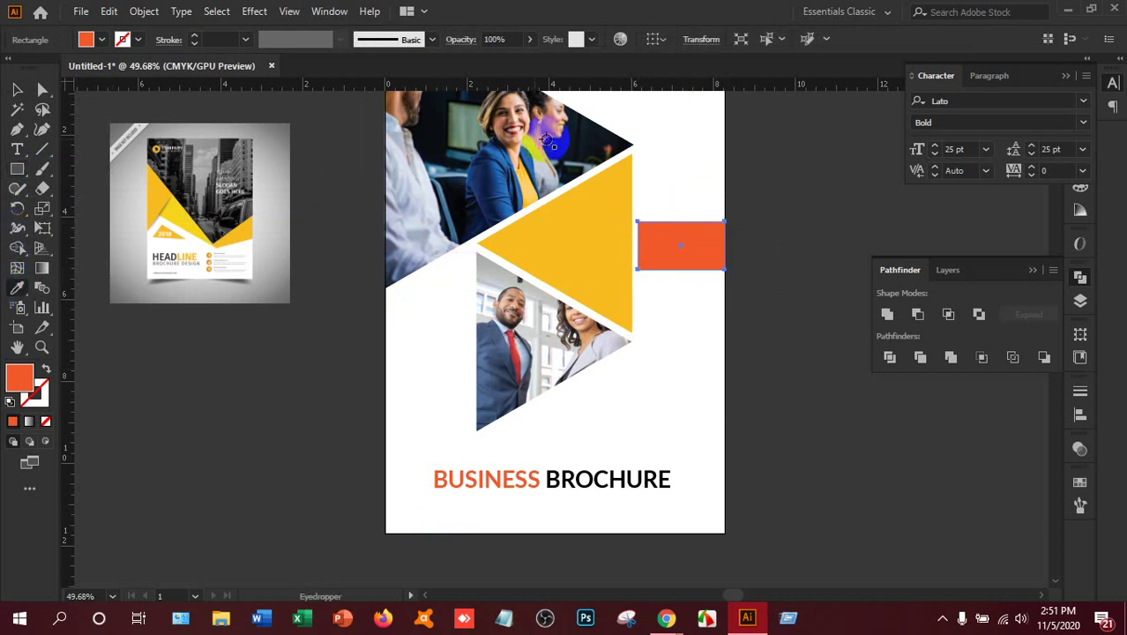
left_click(583, 221)
left_click(17, 89)
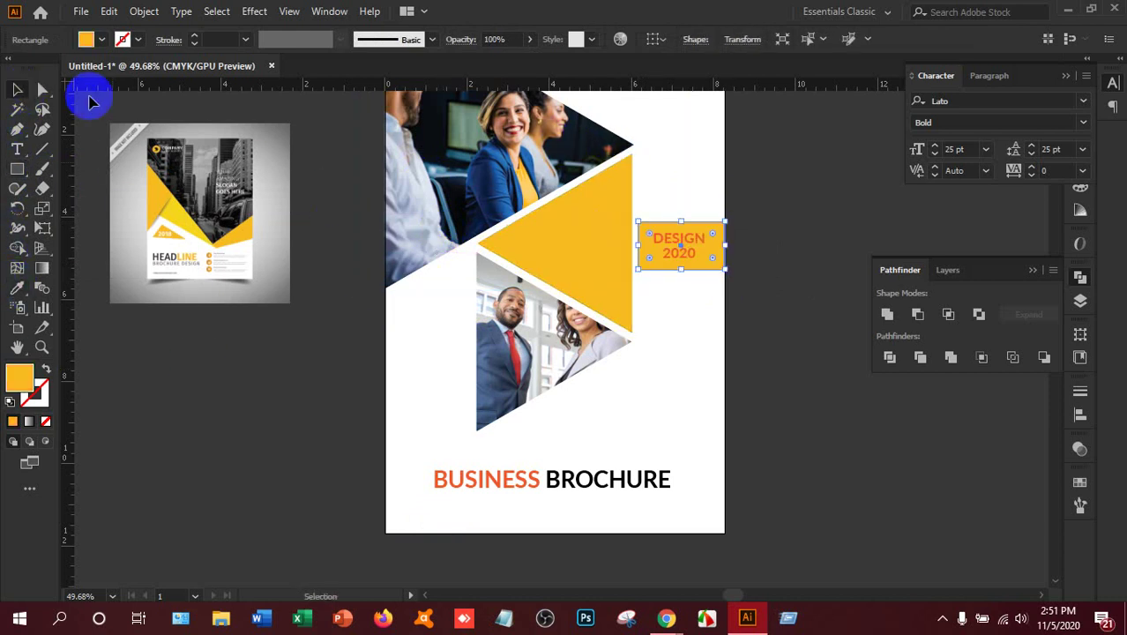
left_click(818, 345)
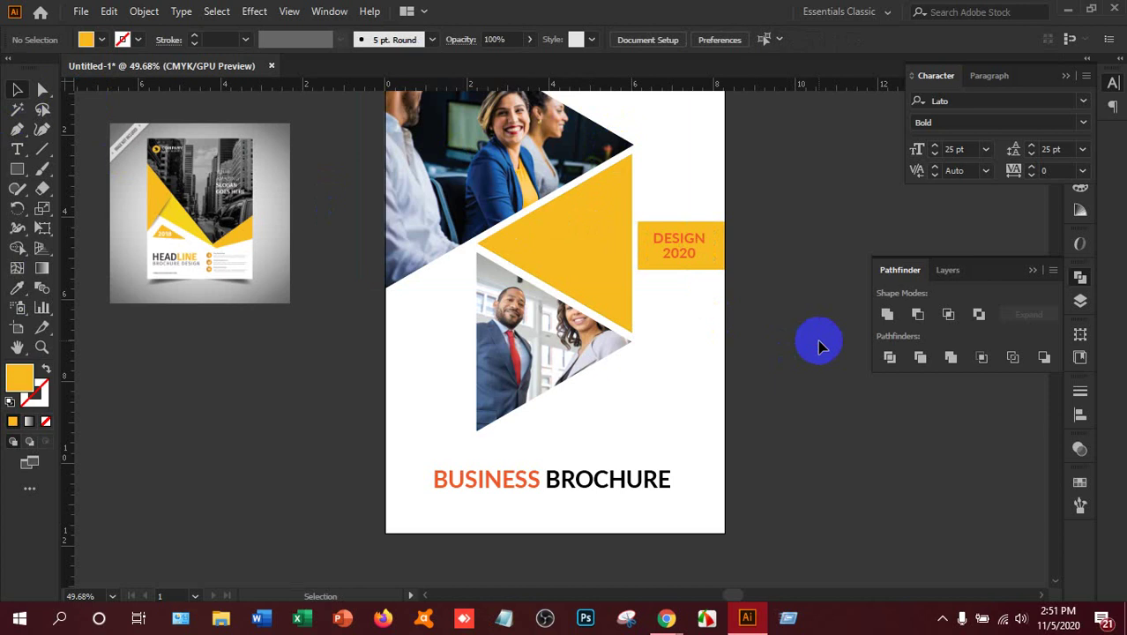
- Expand the DESIGN 2020 text into outlines with the Object and Fill options
left_click(711, 263)
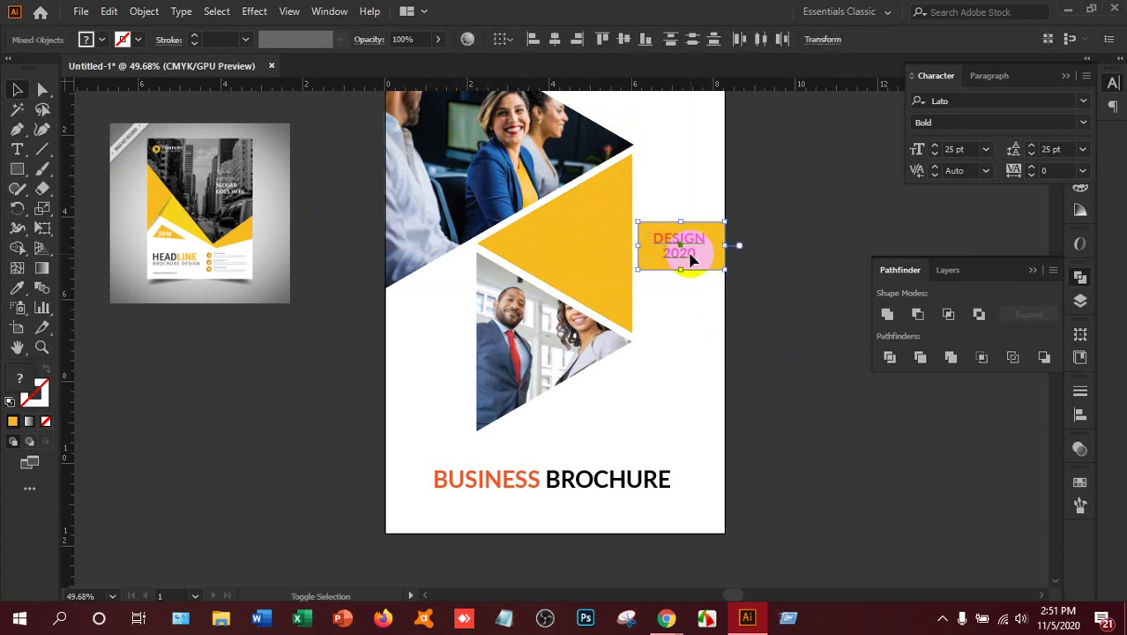
left_click(780, 208)
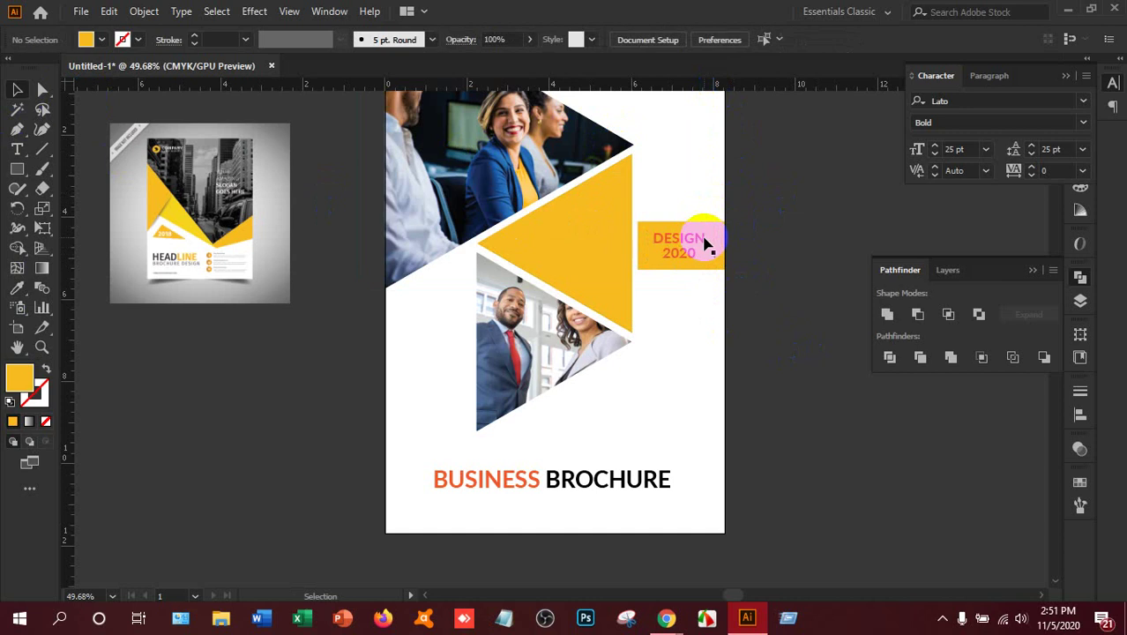
left_click(705, 236)
left_click(144, 11)
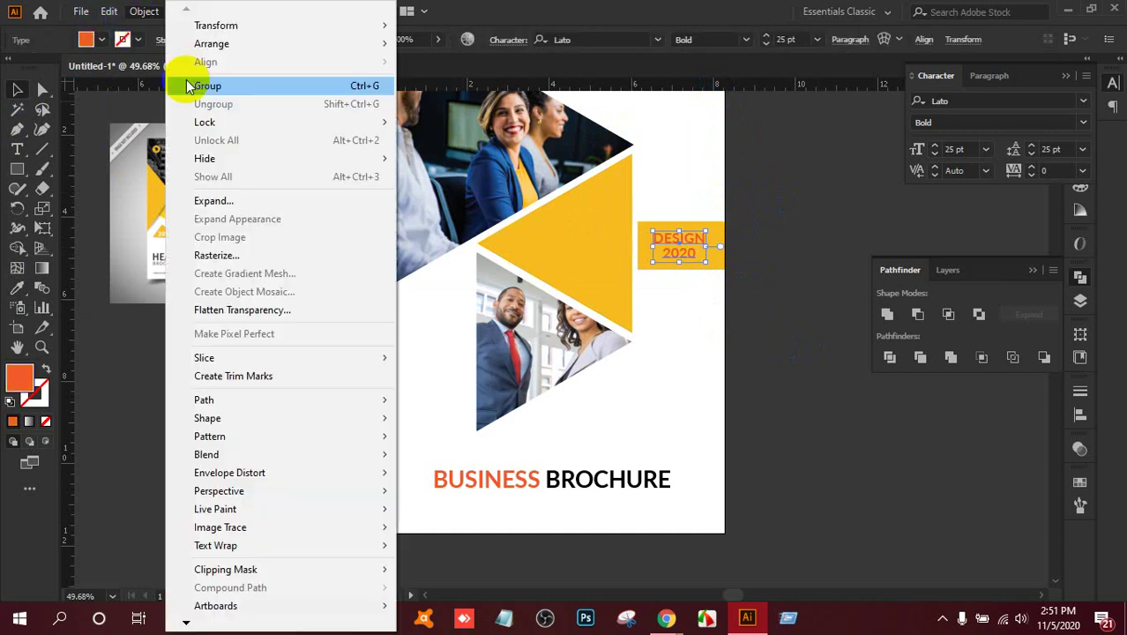
left_click(216, 201)
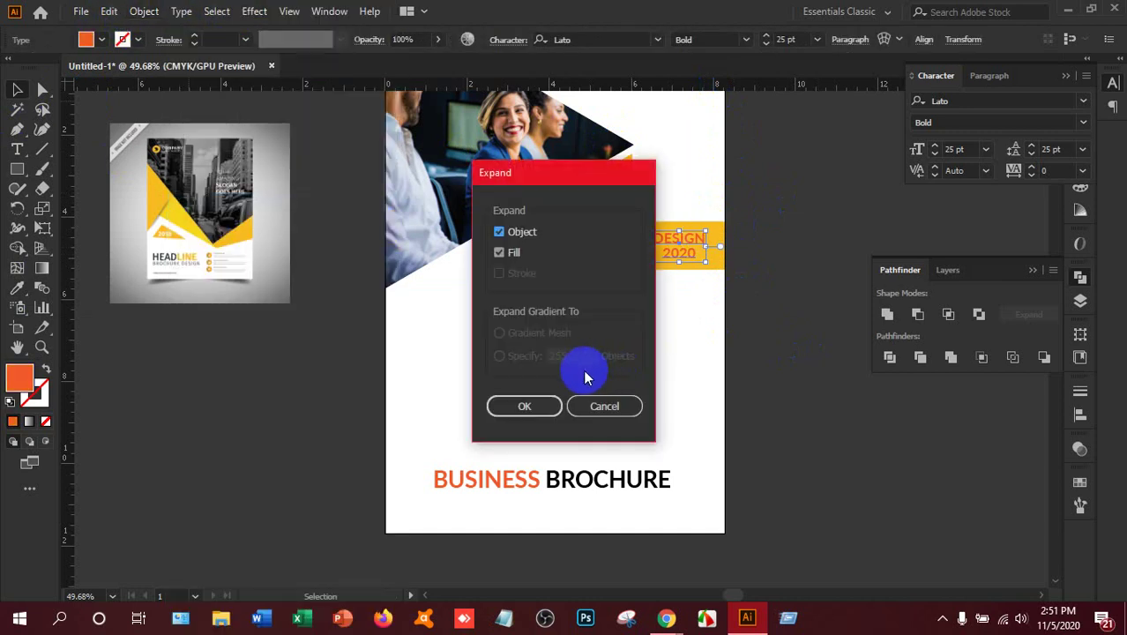
key("Return")
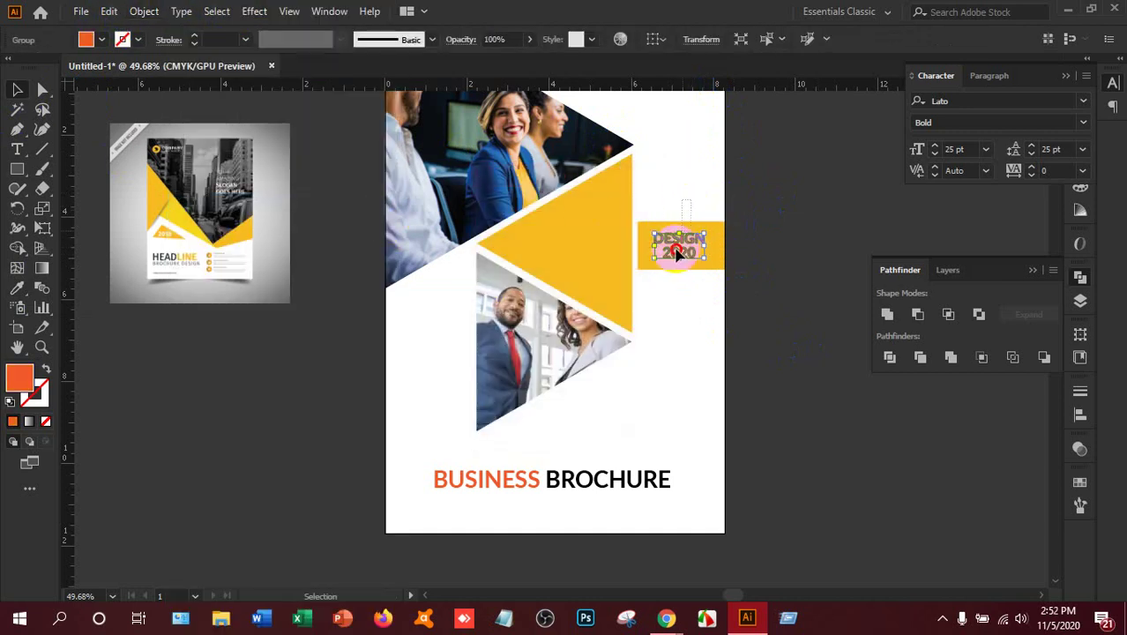
- Center the DESIGN 2020 text within its orange-yellow rectangle and fill it with the black sampled from the word BROCHURE
left_click_drag(660, 297, 640, 190)
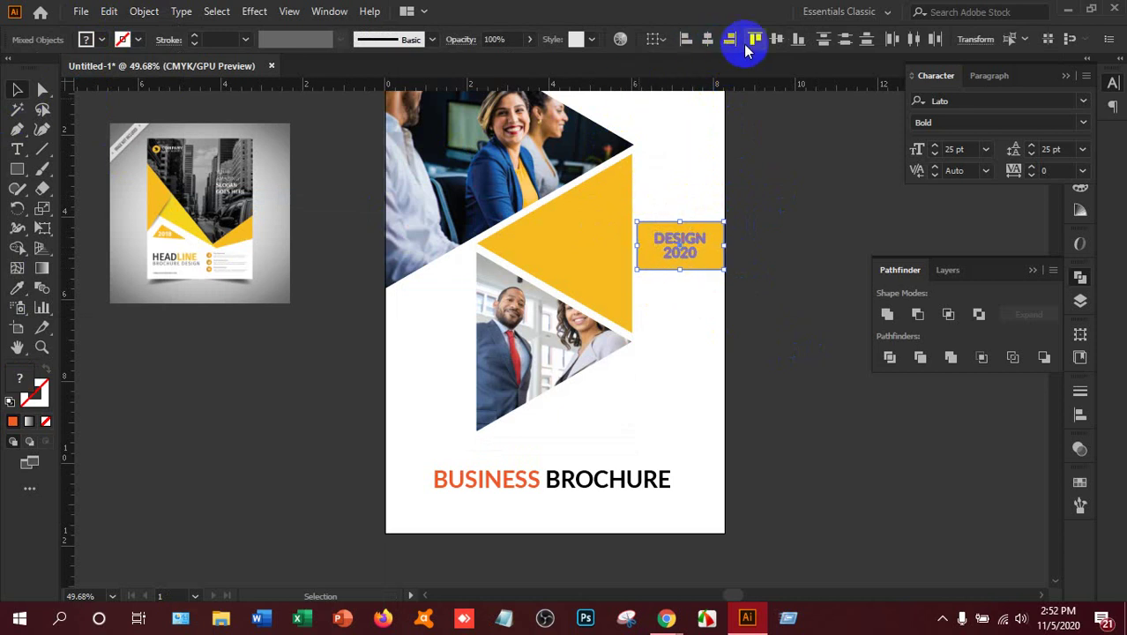
left_click(695, 297)
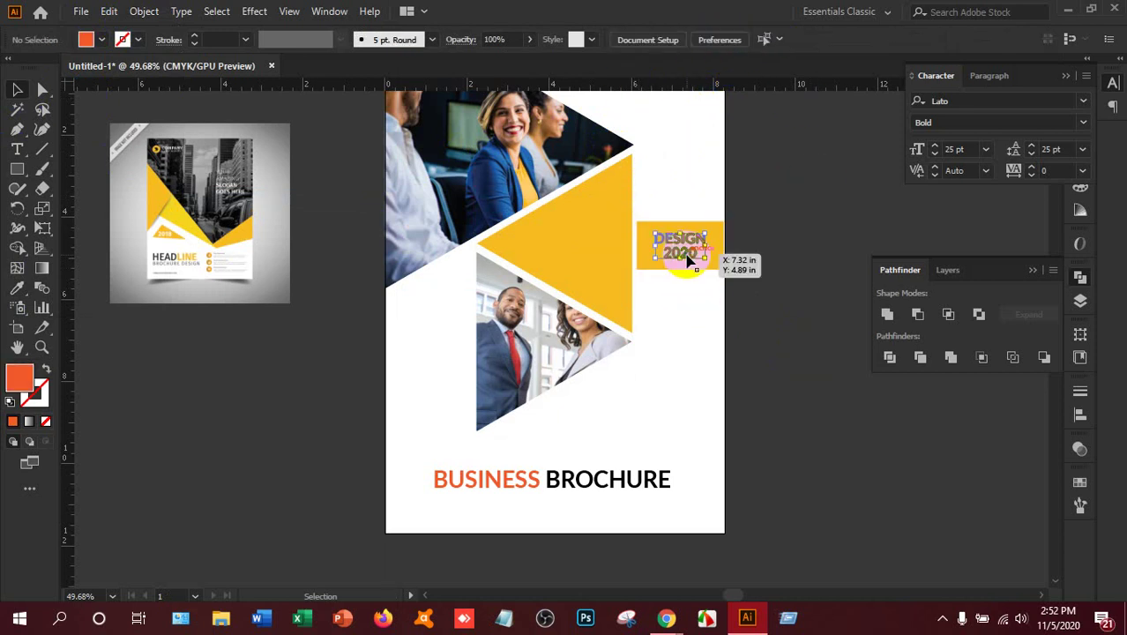
left_click(18, 289)
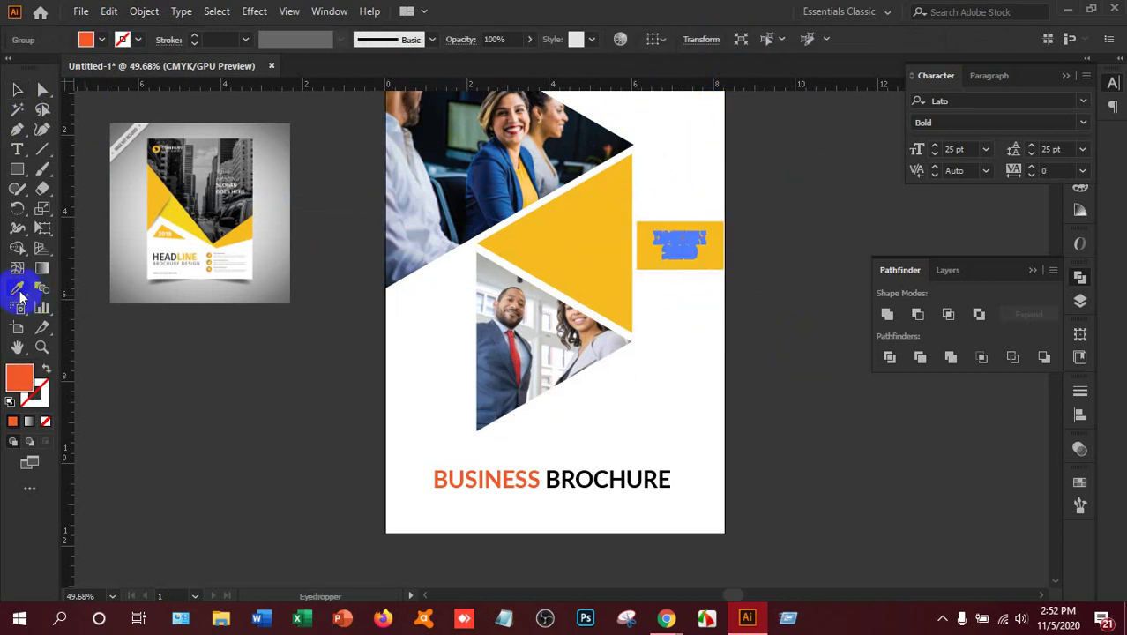
left_click(624, 479)
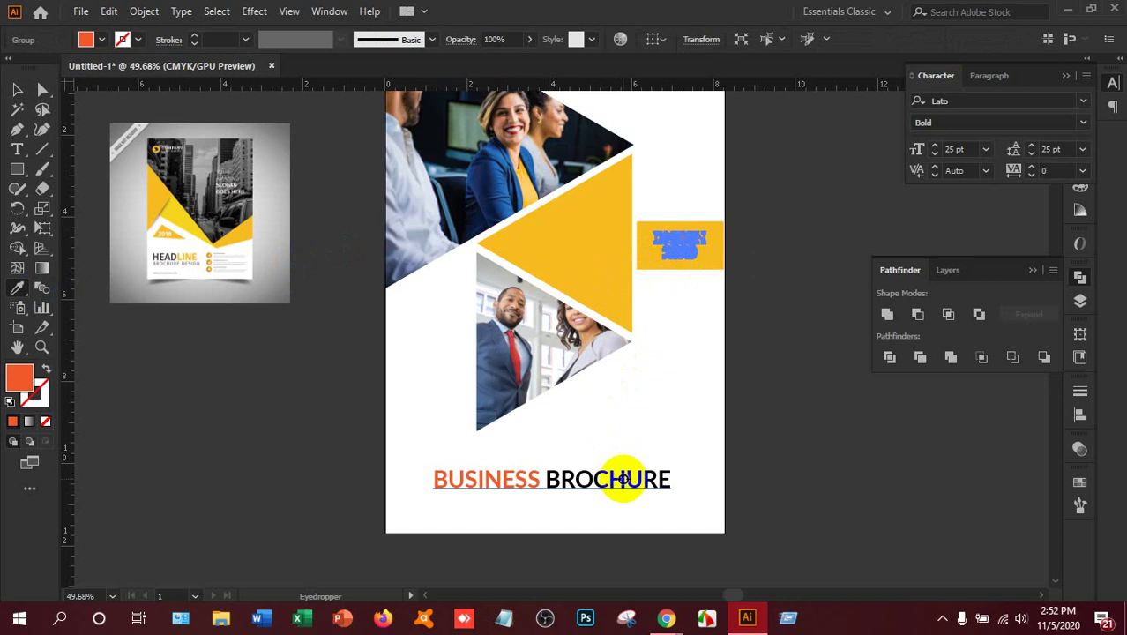
left_click(17, 89)
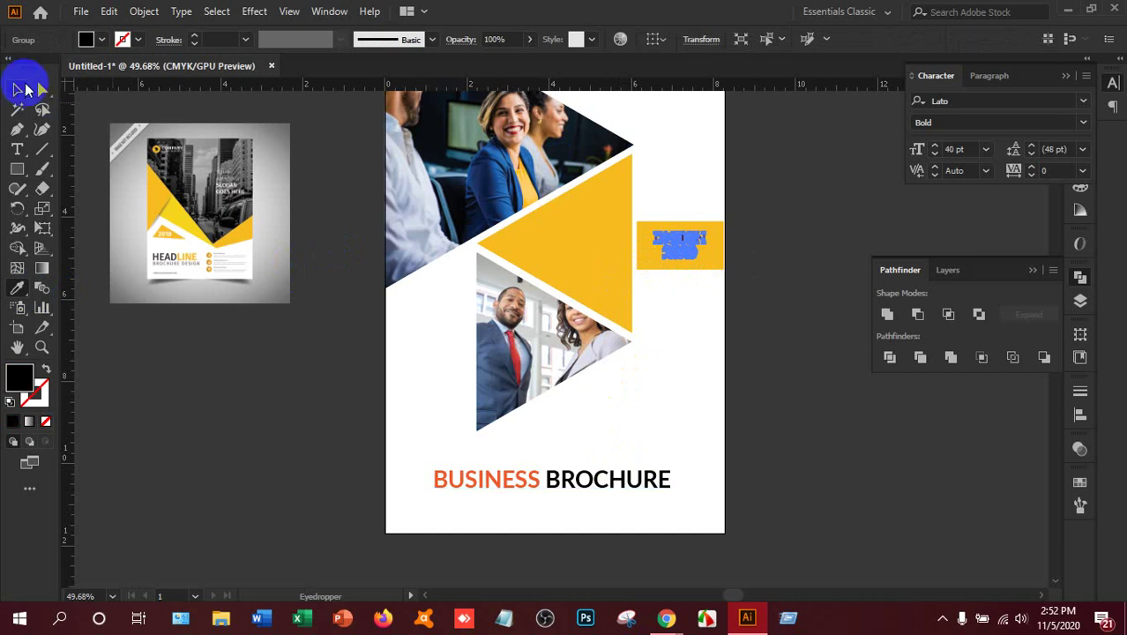
left_click(216, 397)
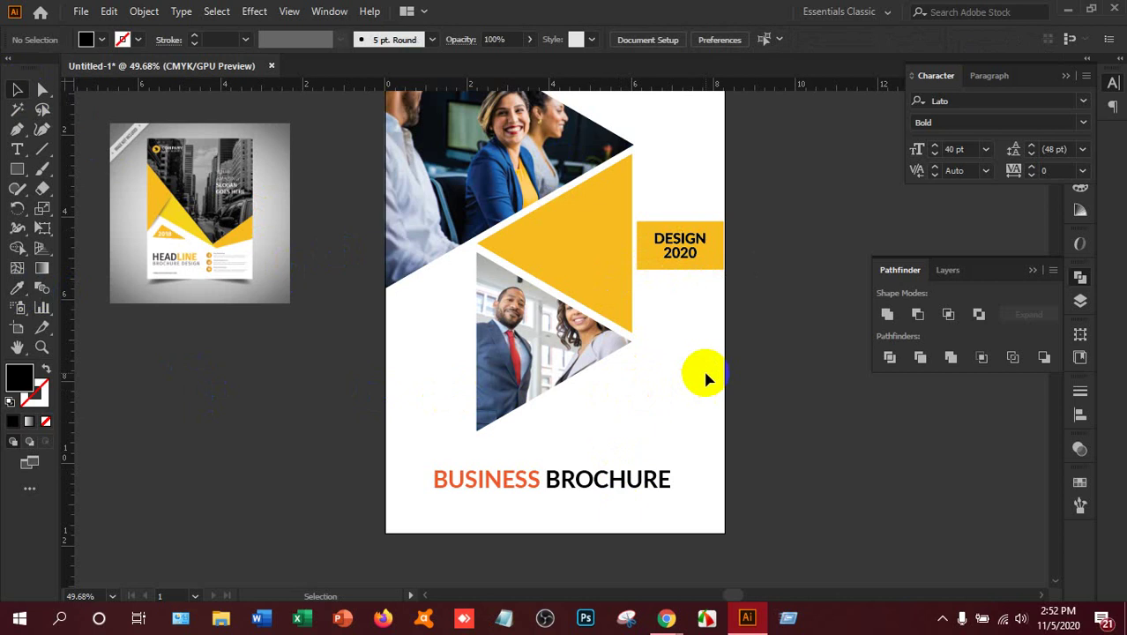
- Duplicate the BUSINESS BROCHURE heading into the white space above it and replace the copy's text with COMPANY NAME
left_click(449, 489)
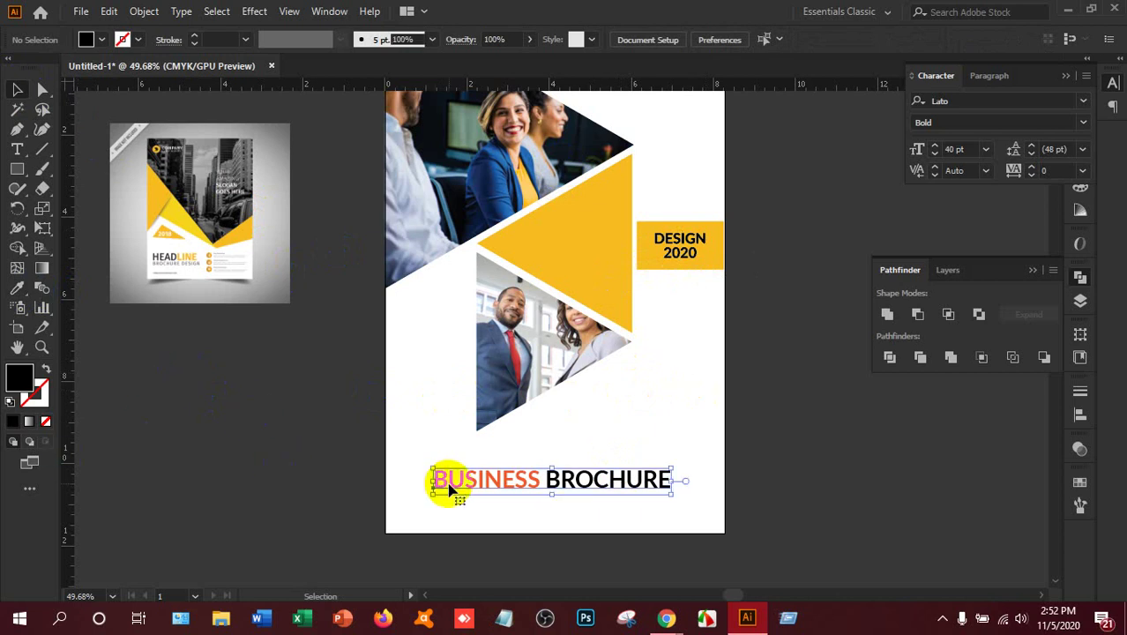
left_click_drag(450, 491, 565, 445)
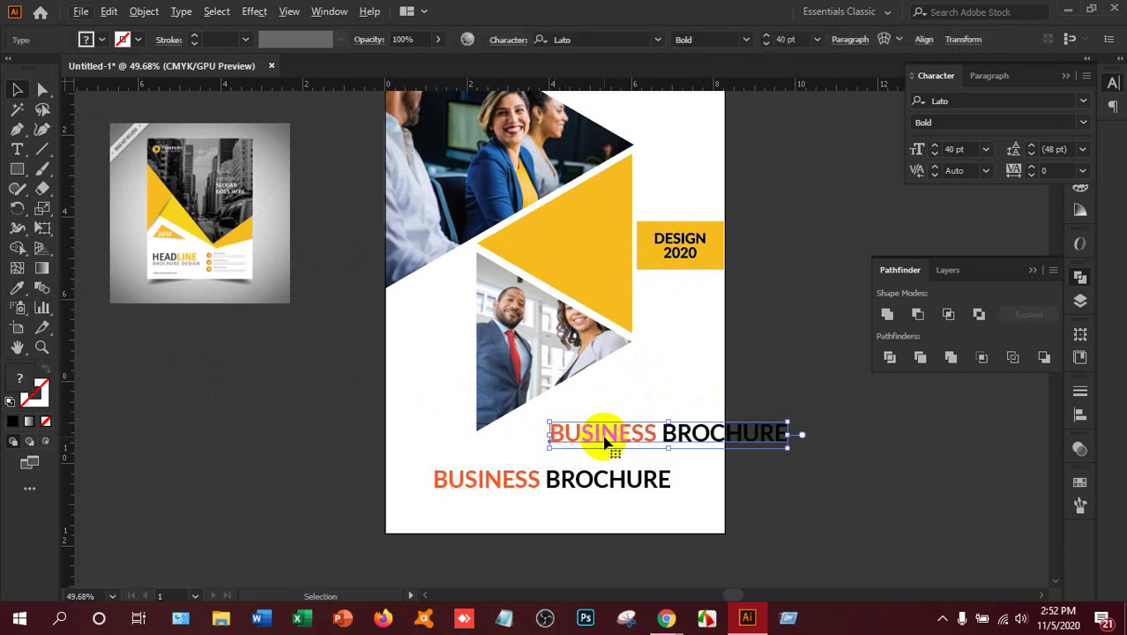
key("alt+t")
key("Escape")
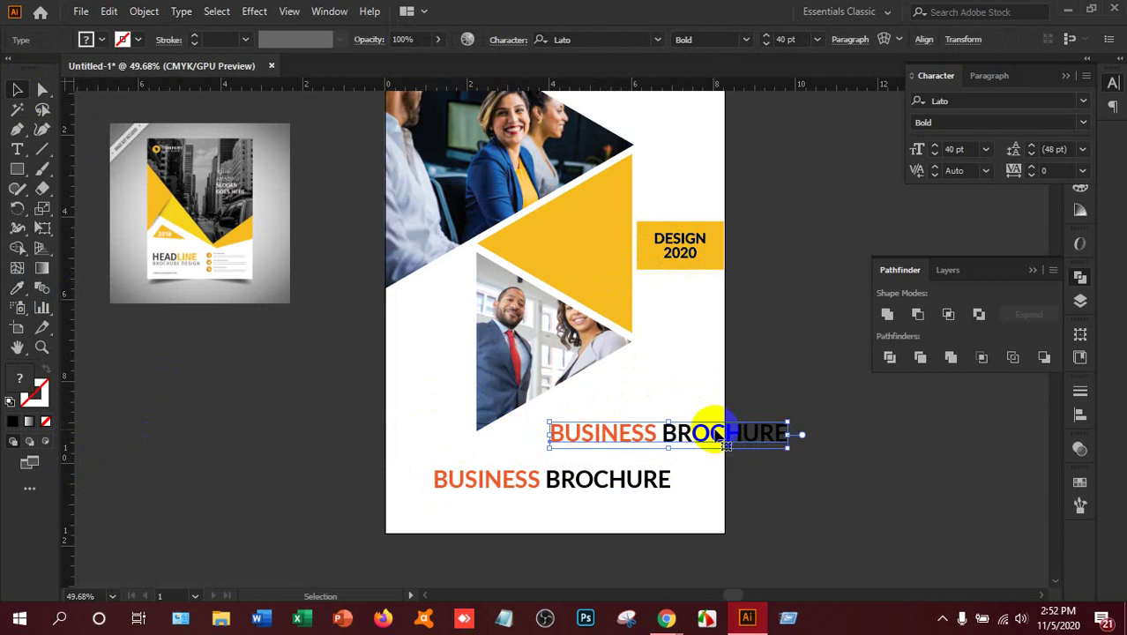
double_click(716, 432)
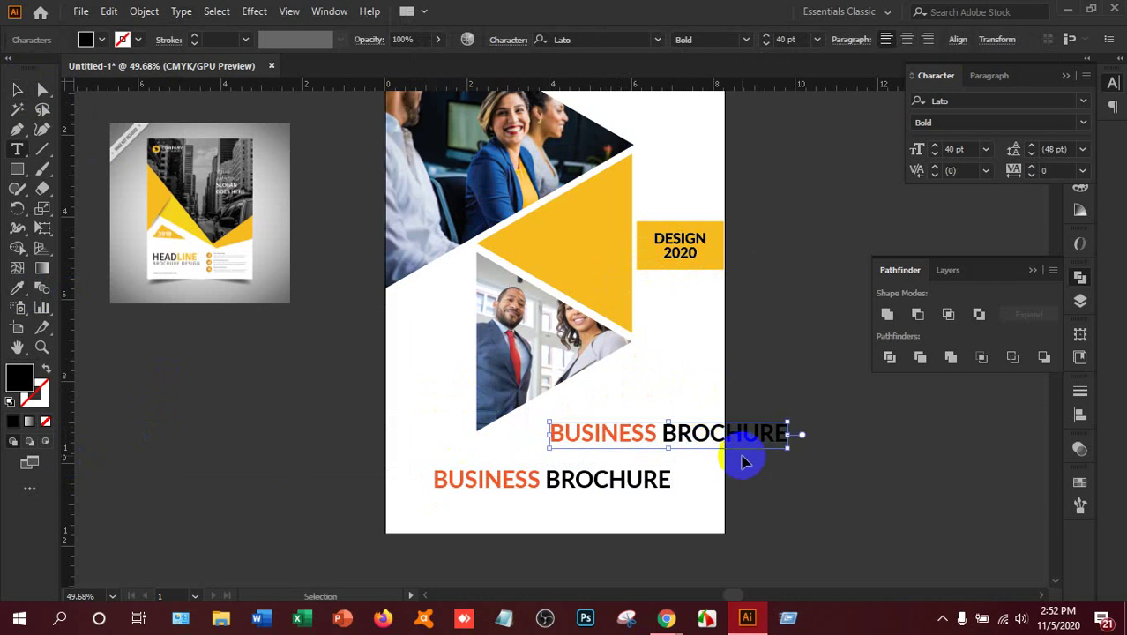
key("ctrl+a")
type("c")
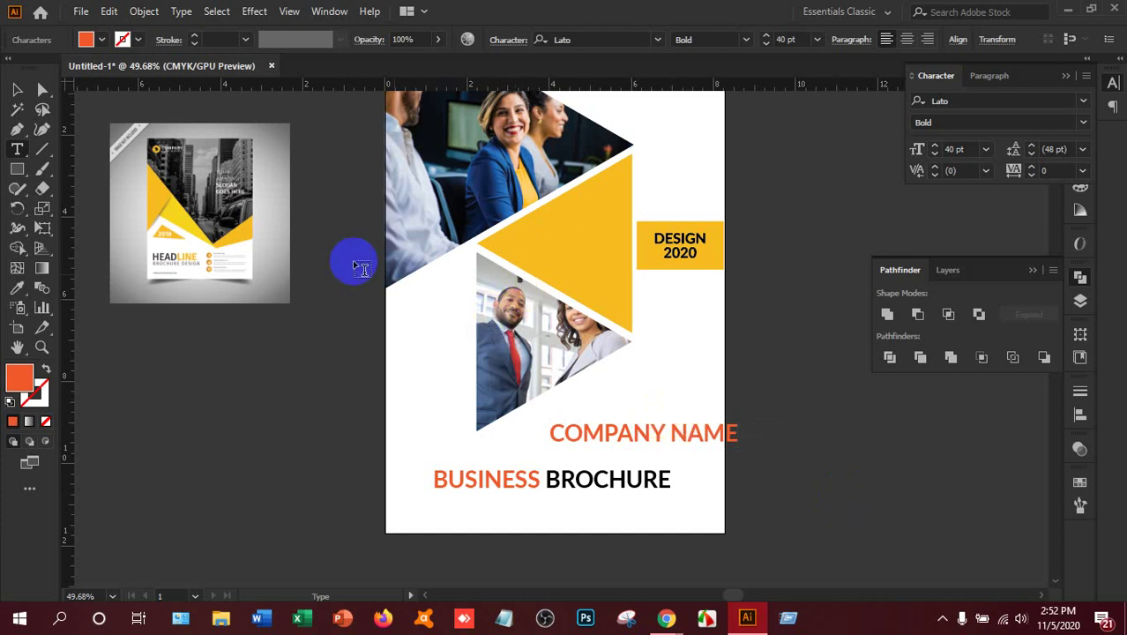
- Set the font size of the COMPANY NAME text to 30 pt
left_click_drag(745, 432, 604, 353)
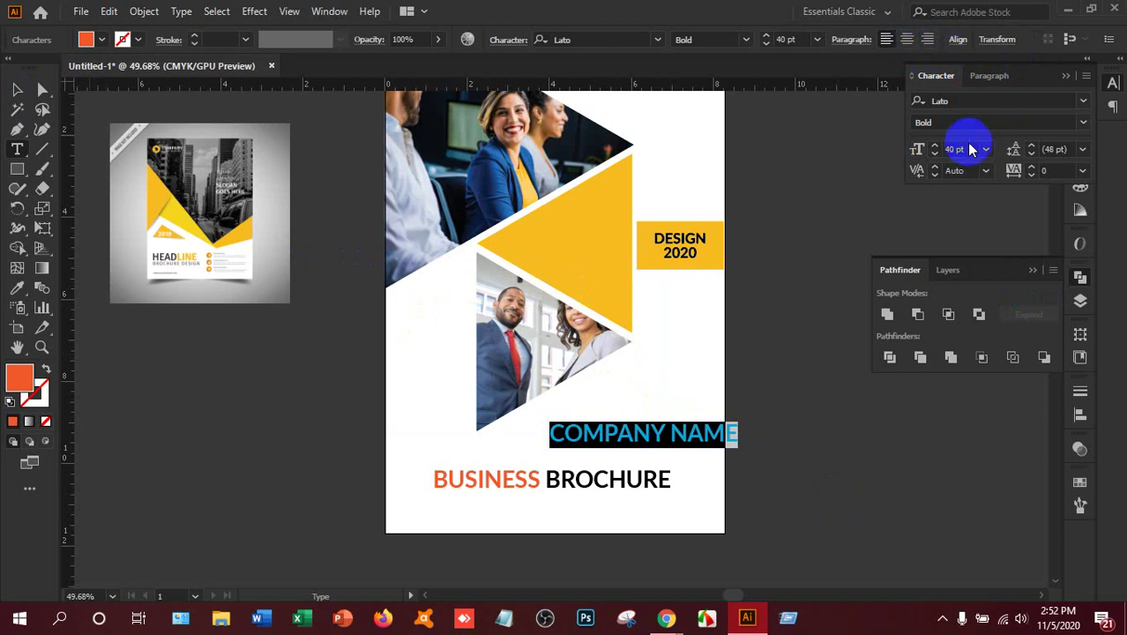
left_click_drag(970, 150, 874, 156)
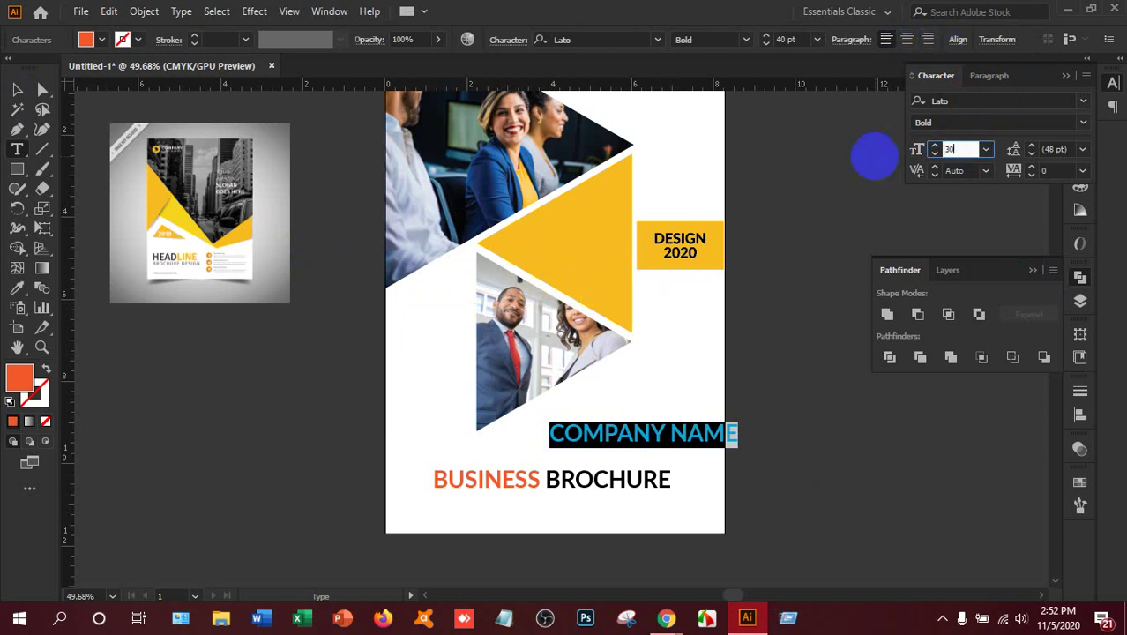
key("Return")
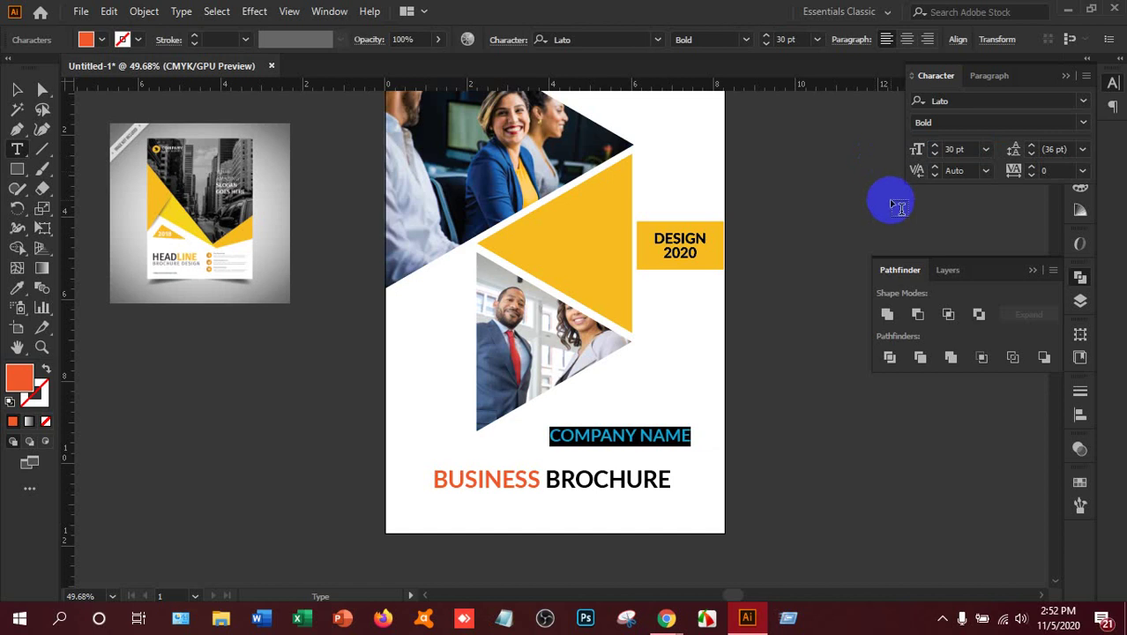
left_click(19, 93)
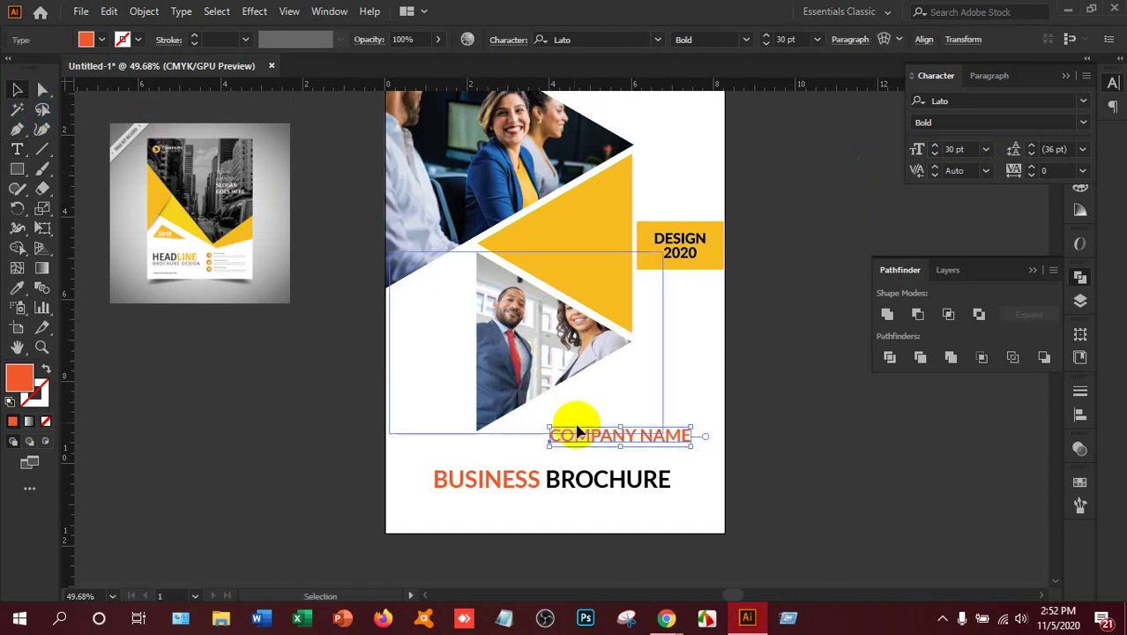
- Fill the COMPANY NAME text with light blue and move it to the white area in the artboard's upper right corner
left_click_drag(587, 424, 449, 143)
left_click_drag(624, 313, 613, 372)
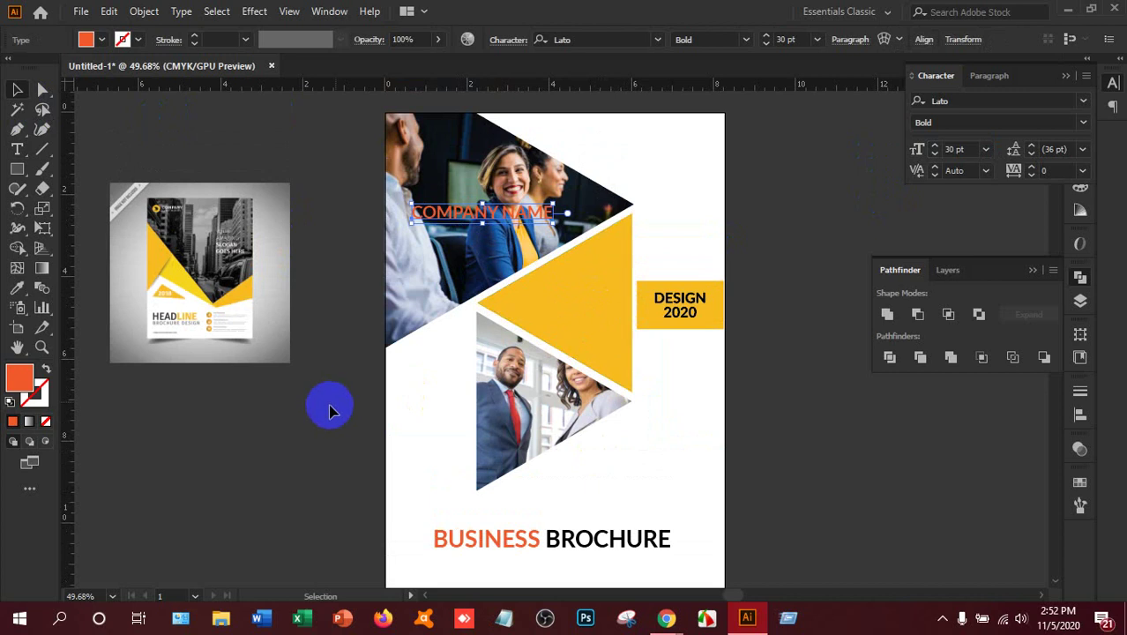
left_click(99, 40)
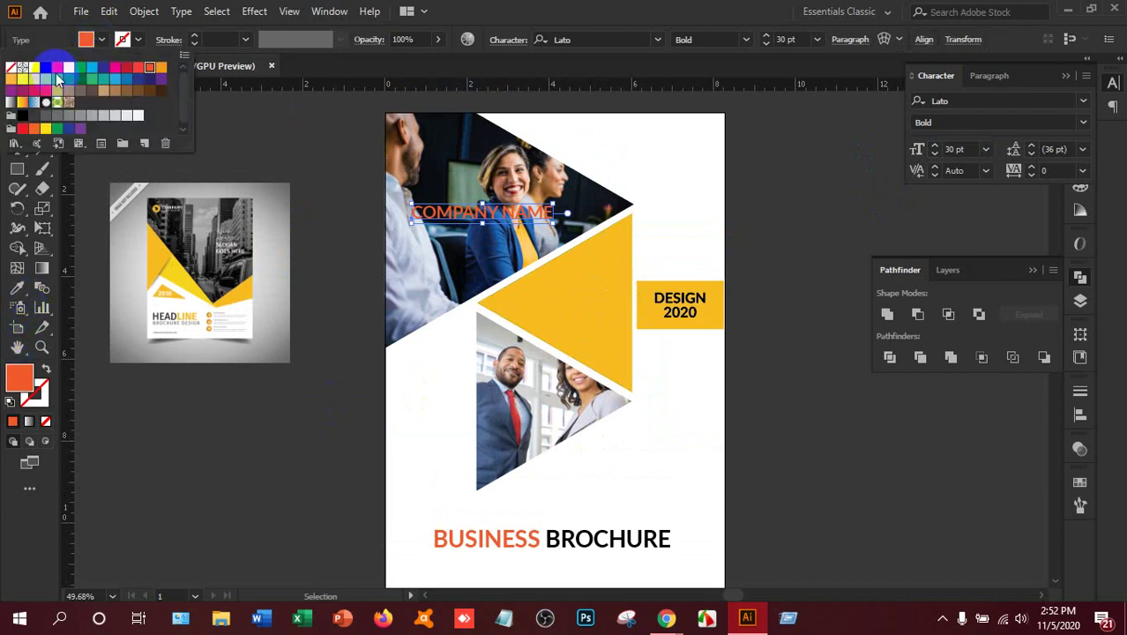
left_click(34, 69)
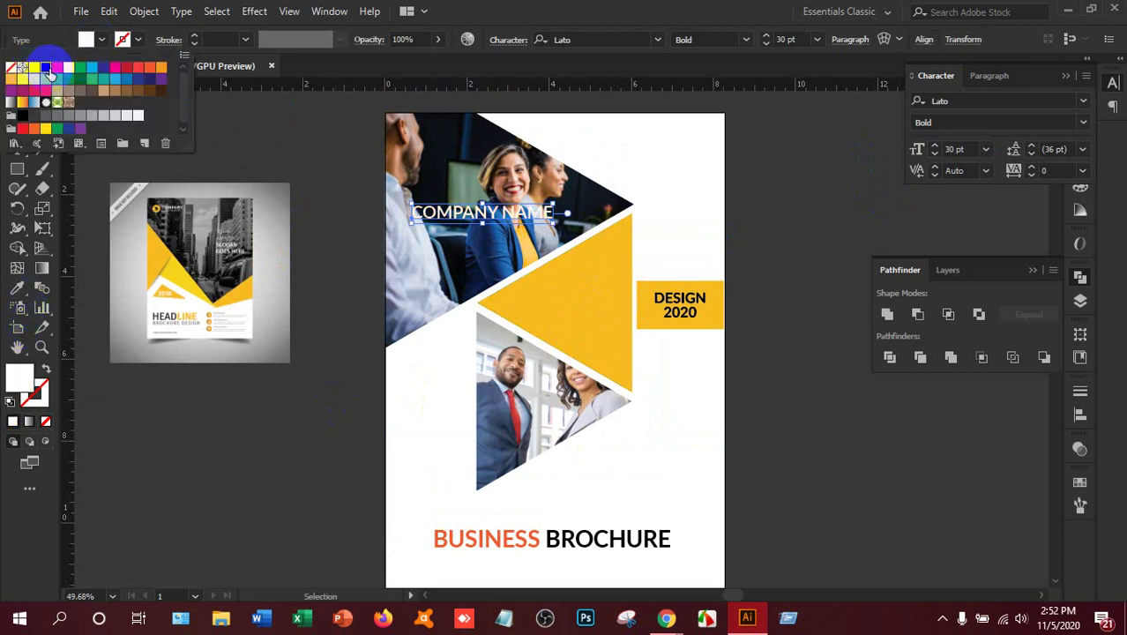
left_click(57, 69)
left_click(93, 70)
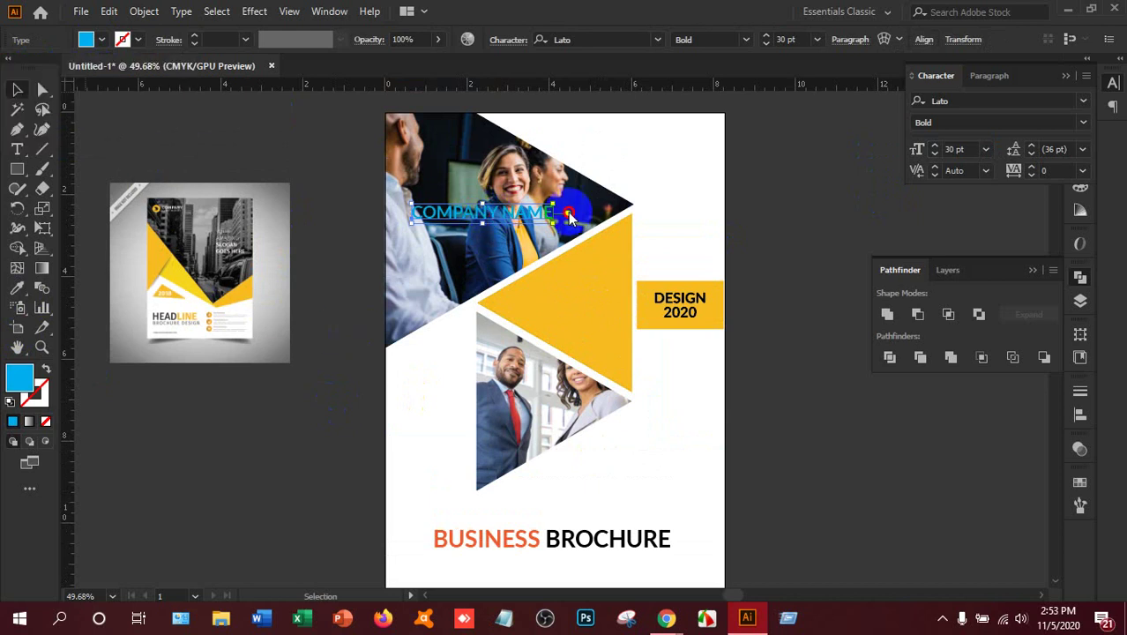
left_click_drag(537, 213, 700, 139)
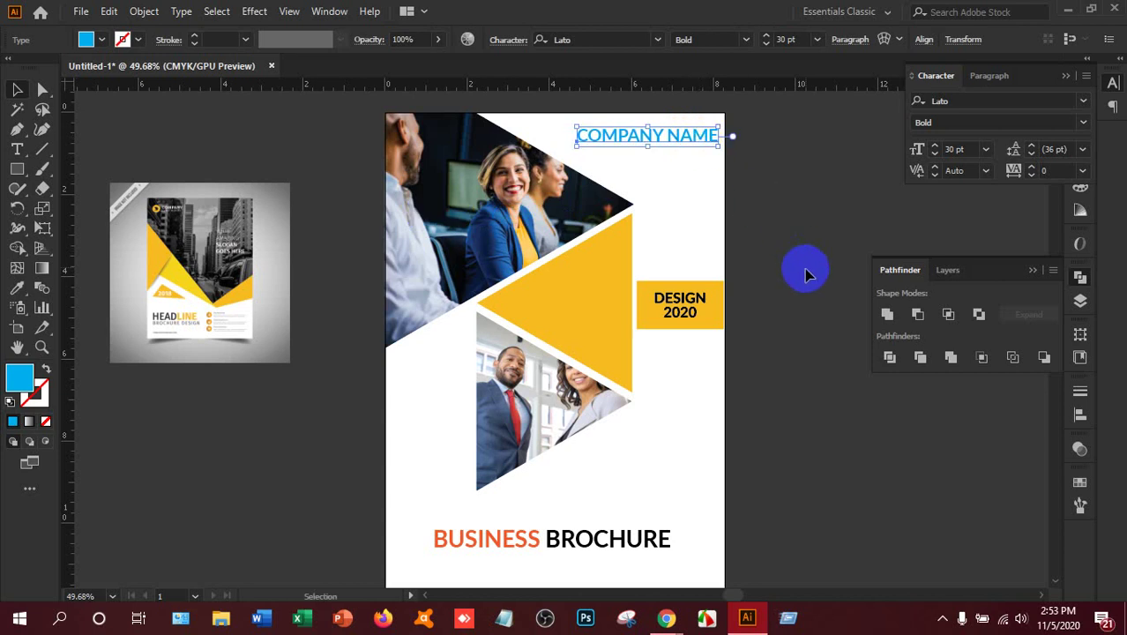
- Nudge the DESIGN 2020 label and its rectangle together until they sit flush with the artboard's right edge
scroll(804, 271, "up", 4)
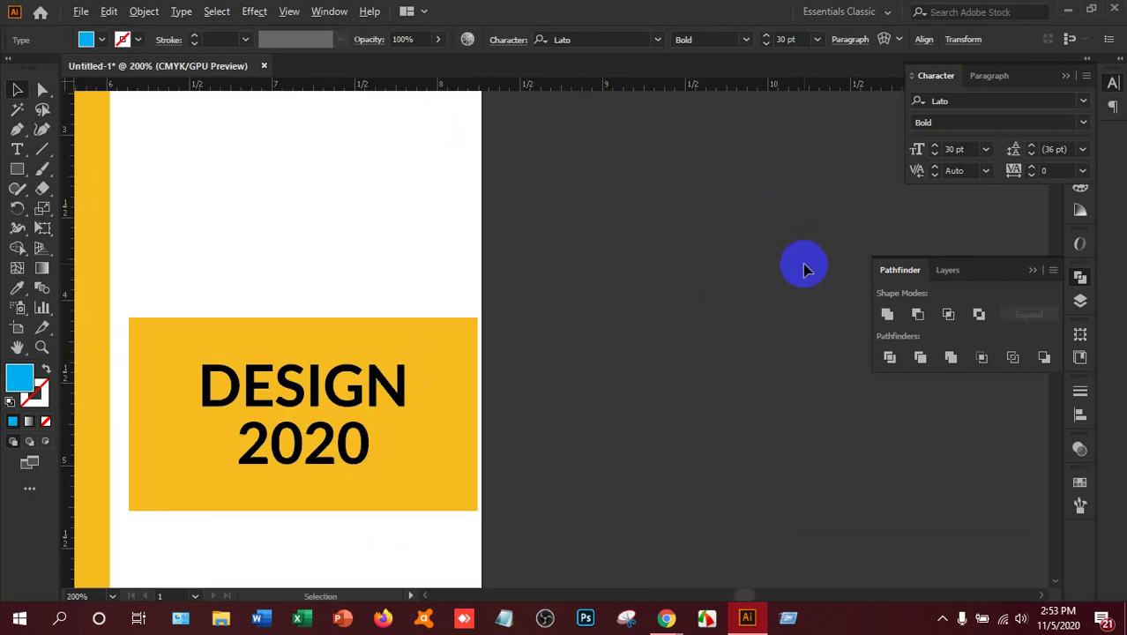
left_click_drag(339, 327, 221, 516)
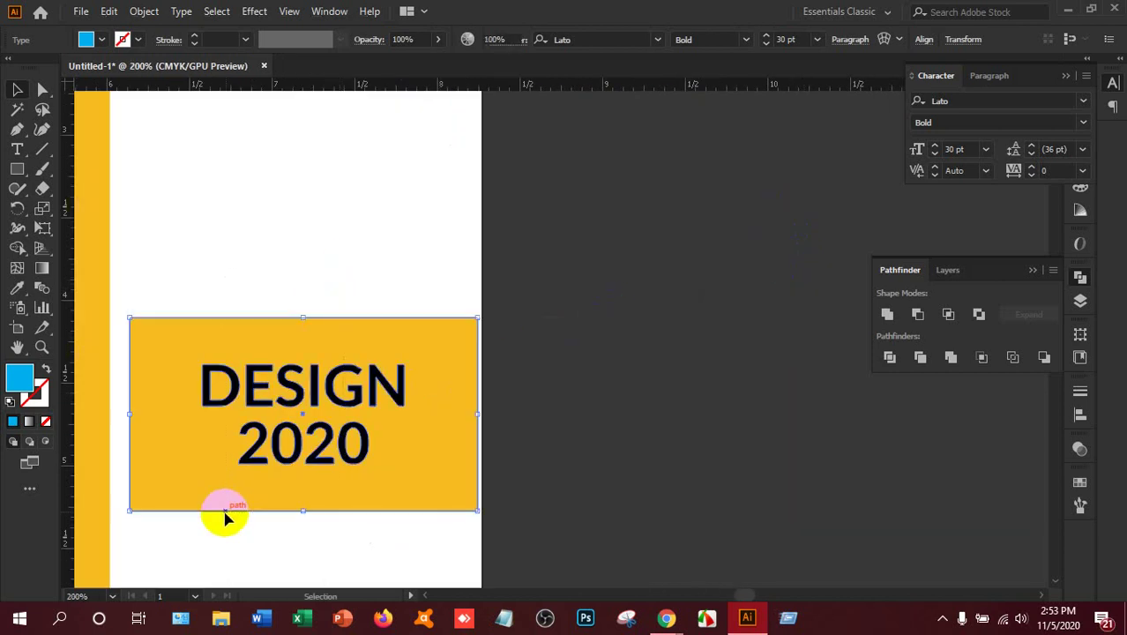
key("Right")
key("Right")
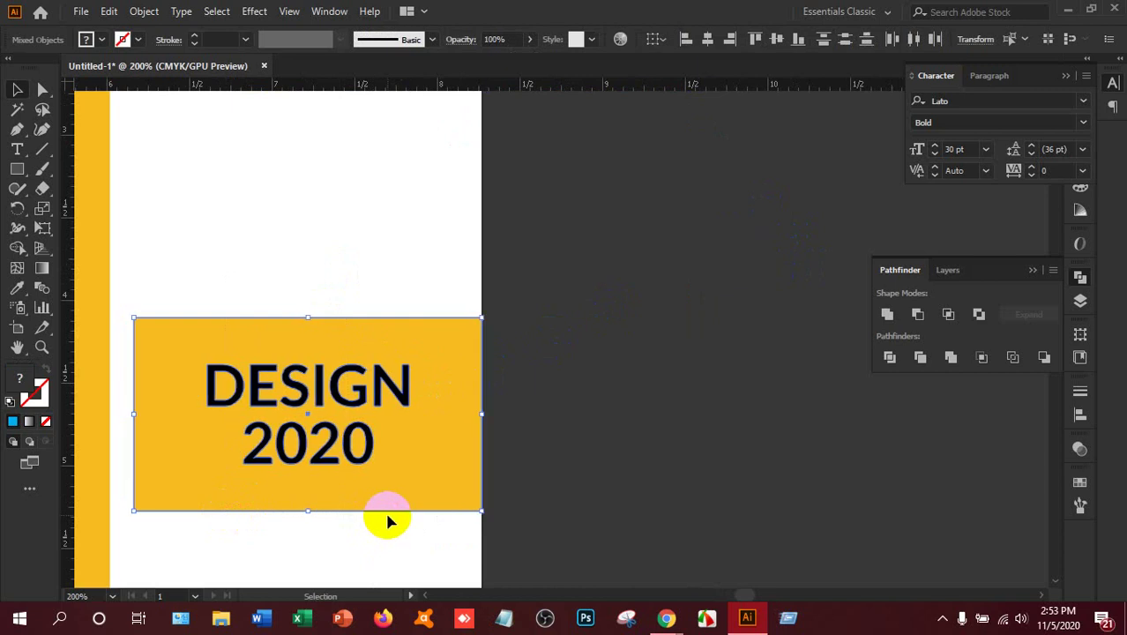
left_click(603, 422)
left_click(603, 540)
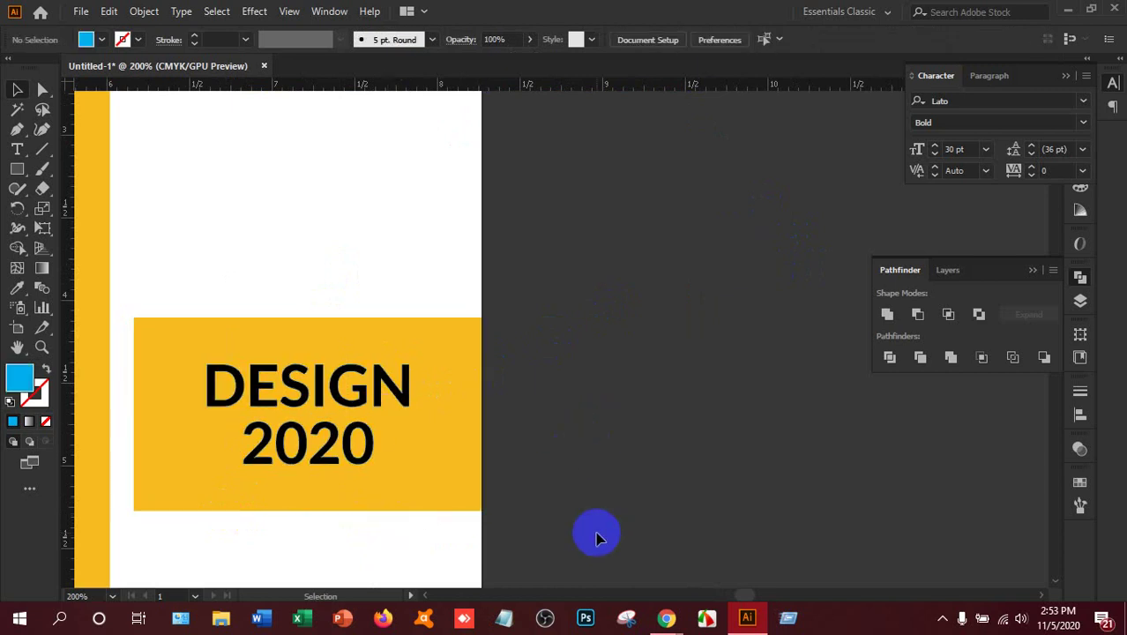
scroll(597, 536, "down", 4)
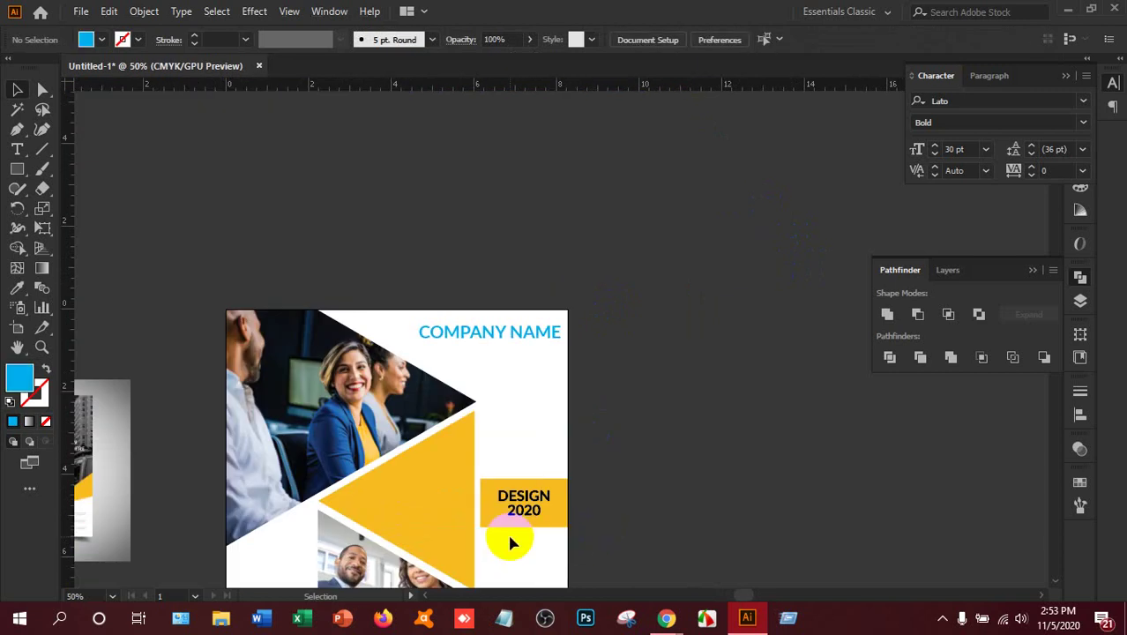
- Shift the COMPANY NAME text slightly up toward the artboard's upper edge
scroll(617, 504, "up", 4)
scroll(617, 504, "up", 10)
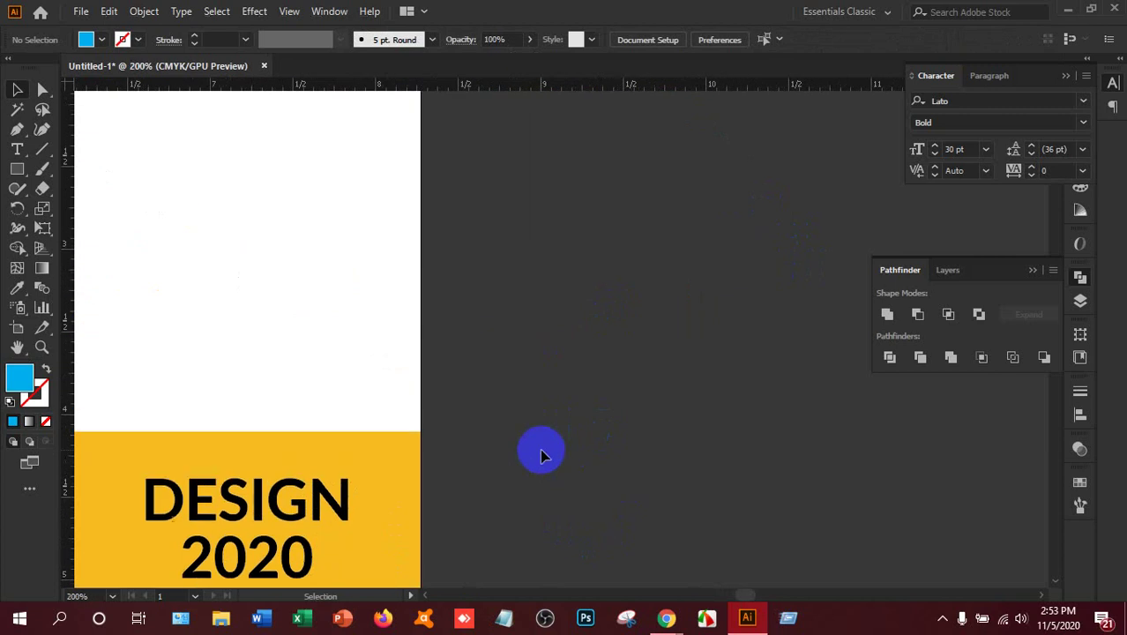
scroll(540, 448, "up", 1)
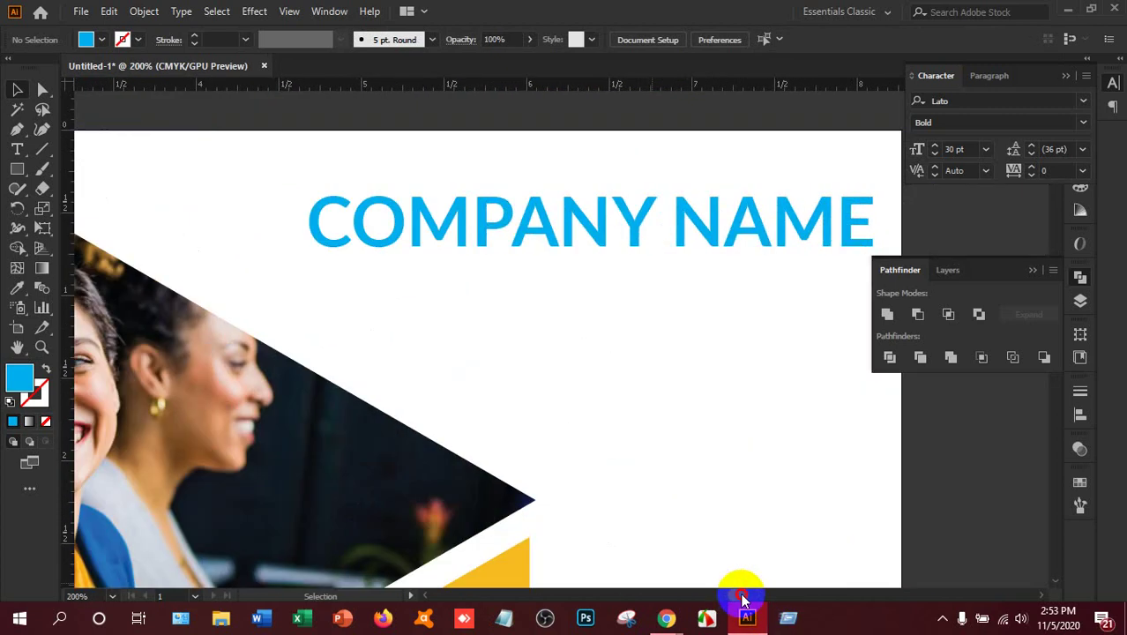
left_click(710, 242)
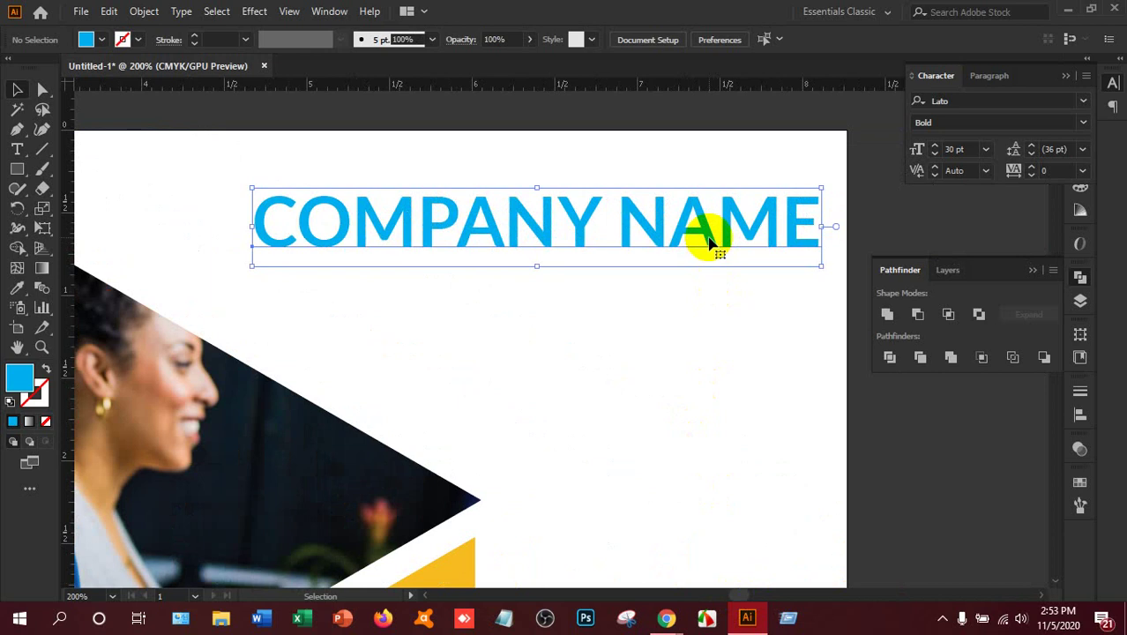
key("shift+Up")
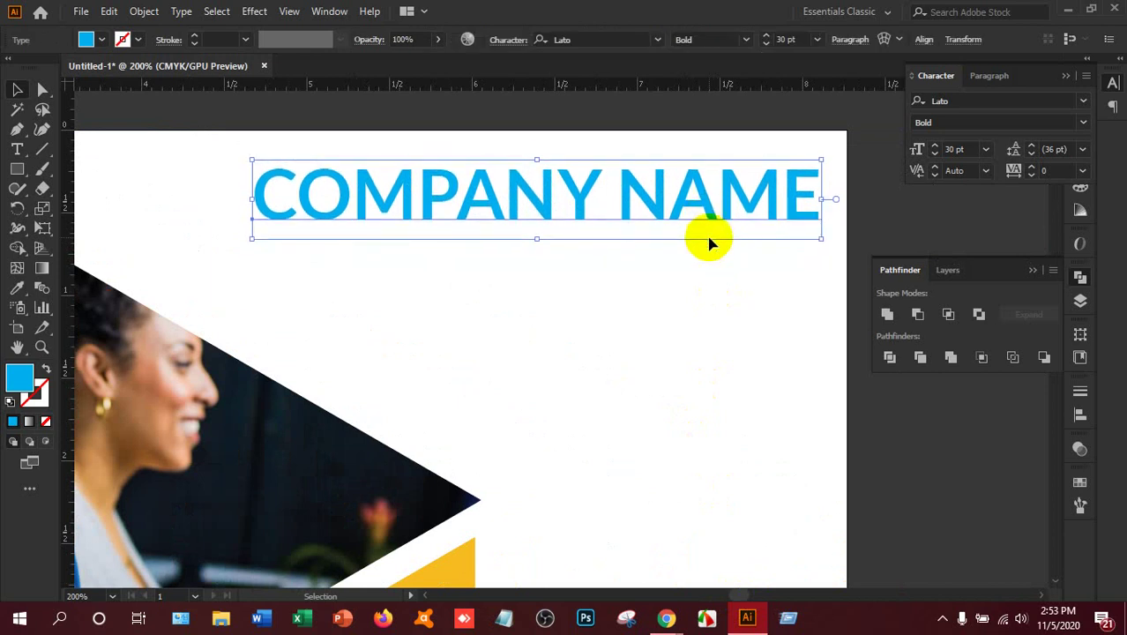
- Duplicate the COMPANY NAME text directly below itself and change the copy to read COMPANY SLOGAN
left_click_drag(699, 221, 705, 297)
double_click(719, 313)
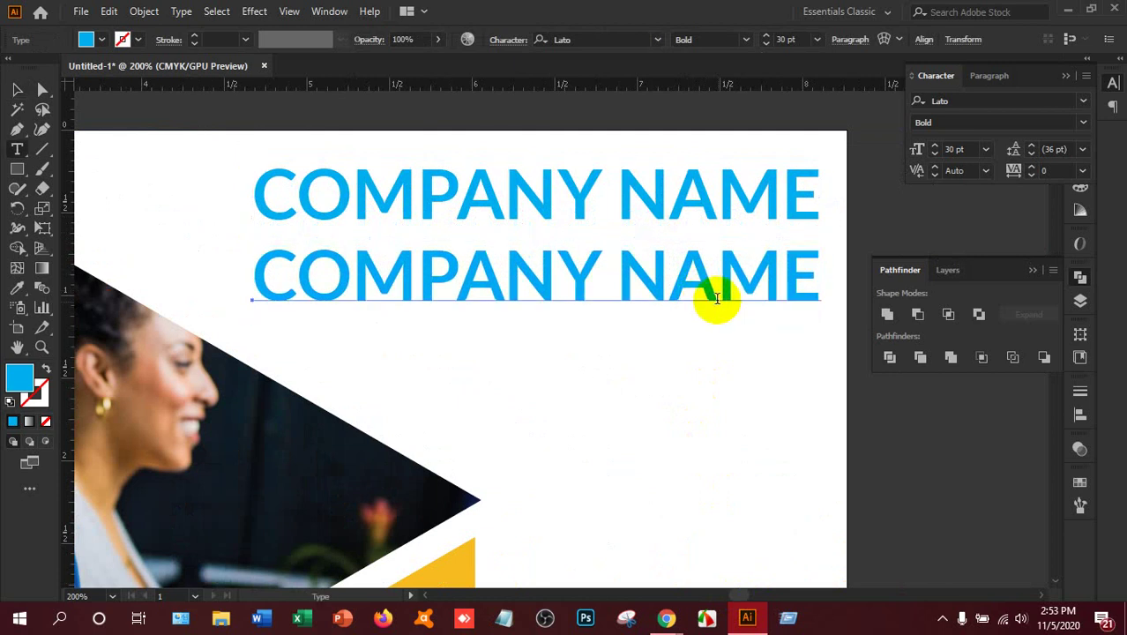
key("Escape")
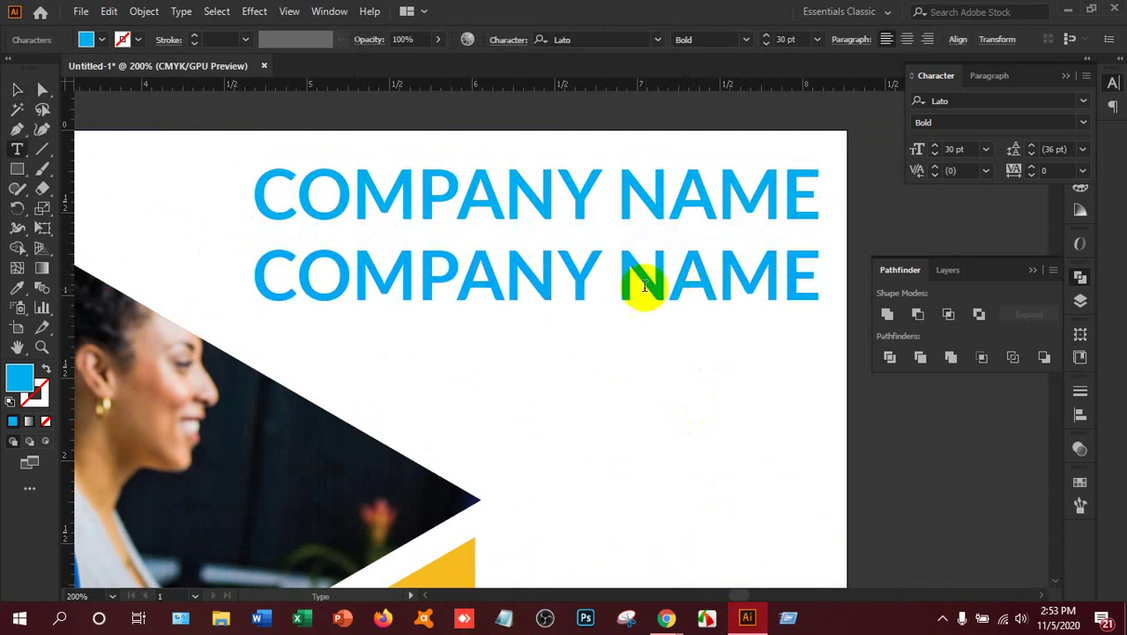
left_click_drag(618, 284, 856, 296)
type("SLOGAN")
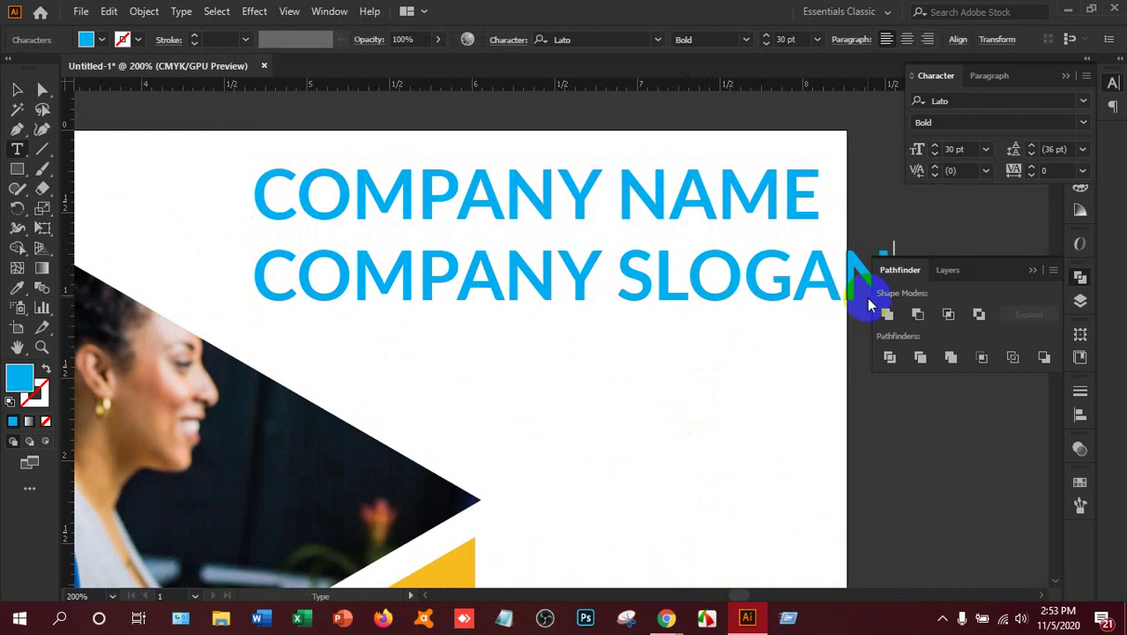
- Set the COMPANY SLOGAN text to the Light font style at 15 pt
key("ctrl+a")
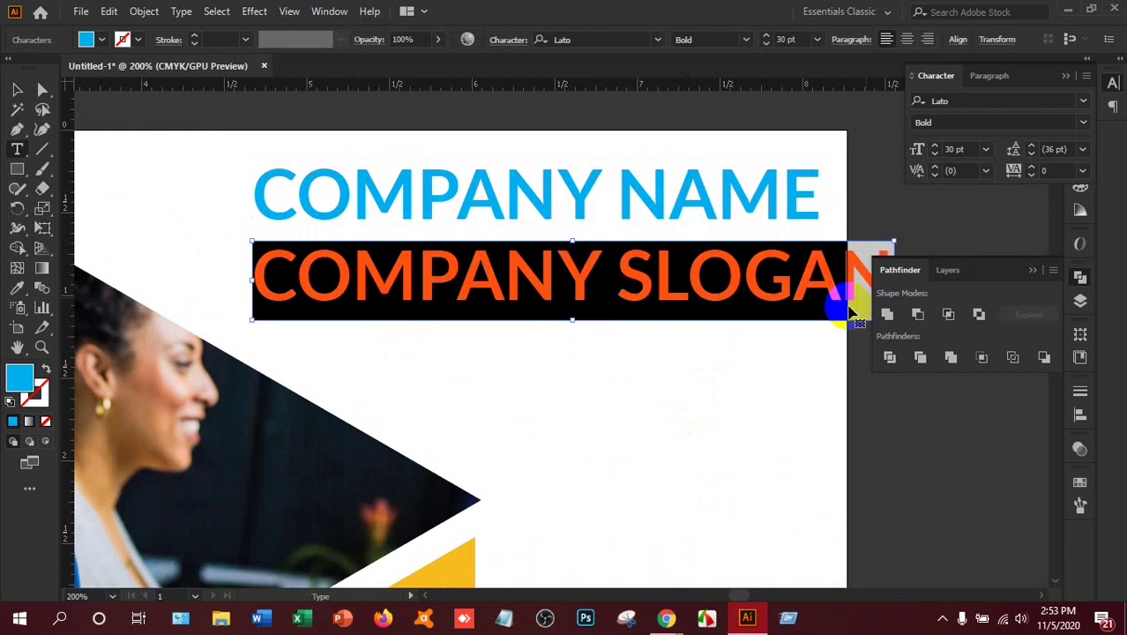
left_click(747, 39)
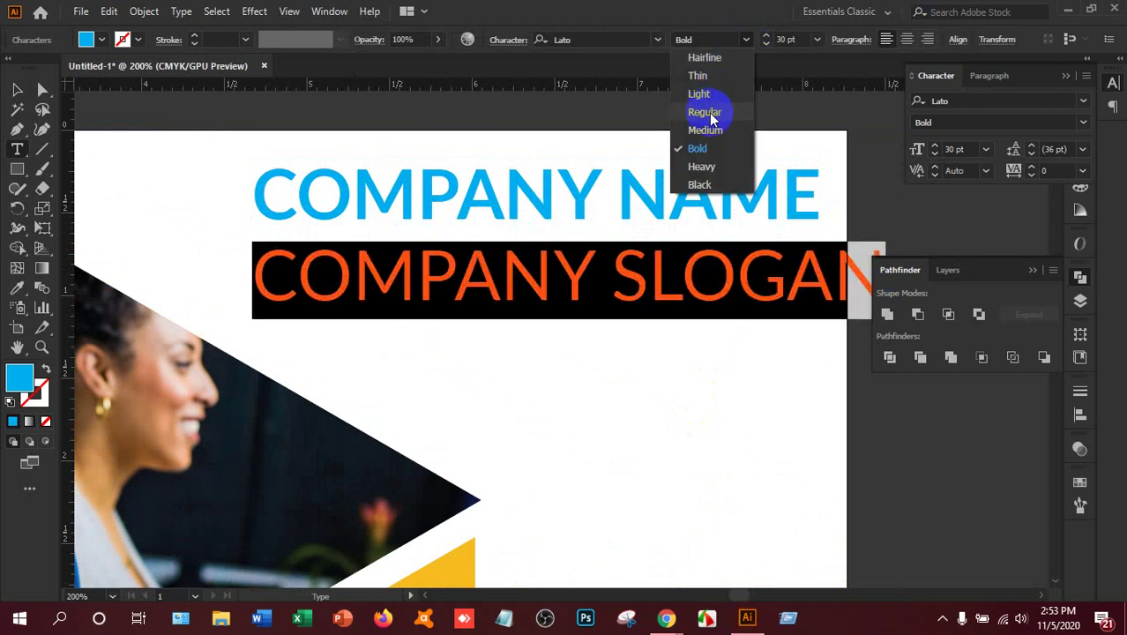
left_click(705, 112)
left_click(747, 41)
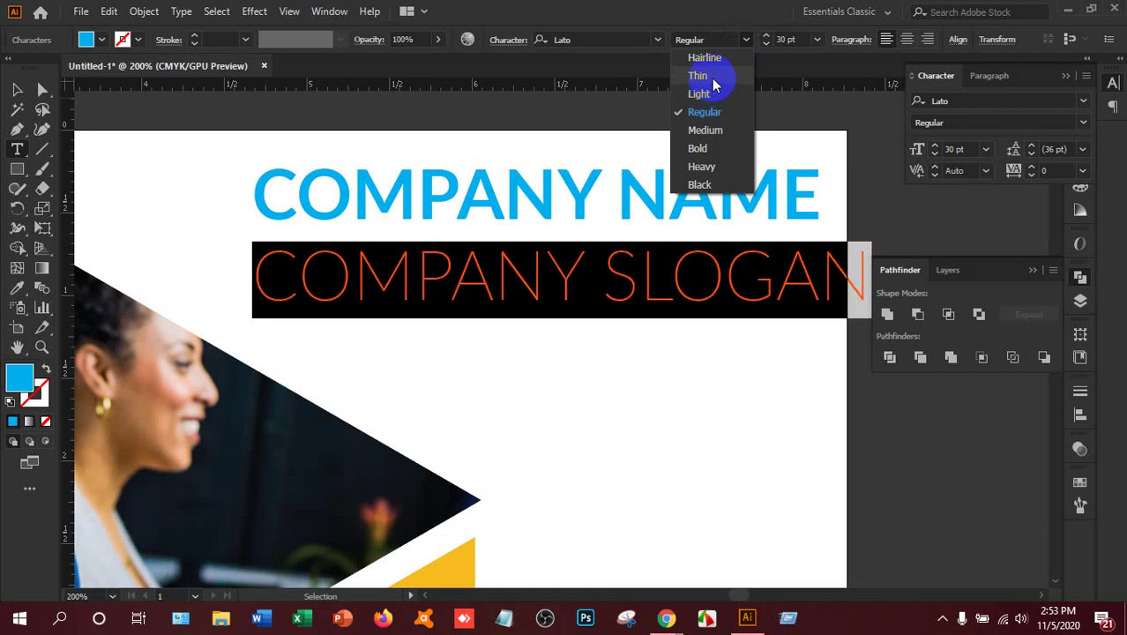
left_click(710, 93)
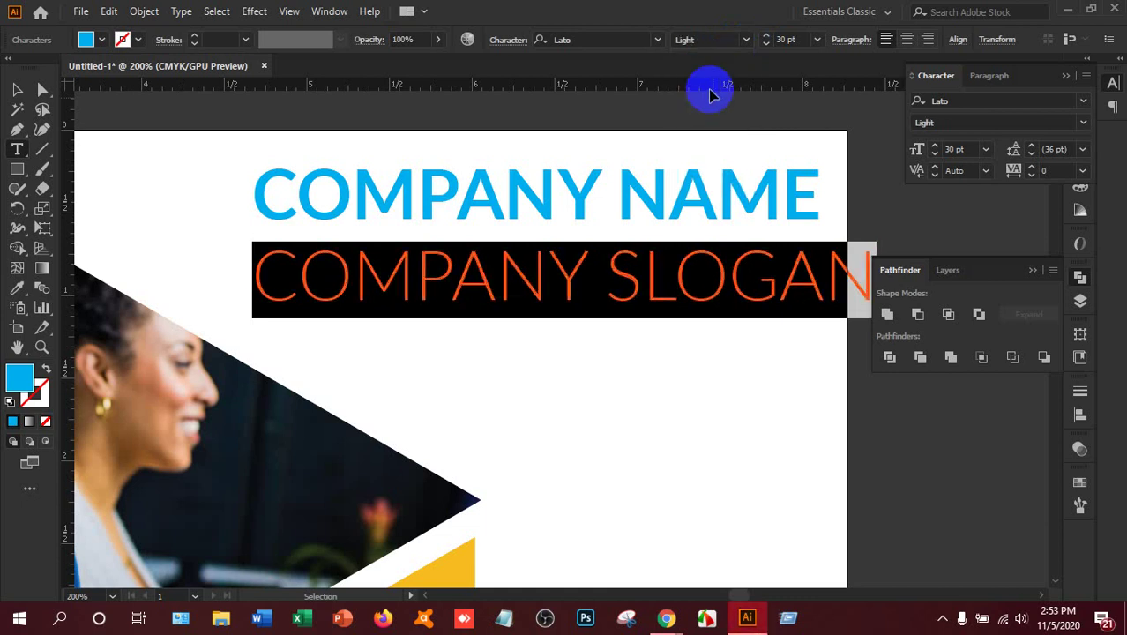
left_click(795, 39)
type("15")
key("Return")
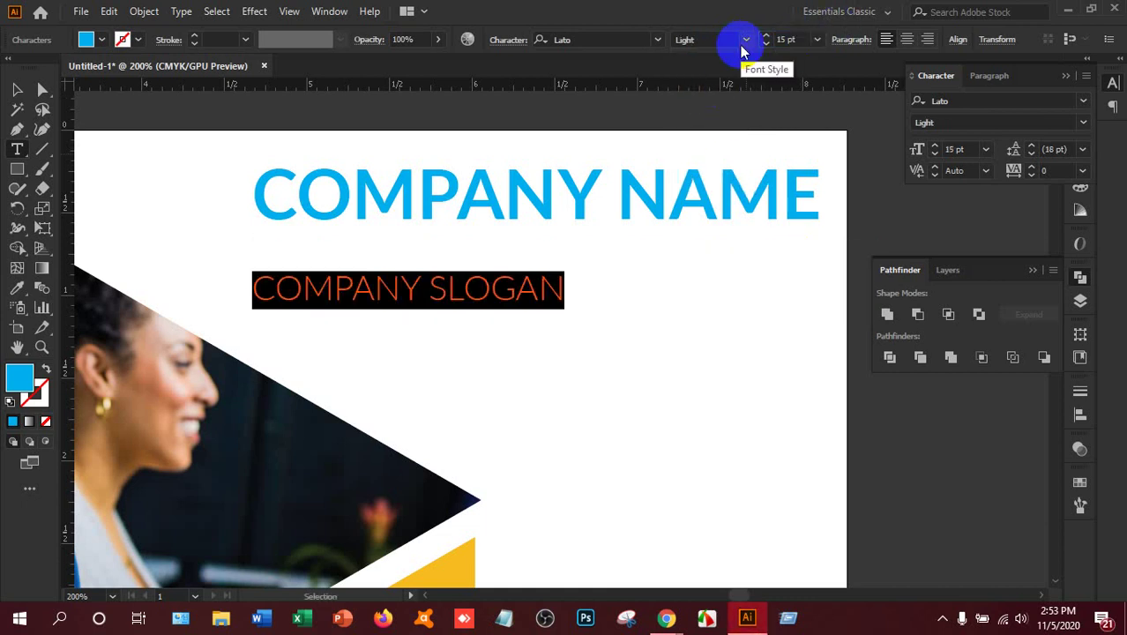
- Align the COMPANY NAME and COMPANY SLOGAN texts to each other on their horizontal centres
left_click(16, 89)
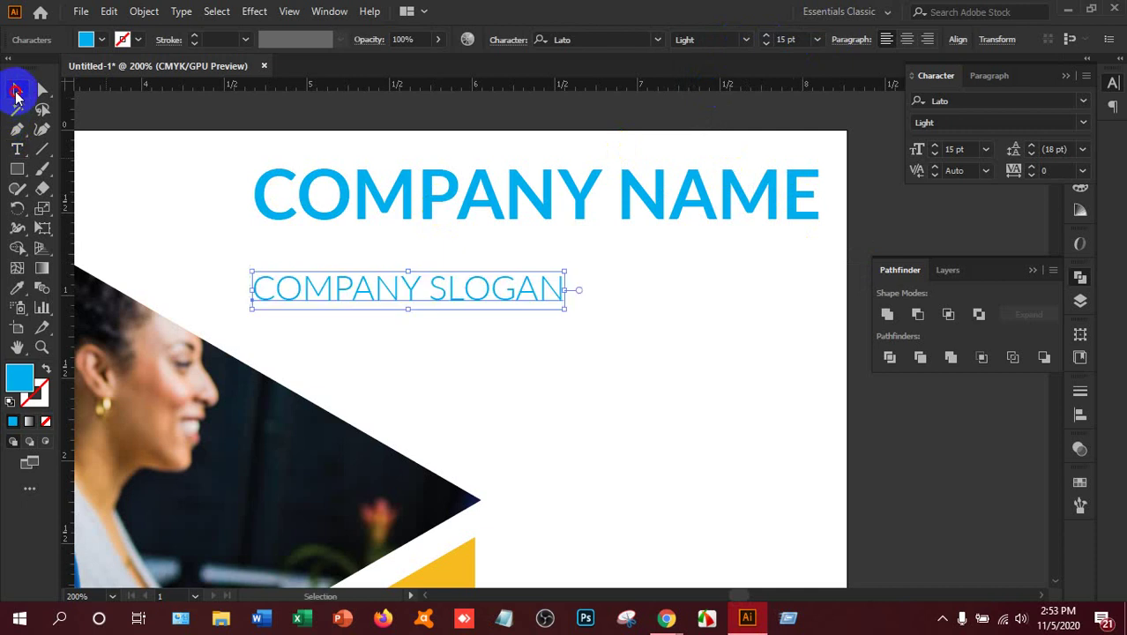
left_click(429, 223, "shift")
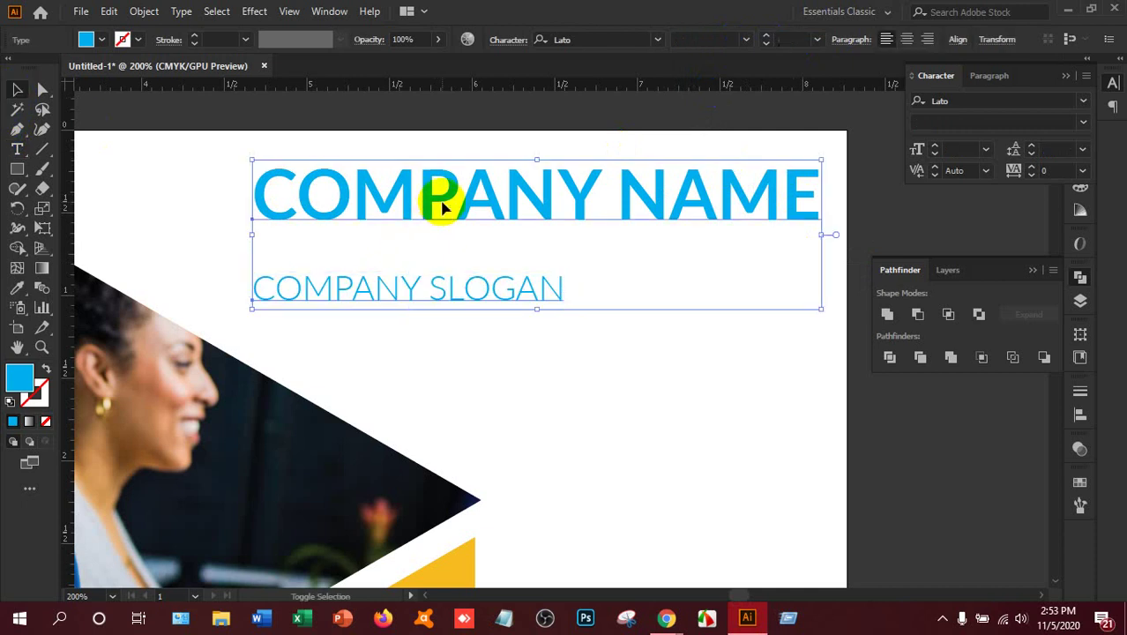
left_click(945, 50)
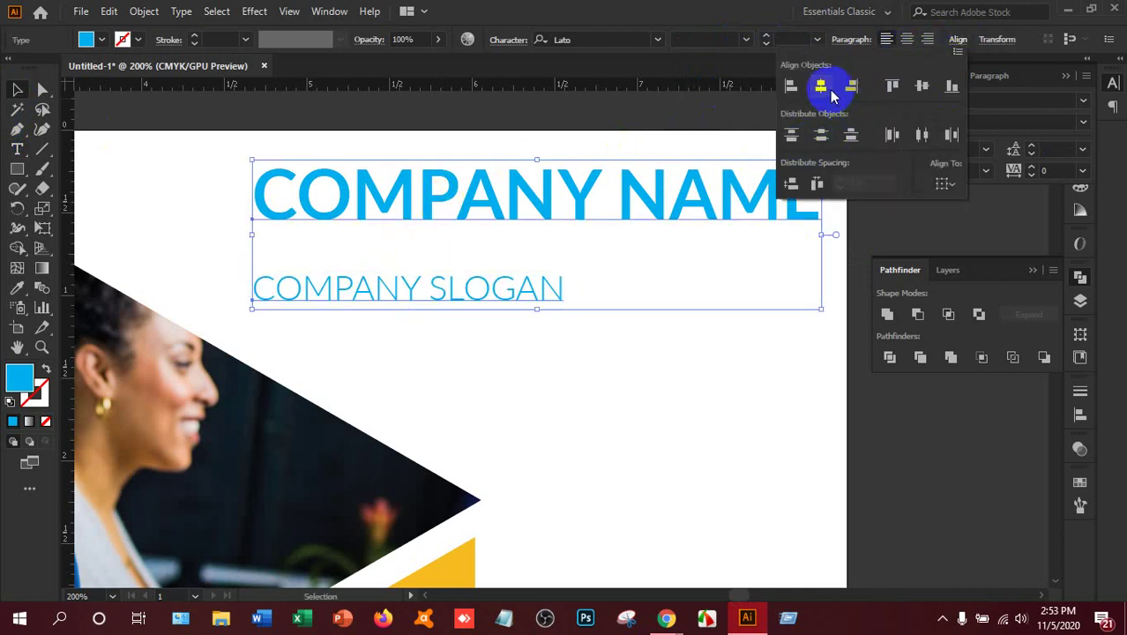
left_click(822, 86)
left_click(921, 86)
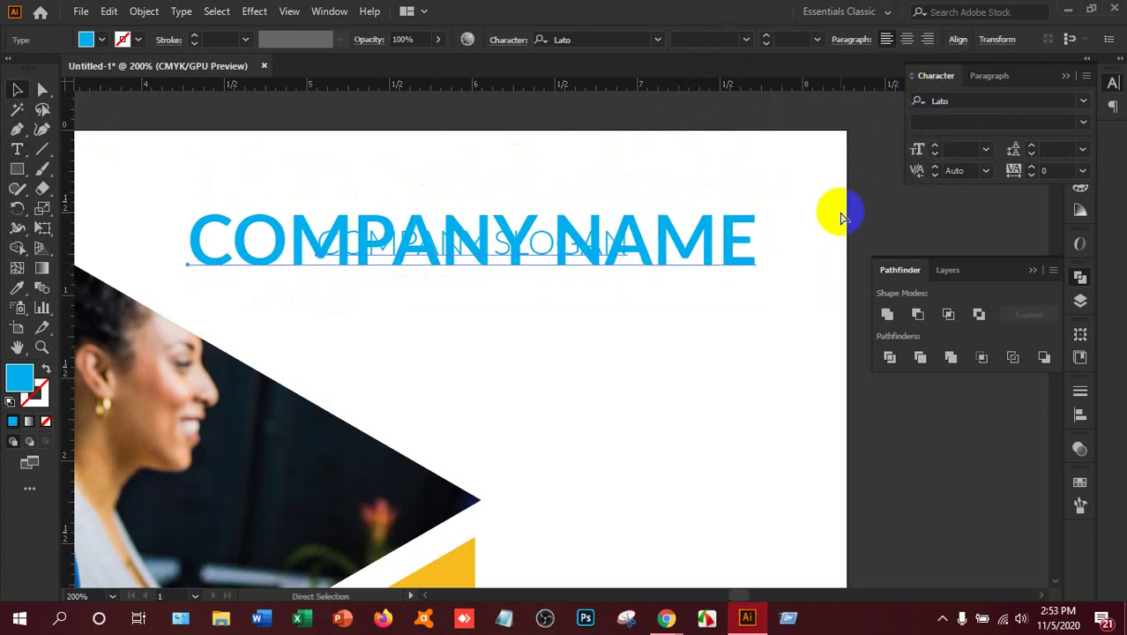
key("ctrl+z")
left_click(957, 41)
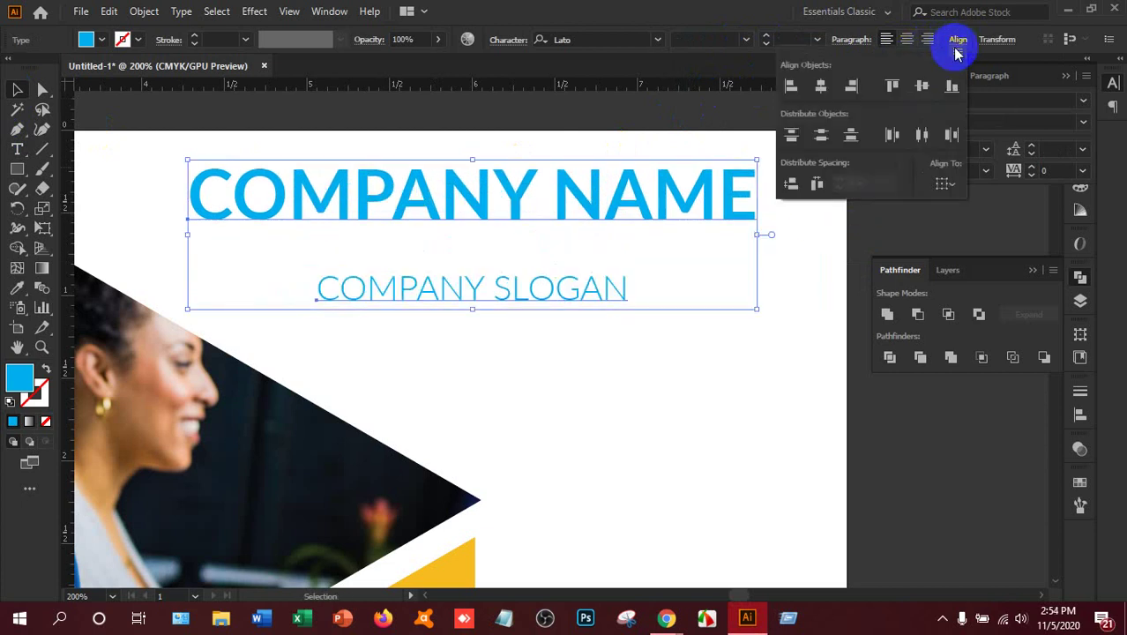
left_click(828, 141)
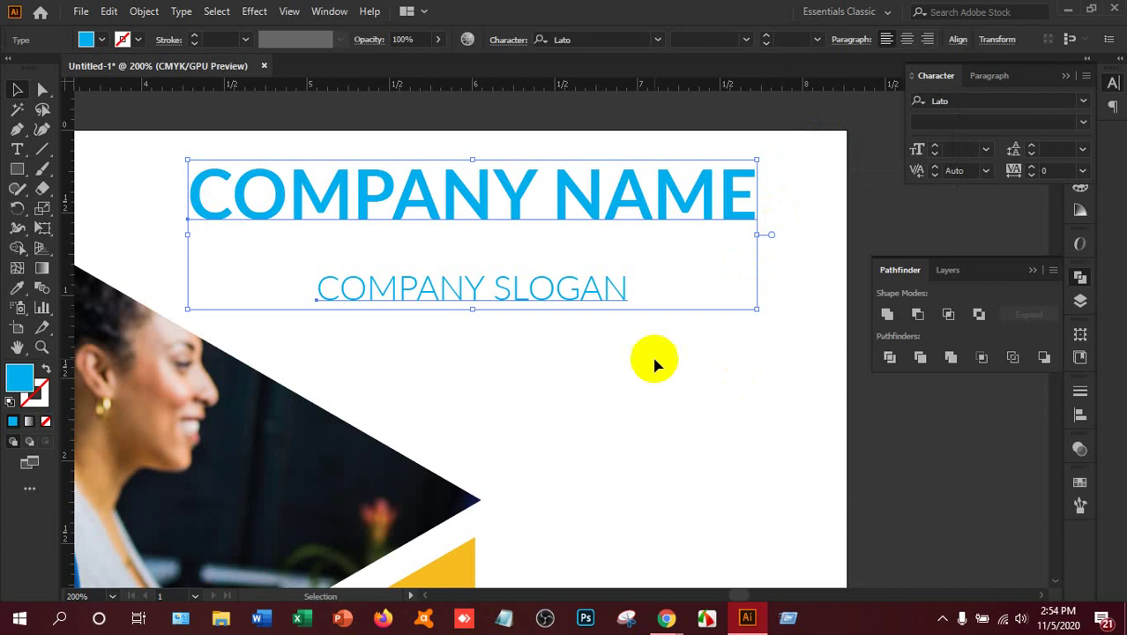
left_click(614, 364)
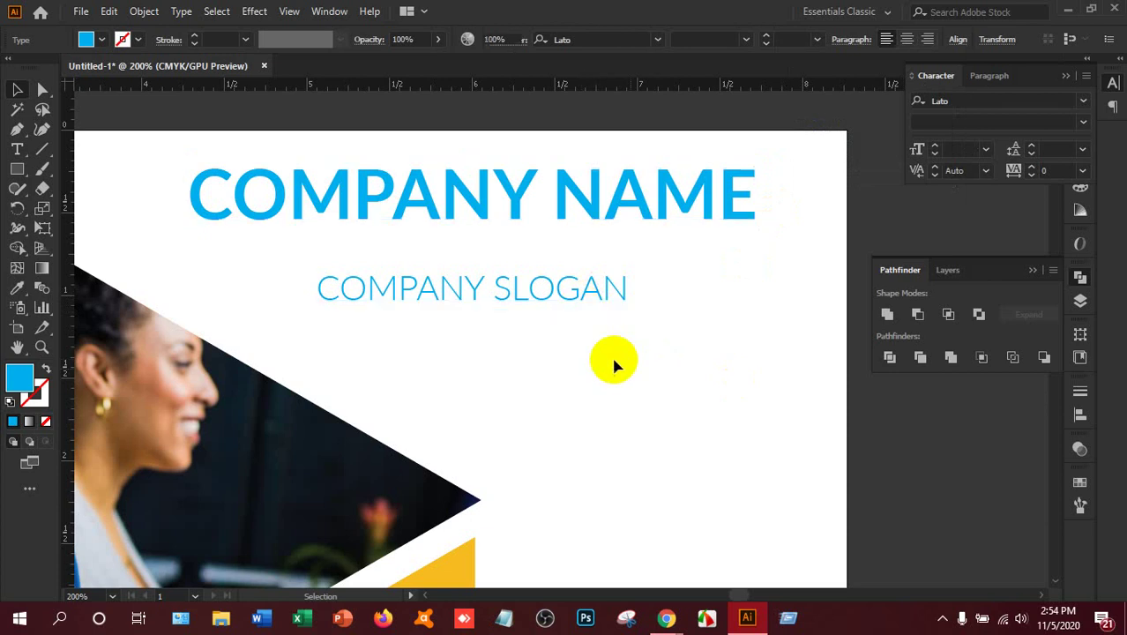
- Nudge the COMPANY SLOGAN text up until it sits just beneath the COMPANY NAME text
left_click(573, 289)
key("Up")
key("Up")
key("Up")
key("Up")
key("Up")
key("Up")
key("Up")
key("Up")
key("Up")
key("Up")
key("Up")
key("Up")
key("Up")
key("Up")
key("Up")
key("Up")
key("Up")
key("Up")
key("Up")
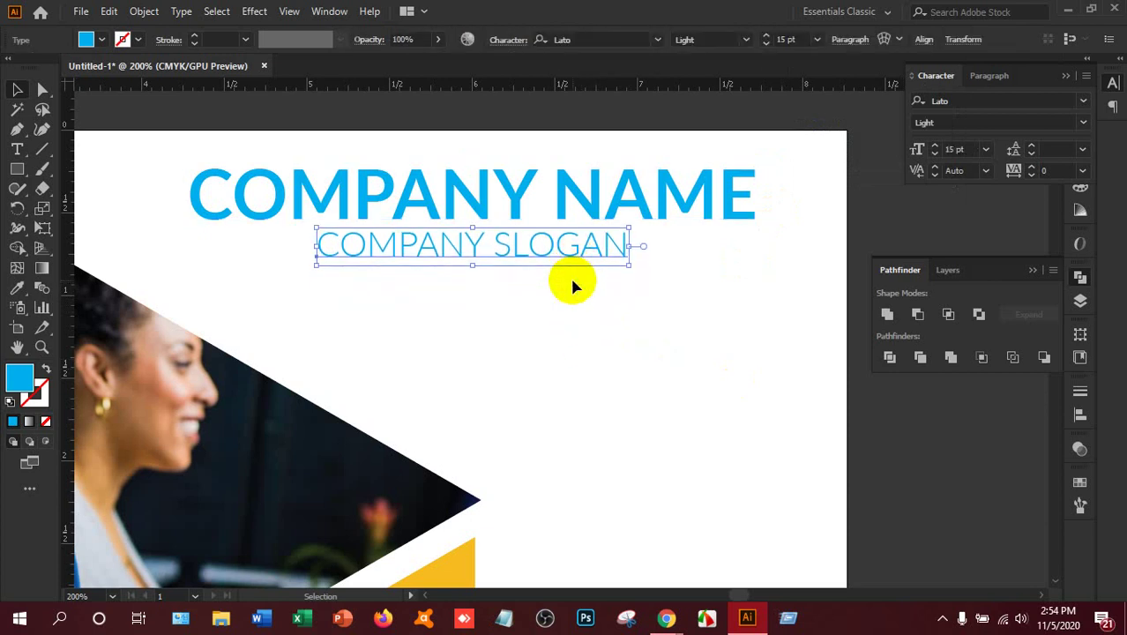
- Examine the company name and slogan within the cover layout at several magnifications
key("ctrl+minus")
key("ctrl+minus")
key("ctrl+minus")
key("ctrl+minus")
key("ctrl+minus")
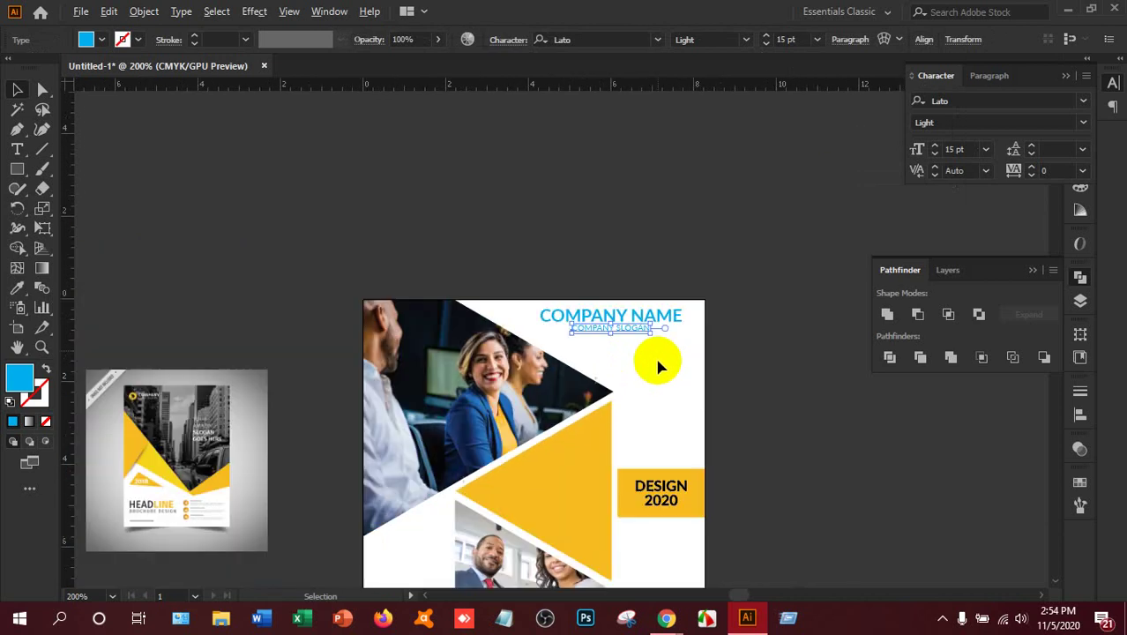
key("ctrl+1")
scroll(710, 345, "down", 3)
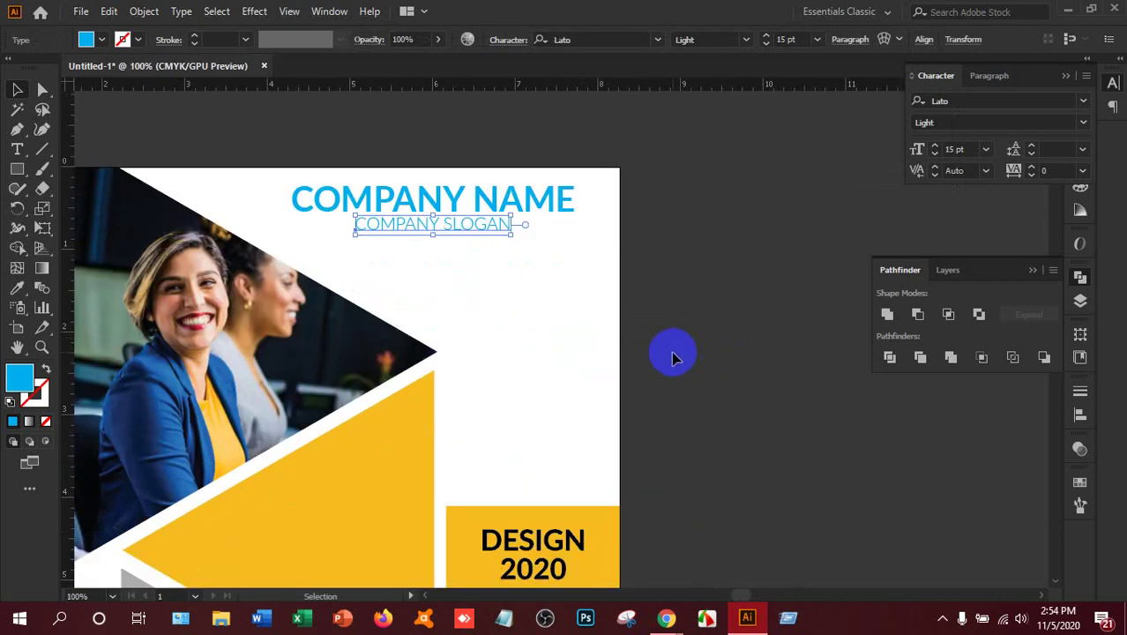
left_click(679, 351)
scroll(627, 344, "up", 2)
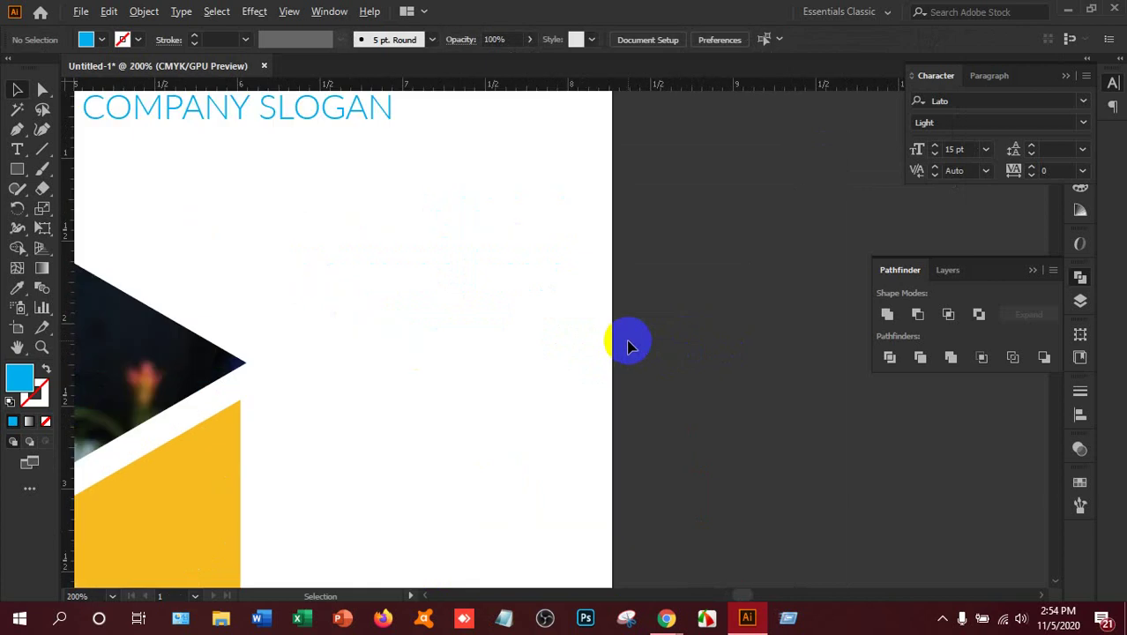
scroll(627, 344, "down", 3)
- Change the COMPANY SLOGAN text's font style to Regular
key("t")
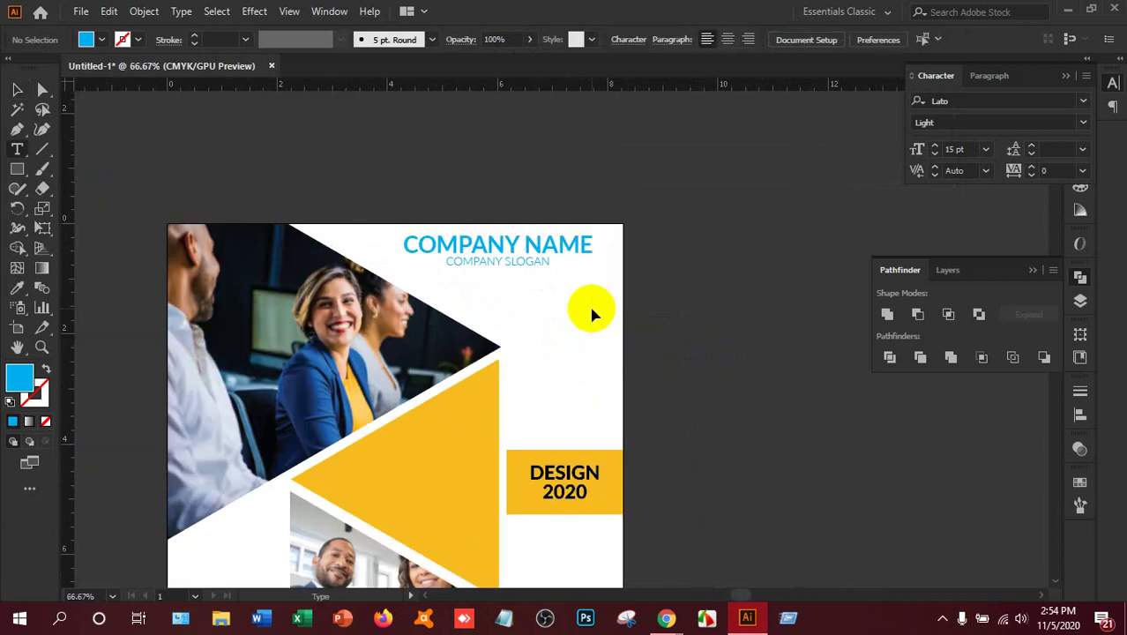
left_click(529, 258)
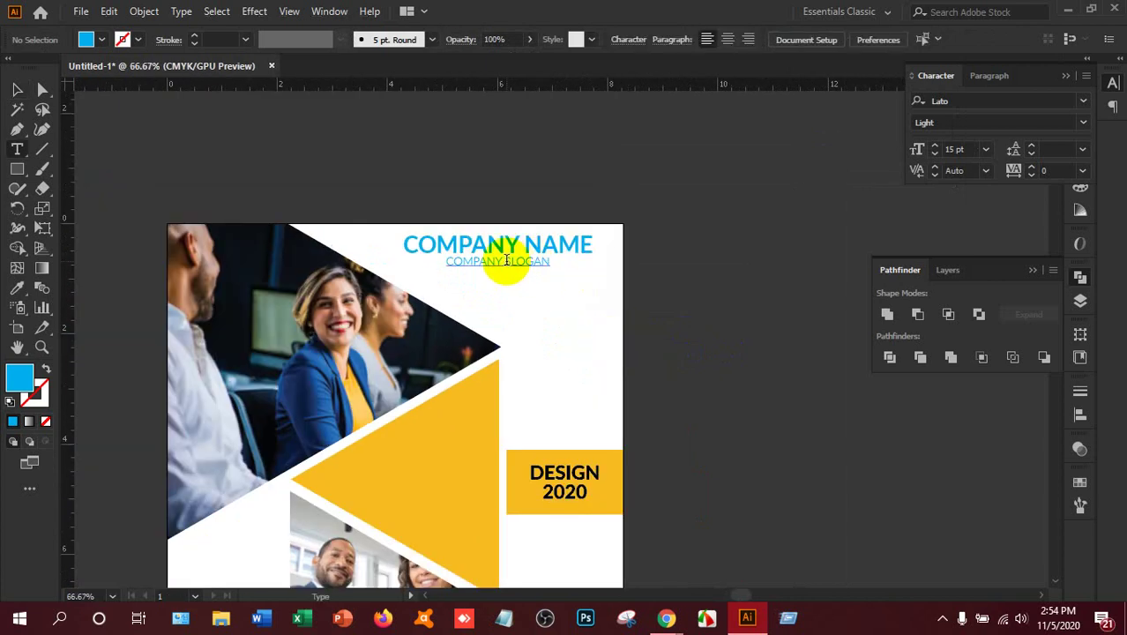
key("ctrl+a")
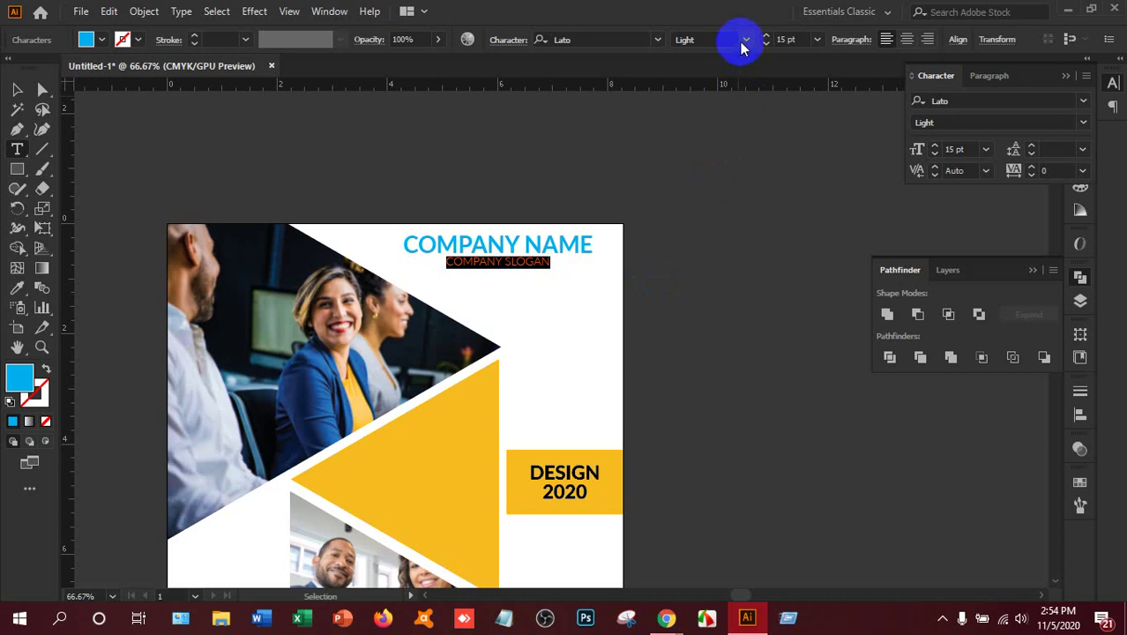
left_click(742, 40)
left_click(711, 109)
left_click(703, 296, "ctrl")
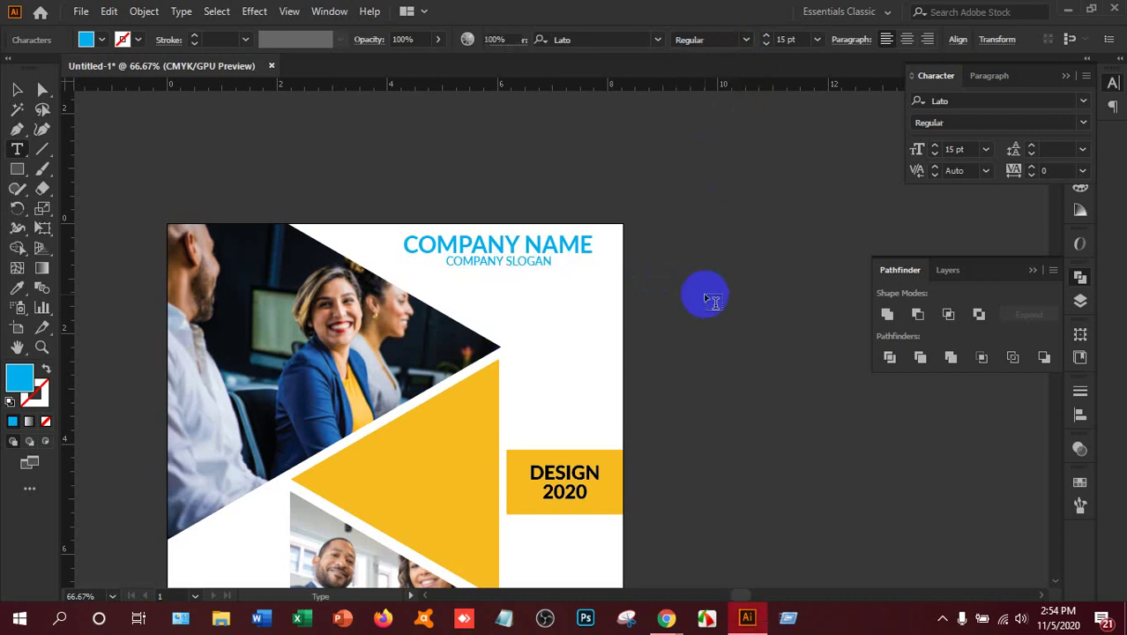
left_click(15, 91)
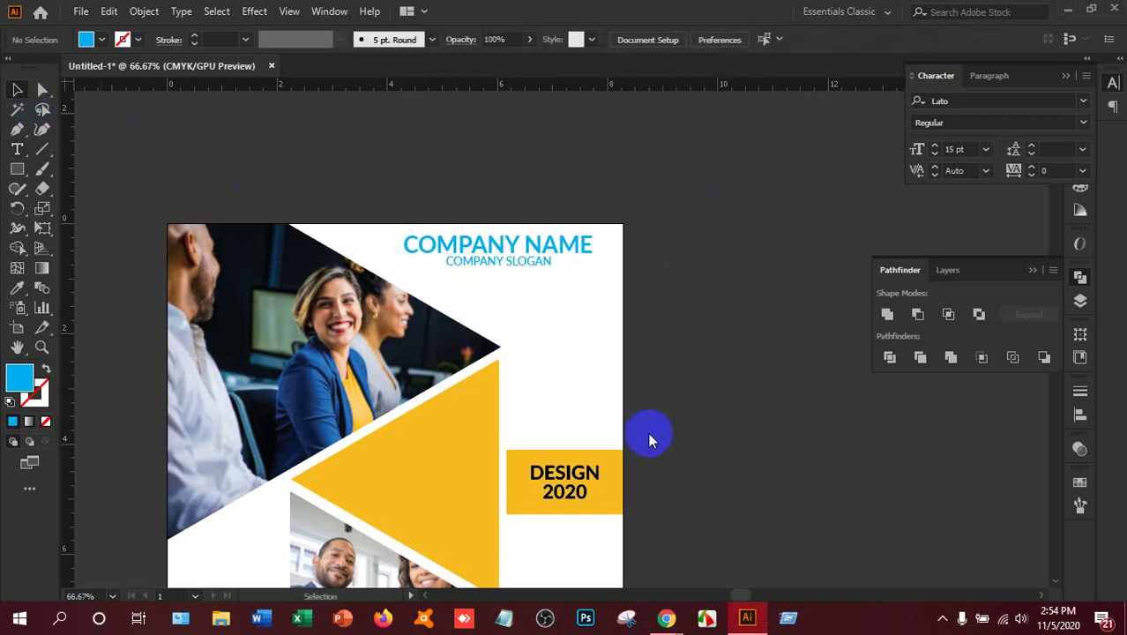
- Fill the COMPANY NAME text with the orange-yellow sampled from the large triangle using the Eyedropper tool
scroll(647, 432, "down", 2)
scroll(647, 432, "up", 1)
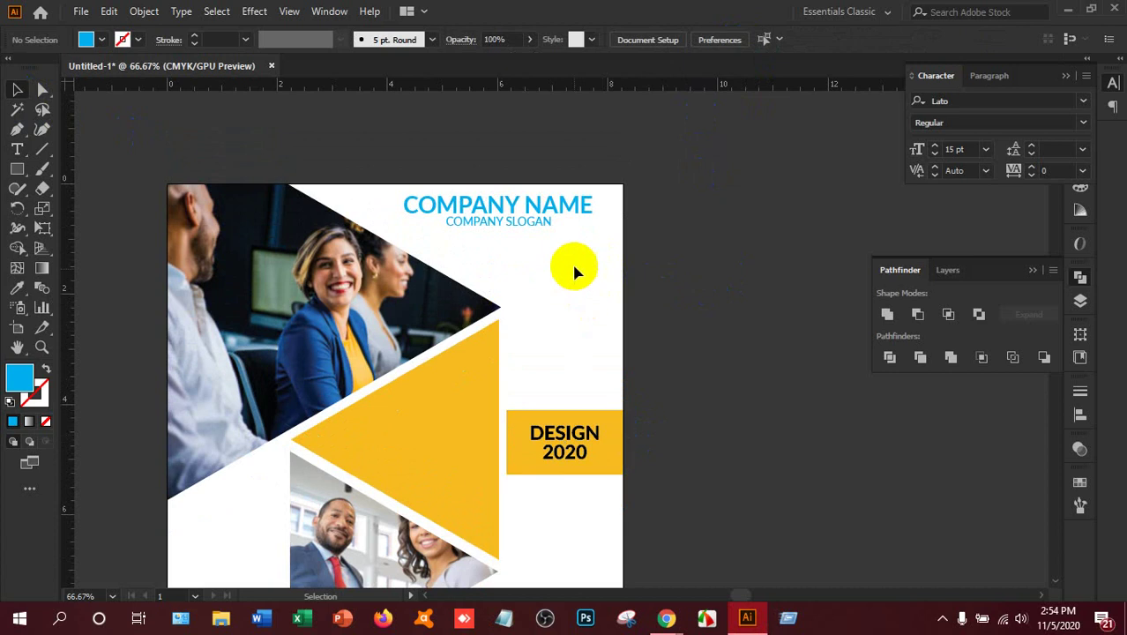
left_click(575, 205)
left_click(16, 287)
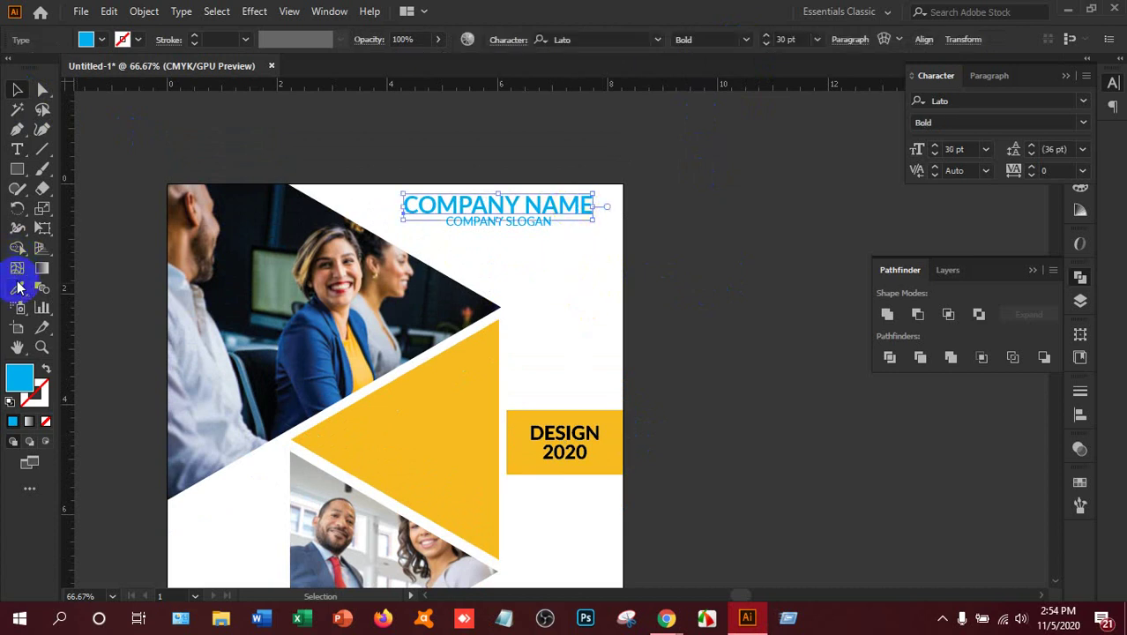
left_click(477, 464)
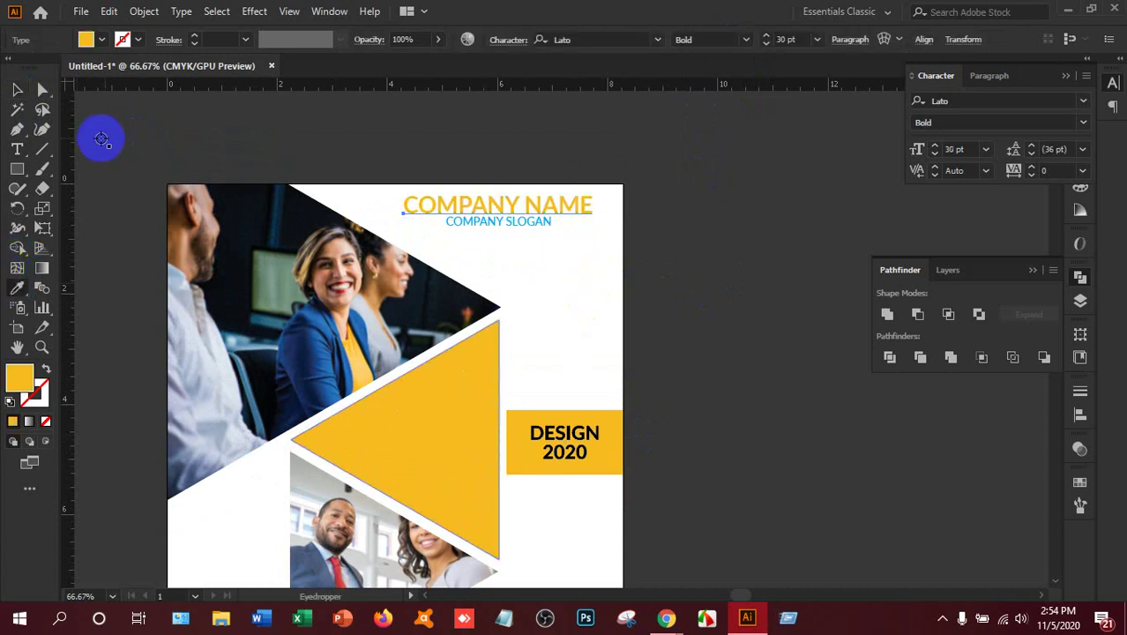
left_click(16, 89)
scroll(670, 256, "down", 2)
scroll(699, 294, "up", 1)
scroll(686, 299, "down", 2)
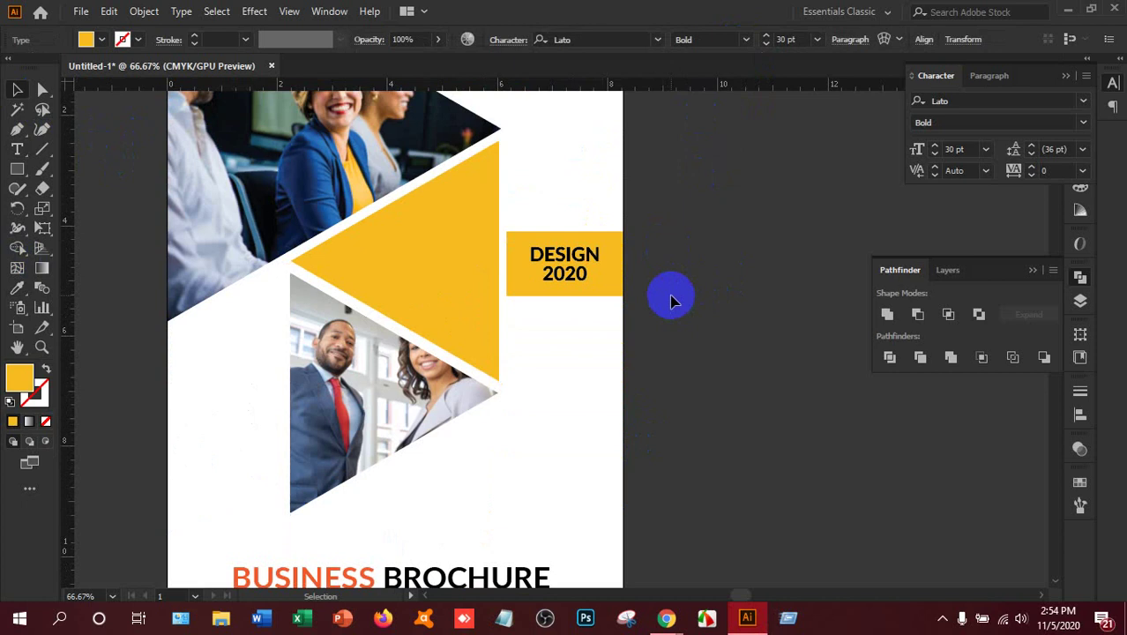
scroll(670, 299, "down", 3)
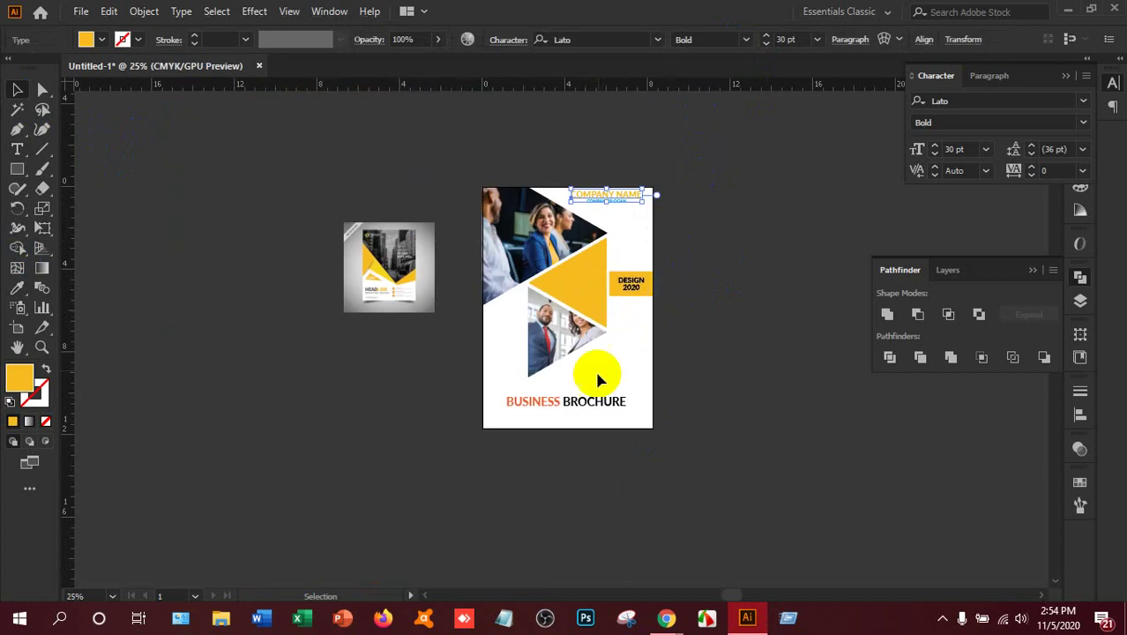
left_click(18, 287)
left_click(518, 398)
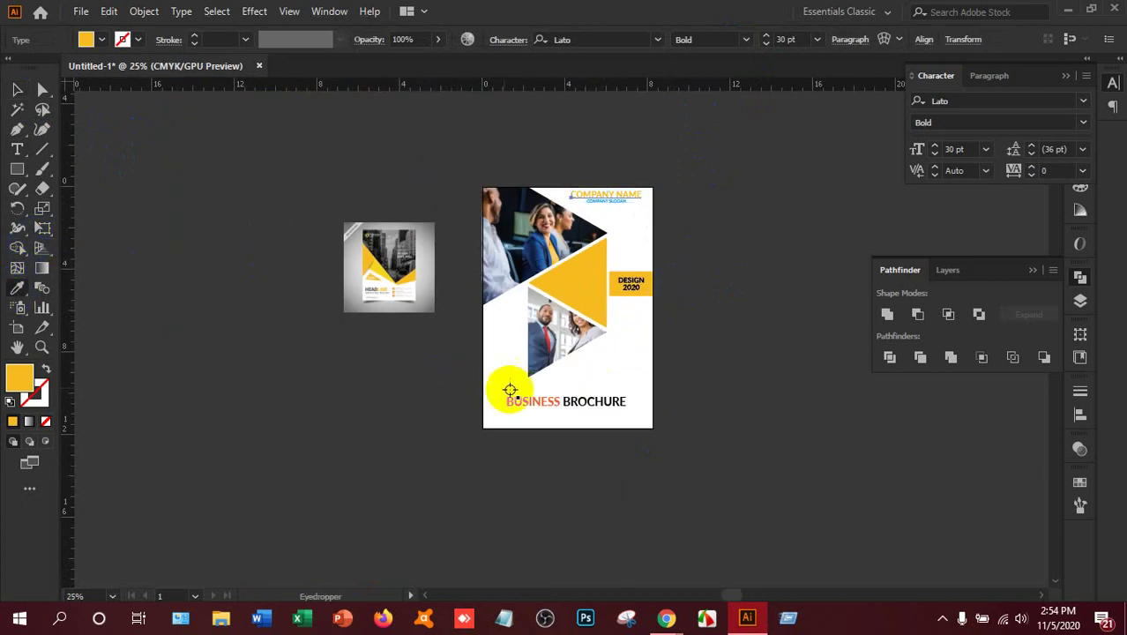
left_click(524, 404)
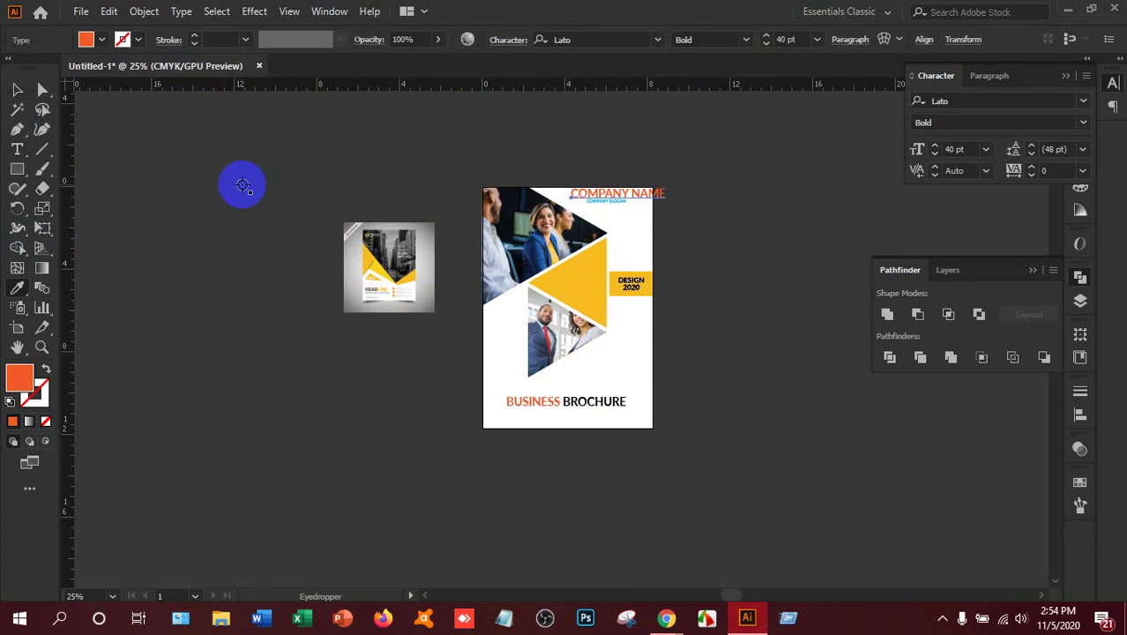
key("ctrl+z")
key("ctrl+z")
key("v")
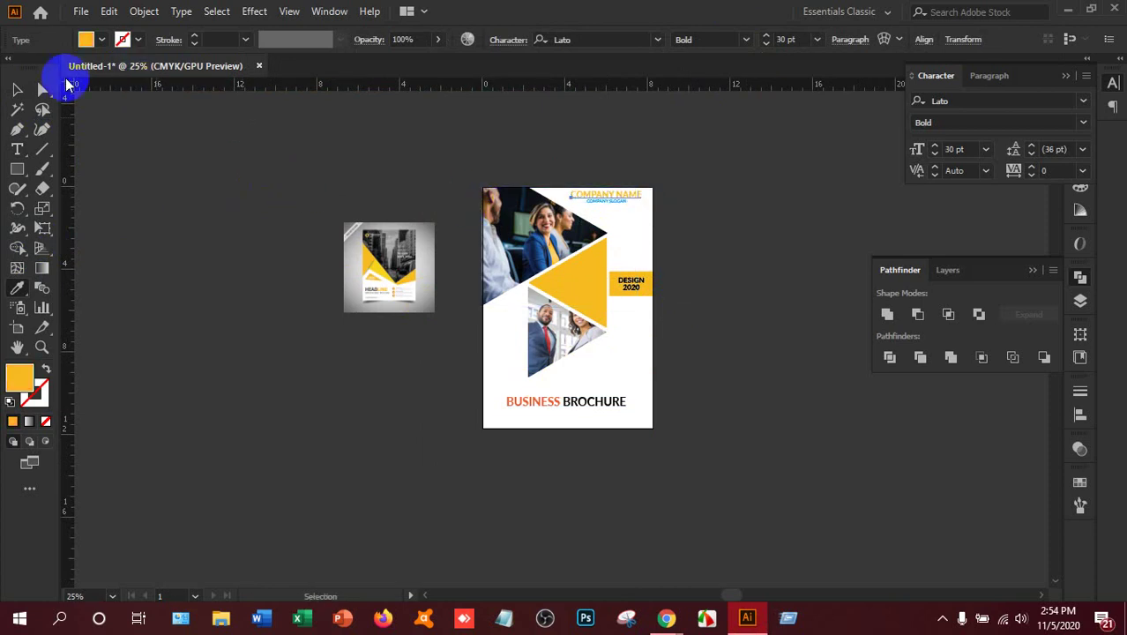
- Expand the COMPANY NAME and COMPANY SLOGAN texts into shapes with the Object and Fill options enabled
left_click(17, 91)
left_click(611, 202)
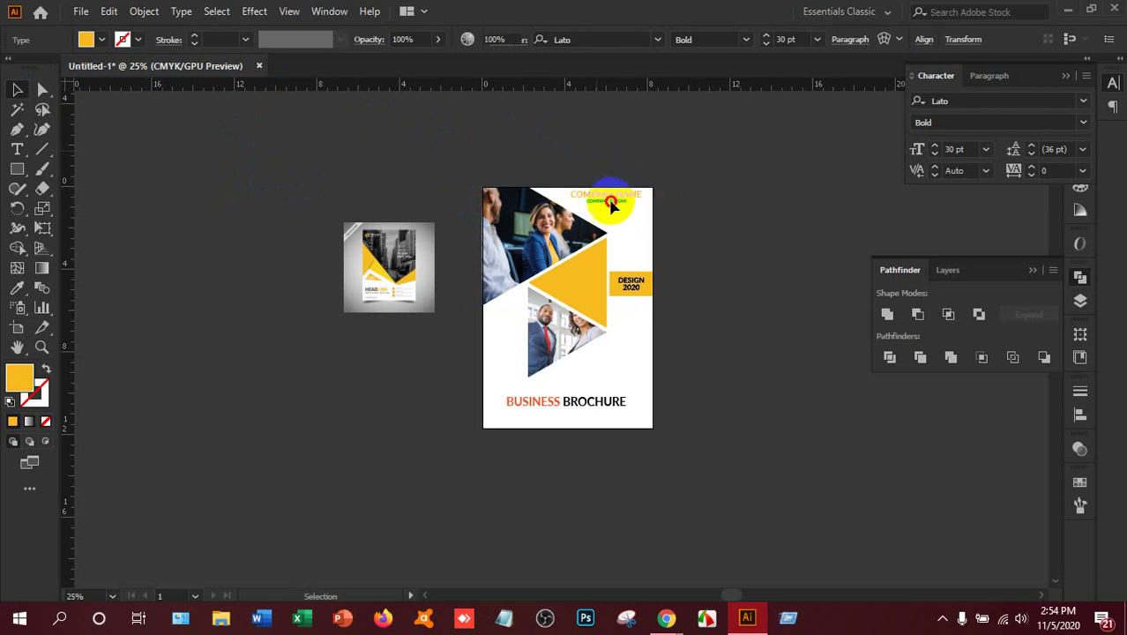
left_click(144, 10)
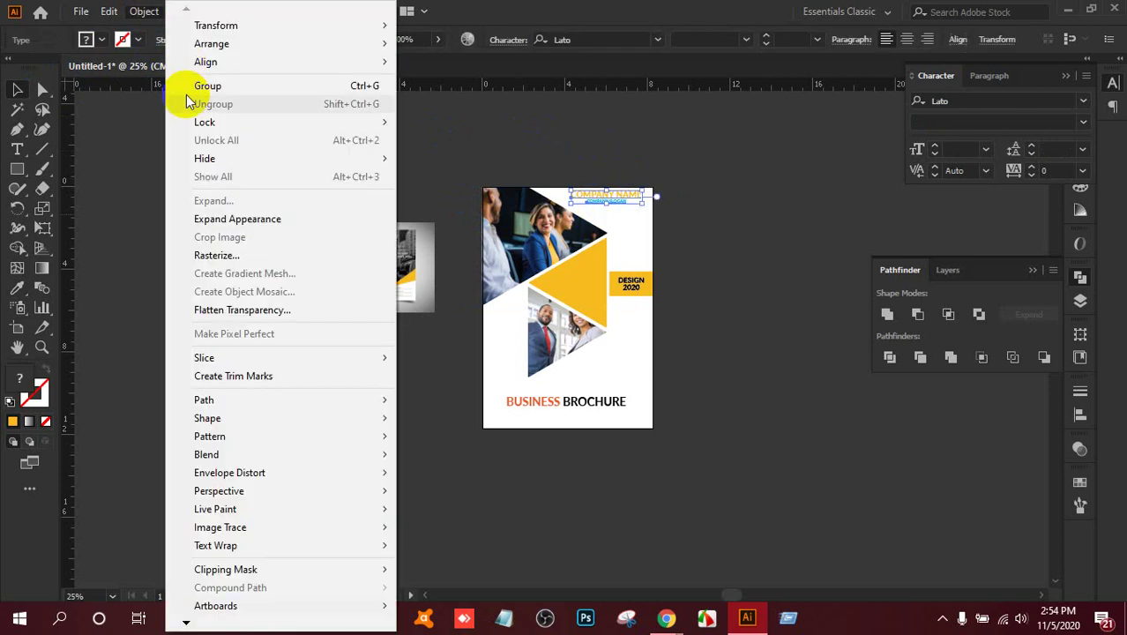
left_click(212, 221)
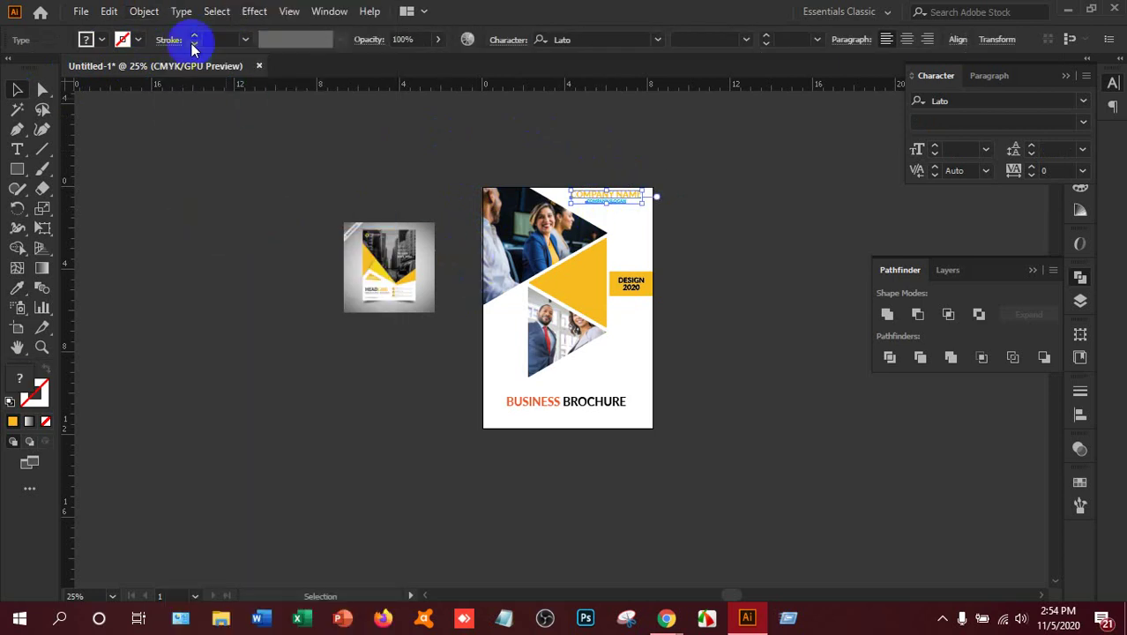
left_click(144, 10)
left_click(234, 198)
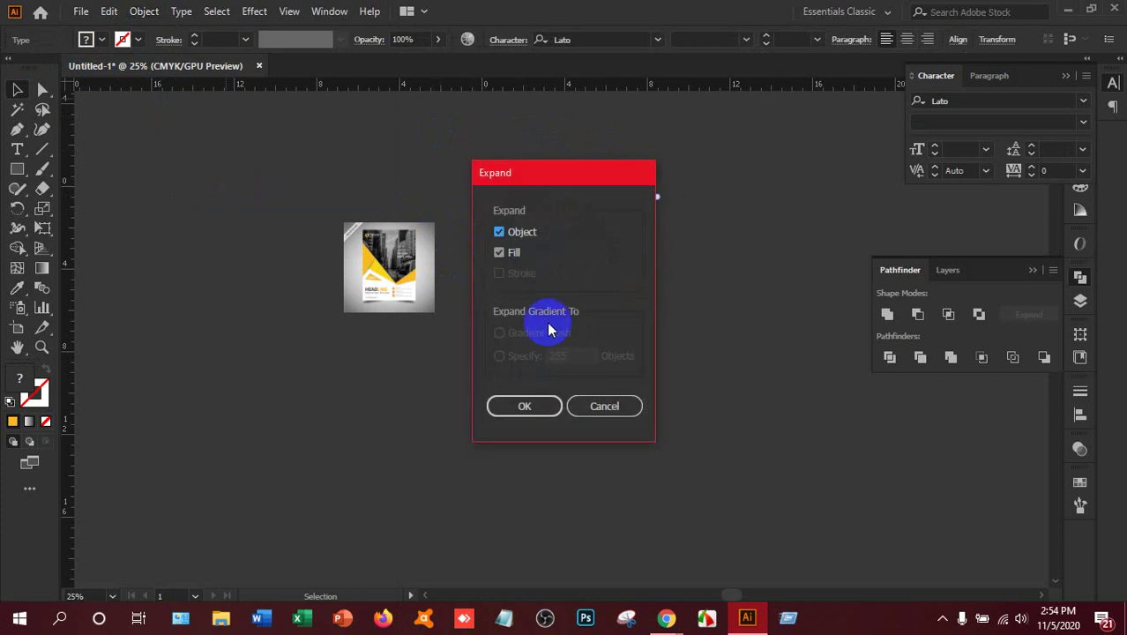
left_click(522, 405)
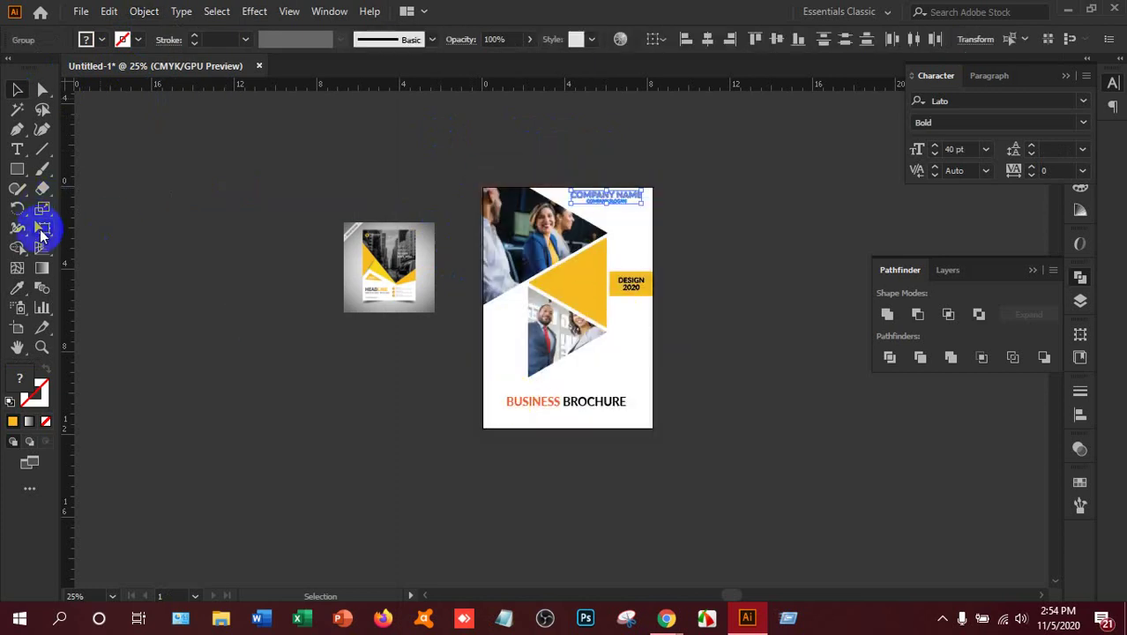
- Fill the expanded COMPANY NAME and COMPANY SLOGAN shapes with the orange-red sampled from the word BUSINESS using the Eyedropper tool
left_click(16, 287)
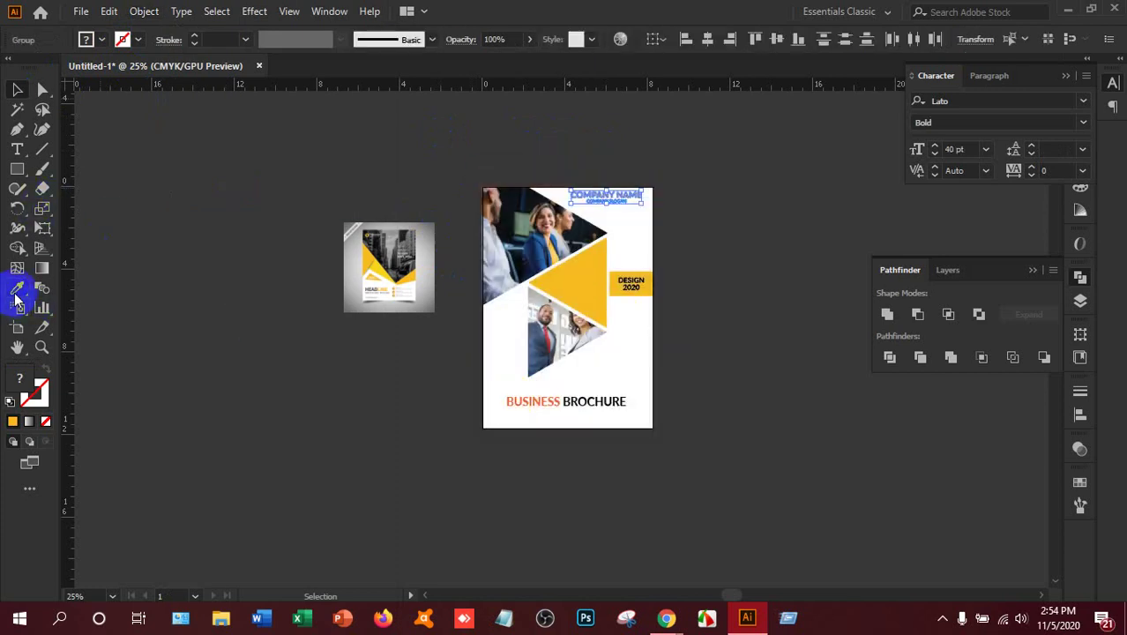
left_click(544, 404)
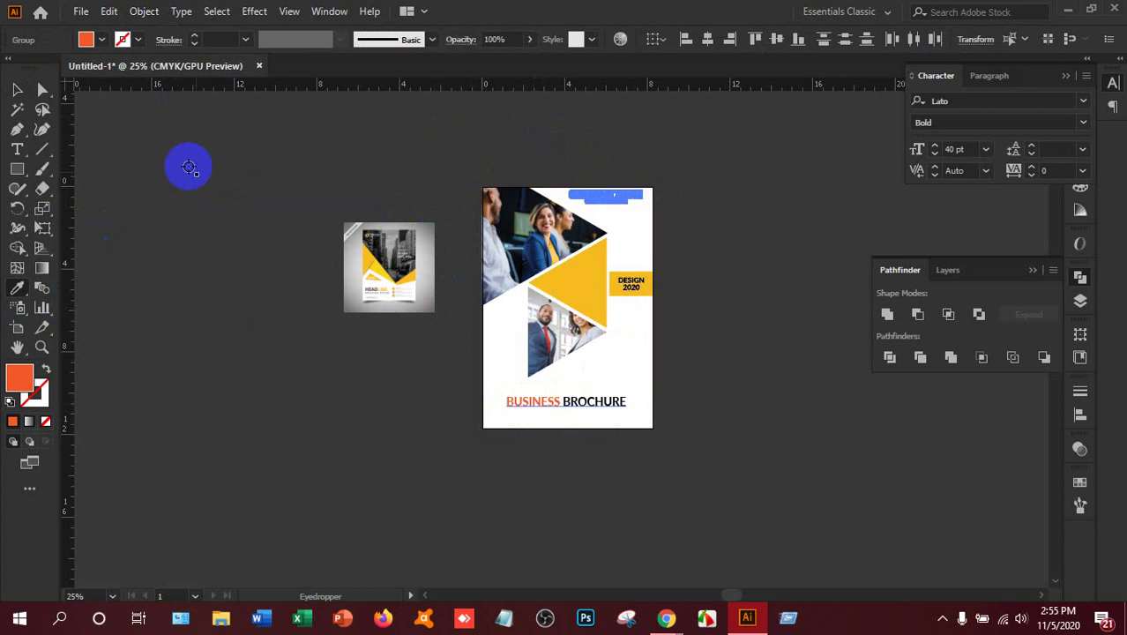
left_click(15, 92)
left_click(75, 124)
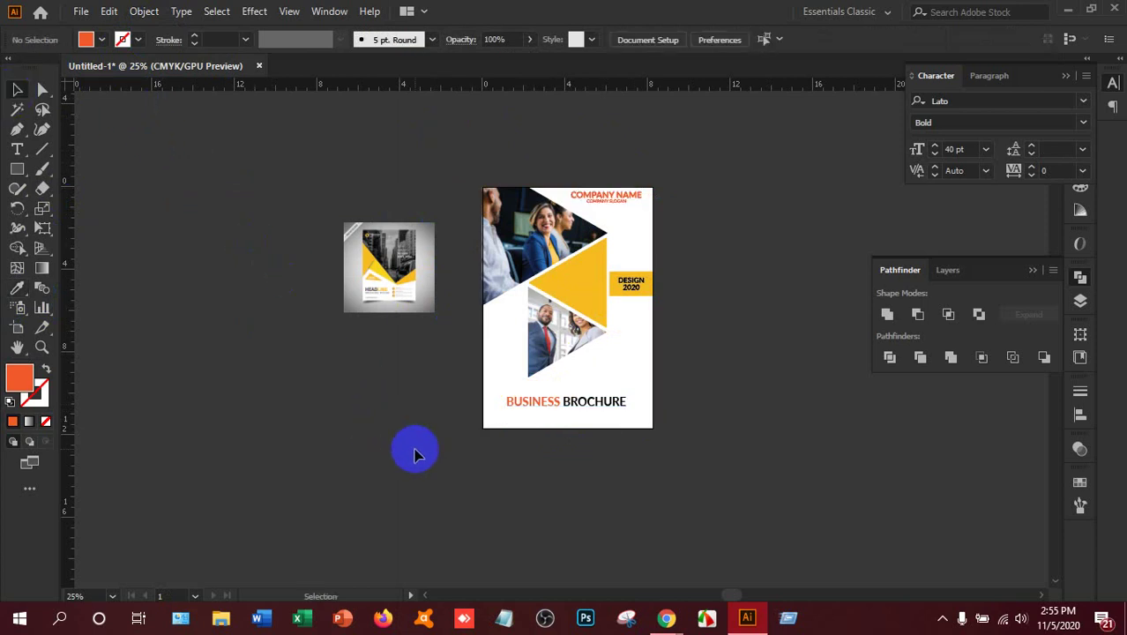
- Recolor only the COMPANY SLOGAN shapes black by sampling the DESIGN 2020 lettering with the Eyedropper tool
scroll(709, 476, "up", 3, "alt")
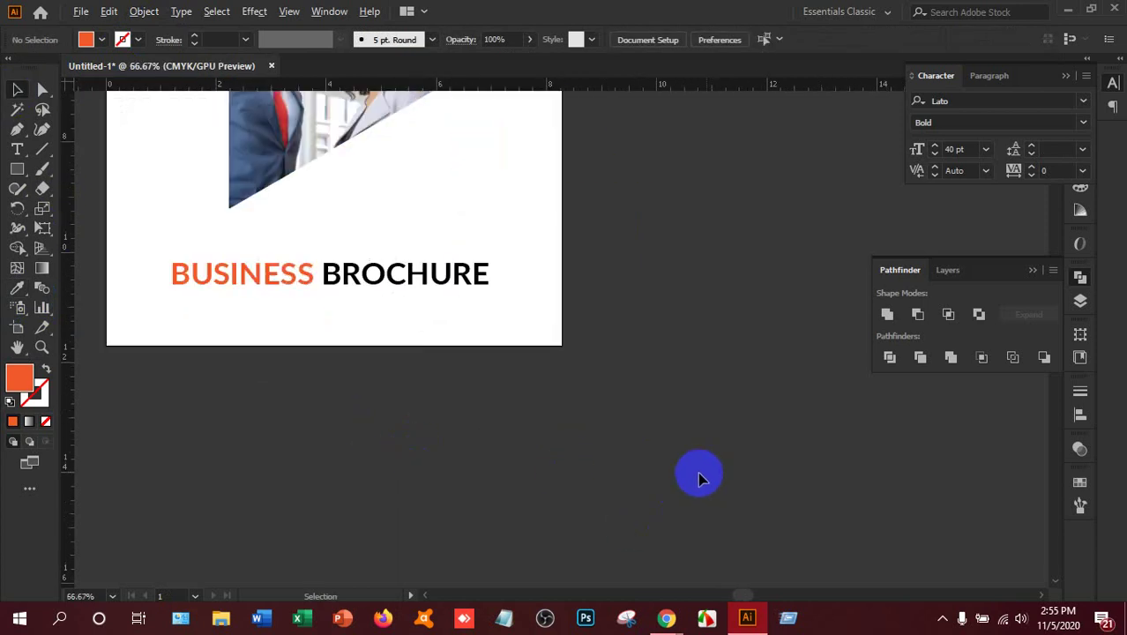
scroll(558, 365, "up", 5)
scroll(561, 365, "up", 5)
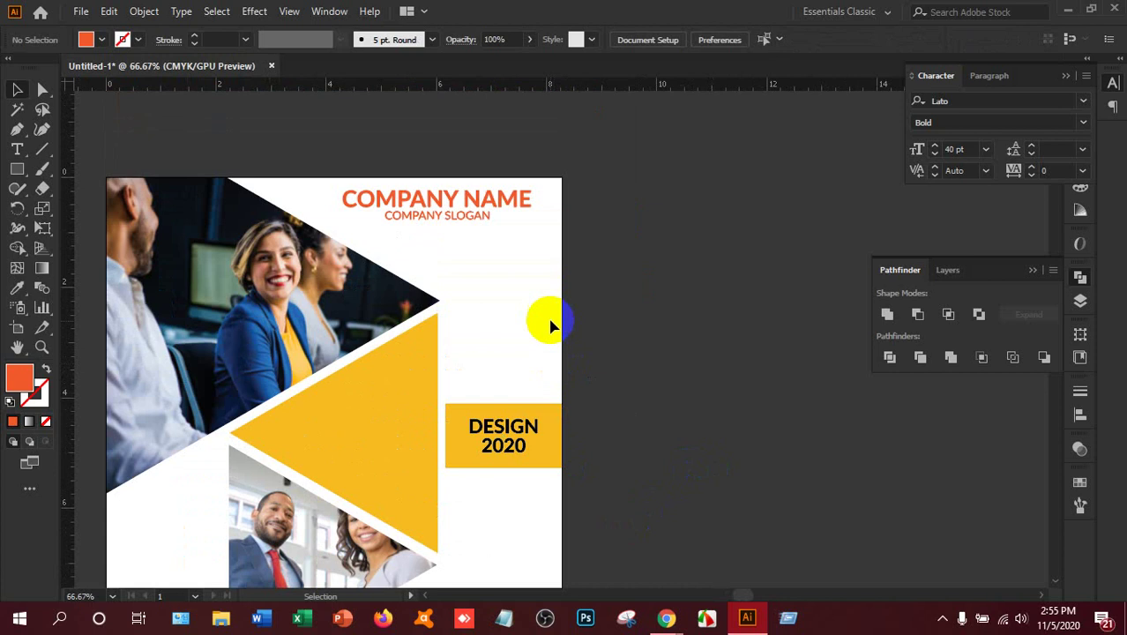
left_click(469, 214)
left_click(17, 287)
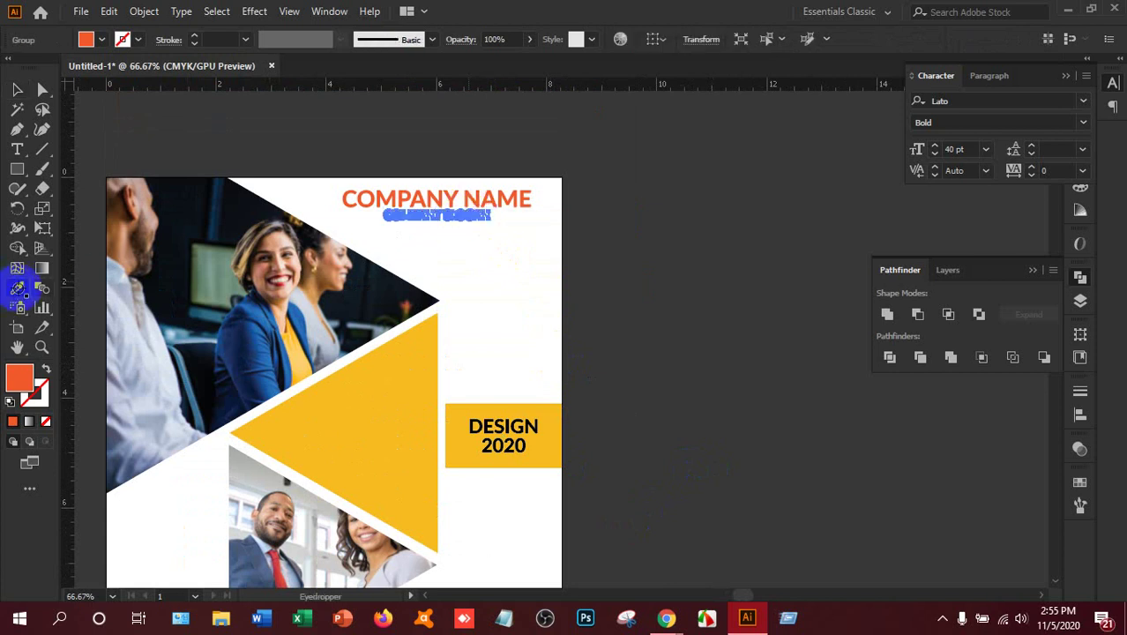
left_click(498, 427)
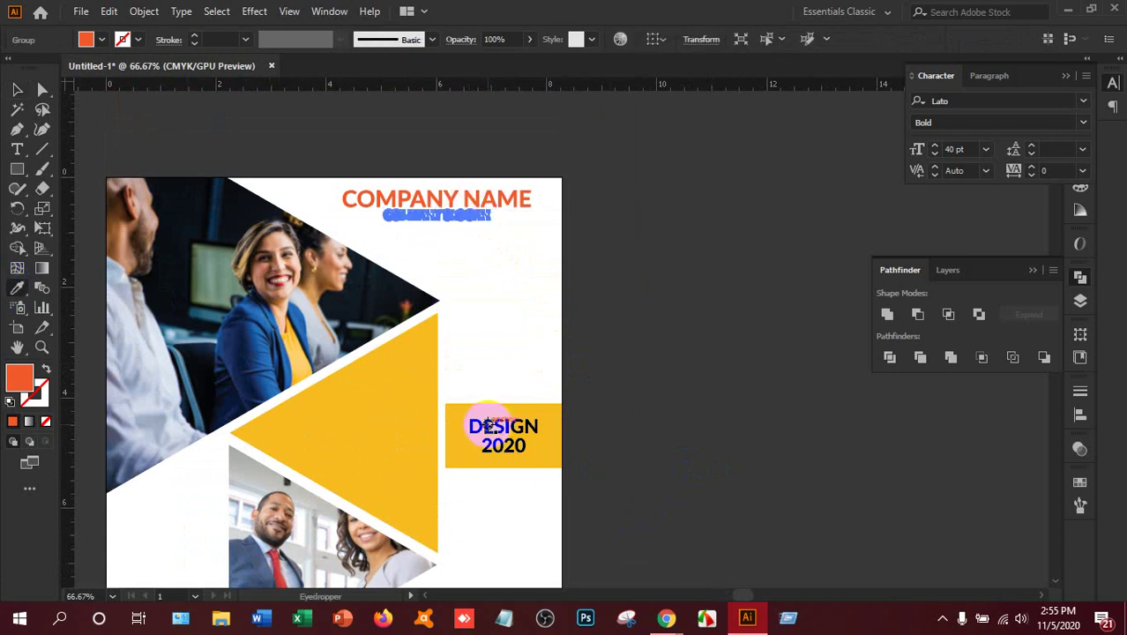
left_click(487, 426)
left_click(16, 90)
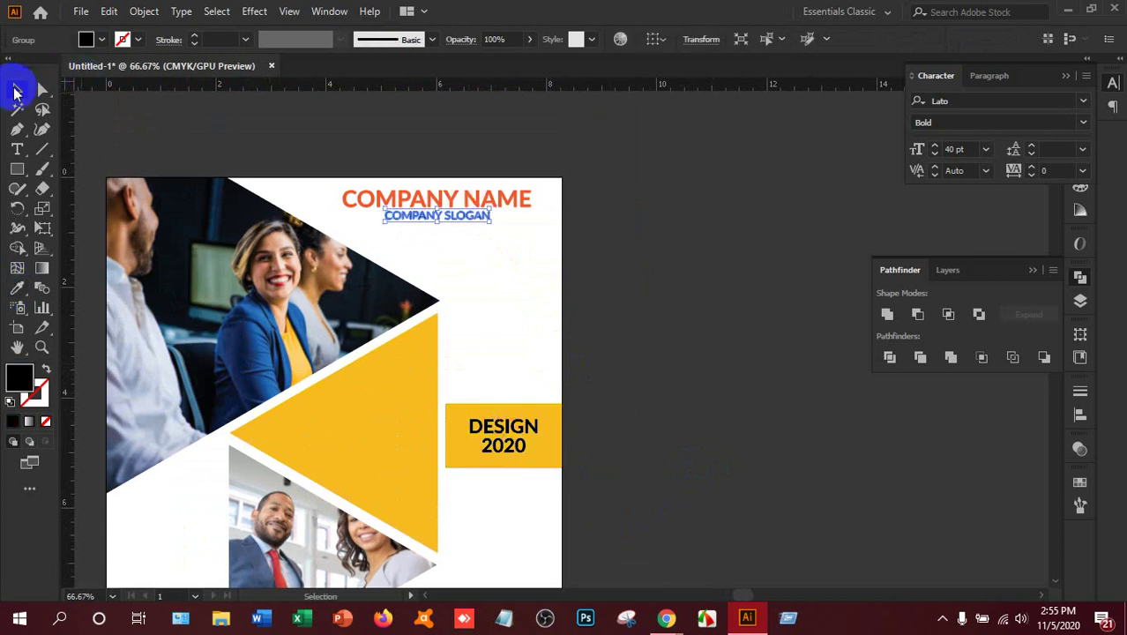
left_click(563, 166)
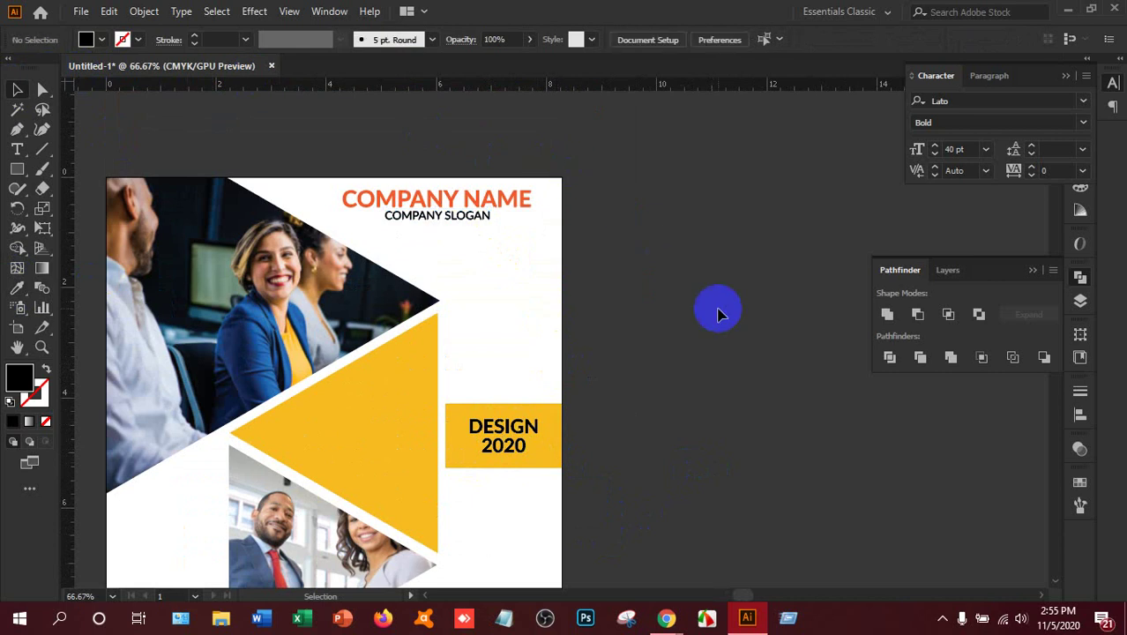
- Break the BUSINESS BROCHURE heading into two lines, replacing the space between the words with a line break
key("ctrl+0")
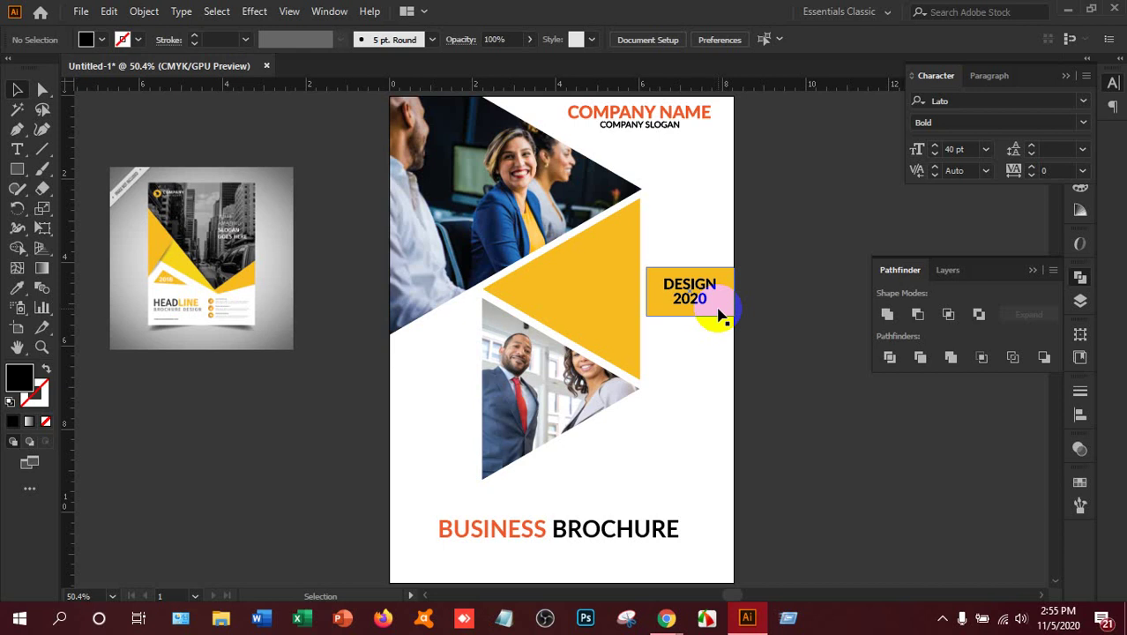
key("t")
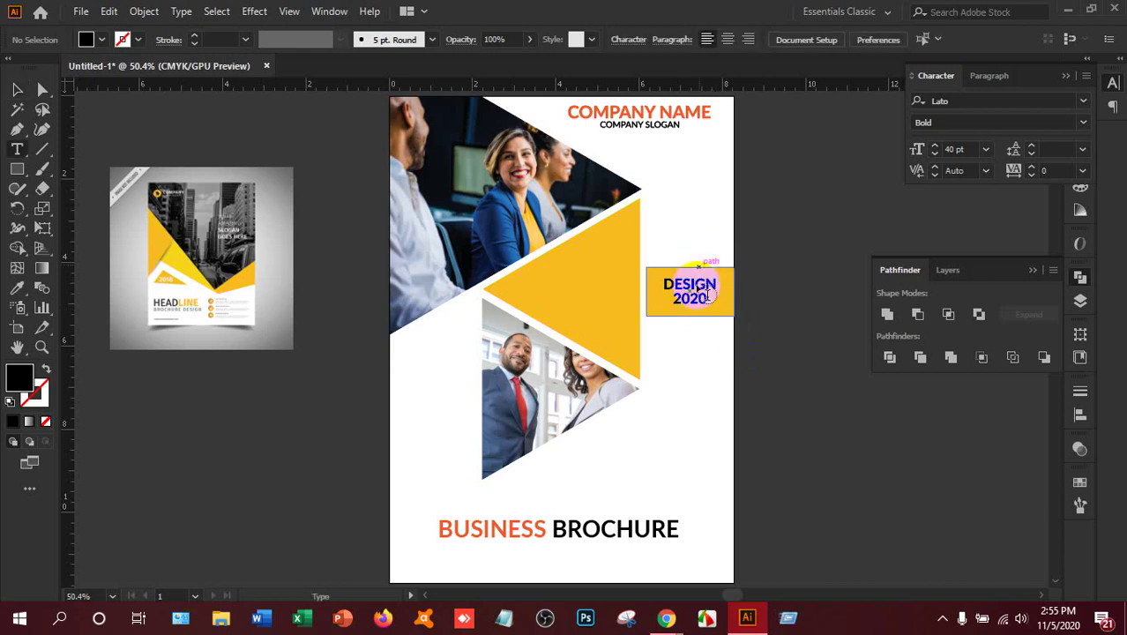
left_click(566, 540)
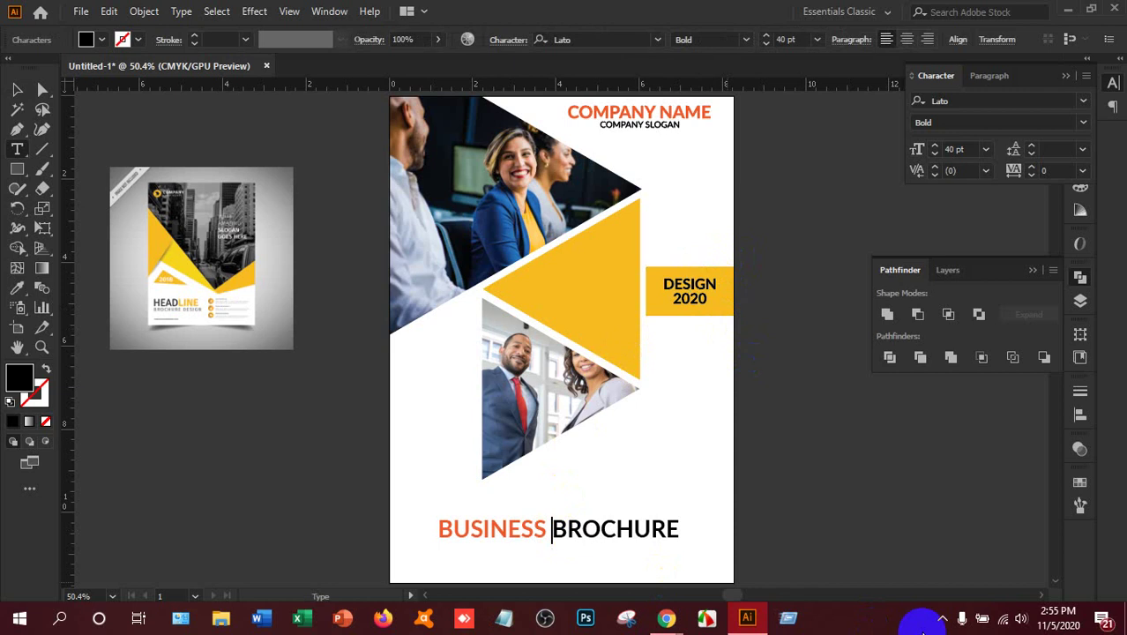
key("BackSpace")
key("Return")
- Set the leading of the whole two-line BUSINESS BROCHURE heading to 40 pt
key("ctrl+a")
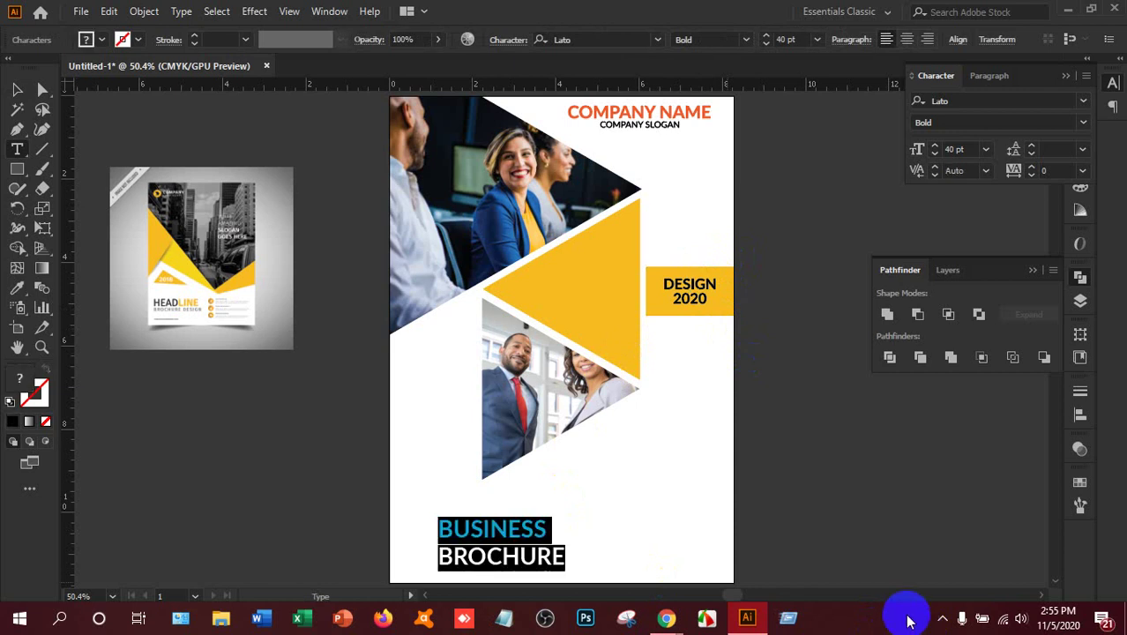
key("ctrl+t")
key("Escape")
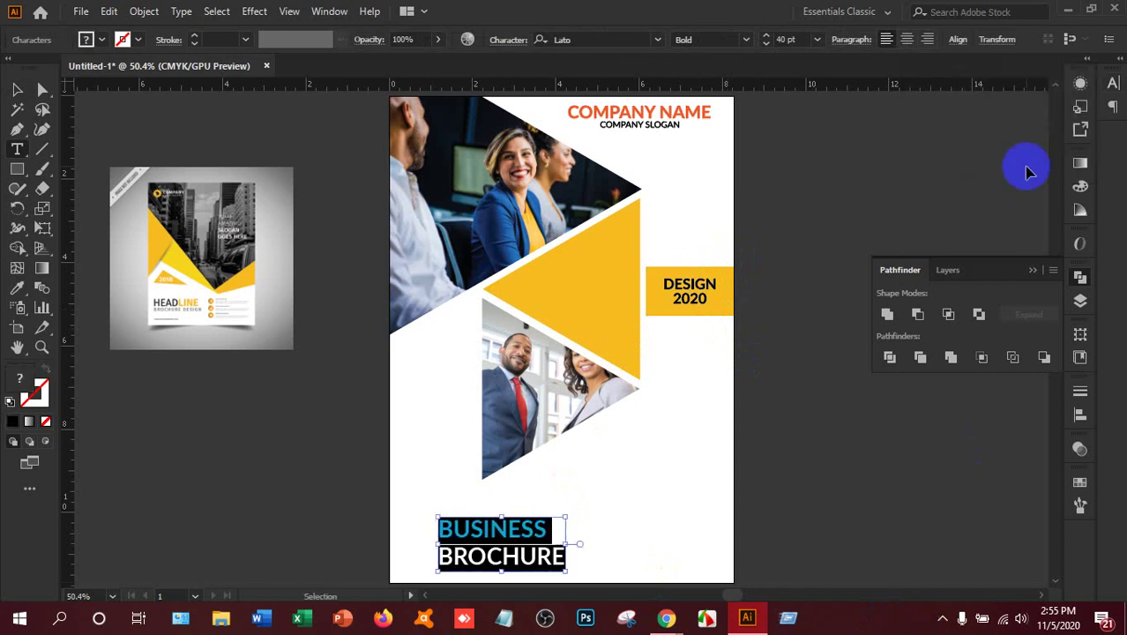
key("ctrl+t")
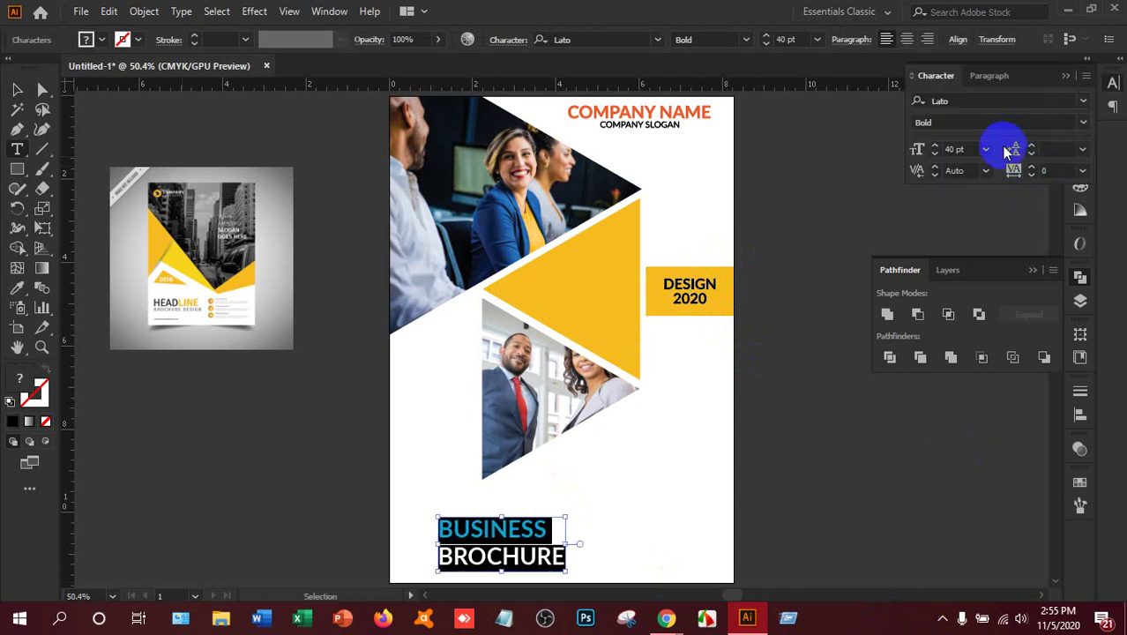
left_click(1049, 148)
type("40")
key("Return")
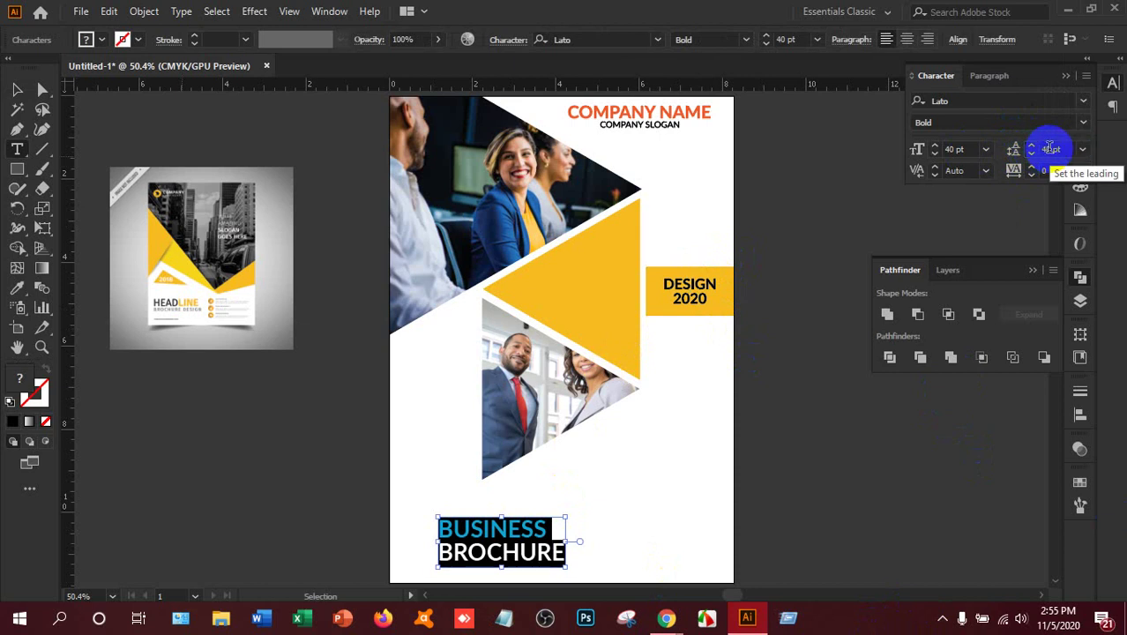
left_click(911, 255)
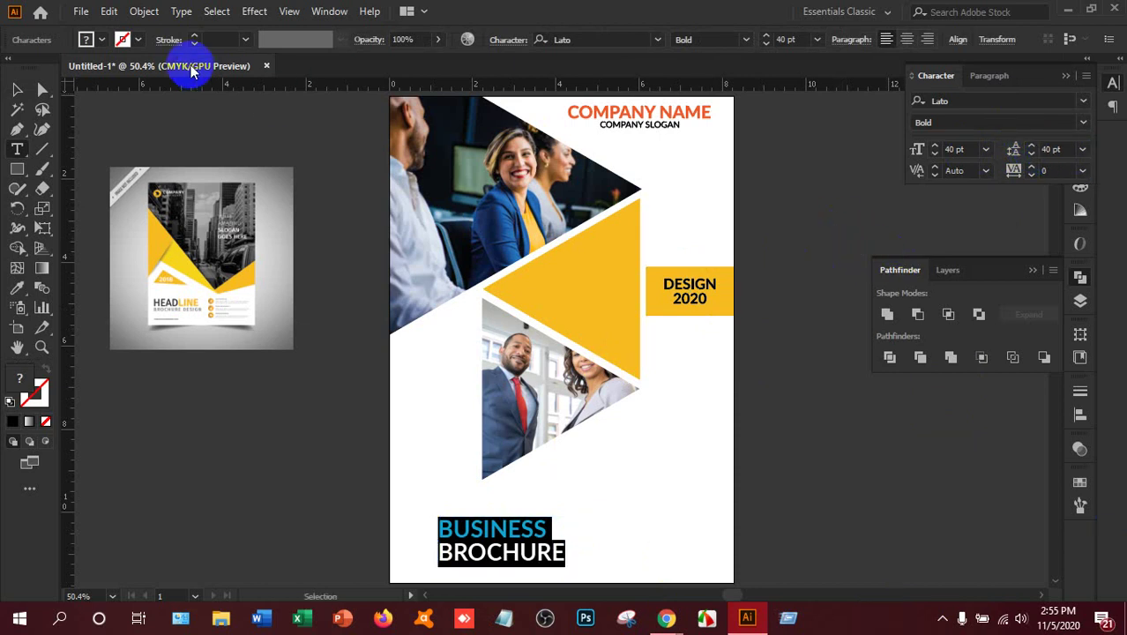
- Move the two-line BUSINESS BROCHURE heading into the cover's lower-left corner and deselect it
left_click(17, 89)
scroll(650, 327, "down", 2)
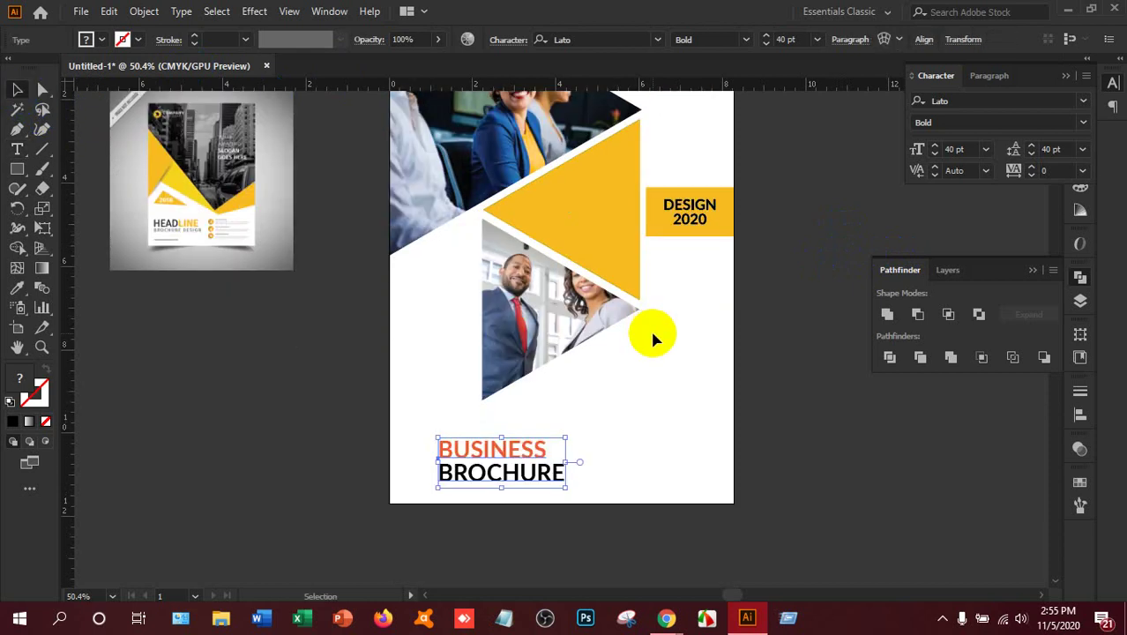
left_click_drag(514, 445, 475, 455)
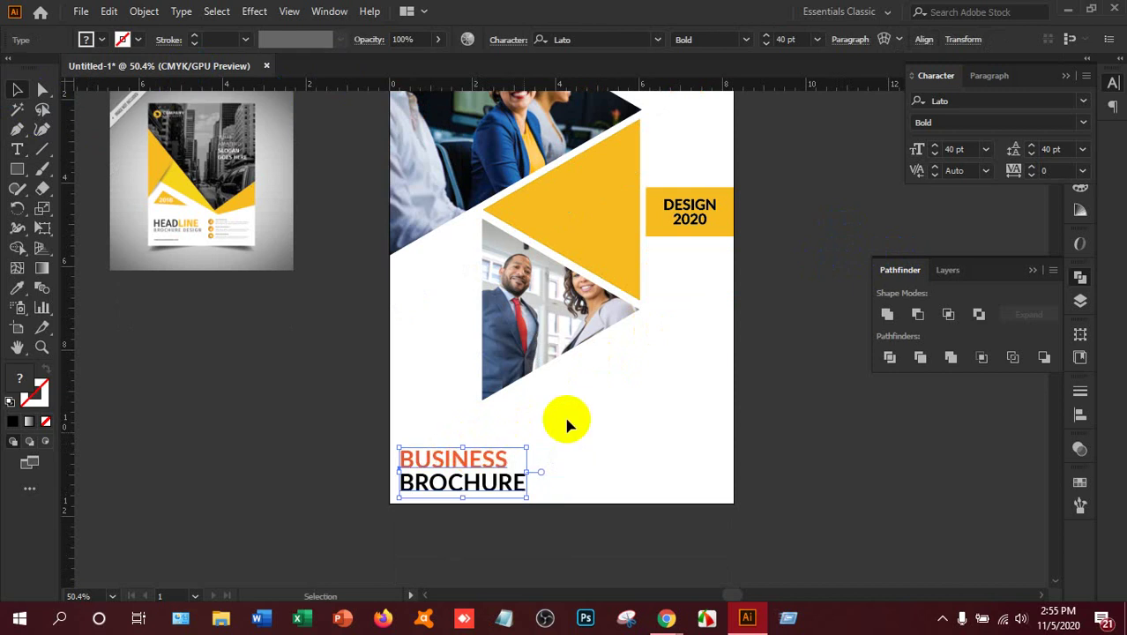
left_click(633, 410)
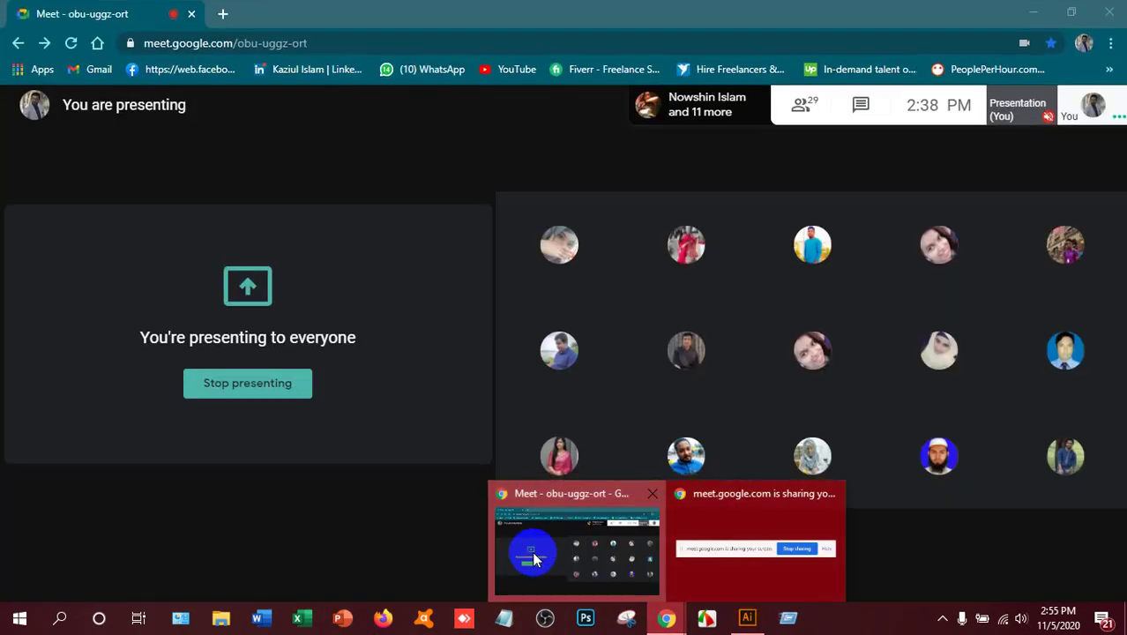
- Switch to Chrome and search Google for "lorem ipsum" in a new tab
left_click(528, 554)
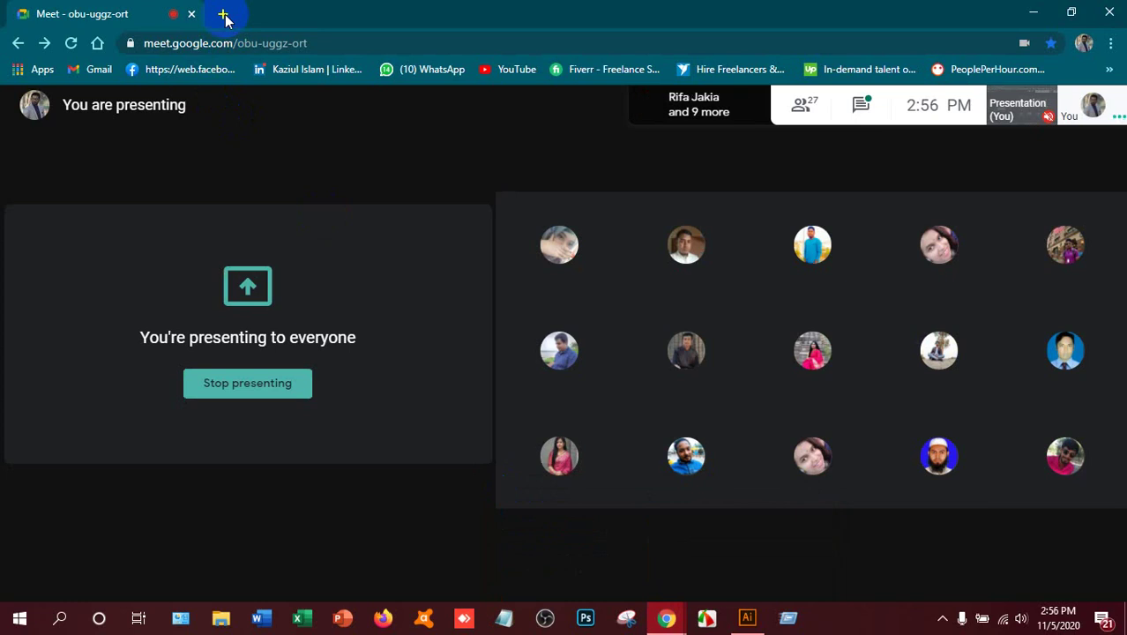
left_click(224, 15)
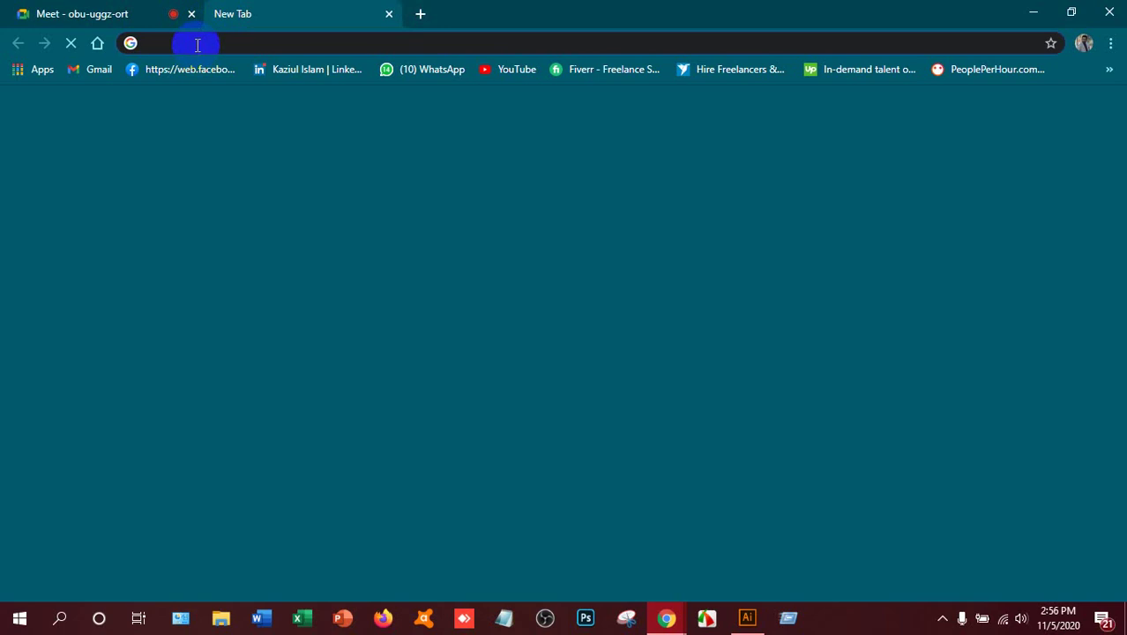
type("L")
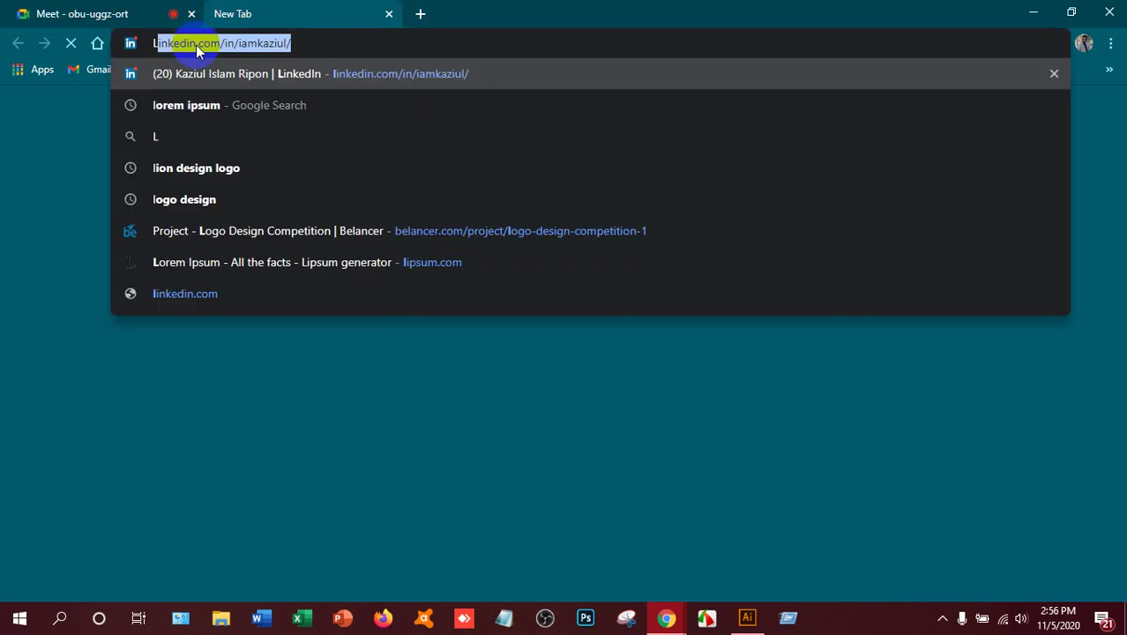
type("orem")
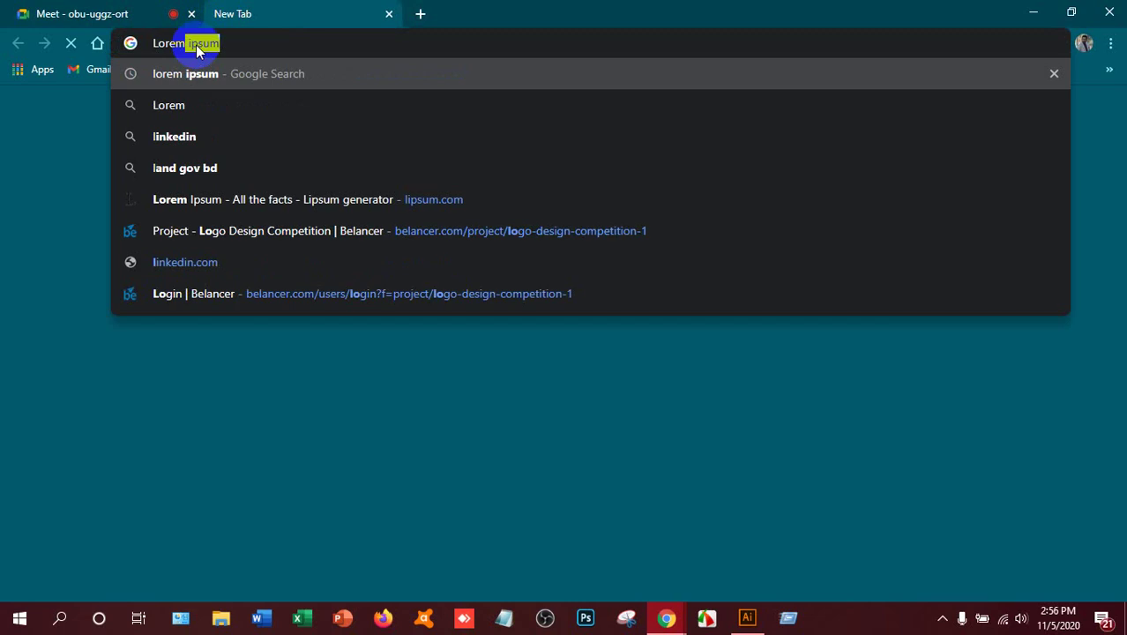
key("Return")
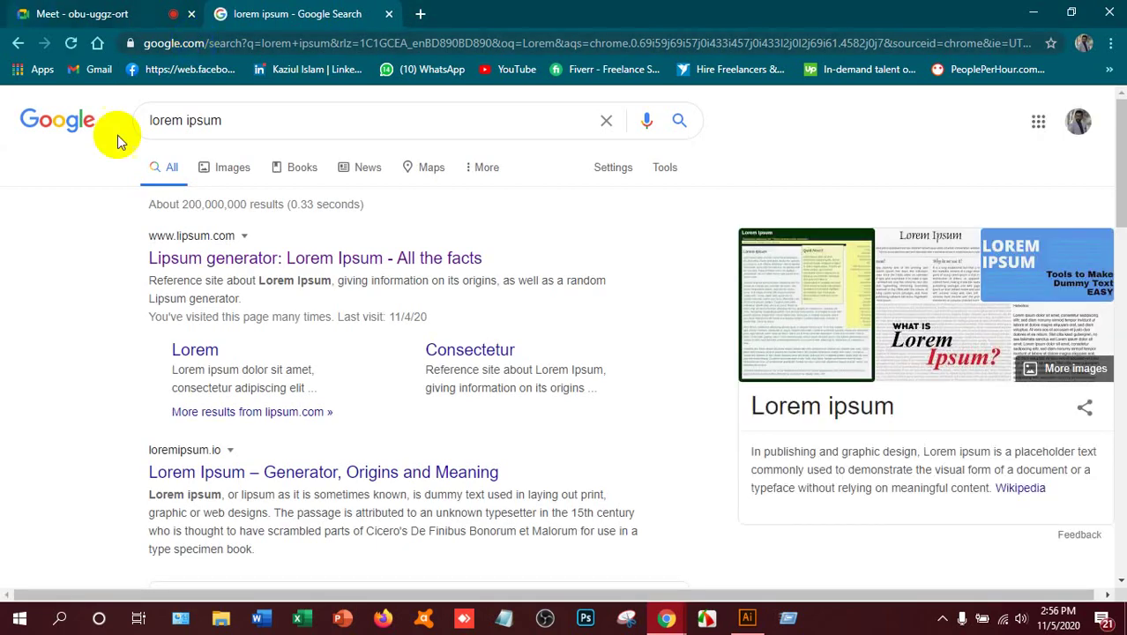
- Open the lipsum.com result and copy the paragraph under "What is Lorem Ipsum?"
left_click(293, 264)
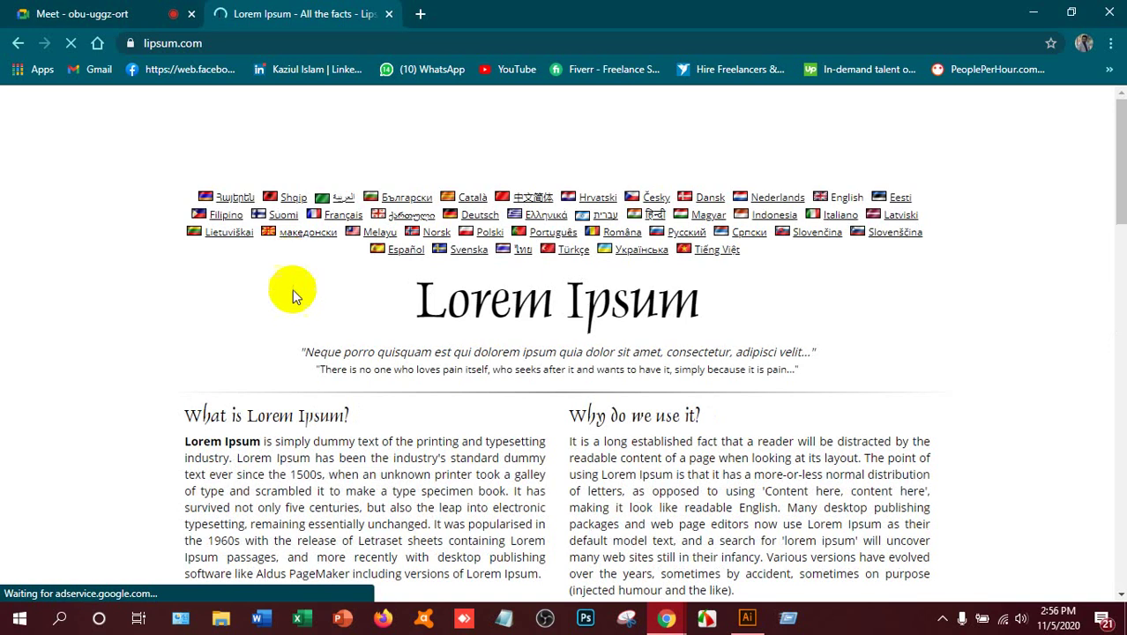
scroll(476, 414, "down", 4)
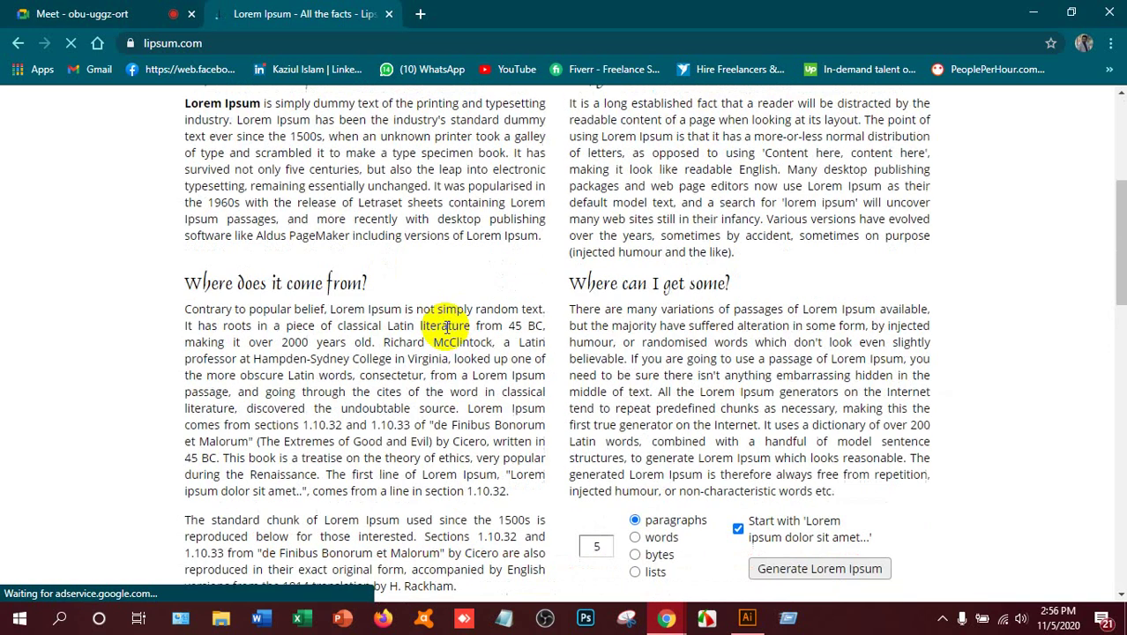
scroll(507, 335, "up", 3)
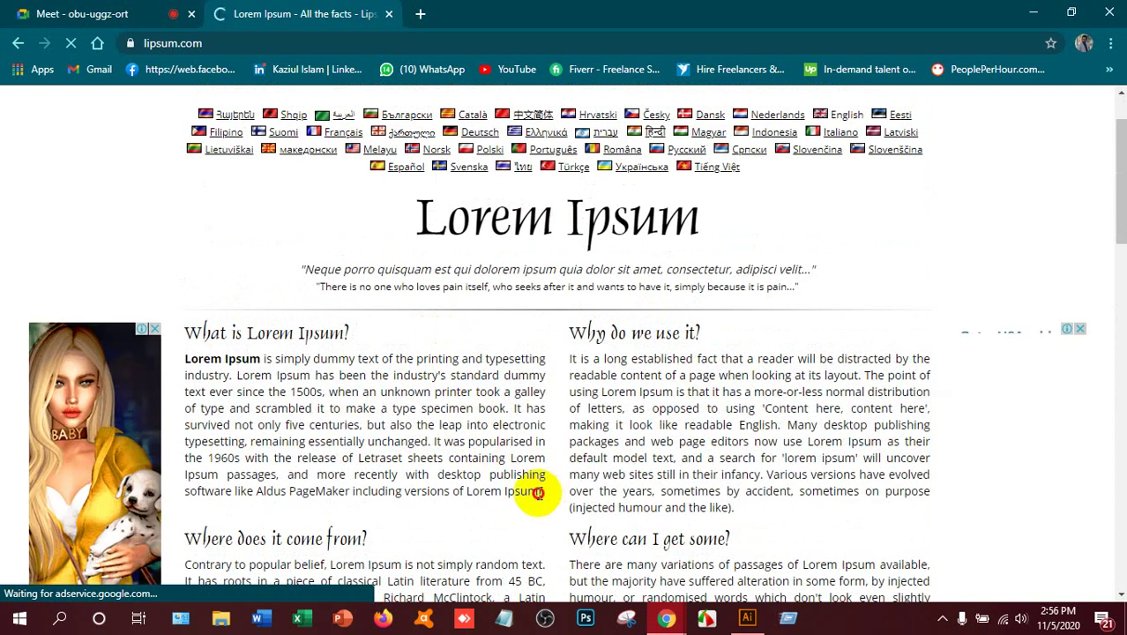
left_click_drag(538, 494, 183, 362)
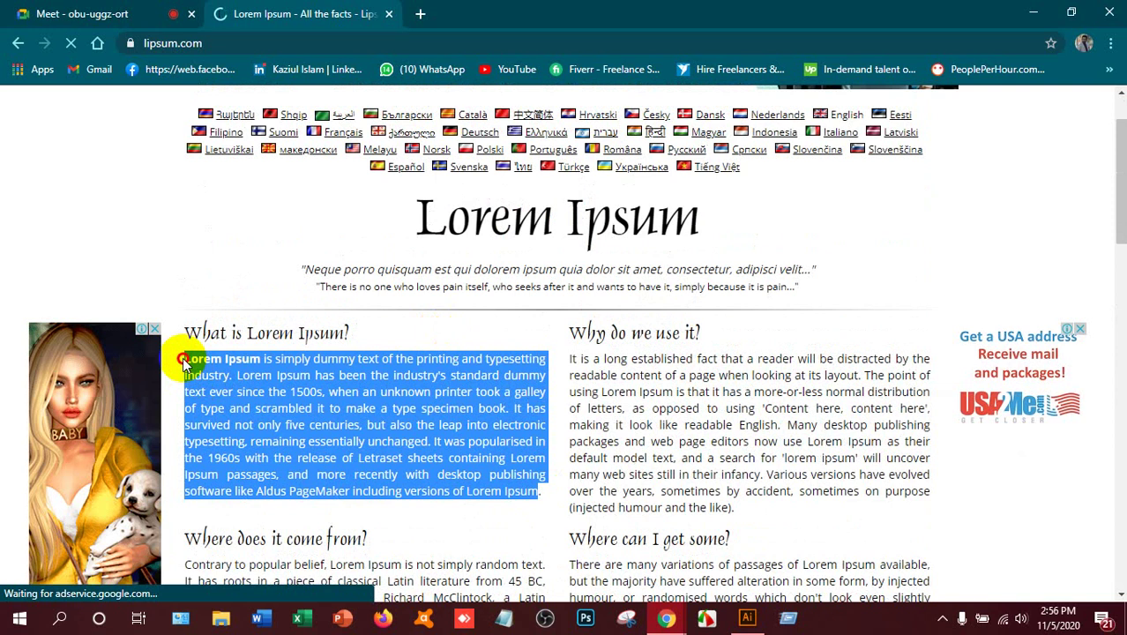
right_click(212, 358)
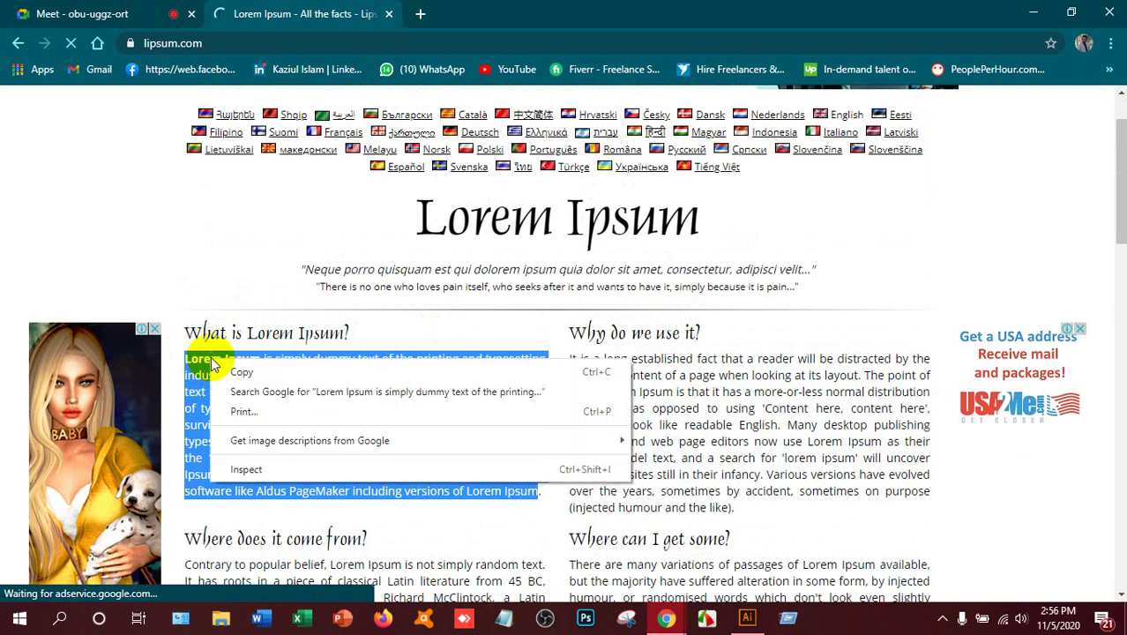
left_click(310, 374)
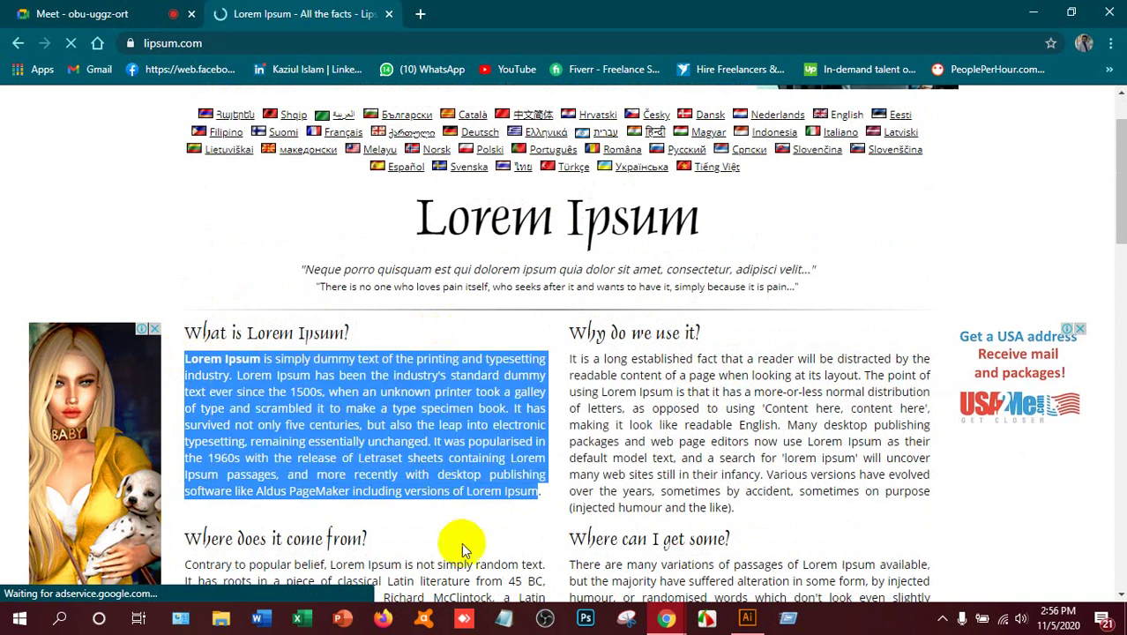
- Switch back to Illustrator and draw a text area about 4 in wide and 1.07 in high beside the BUSINESS BROCHURE heading
left_click(733, 620)
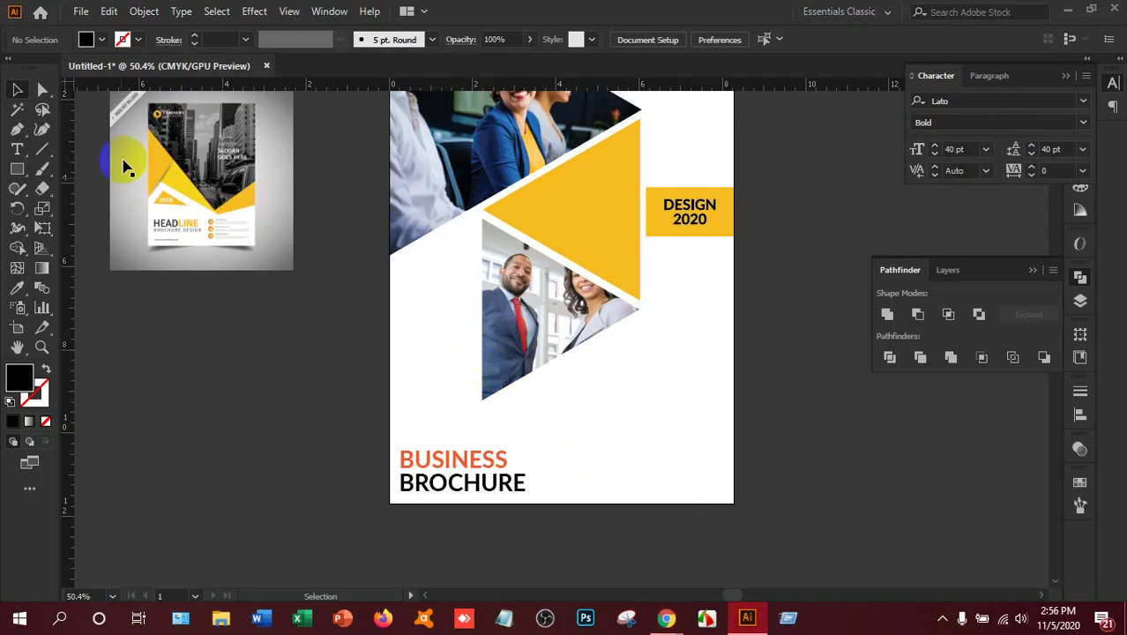
left_click(17, 150)
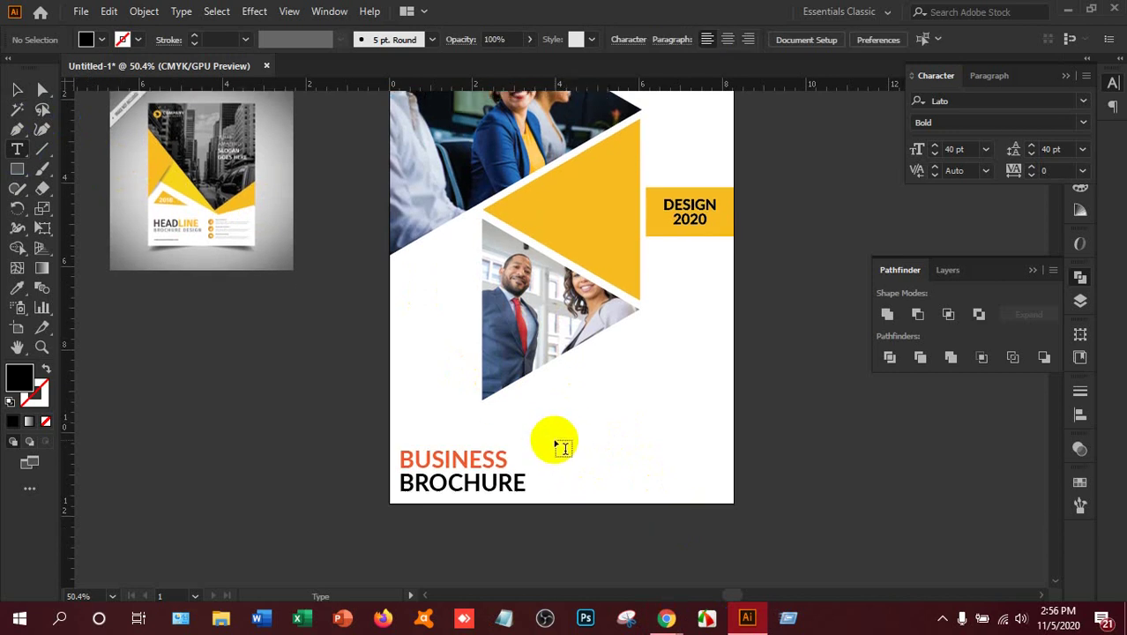
left_click_drag(558, 450, 723, 495)
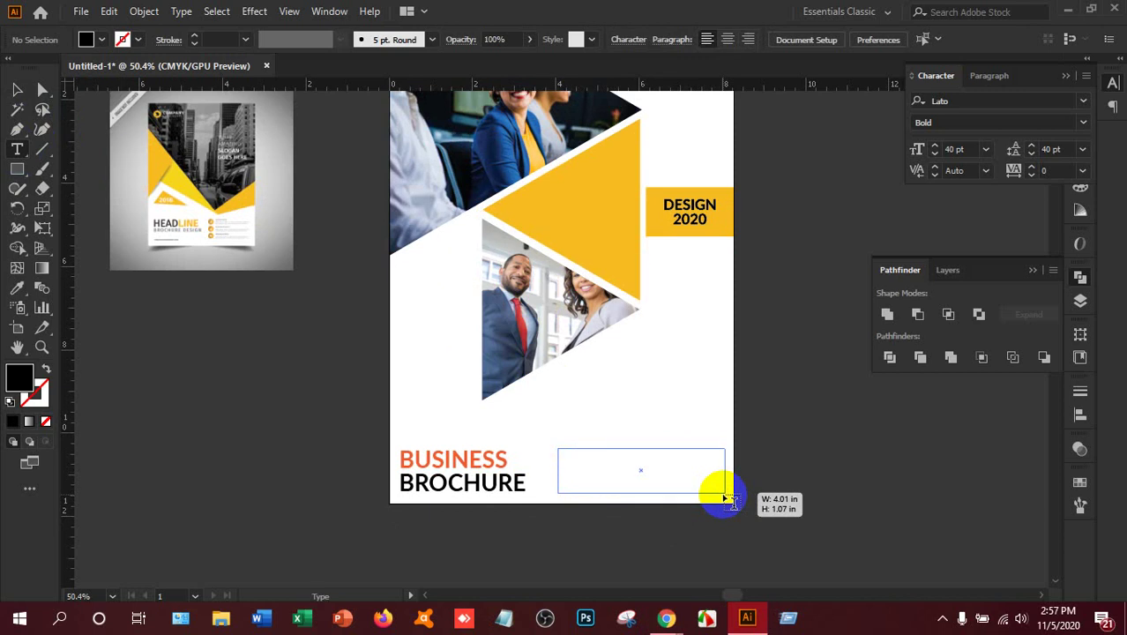
left_click_drag(725, 498, 722, 495)
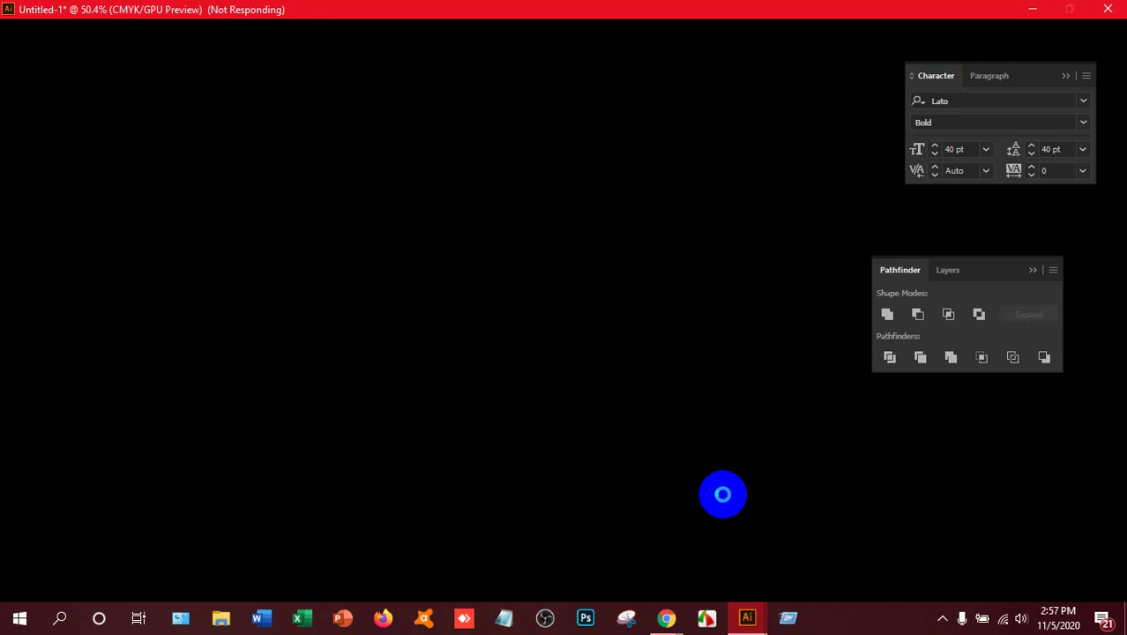
- Set the placeholder text in the new text area to 12 pt
left_click_drag(722, 493, 722, 492)
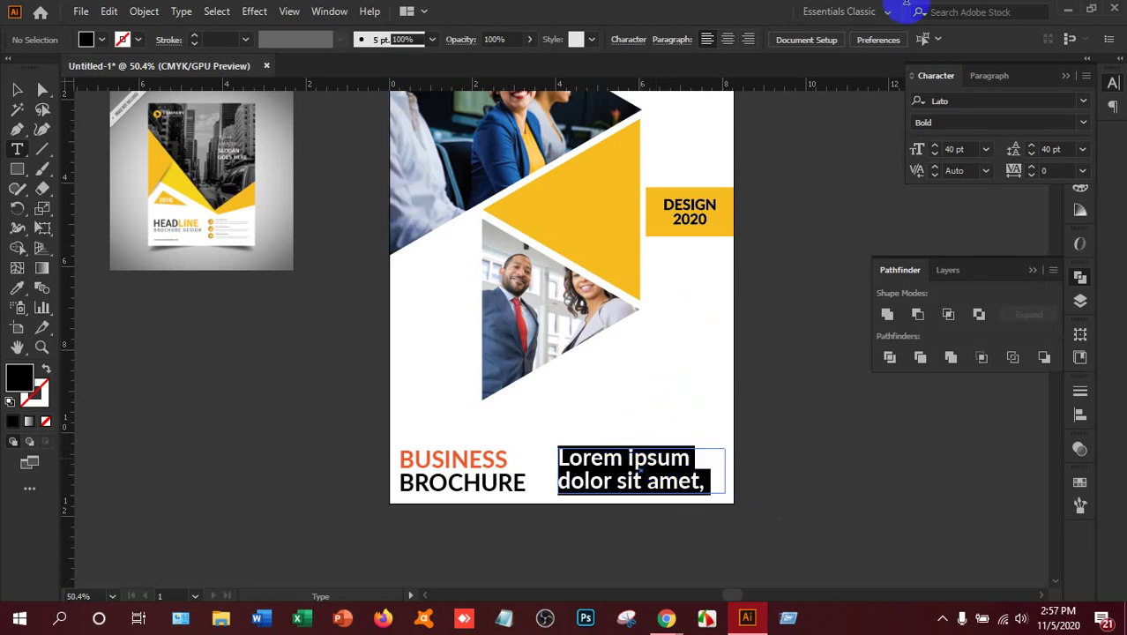
left_click(713, 445)
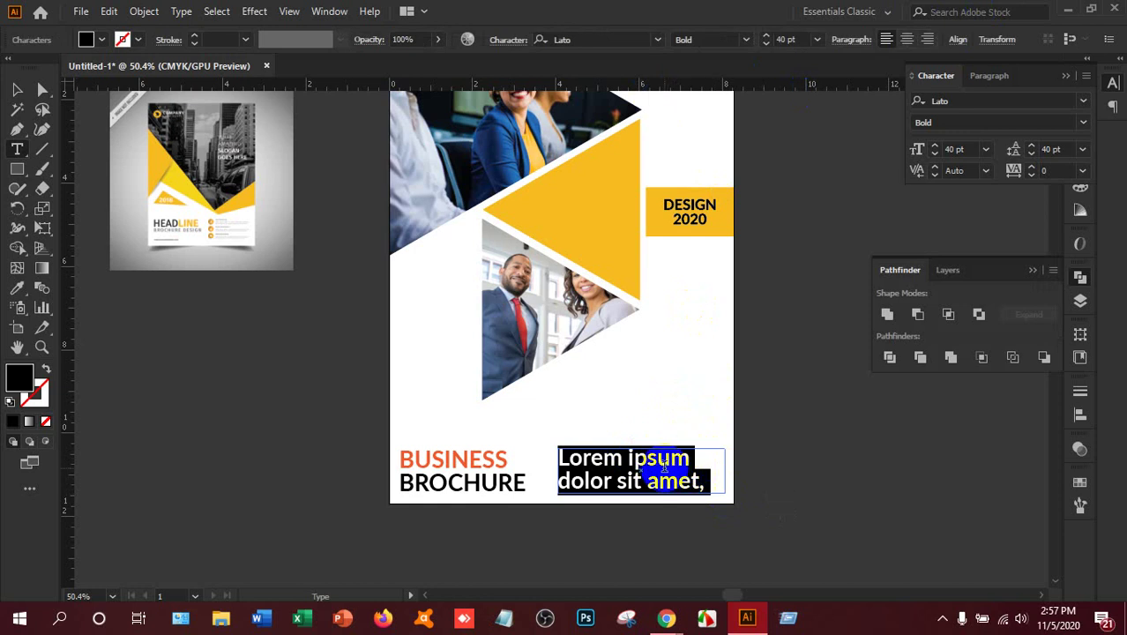
left_click(815, 40)
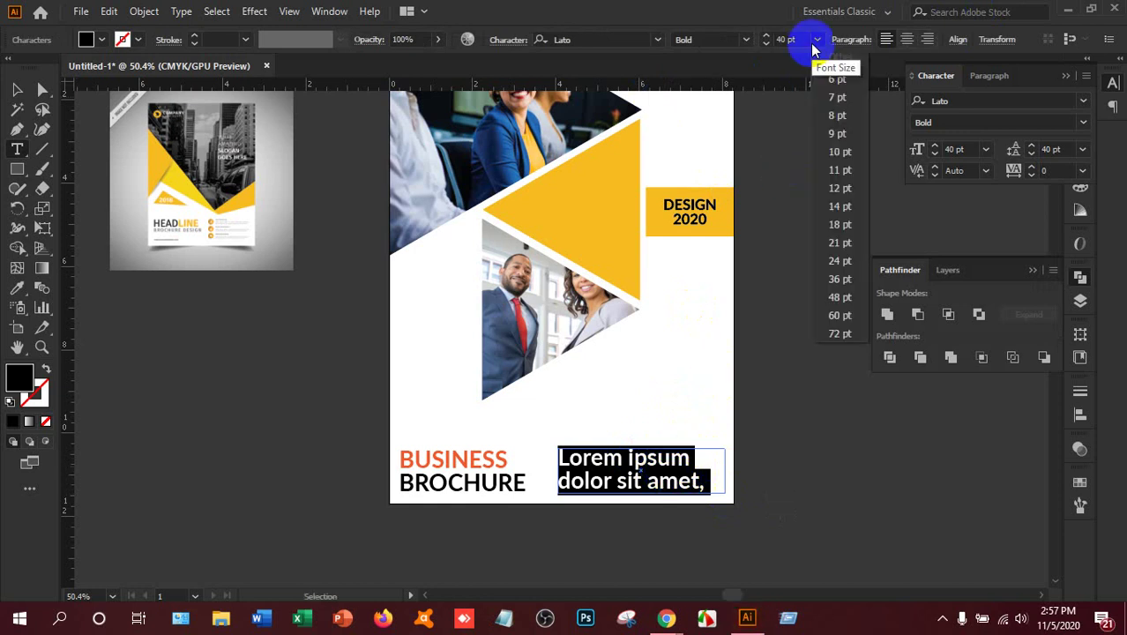
left_click(836, 208)
left_click(818, 40)
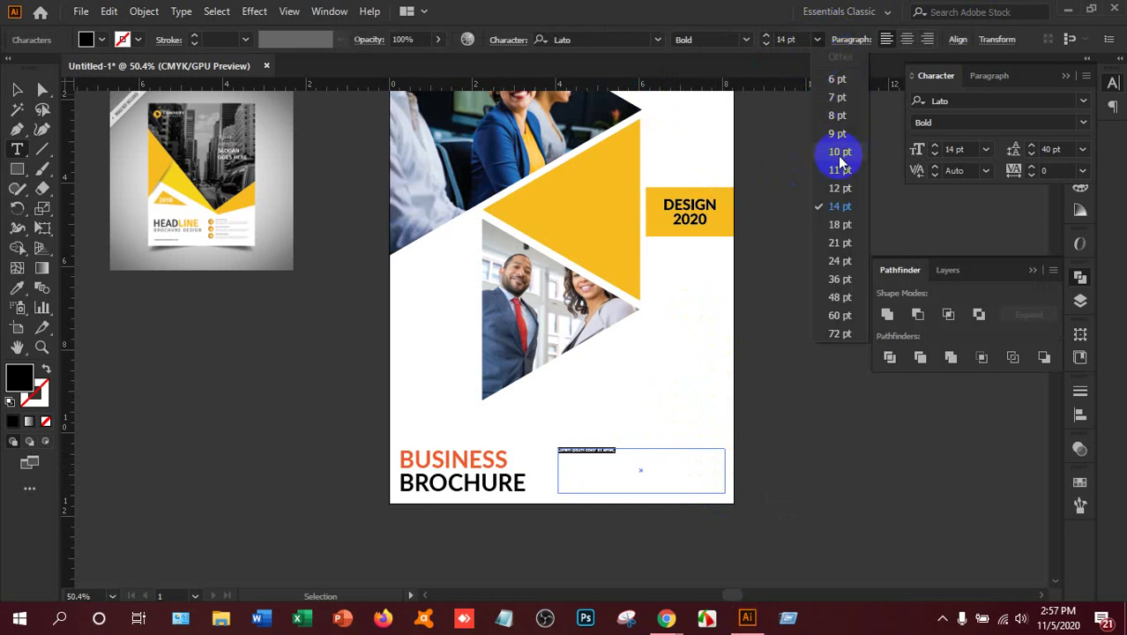
left_click(839, 188)
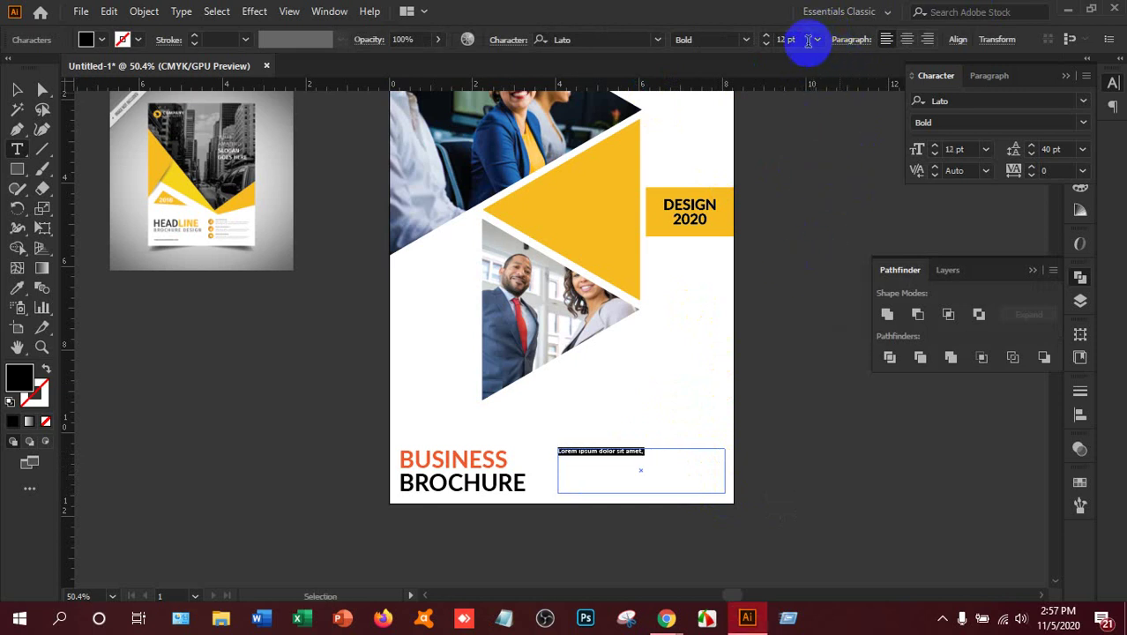
left_click(201, 198)
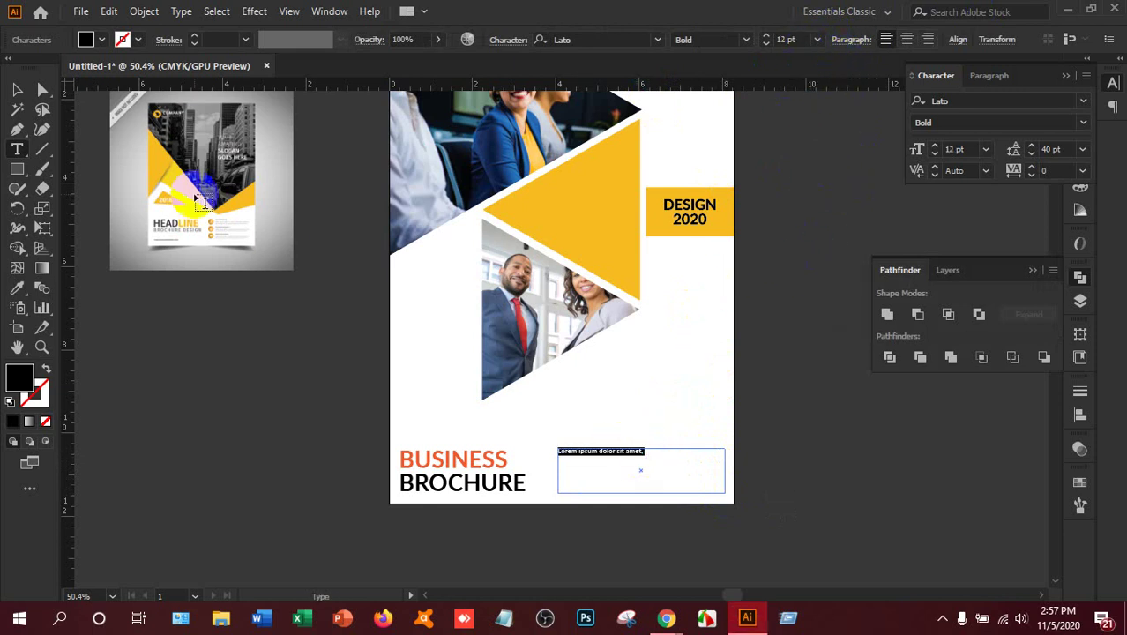
- Extend the text area upward and replace its placeholder text with the copied Lorem Ipsum paragraph
left_click(17, 90)
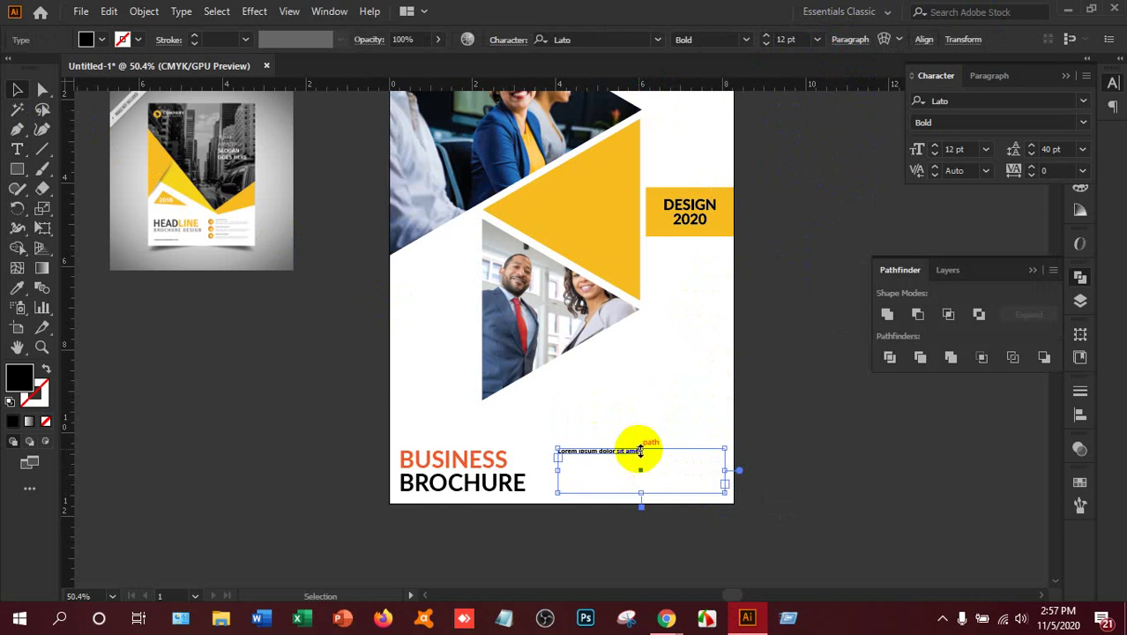
left_click_drag(640, 451, 624, 412, "alt")
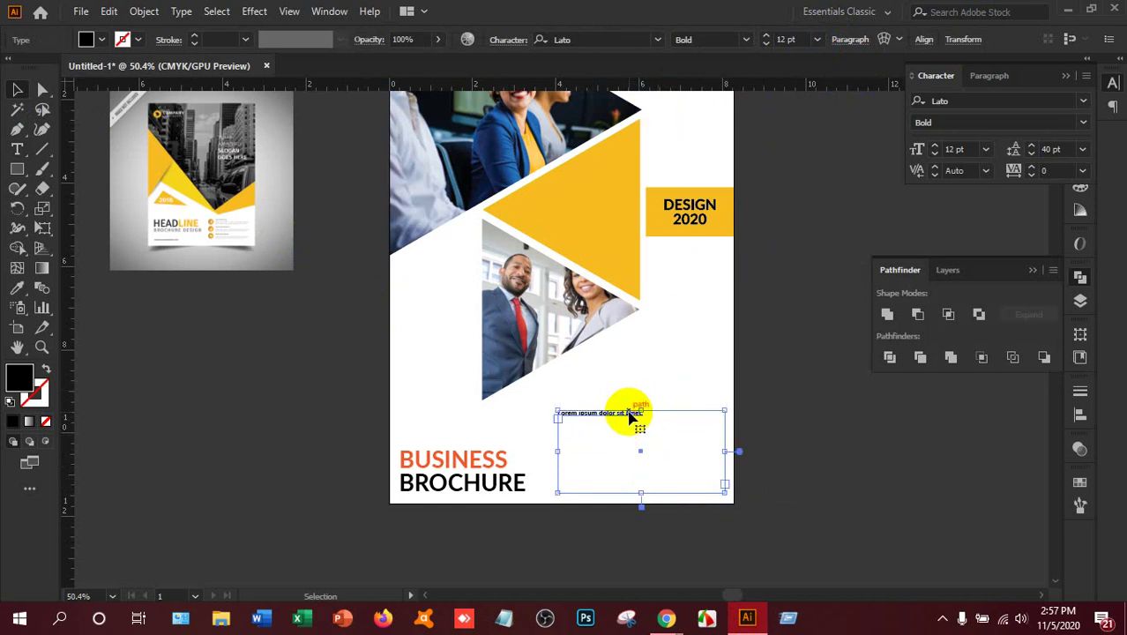
double_click(630, 419)
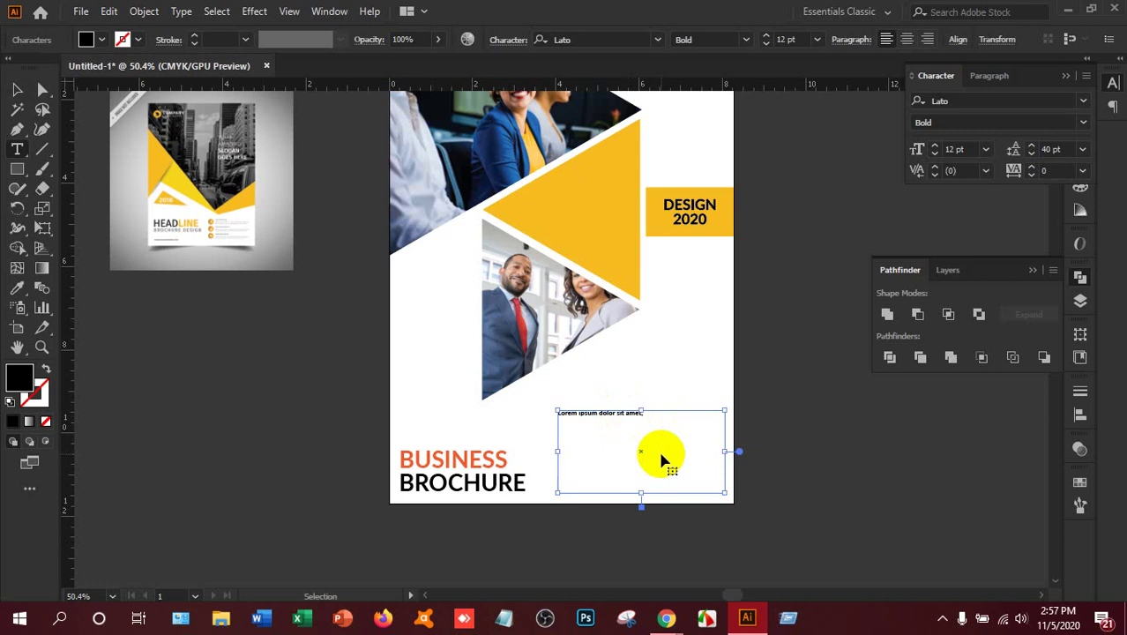
key("ctrl+a")
key("ctrl+v")
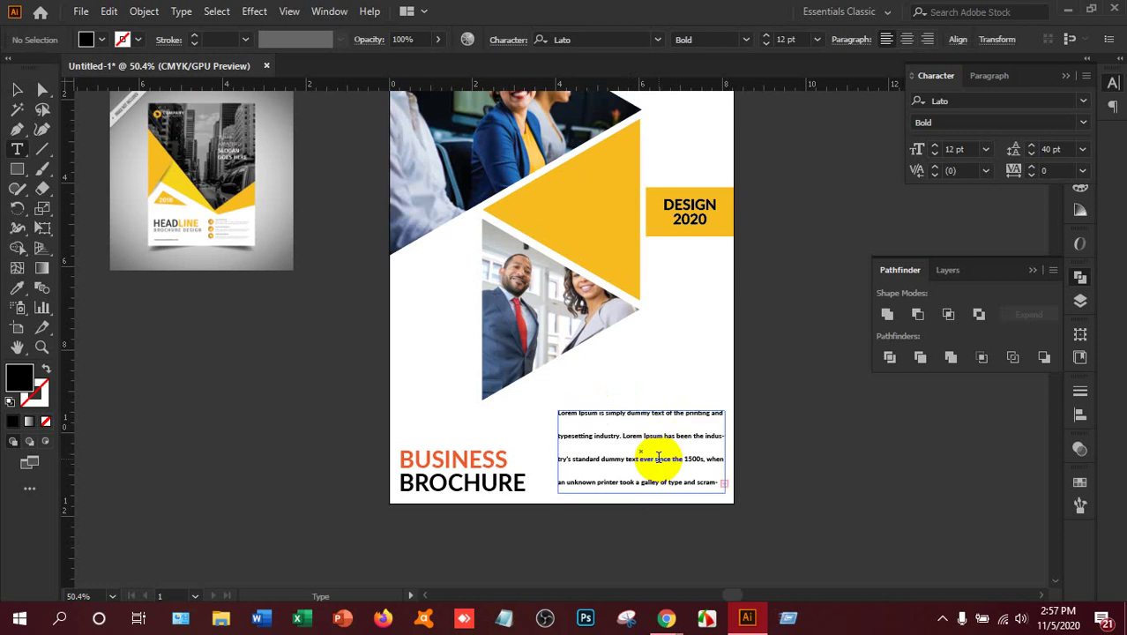
- Set the leading of the whole Lorem Ipsum paragraph to 12 pt
triple_click(652, 461)
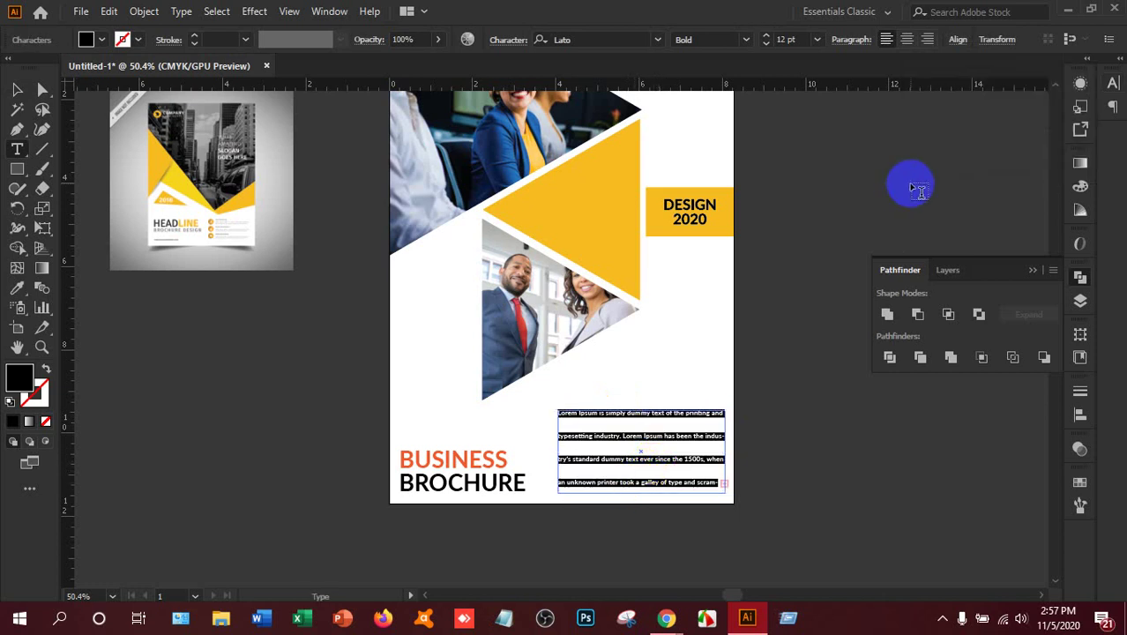
key("ctrl+t")
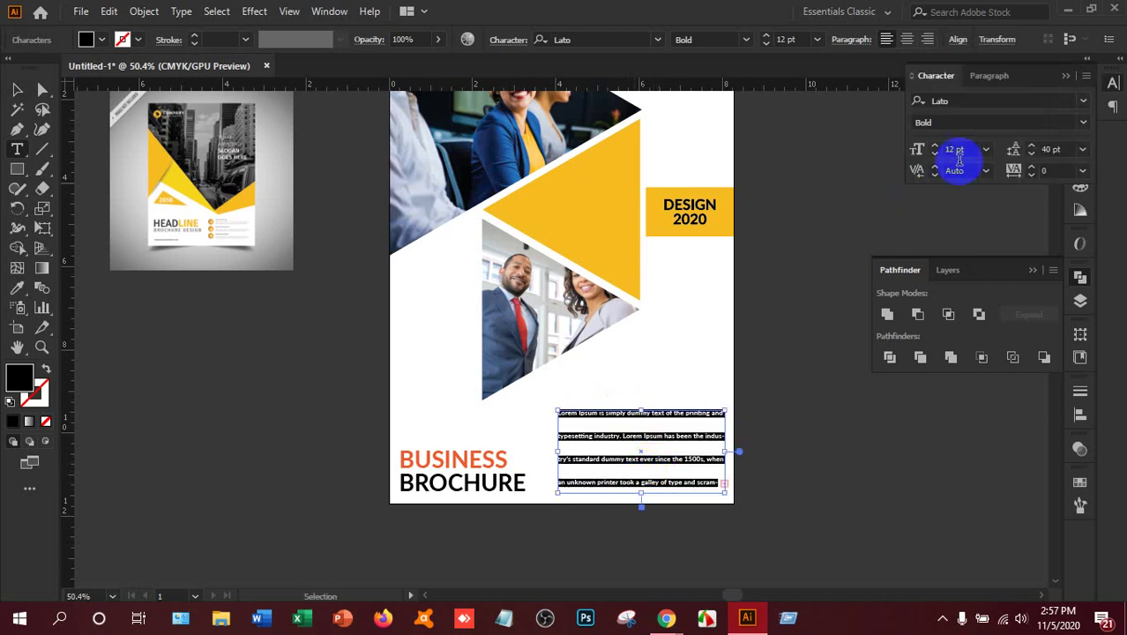
left_click(1046, 149)
type("12")
key("Return")
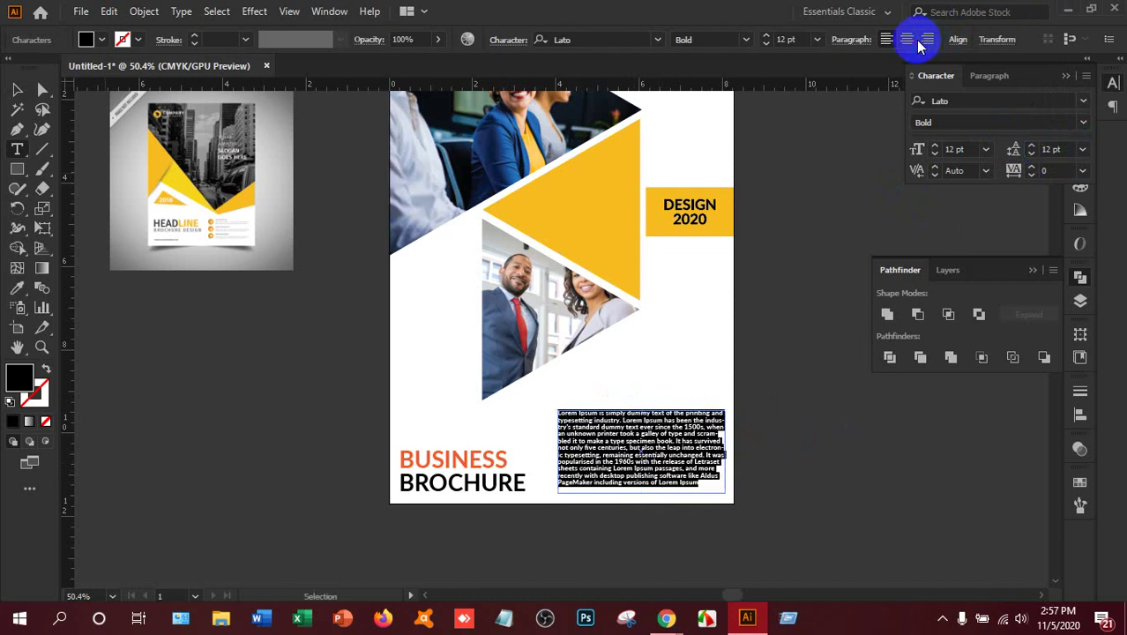
- Justify the Lorem Ipsum paragraph with its last line aligned left
left_click(954, 40)
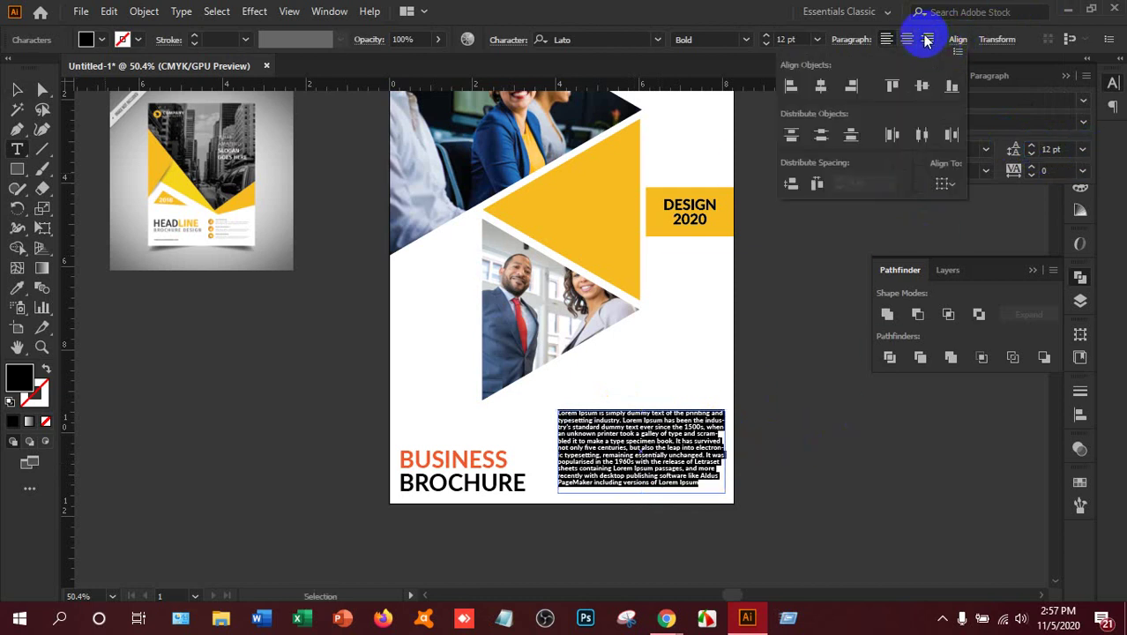
left_click(987, 77)
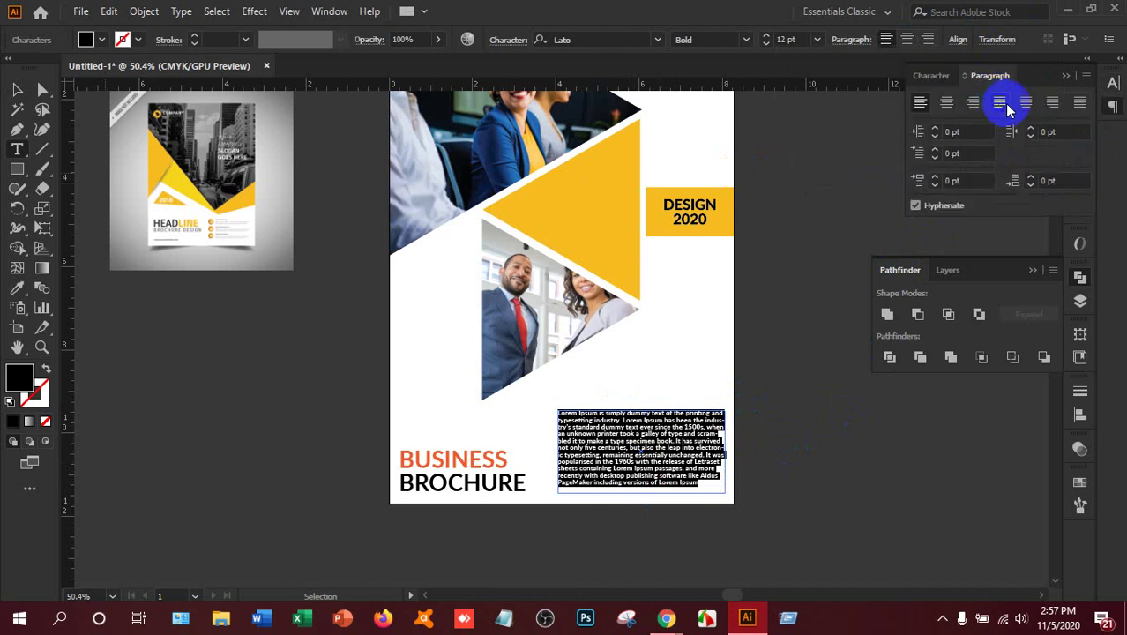
left_click(1003, 104)
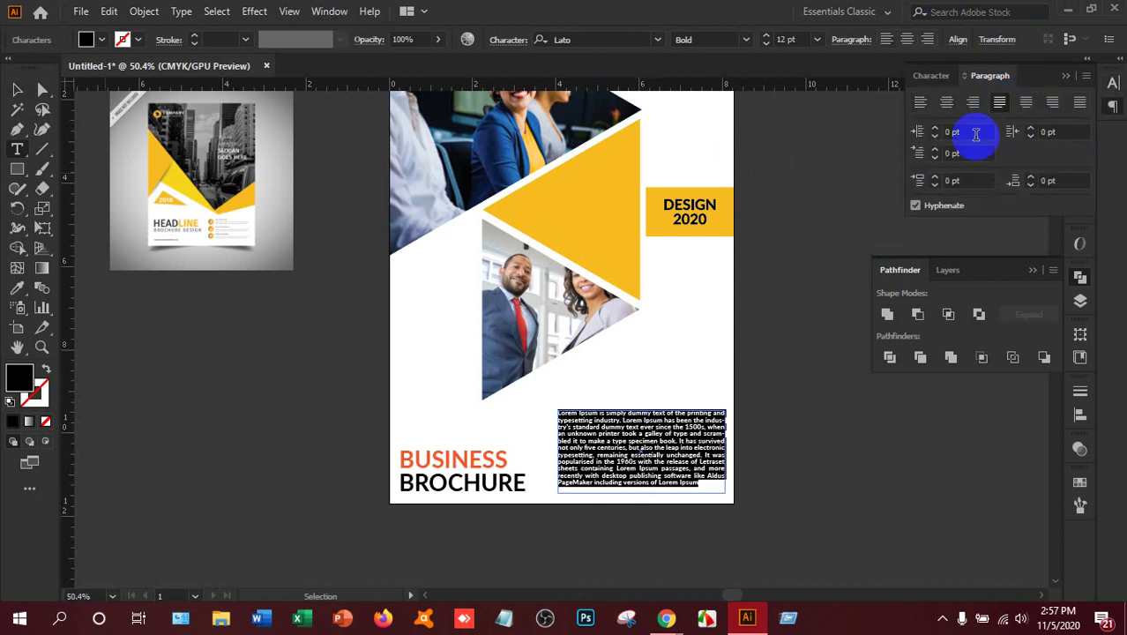
left_click(649, 406)
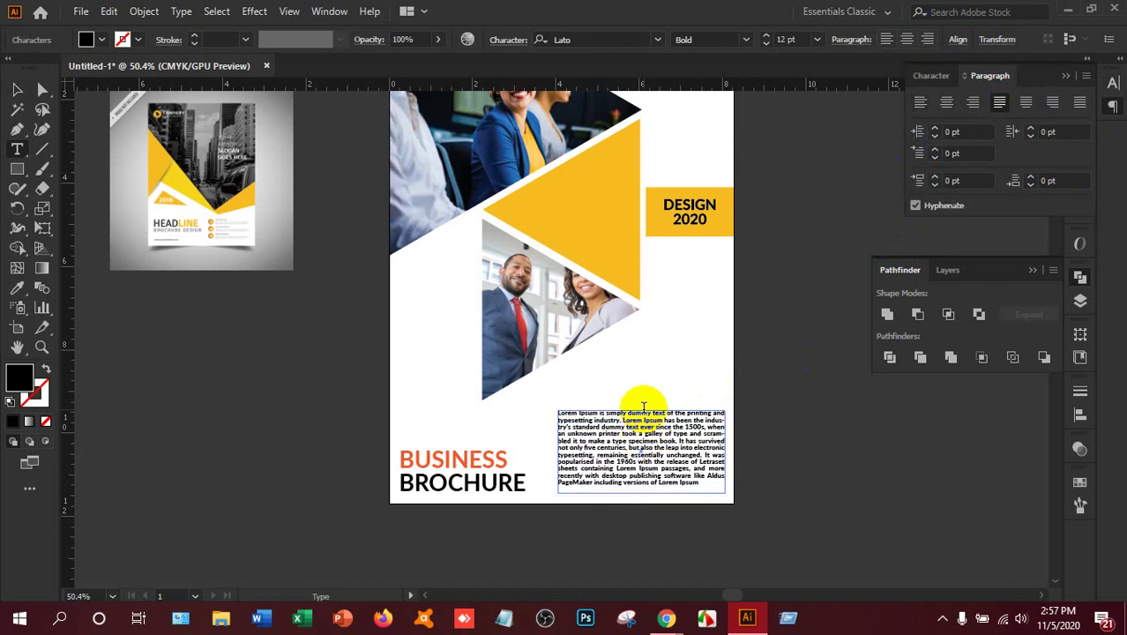
- Nudge the paragraph block down so its last line sits level with the base of BROCHURE, and deselect it
left_click(17, 90)
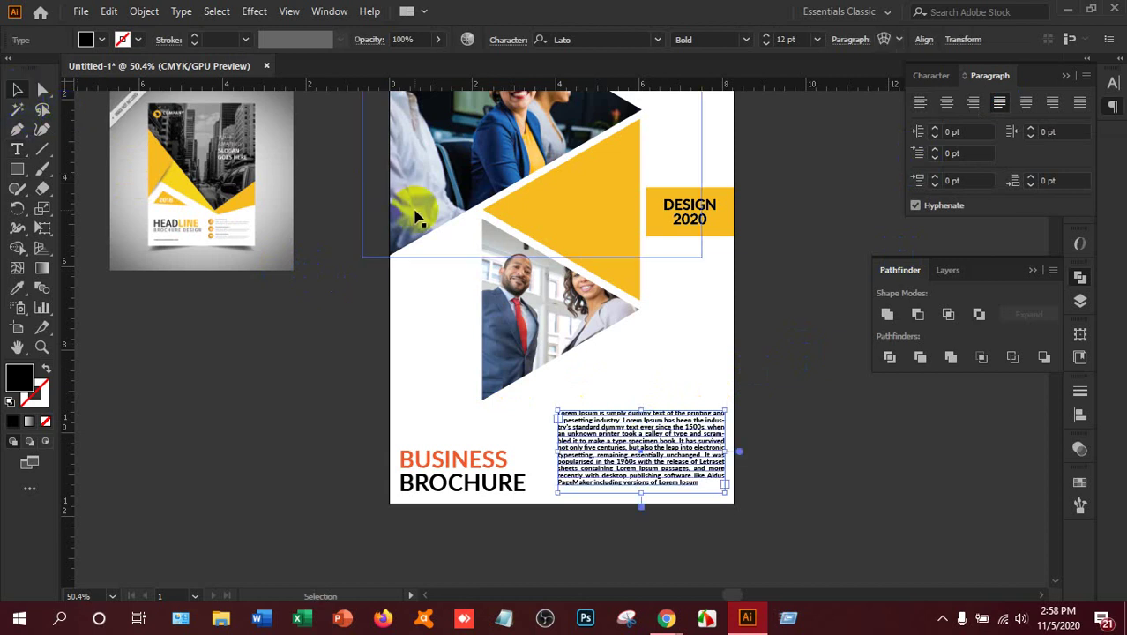
key("Down")
key("Down")
key("Down")
key("Down")
key("Down")
key("Down")
key("Down")
key("Down")
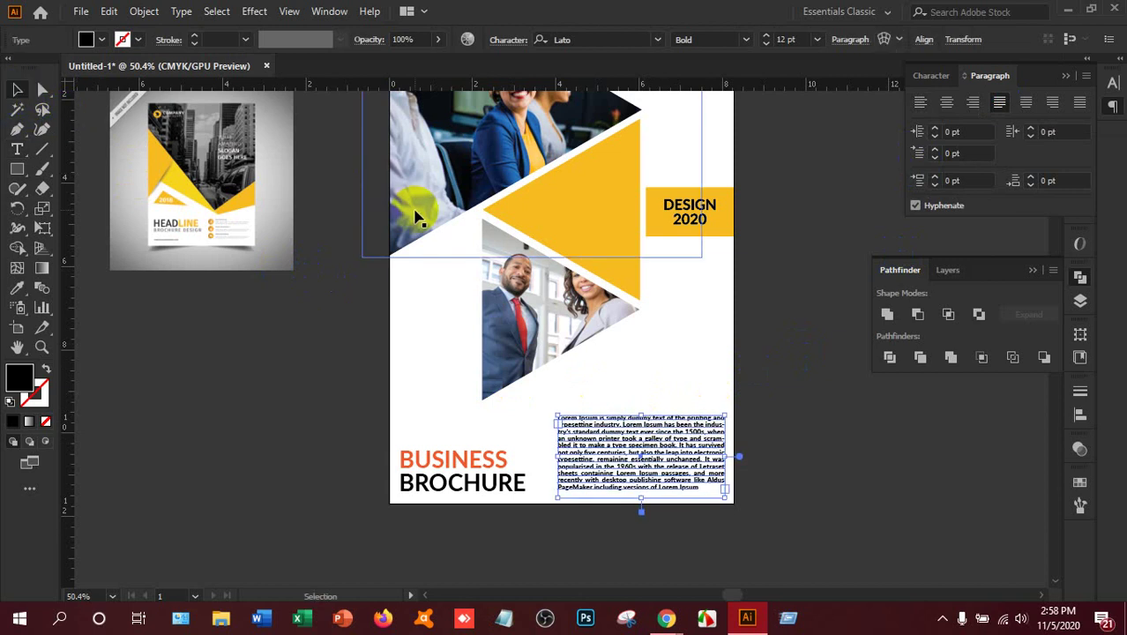
key("Down")
key("Down")
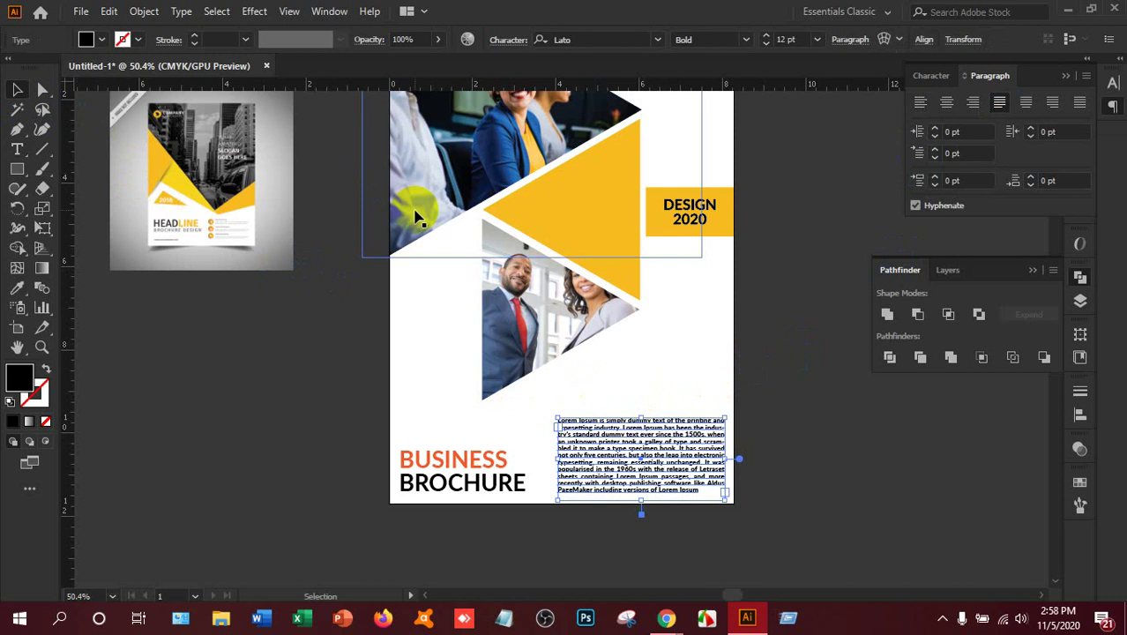
key("Down")
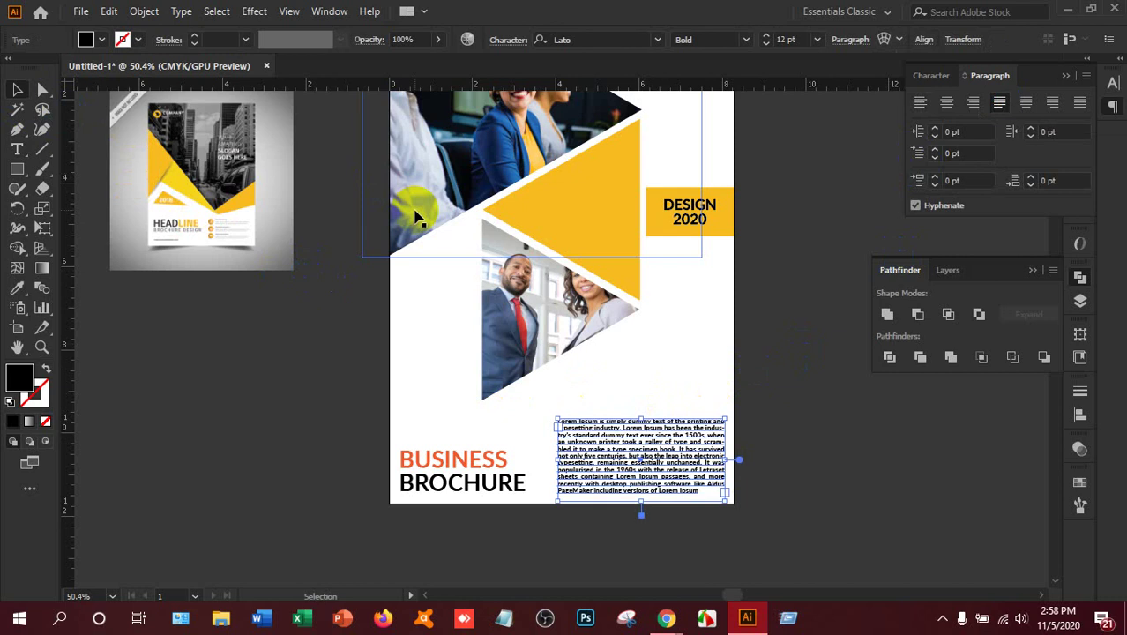
key("Up")
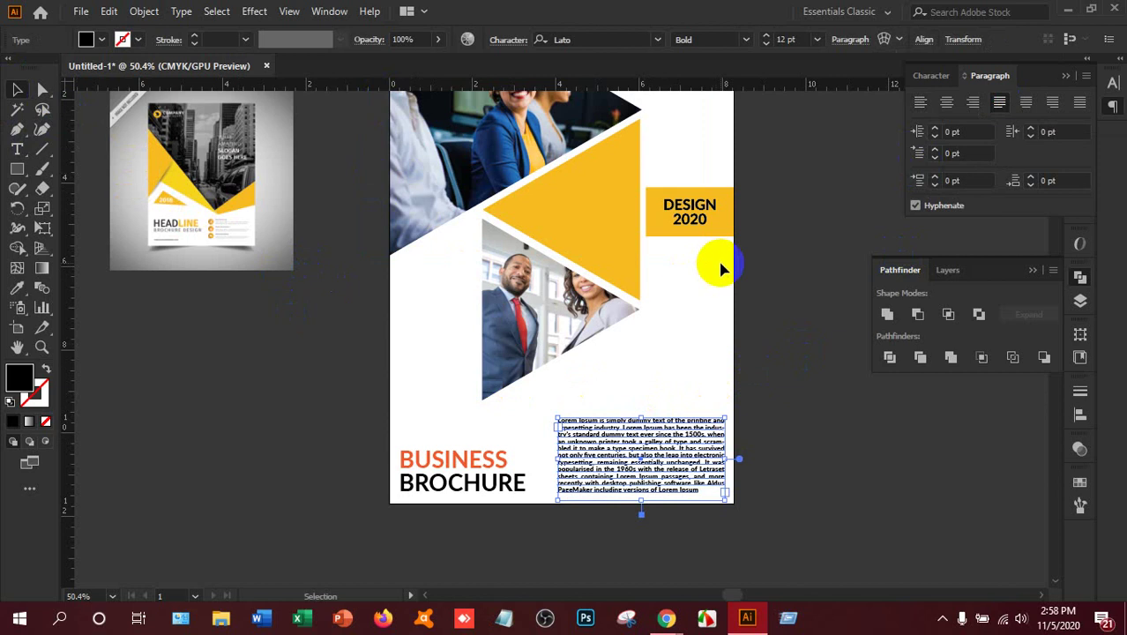
left_click(769, 264)
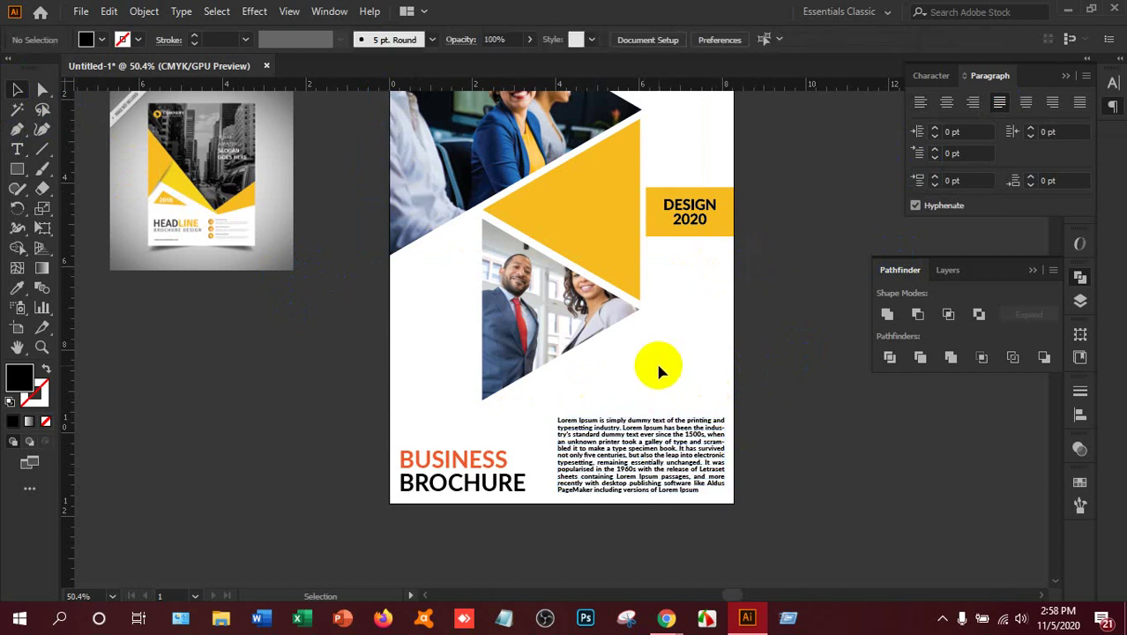
- Duplicate the BUSINESS BROCHURE heading above the Lorem Ipsum paragraph, lined up with the paragraph's left edge
left_click(454, 473)
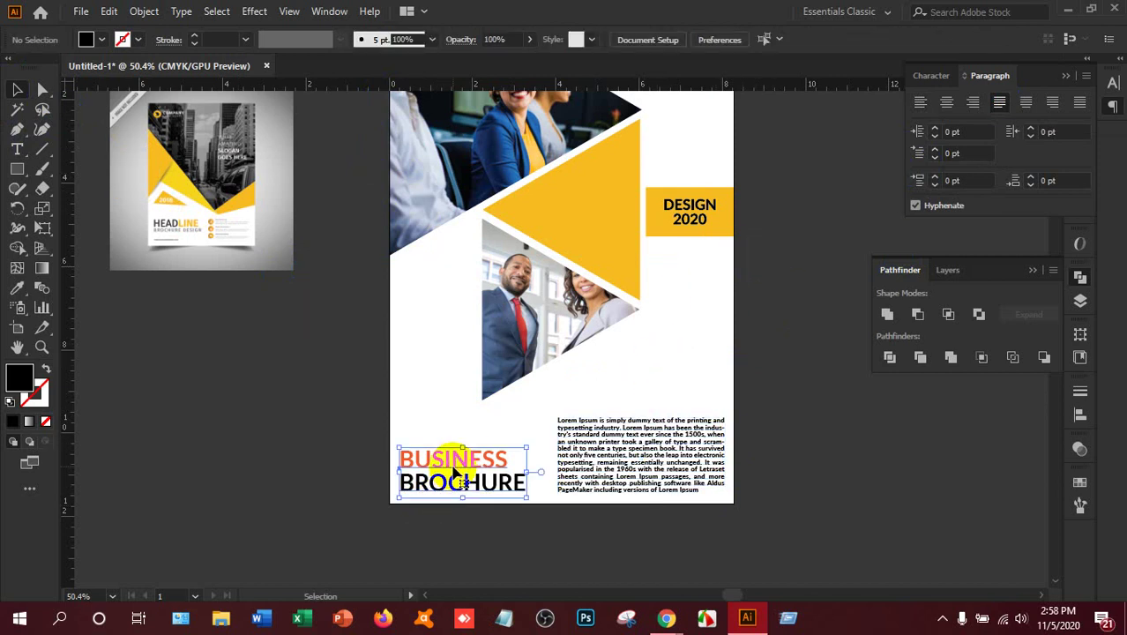
left_click_drag(456, 475, 611, 395)
key("alt+t")
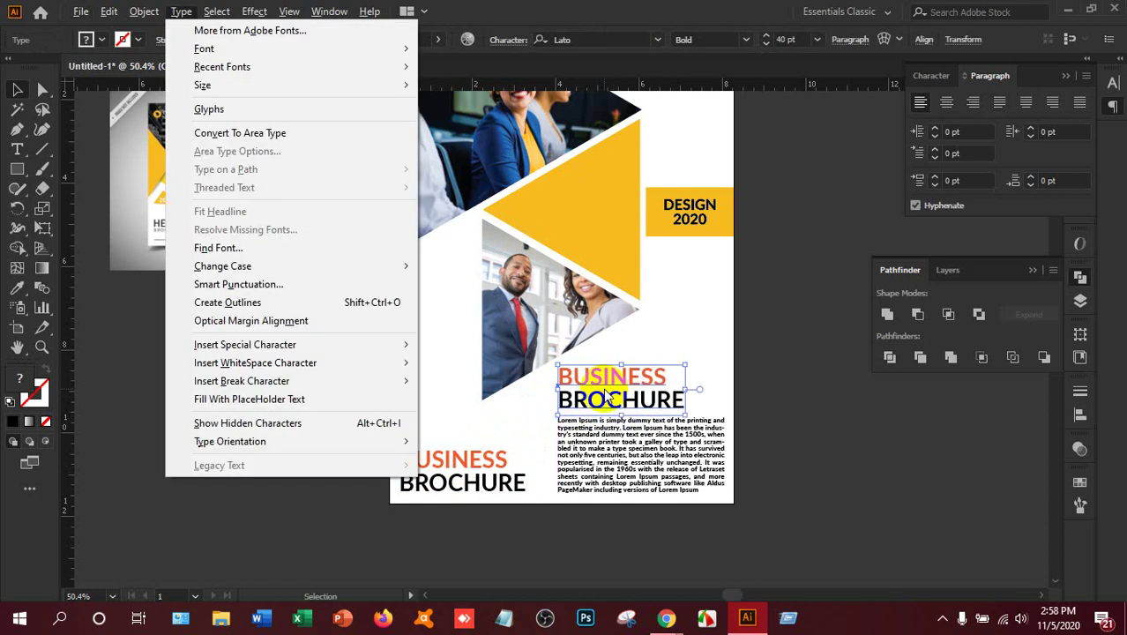
key("Escape")
- Replace the duplicated heading's text with ABOUT US
double_click(608, 396)
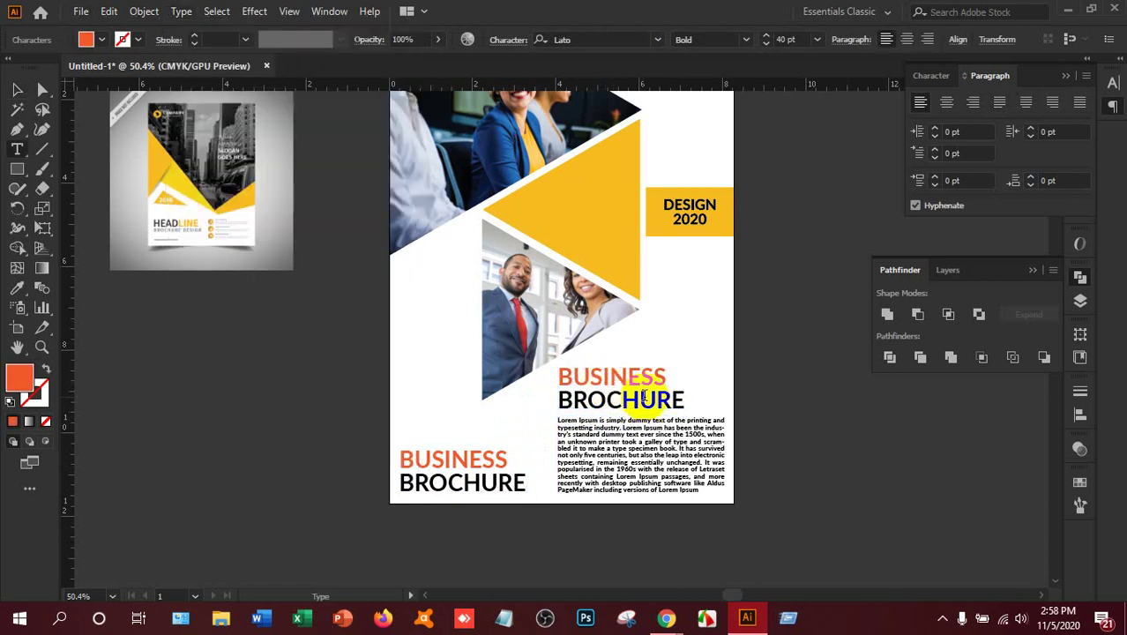
triple_click(646, 400)
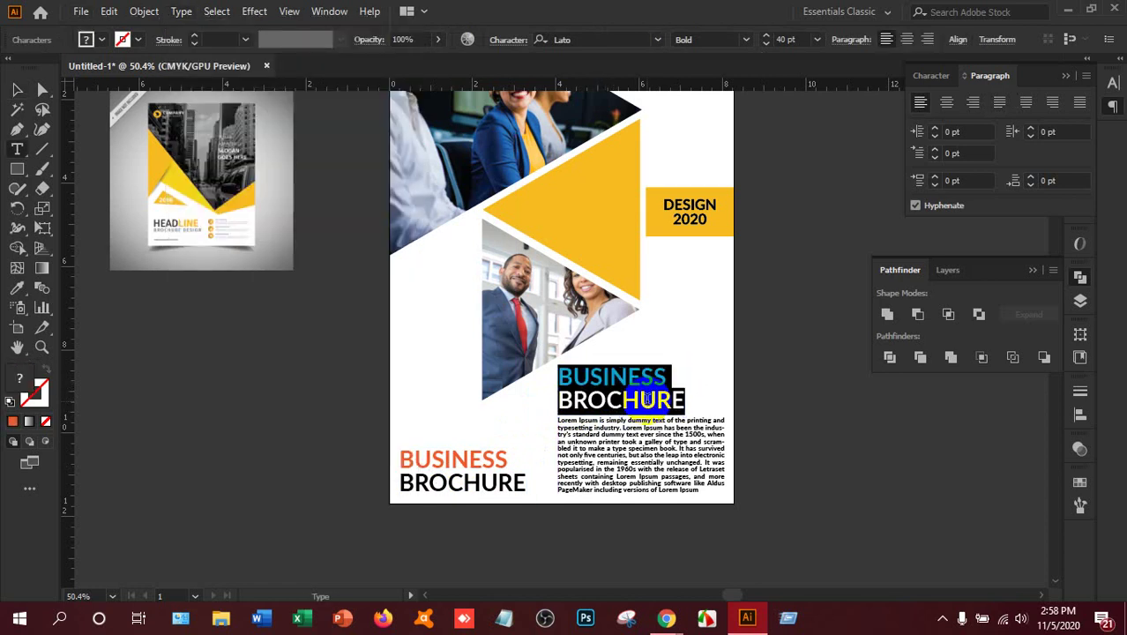
key("BackSpace")
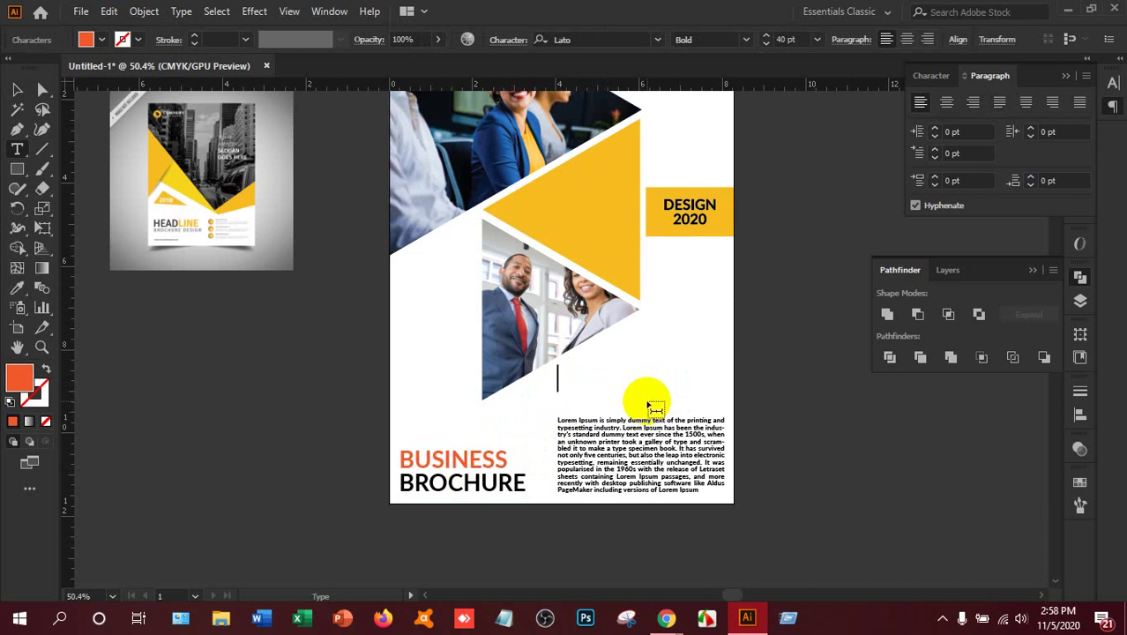
type("AB")
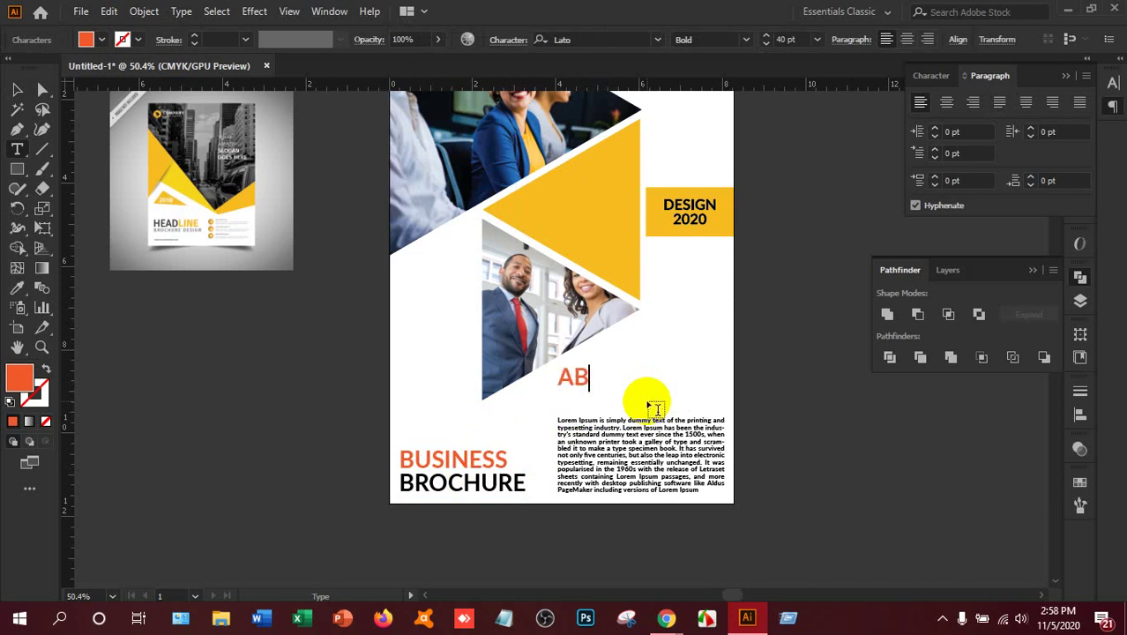
type("OUT US")
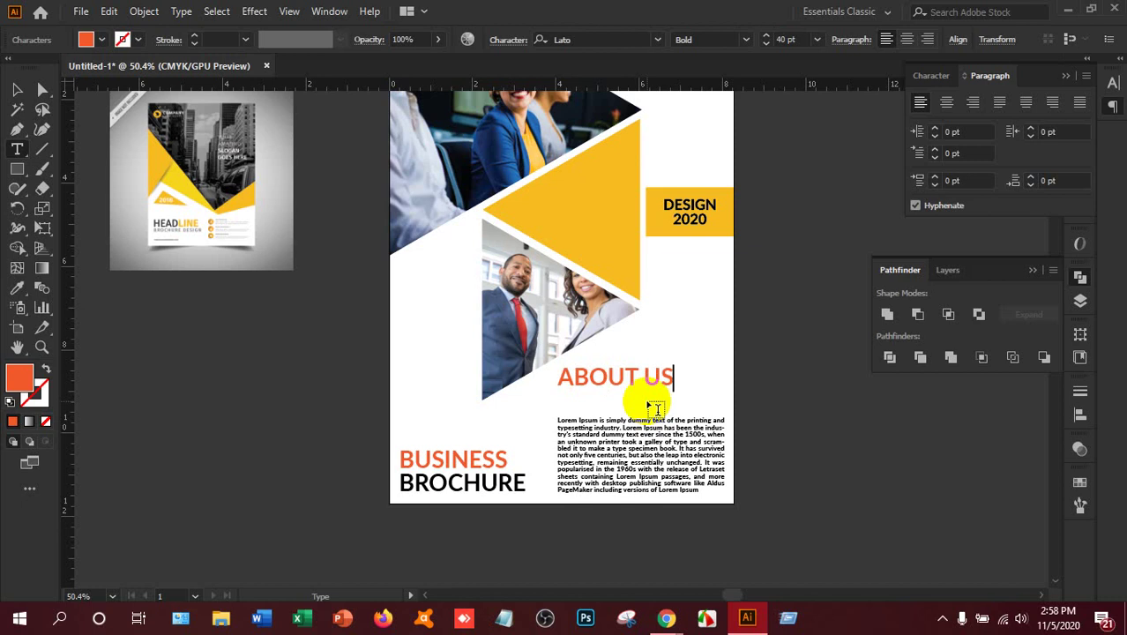
- Set the ABOUT US heading's font size to 20 pt
key("ctrl+a")
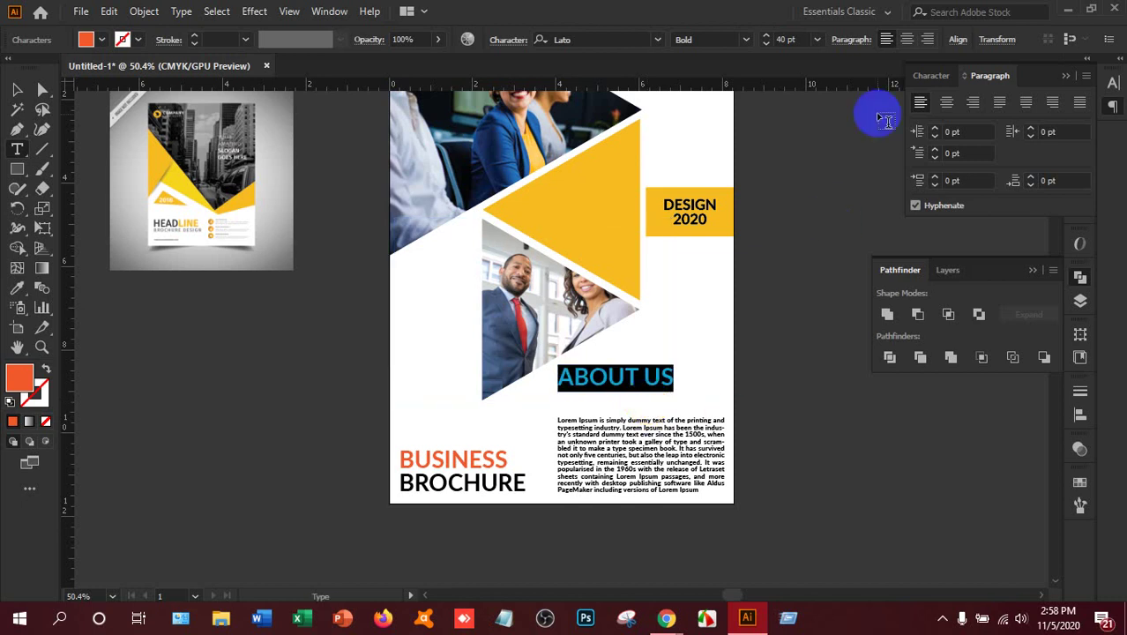
left_click(787, 39)
type("20")
key("Return")
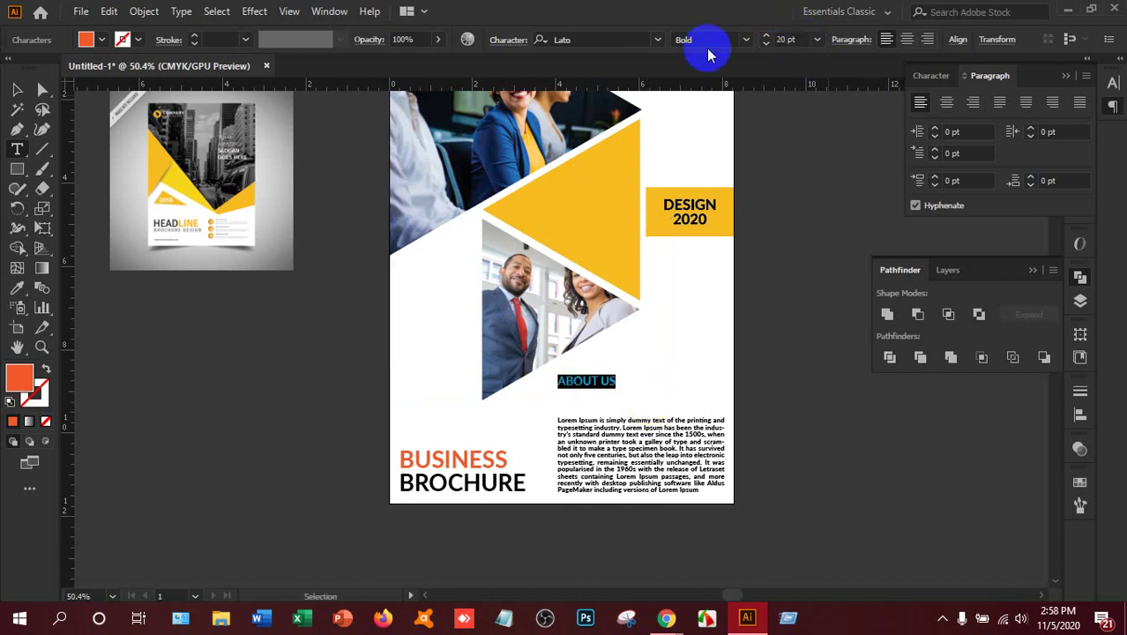
- Move the ABOUT US heading down directly above the Lorem Ipsum paragraph and deselect it
left_click(16, 89)
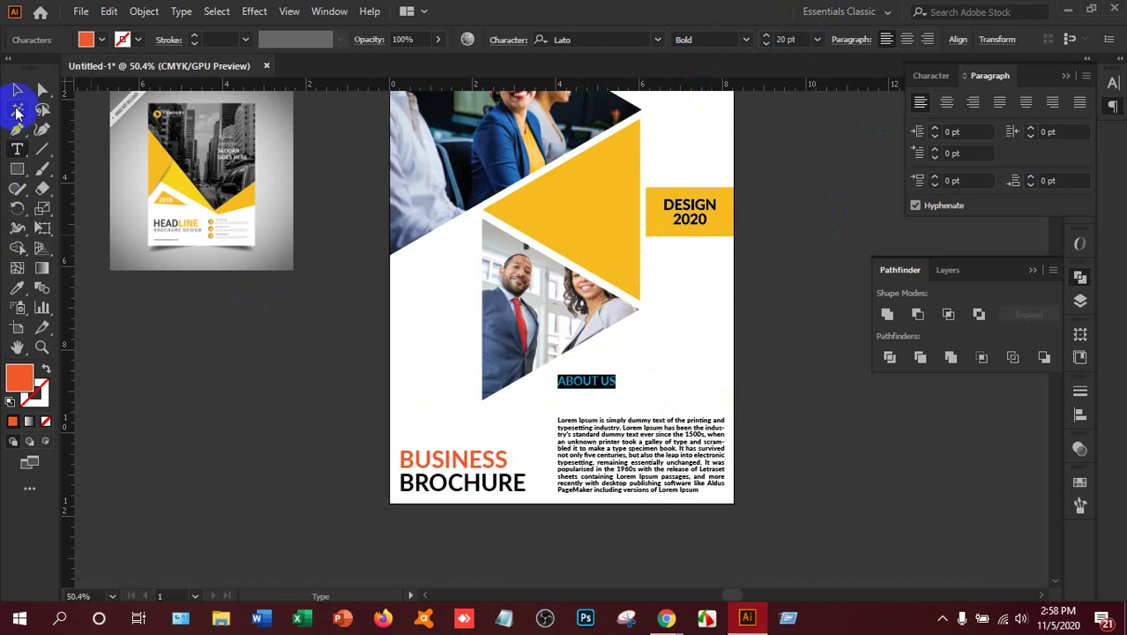
left_click_drag(593, 391, 594, 416)
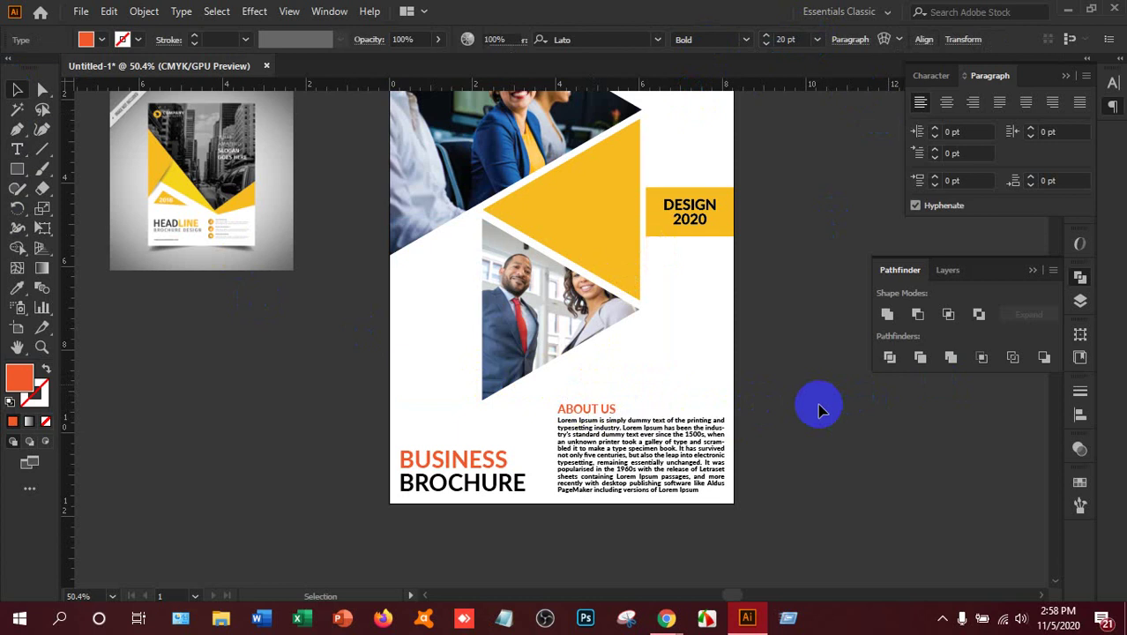
left_click(694, 384)
scroll(692, 382, "up", 3)
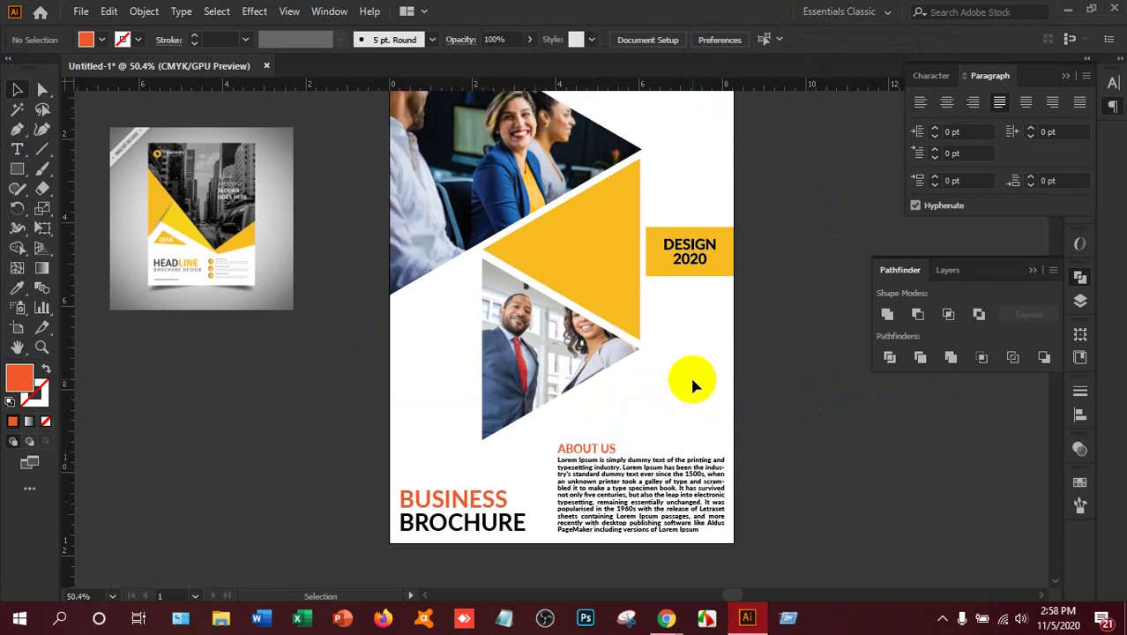
- Draw a tall, narrow paragraph text frame in the white area between the BUSINESS heading and the upper photo
scroll(699, 381, "up", 2)
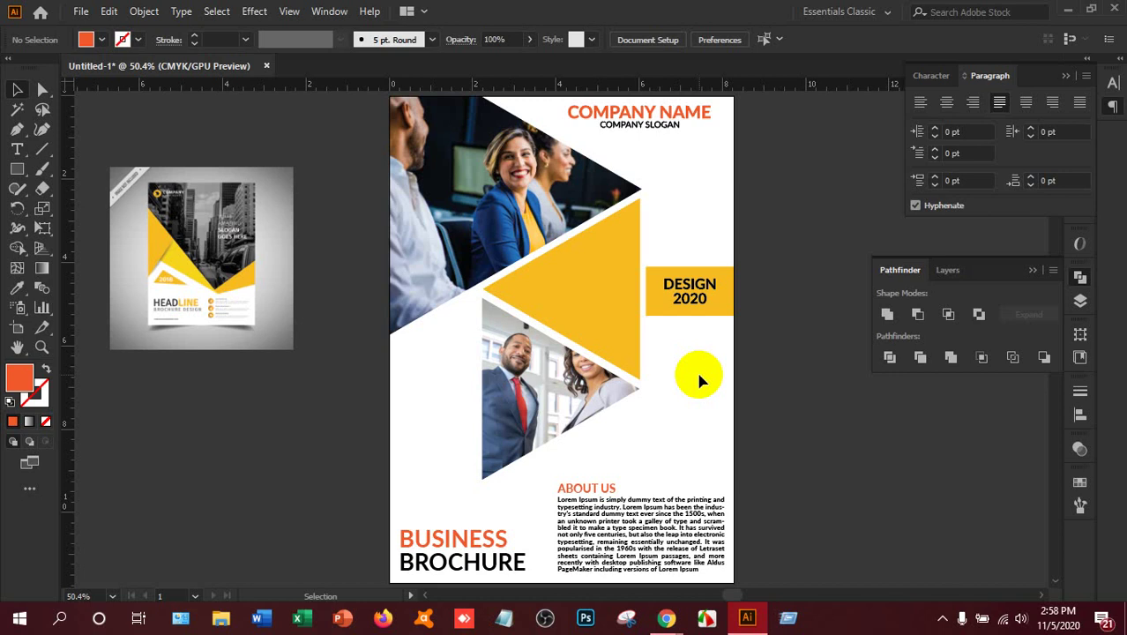
scroll(696, 378, "down", 1)
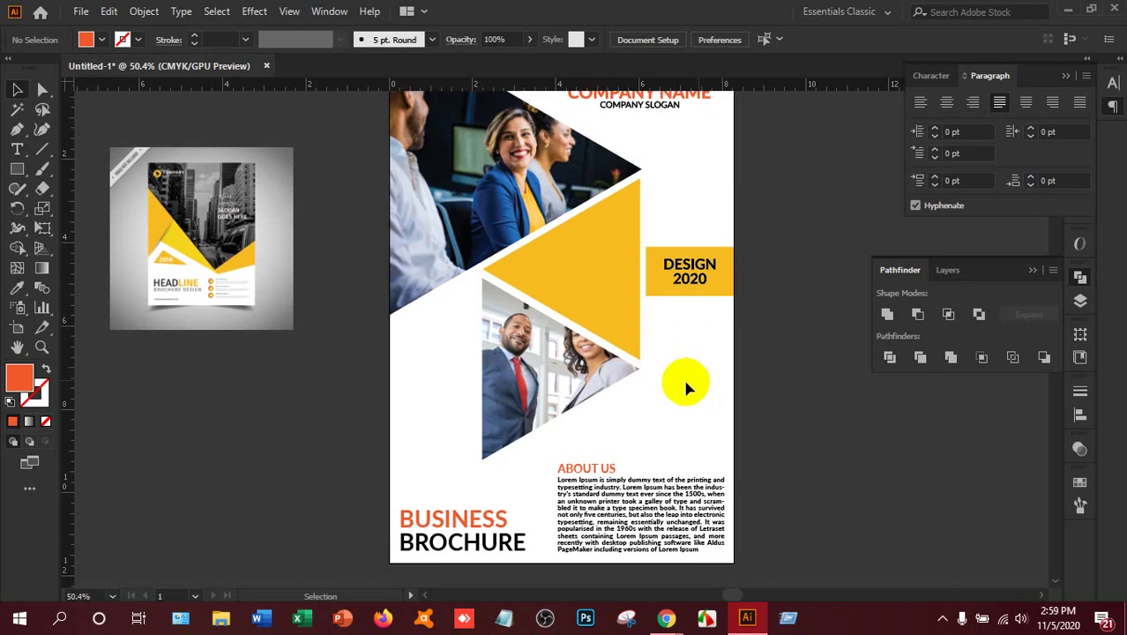
left_click(17, 151)
left_click_drag(397, 332, 469, 498)
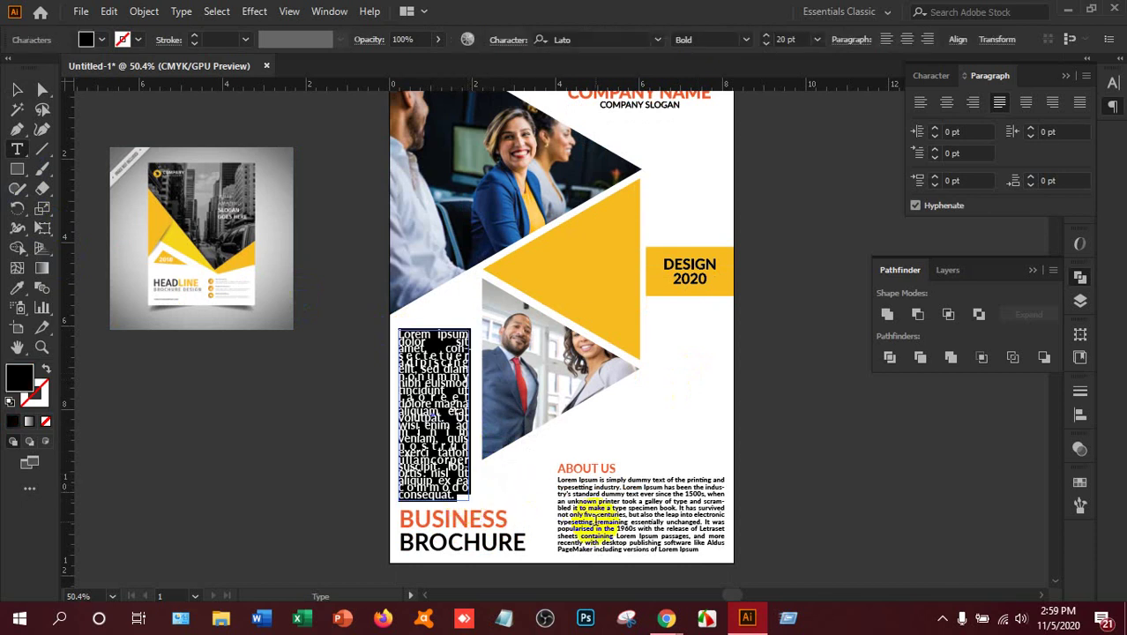
- Set the new frame's font size to 12 pt and replace its placeholder text with the "Lorem Ipsum is simply dummy text" passage
left_click(459, 496)
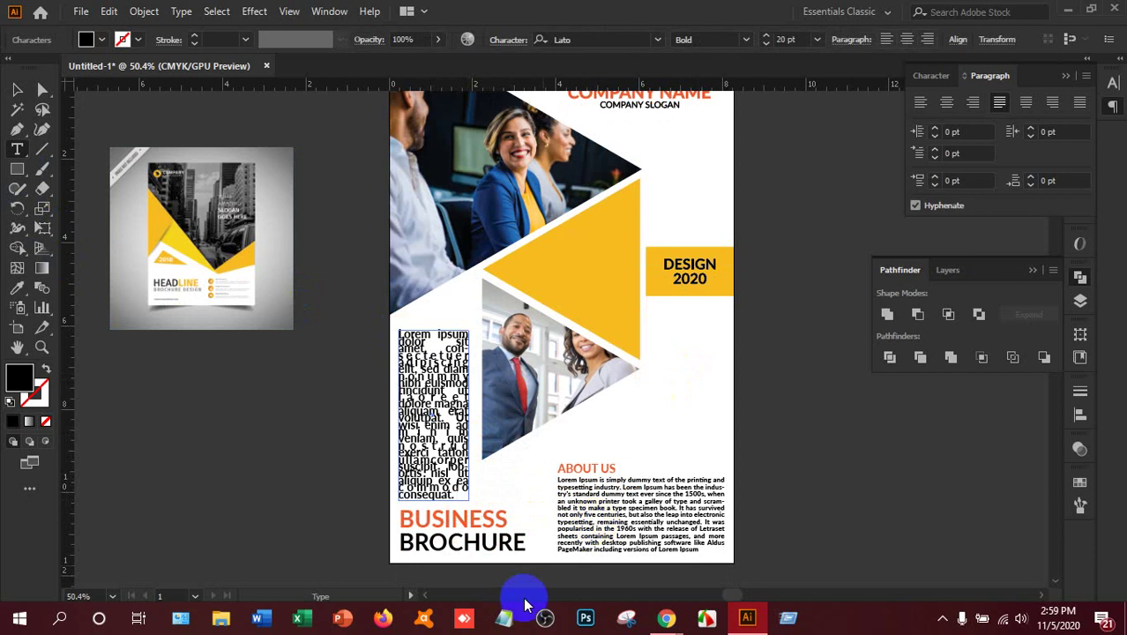
key("ctrl+a")
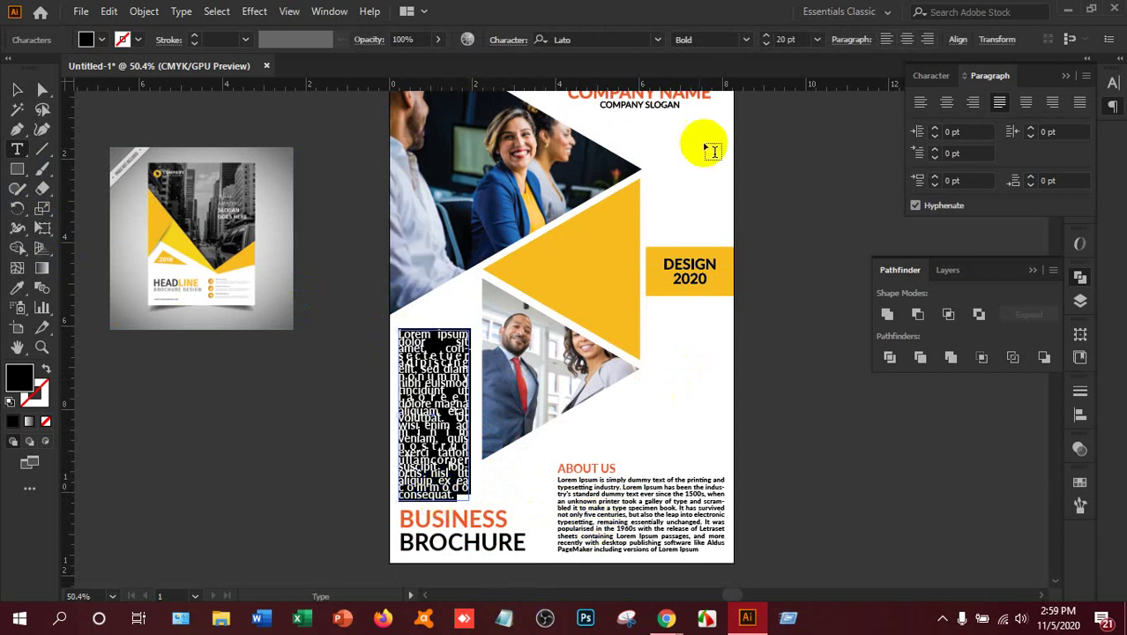
left_click(784, 39)
type("12")
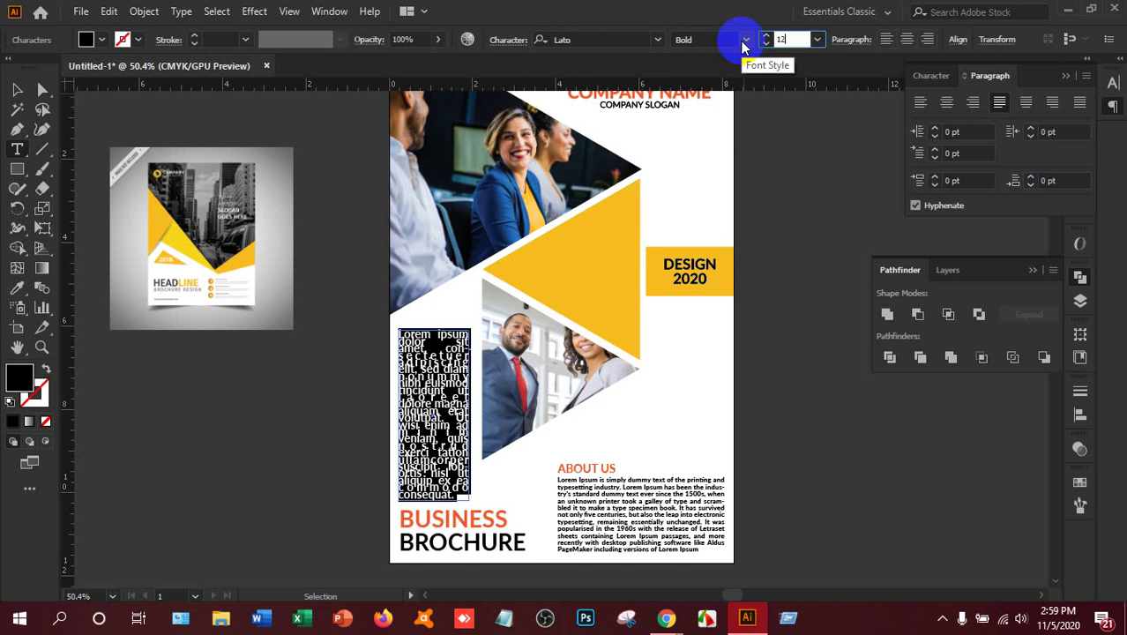
key("Return")
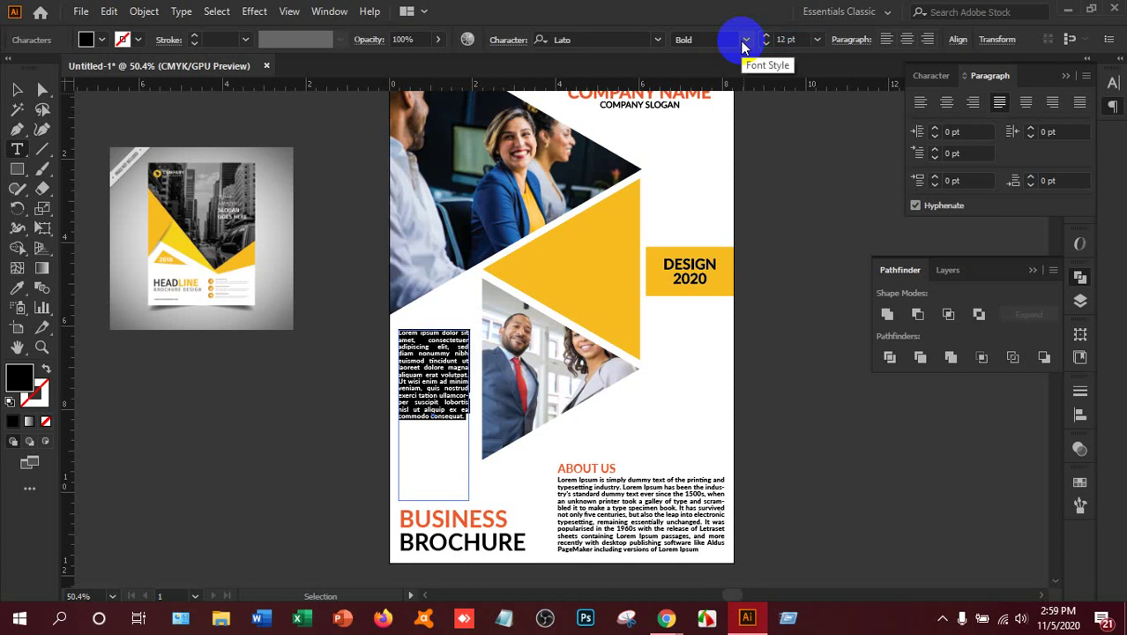
type("Lorem Ipsum is simply dummy text of the printing and typesetting industry. Lorem Ipsum has been the industry's standard dummy text ever since the 1500s, when an unknown printer took a galley of type and scrambled it to make a type specimen book. It has survived not only five centuries, but also the leap into electronic typesetting, remaining essentially unchanged. It was popularised in the 1960s with the release of Letraset sheets containing Lorem Ipsum passages, and more recently with desktop publishing software like Aldus PageMaker including versions of Lorem Ipsum.")
key("Escape")
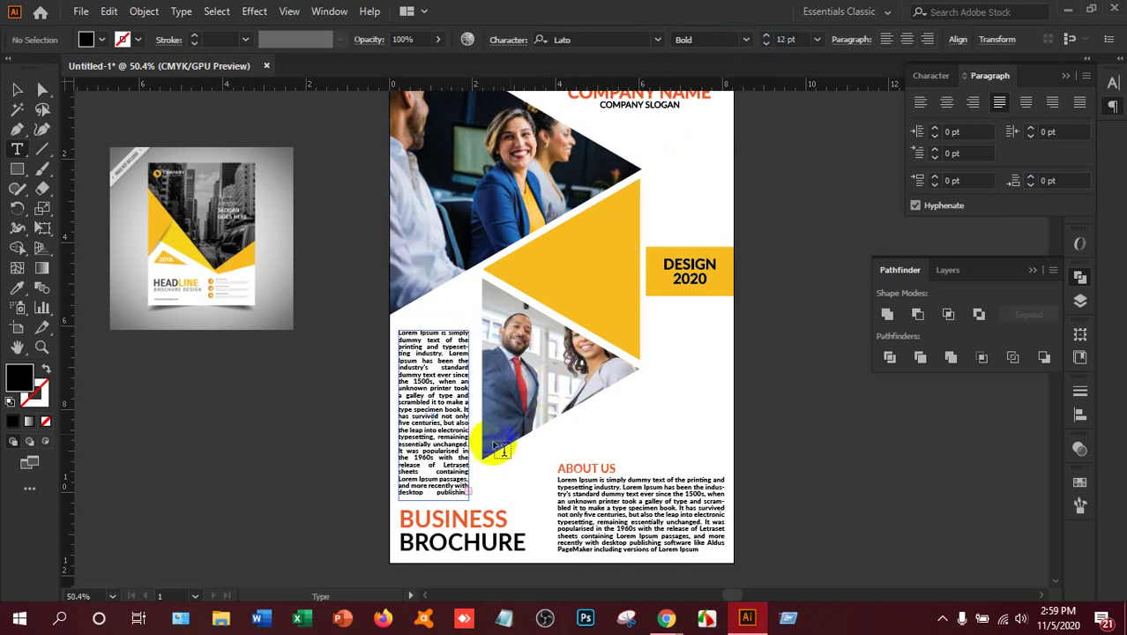
- Nudge the narrow Lorem Ipsum column slightly to the right and deselect it
left_click(17, 89)
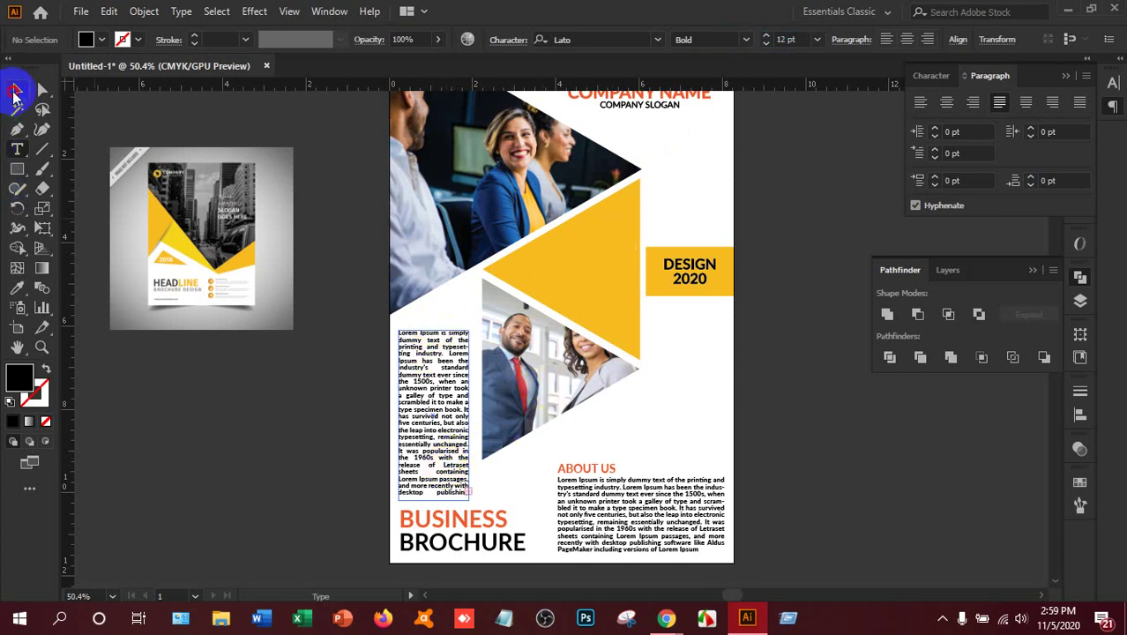
left_click(446, 388)
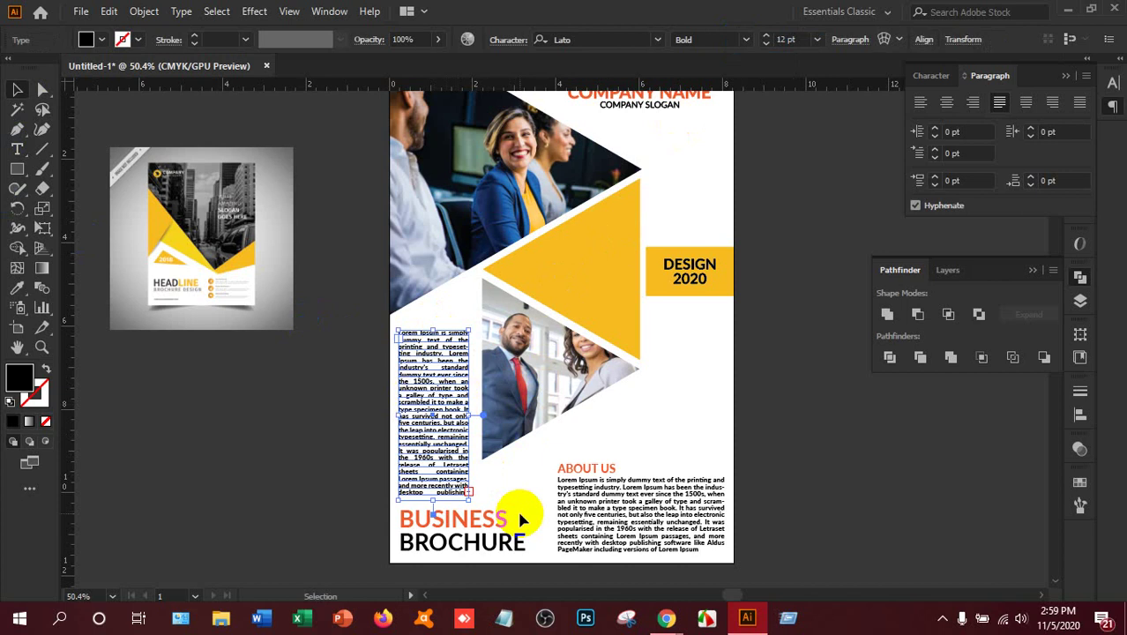
key("Right")
key("Right")
key("Right")
key("Right")
key("Right")
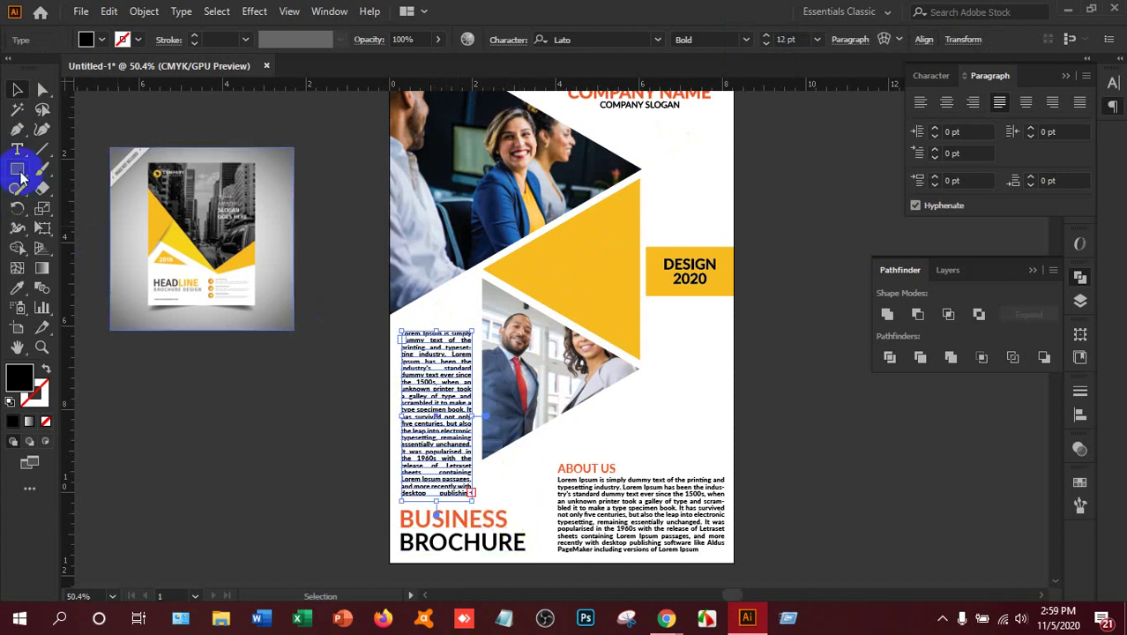
left_click(195, 390)
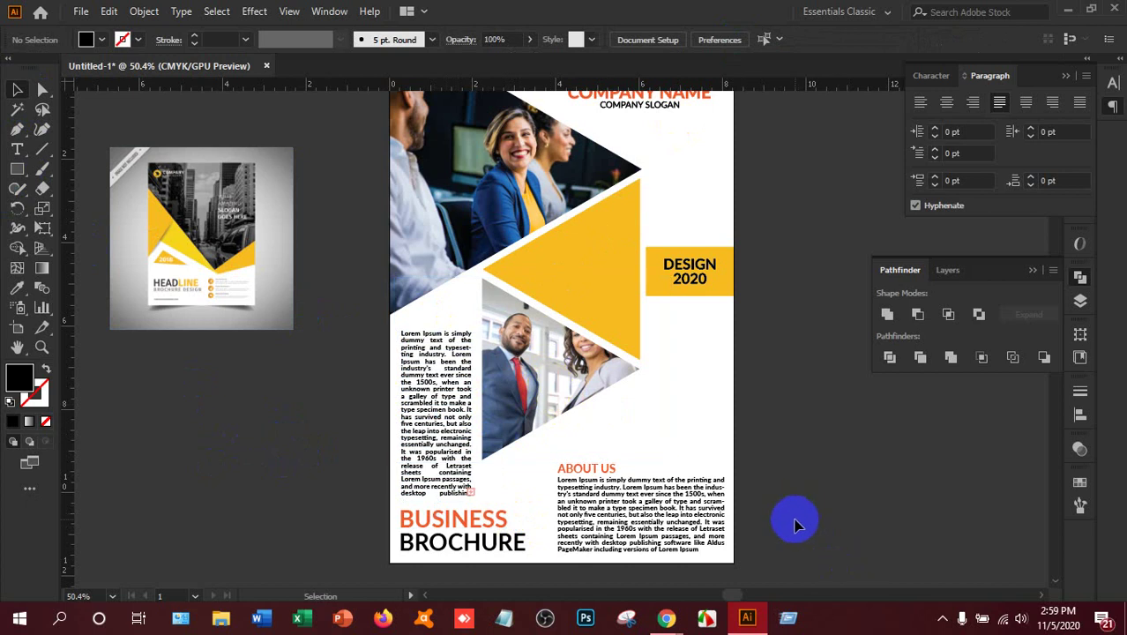
- Duplicate the ABOUT US heading directly above the narrow Lorem Ipsum column, lined up with the column's left edge
scroll(794, 524, "up", 2)
scroll(791, 525, "down", 2)
scroll(789, 524, "up", 2)
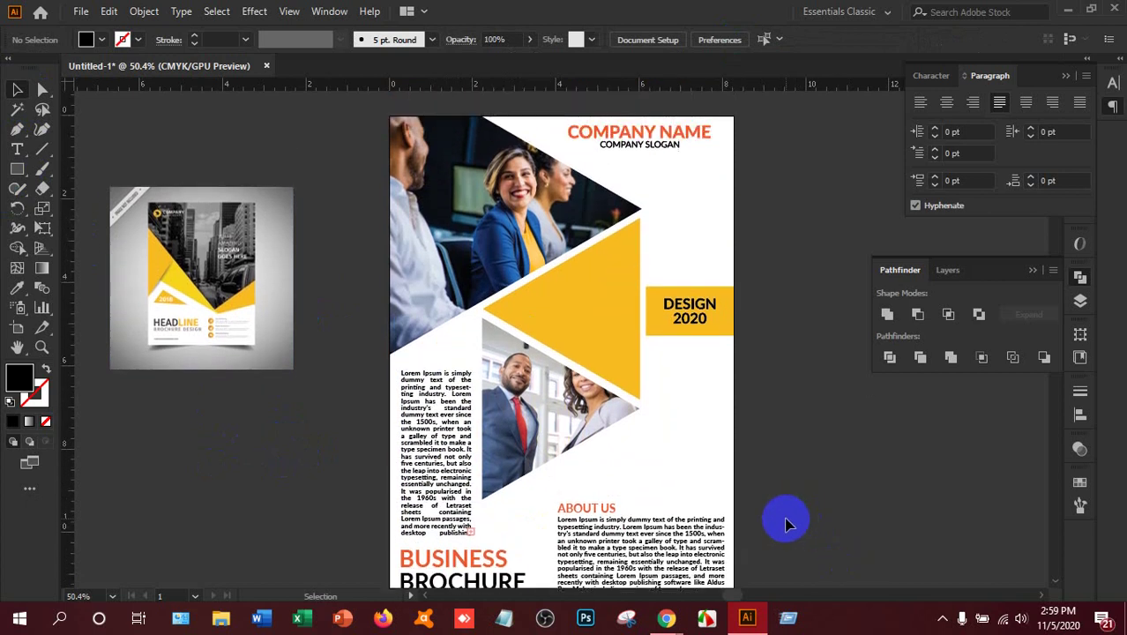
scroll(787, 525, "down", 4)
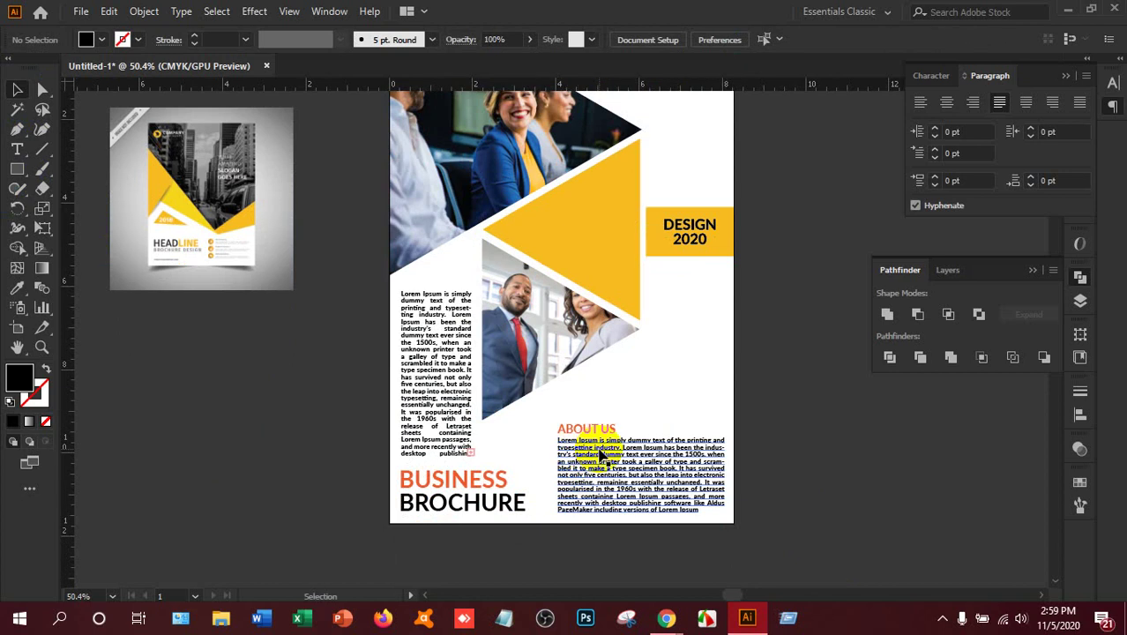
key("t")
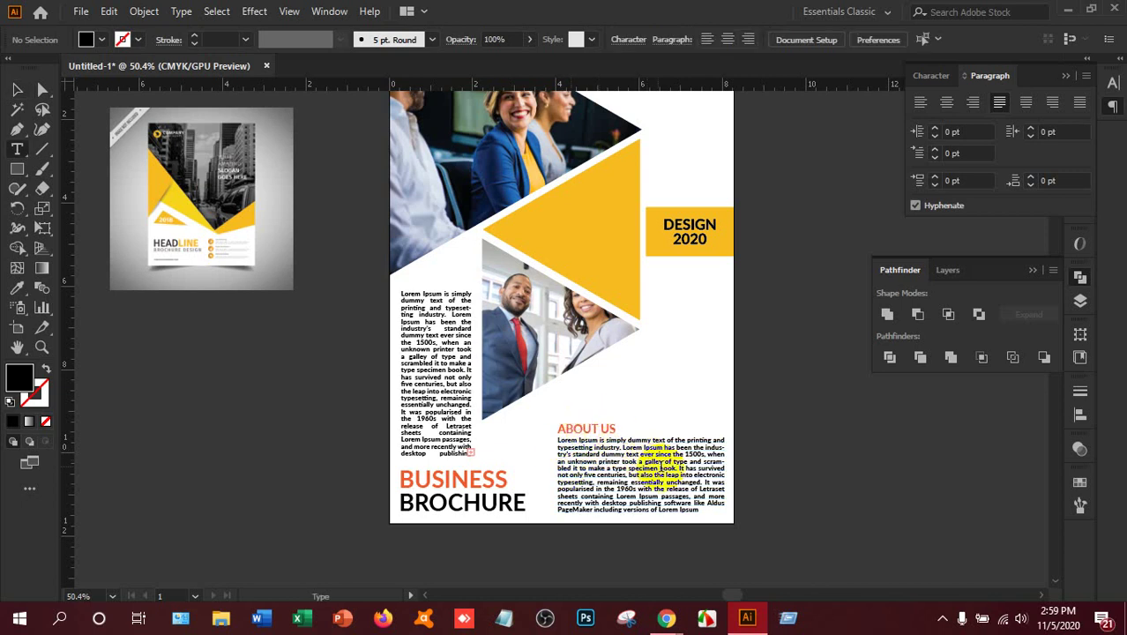
left_click(16, 89)
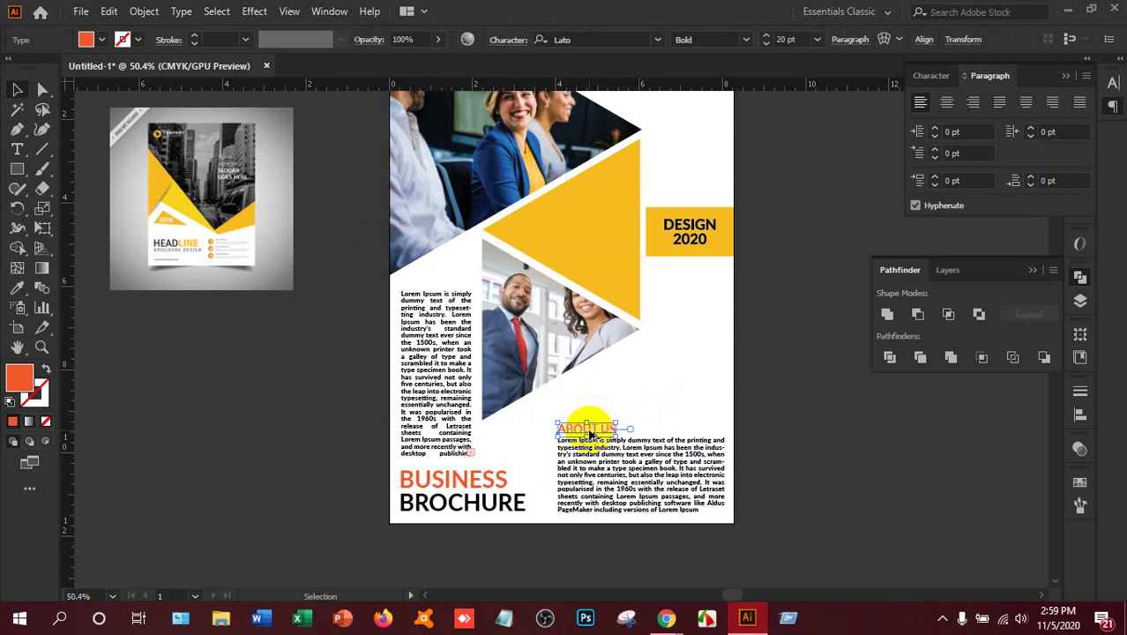
left_click_drag(591, 434, 432, 286)
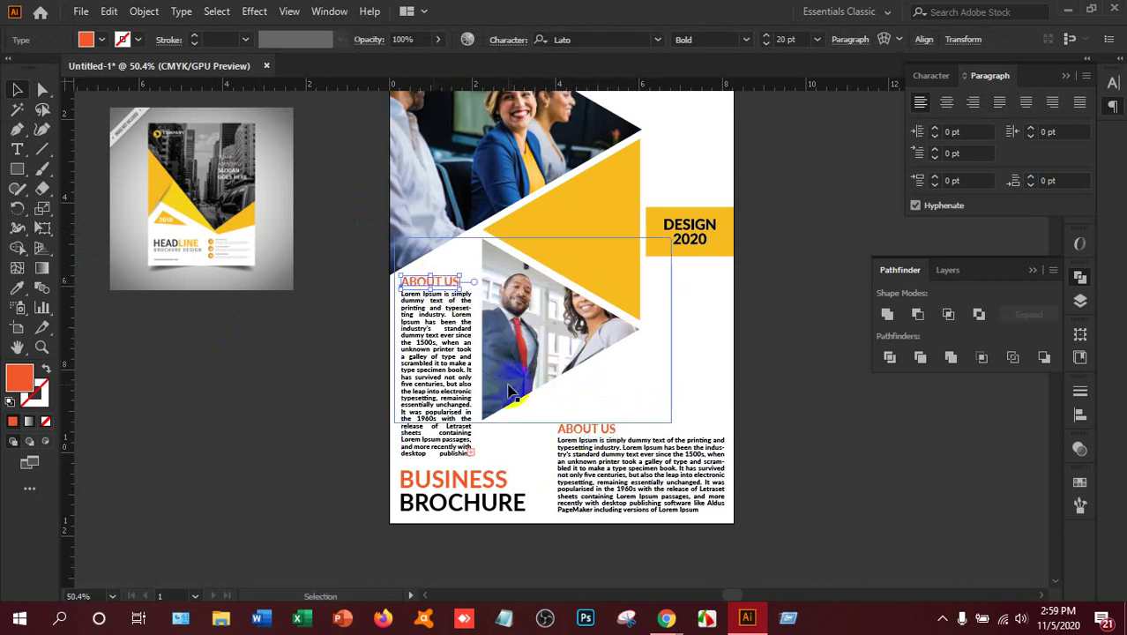
- Replace the duplicated heading's text with COMPANY DESCRIPTION on two lines
key("t")
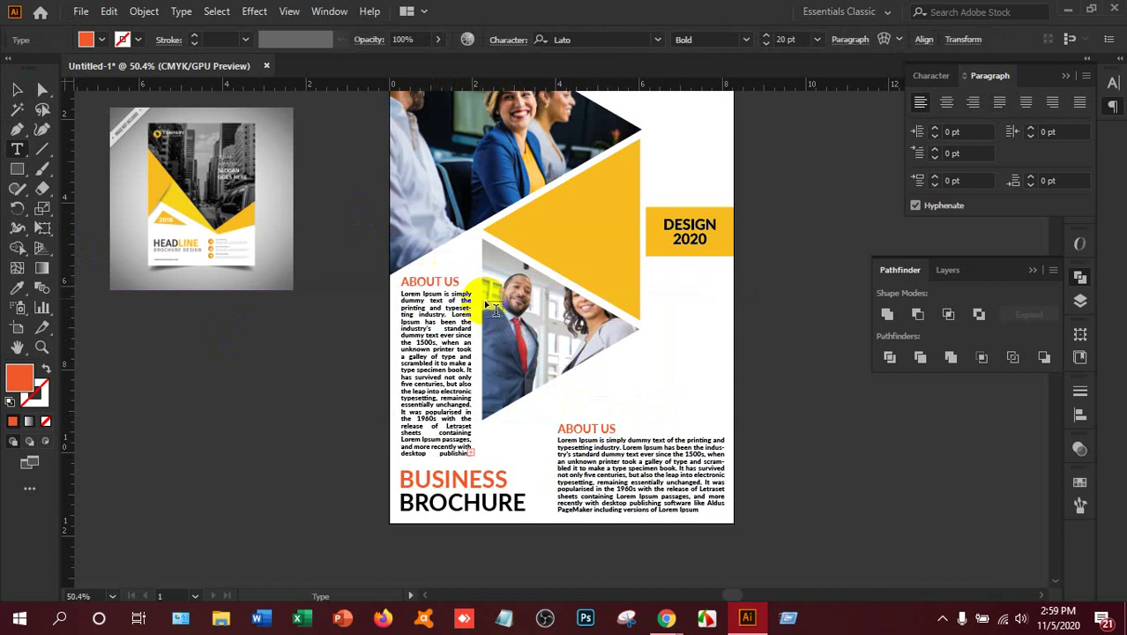
key("ctrl+a")
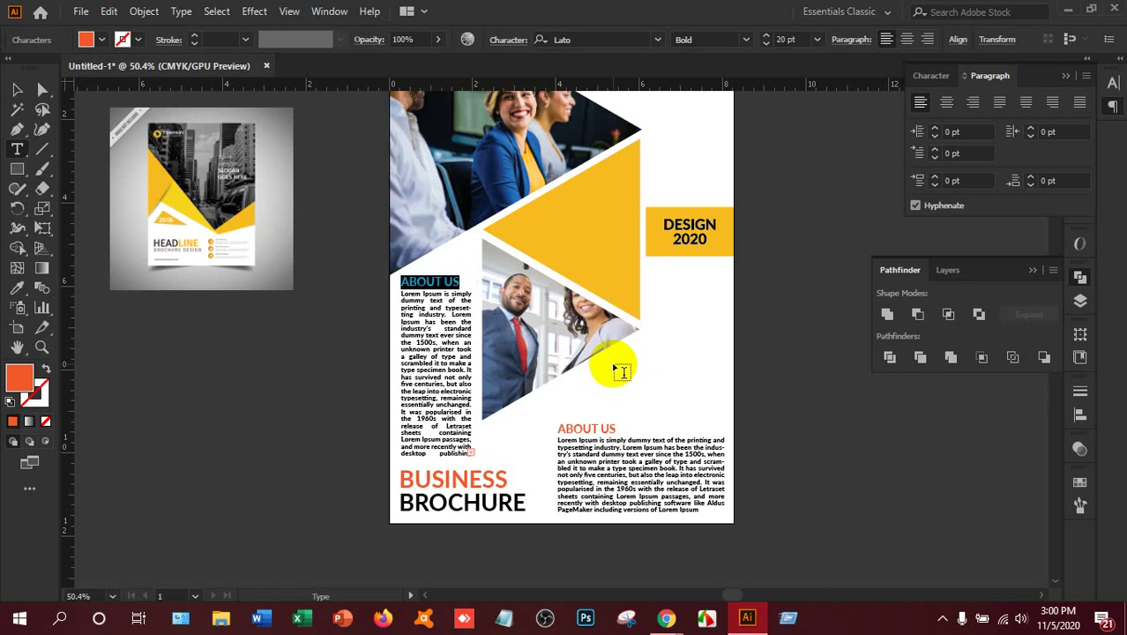
type("COMPANY")
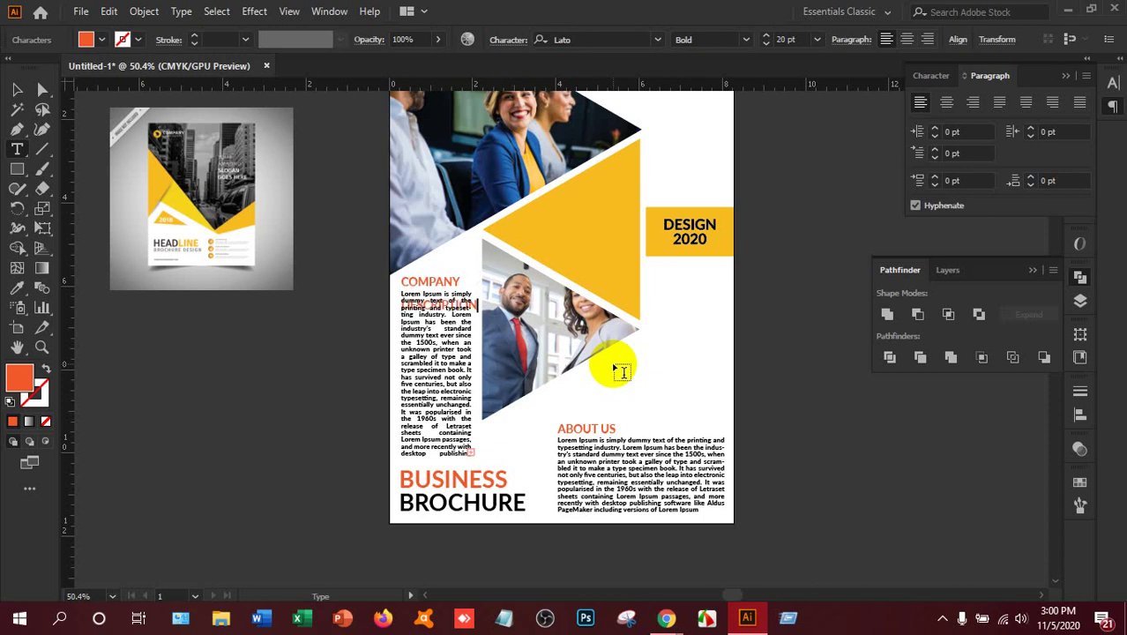
- Set the COMPANY DESCRIPTION heading's leading to 20 pt and its font size to 18 pt
key("ctrl+a")
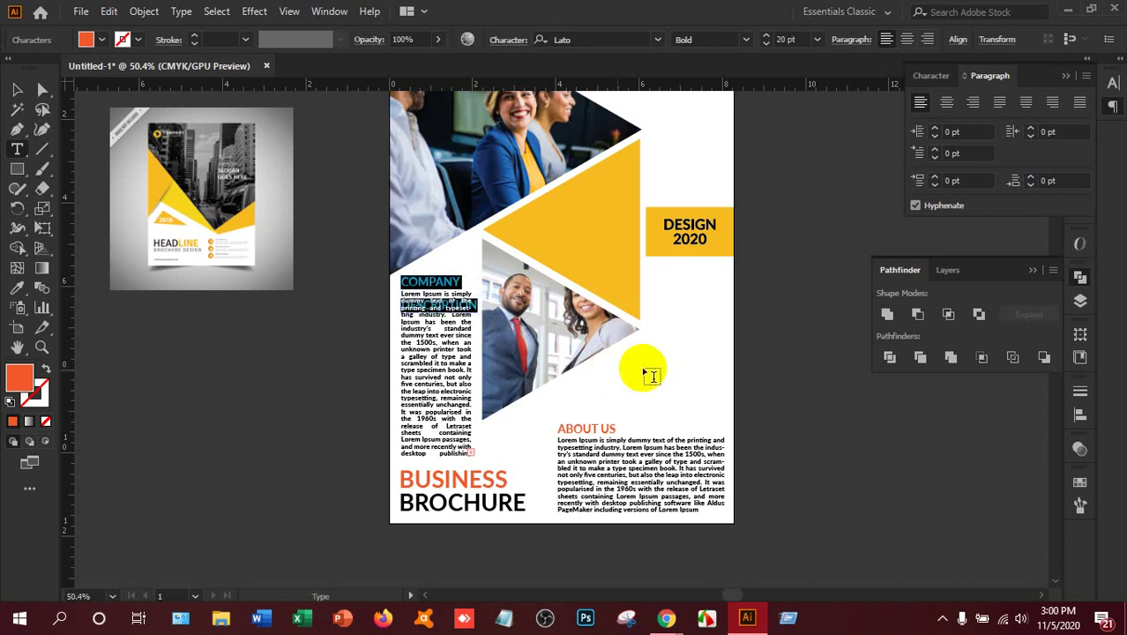
left_click(932, 76)
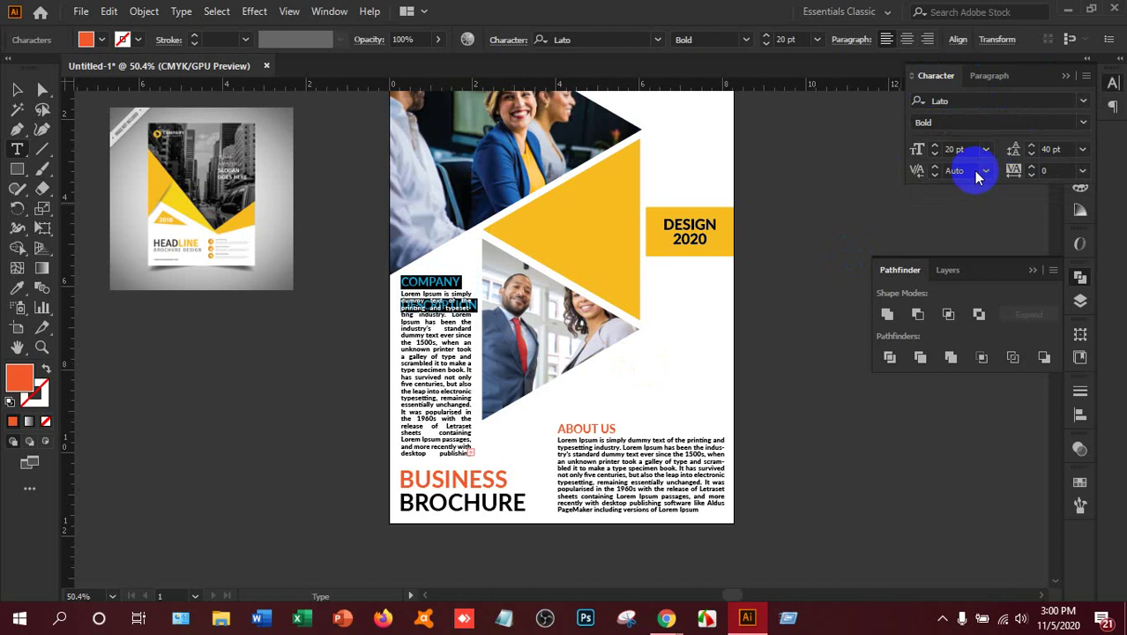
left_click(1047, 149)
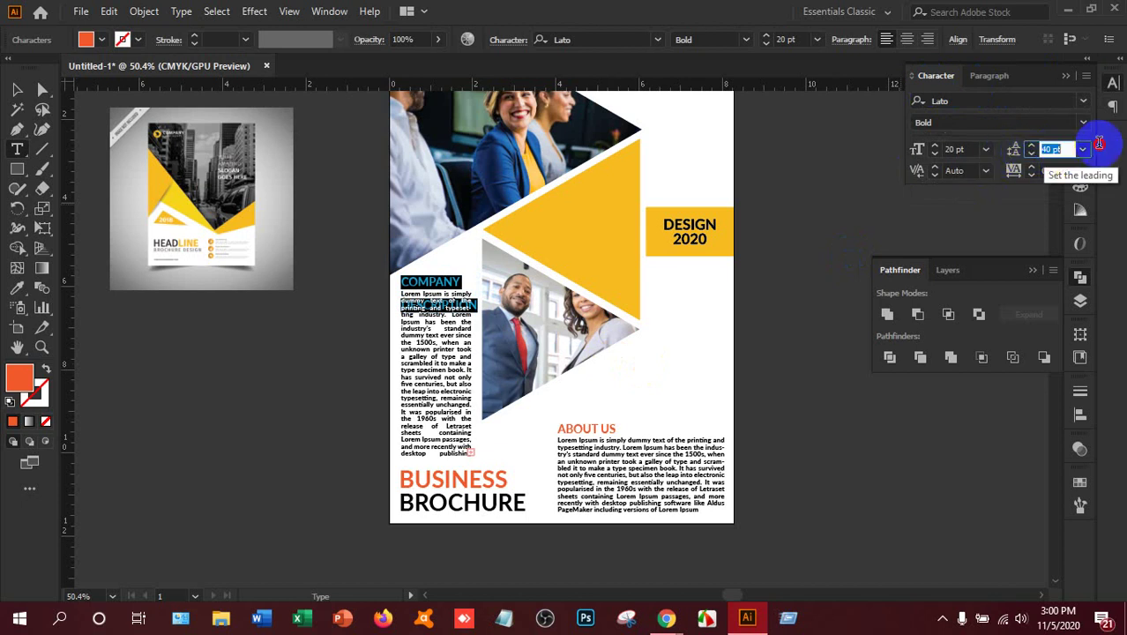
type("20")
key("Return")
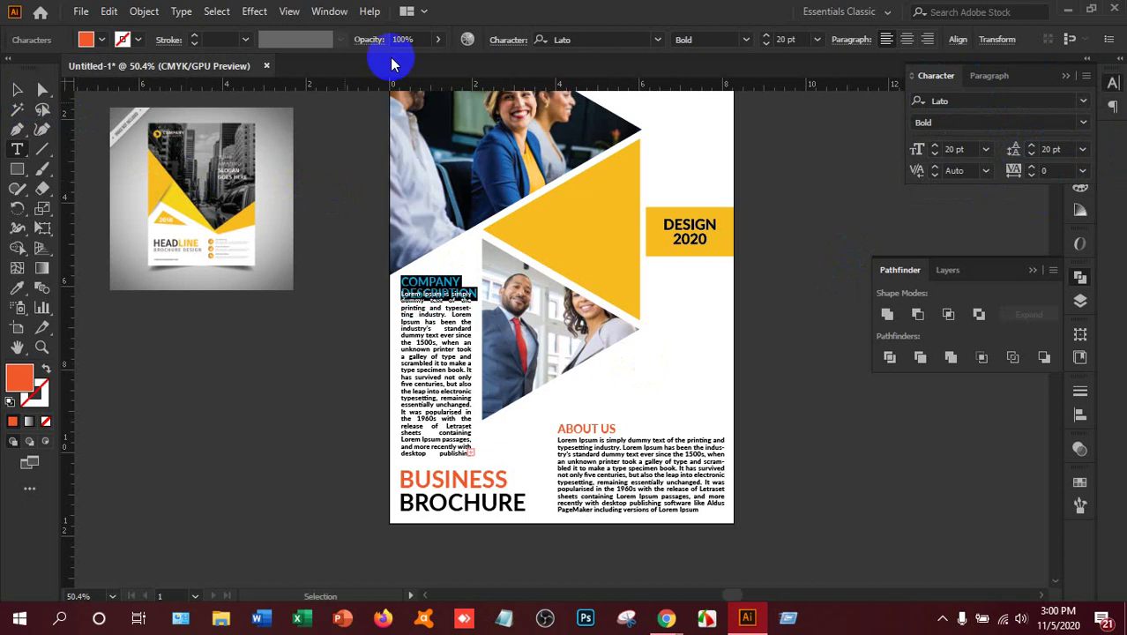
left_click(797, 39)
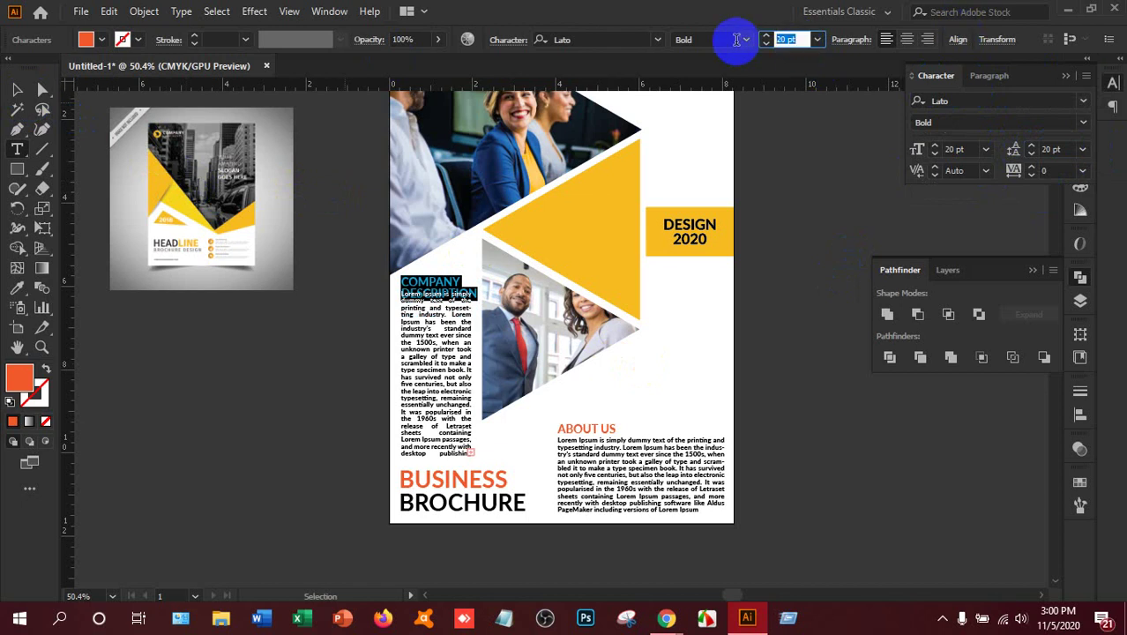
type("18")
key("Return")
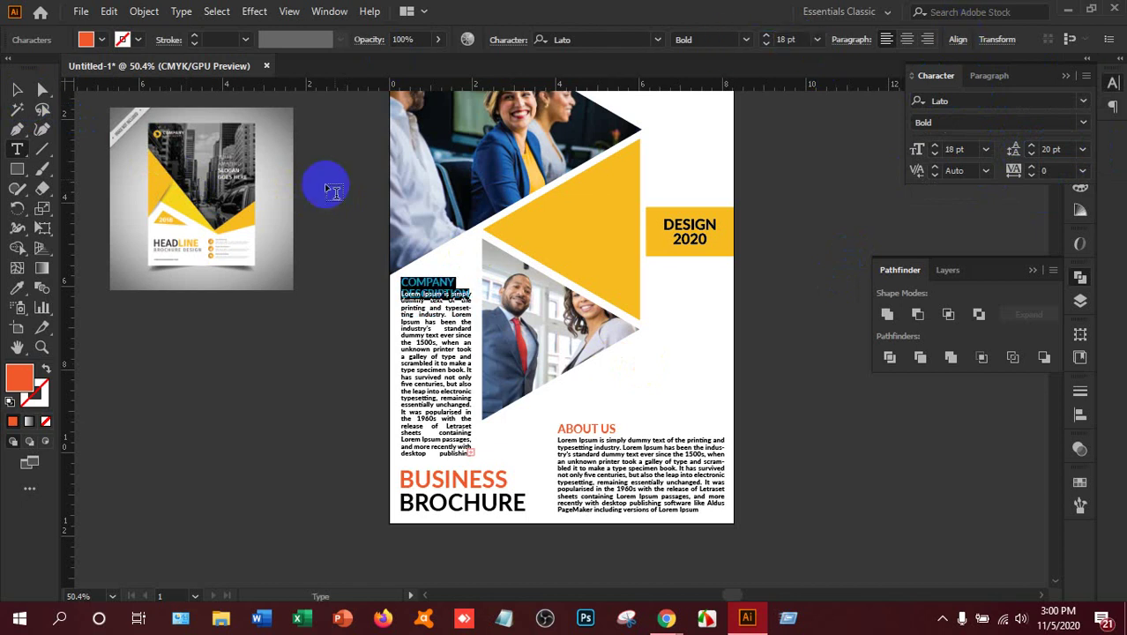
- Shorten the narrow Lorem Ipsum text frame slightly by raising its lower edge
left_click(17, 89)
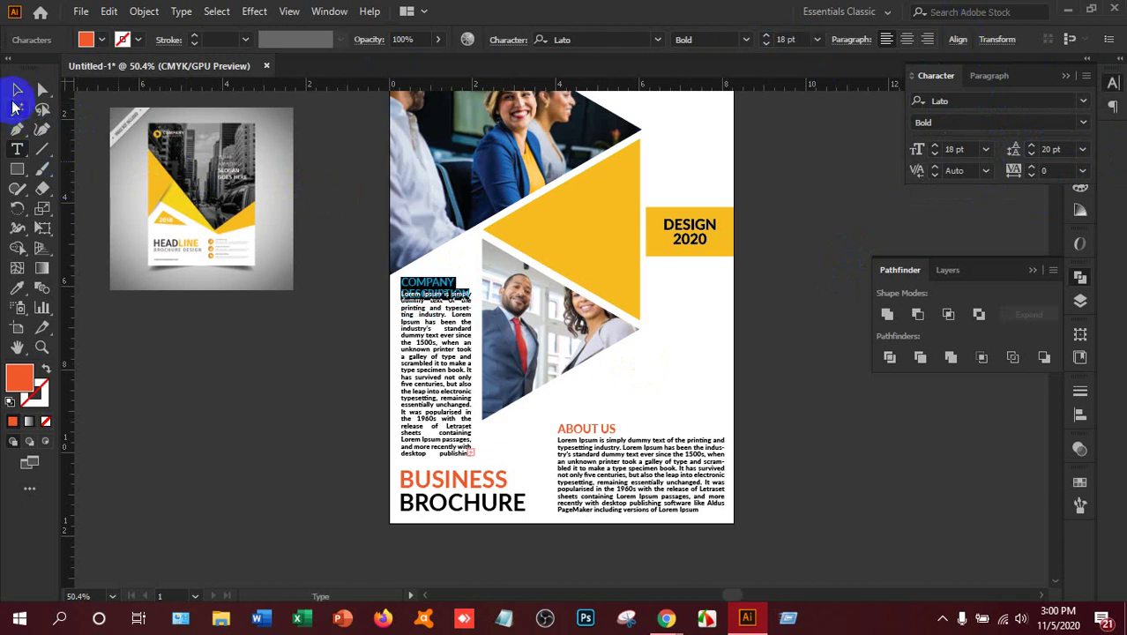
left_click(429, 385)
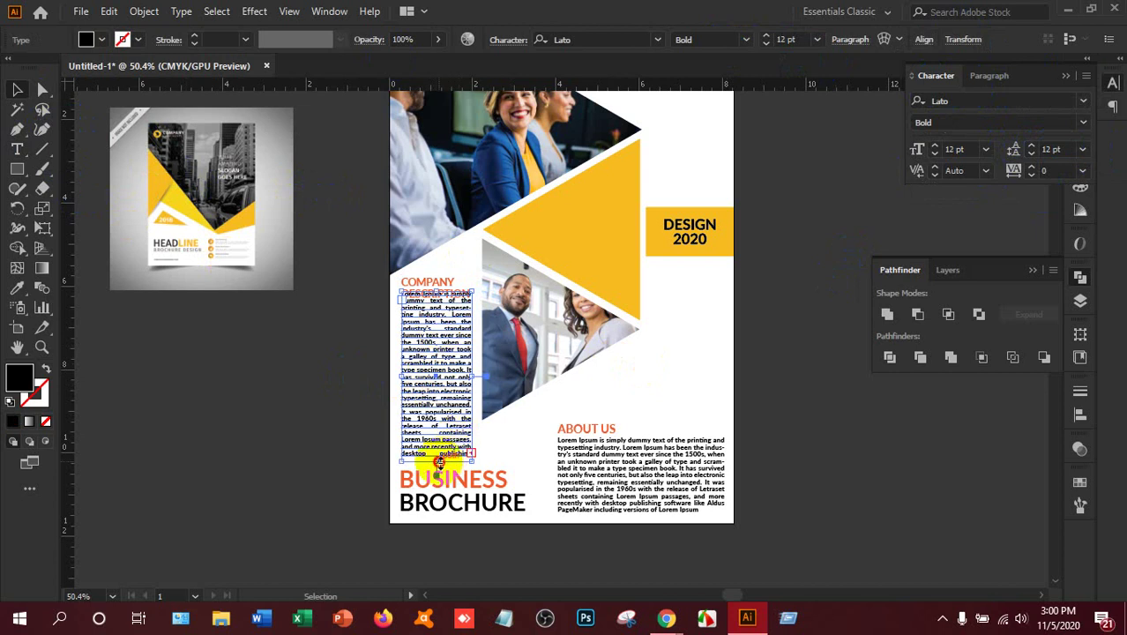
left_click_drag(438, 460, 433, 445)
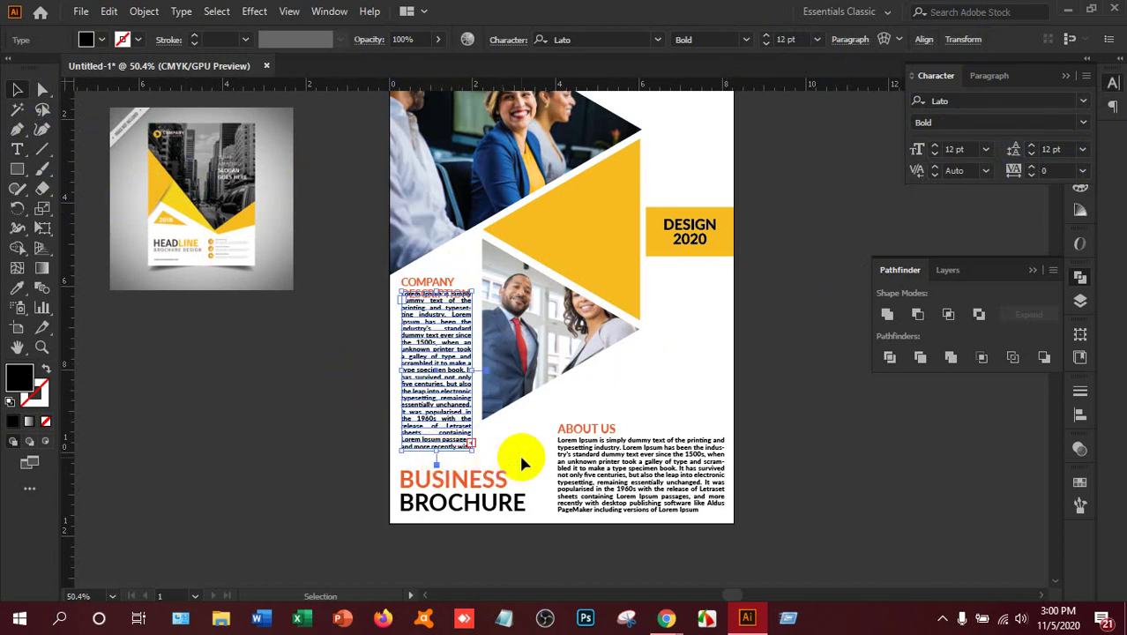
- Move the narrow Lorem Ipsum column down until it clears the COMPANY DESCRIPTION heading, and deselect it
key("Down")
key("Down")
key("Down")
key("Down")
key("Down")
key("Down")
key("Down")
key("Down")
key("Down")
key("Down")
key("Down")
key("Down")
key("Down")
key("Down")
key("Down")
key("Down")
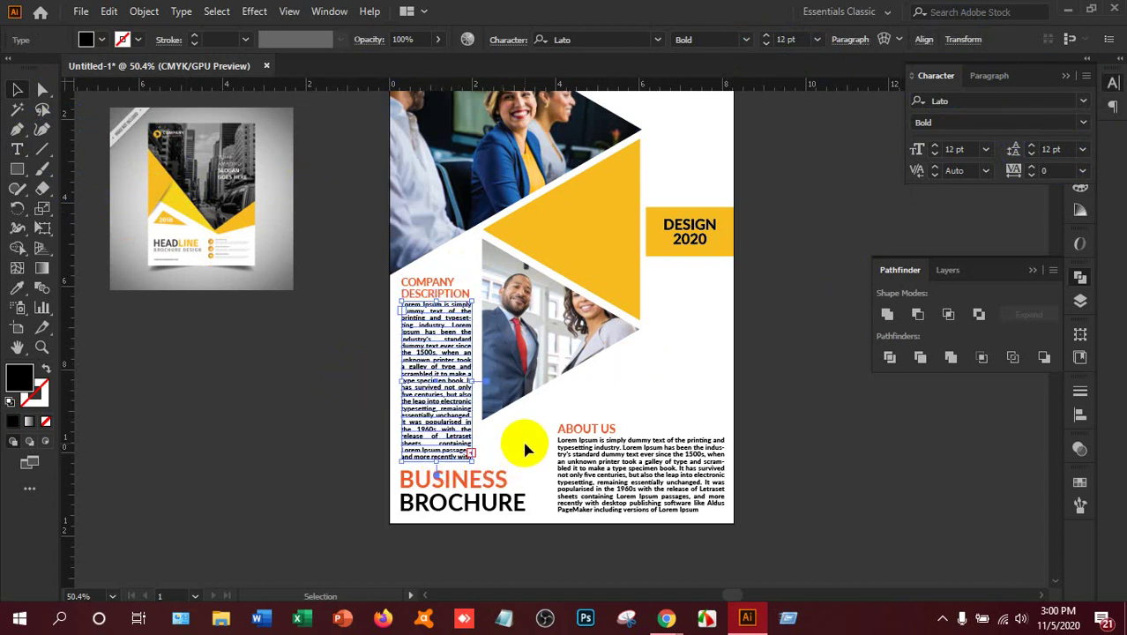
key("Down")
key("Down")
key("Down")
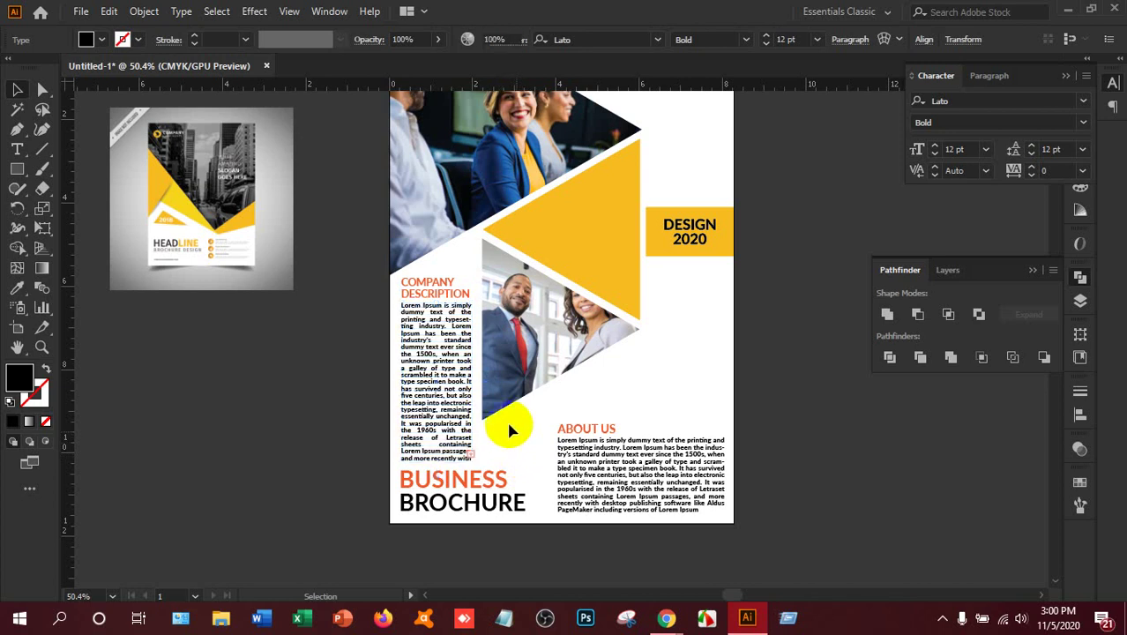
left_click(510, 430)
- Set the ABOUT US heading's font size to 18 pt
key("t")
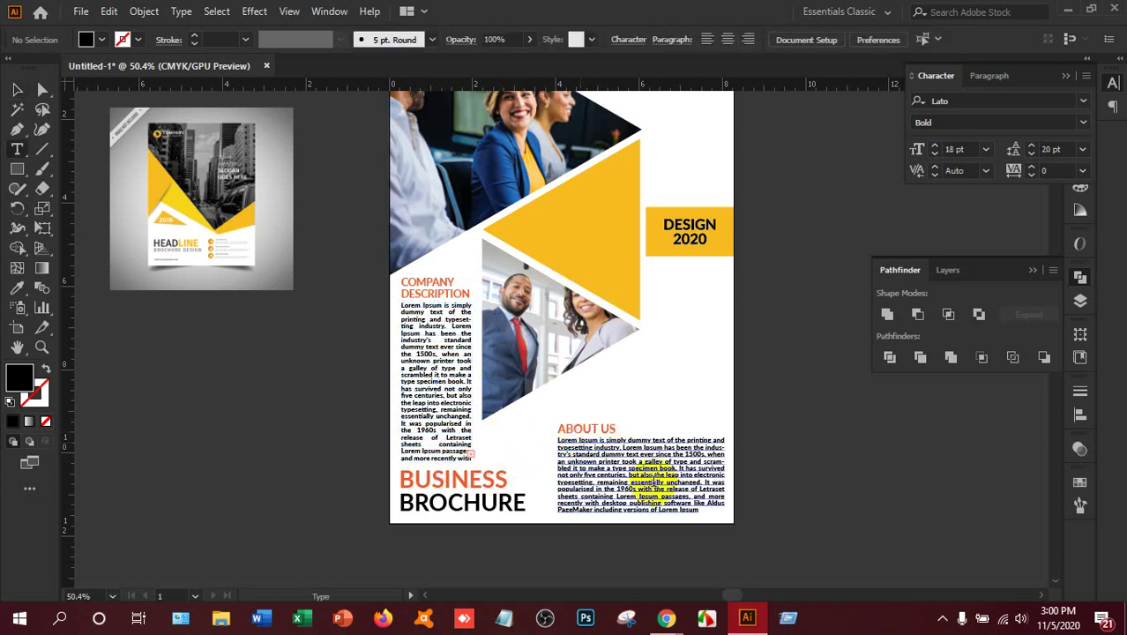
left_click(711, 536)
left_click_drag(603, 429, 655, 335)
left_click(784, 40)
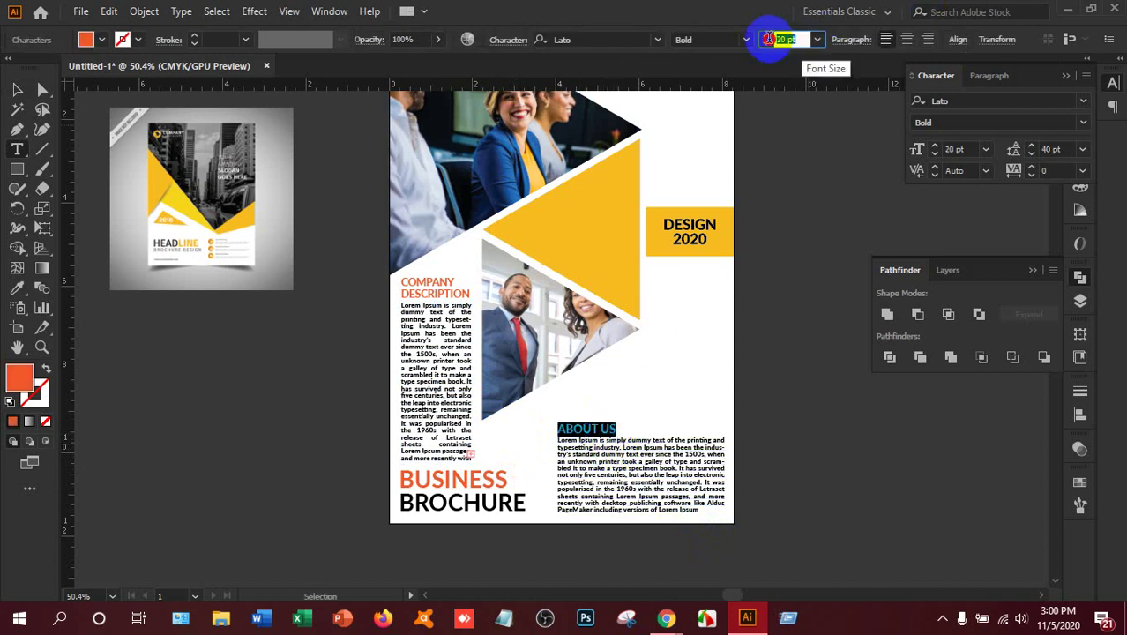
left_click(959, 151)
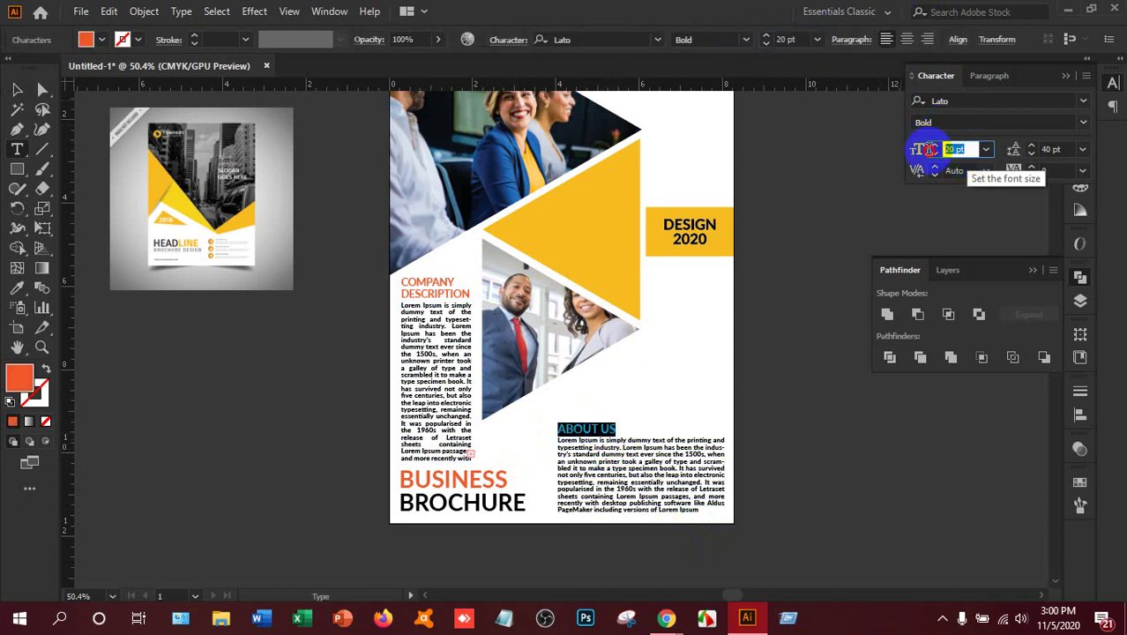
type("18")
key("Return")
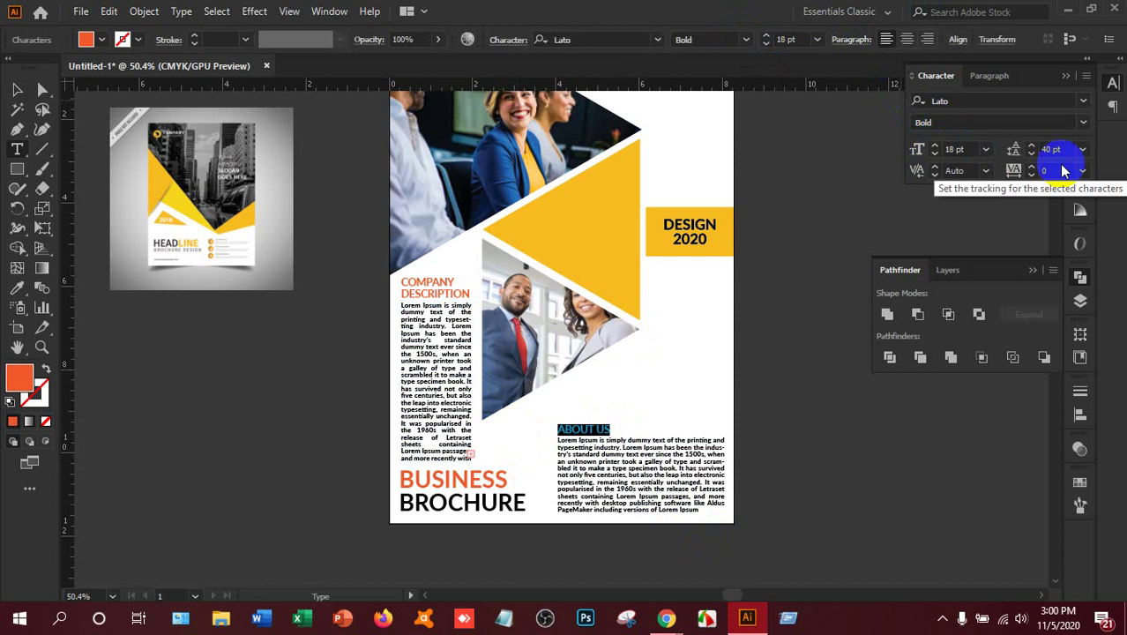
- Set the ABOUT US heading's leading to 418 pt and deselect the heading
left_click(1049, 150)
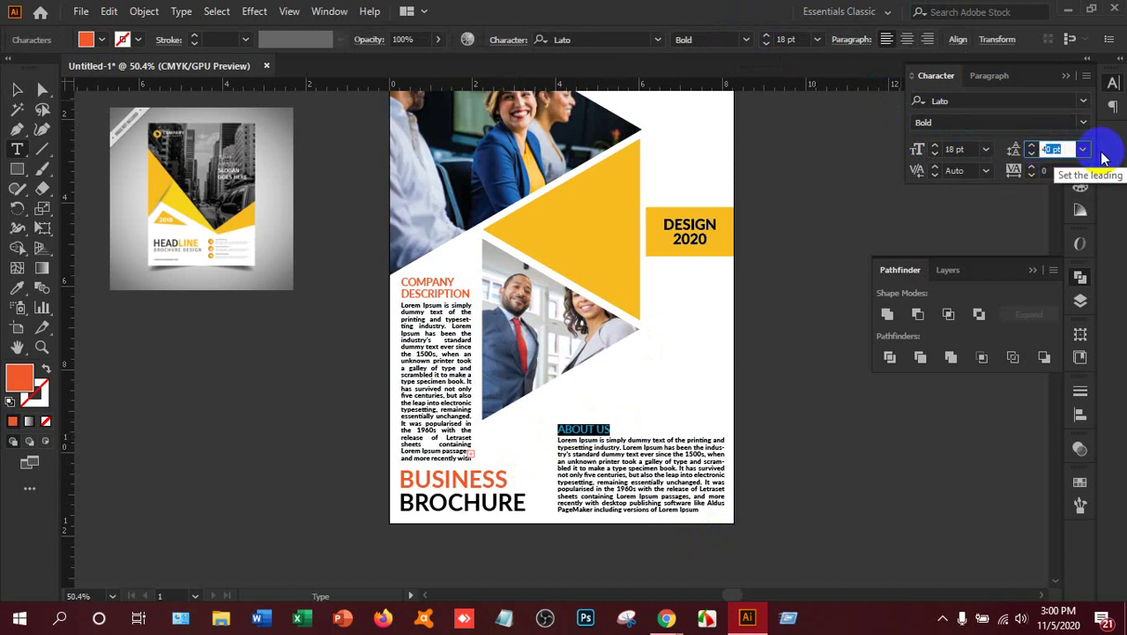
type("418")
key("Return")
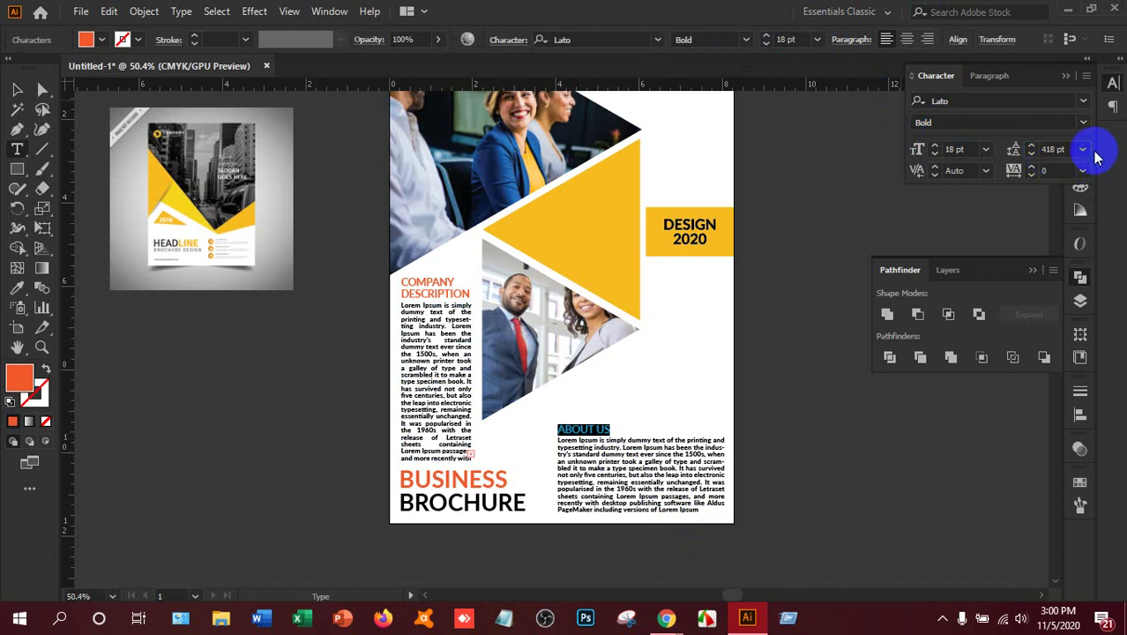
left_click(13, 90)
left_click(774, 334)
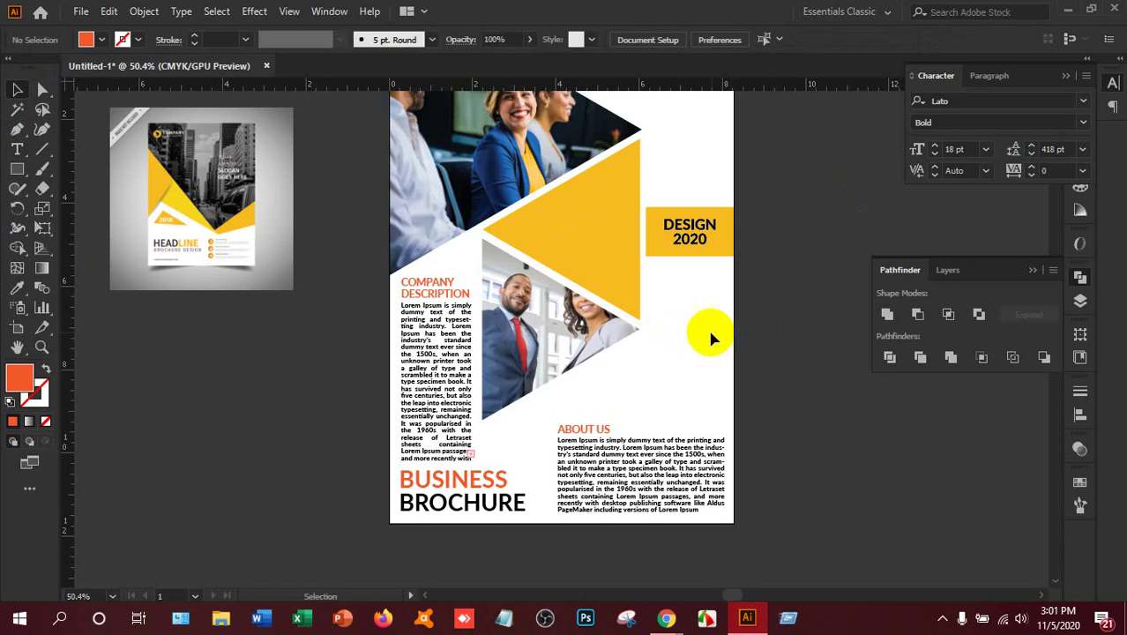
- Examine the brochure cover's overall layout and its text blocks at different magnifications
scroll(718, 333, "up", 2)
scroll(716, 332, "up", 1)
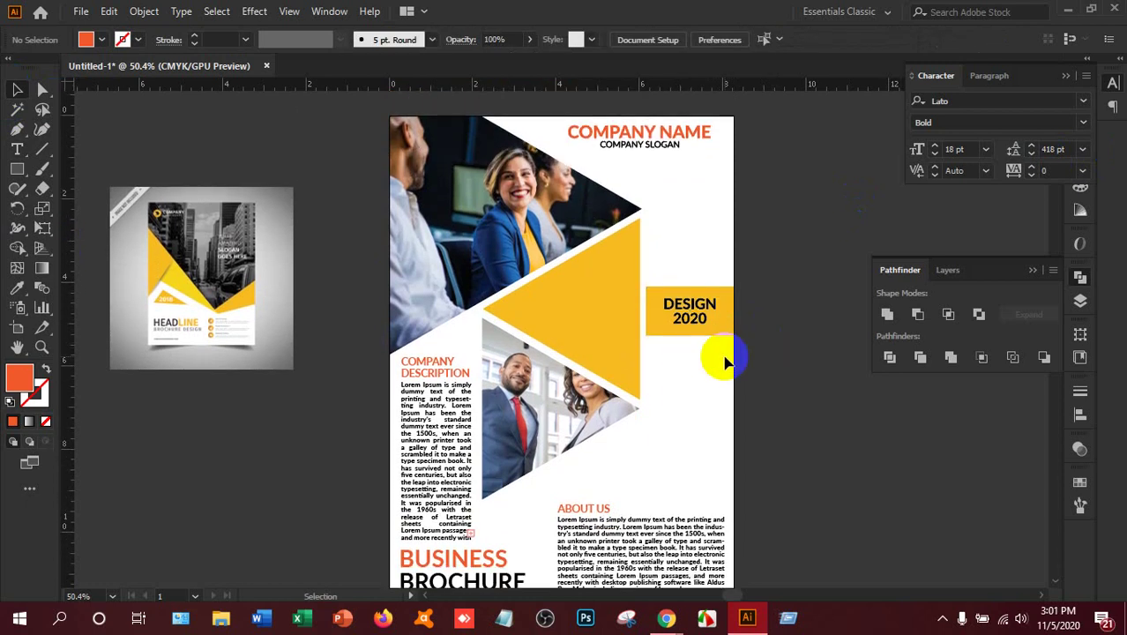
key("ctrl+minus")
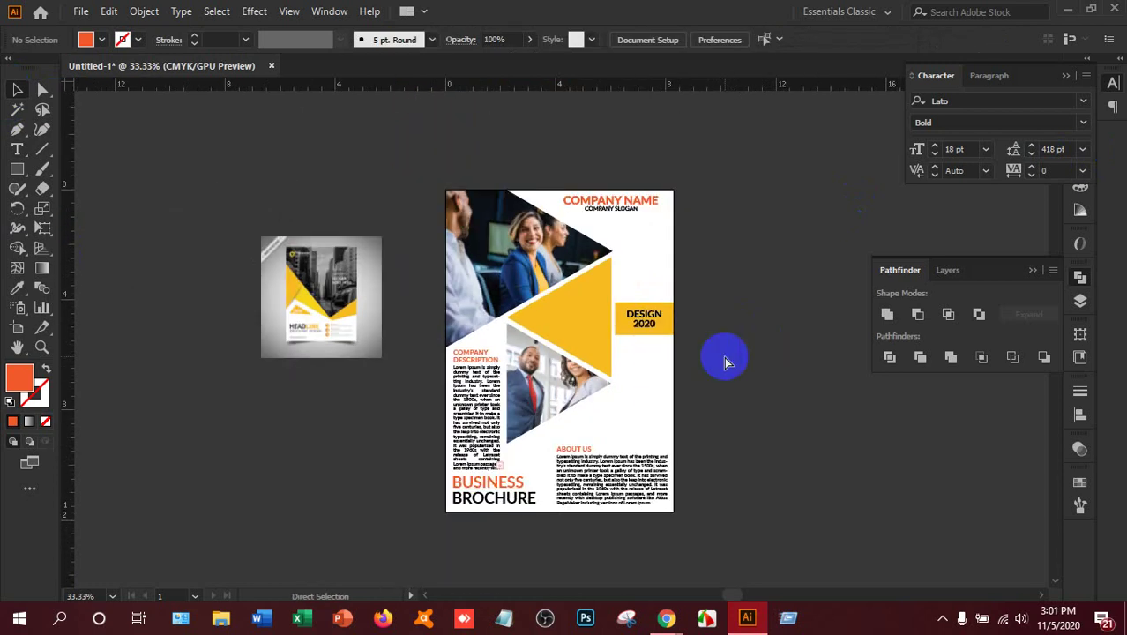
key("ctrl+minus")
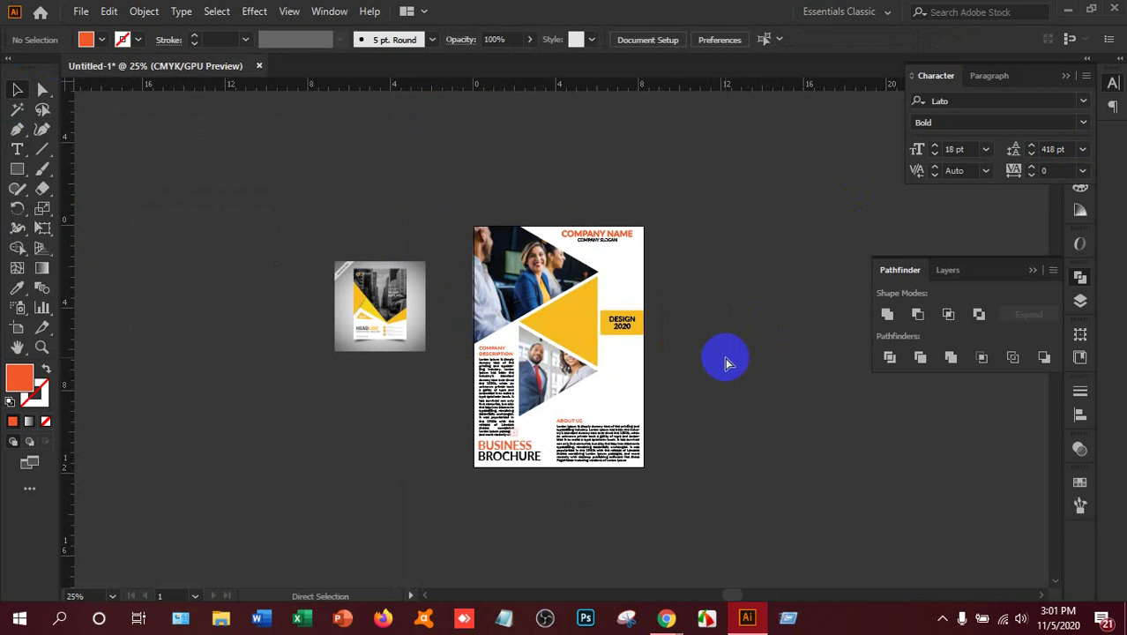
key("ctrl+plus")
key("ctrl+plus")
key("ctrl+plus")
key("ctrl+plus")
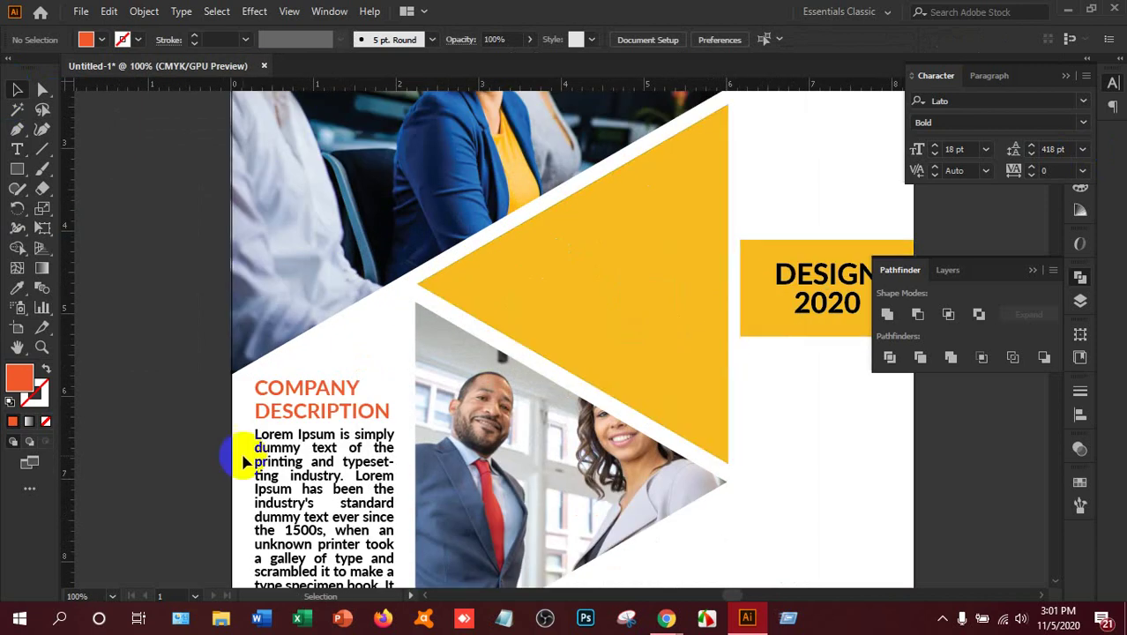
key("ctrl+minus")
scroll(84, 127, "left", 3)
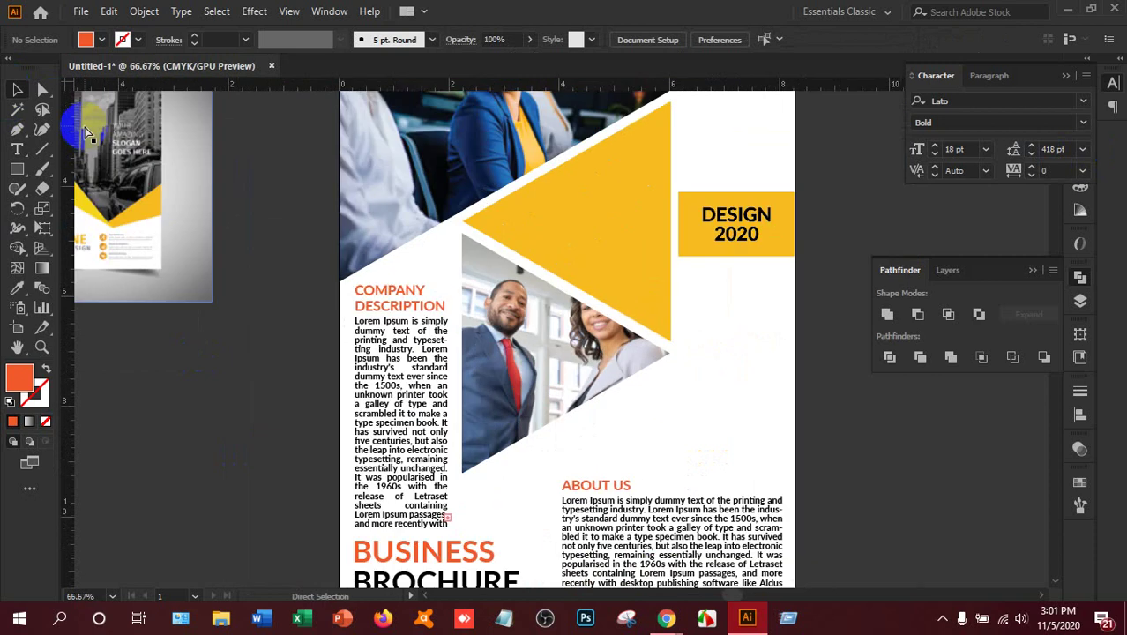
- Expand the COMPANY DESCRIPTION, BUSINESS BROCHURE and ABOUT US headings and both Lorem Ipsum blocks into shapes, with Object and Fill enabled
left_click(17, 89)
left_click(420, 313)
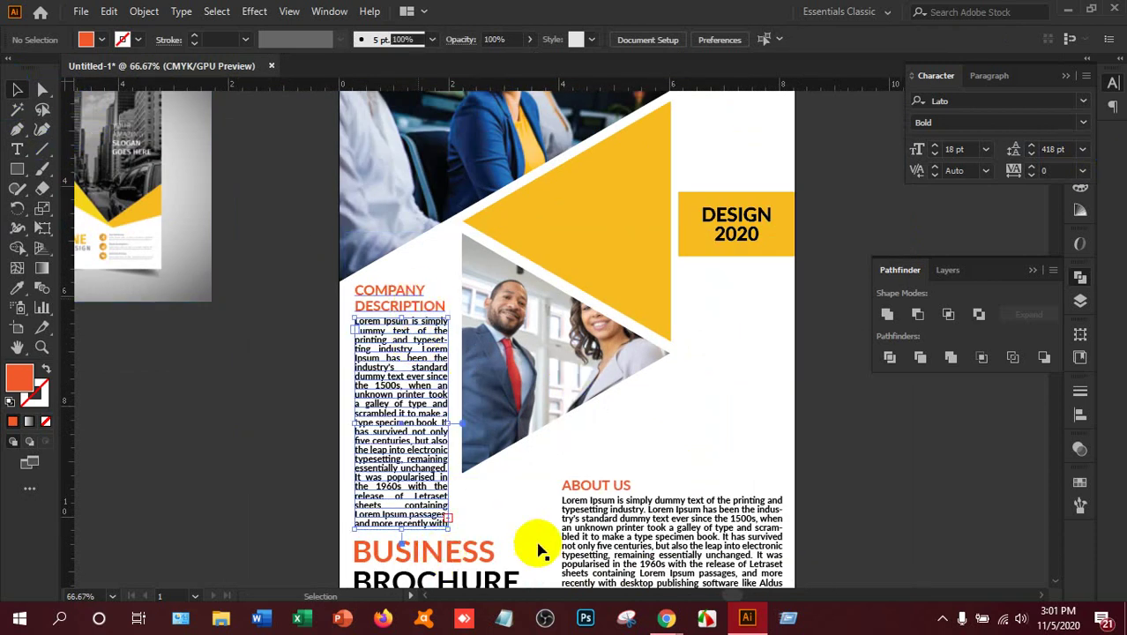
left_click_drag(540, 551, 609, 496)
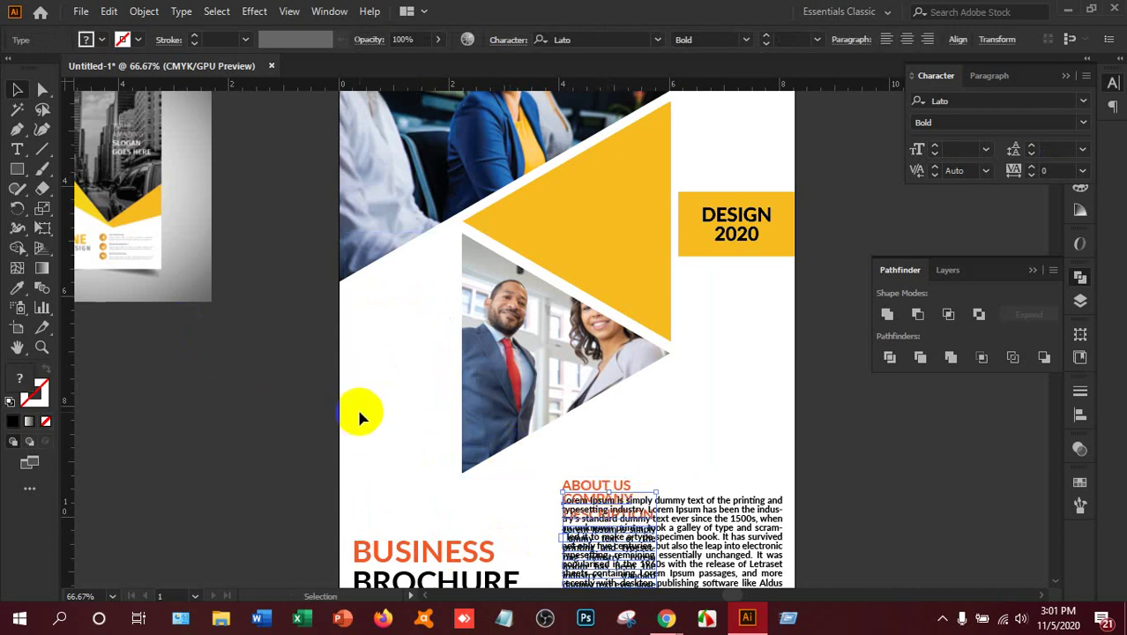
key("ctrl+z")
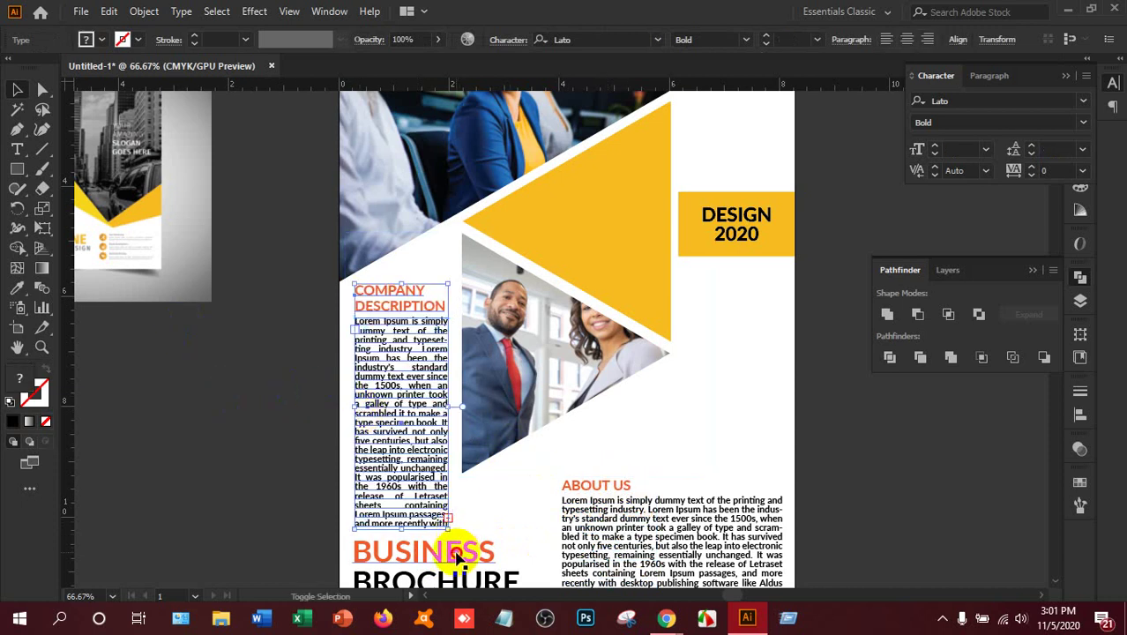
left_click(578, 533)
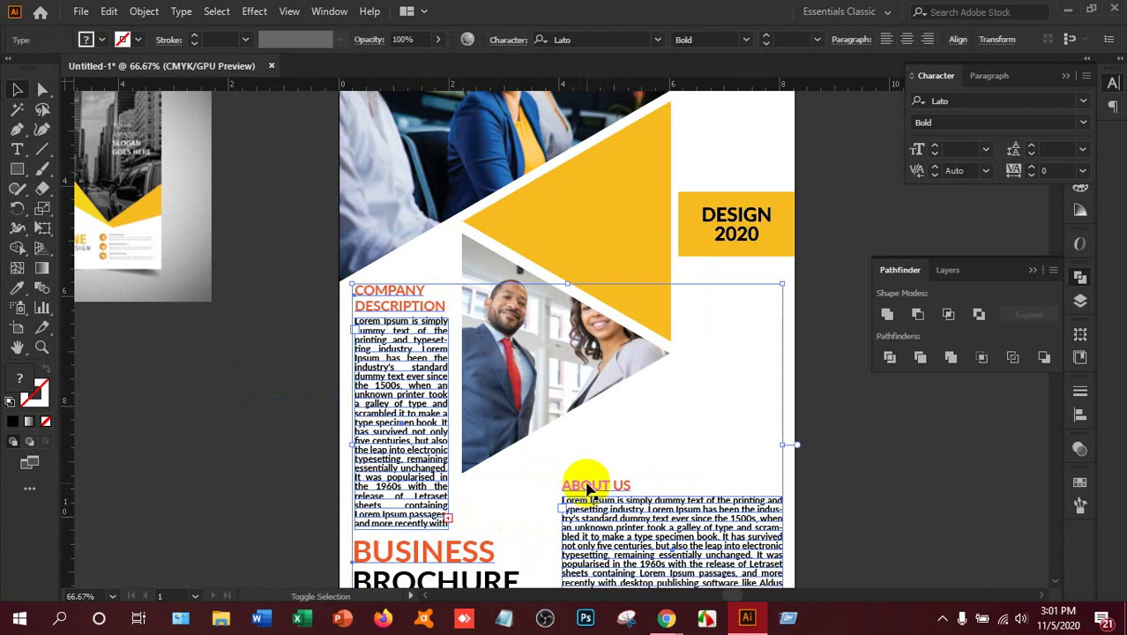
scroll(276, 375, "down", 2)
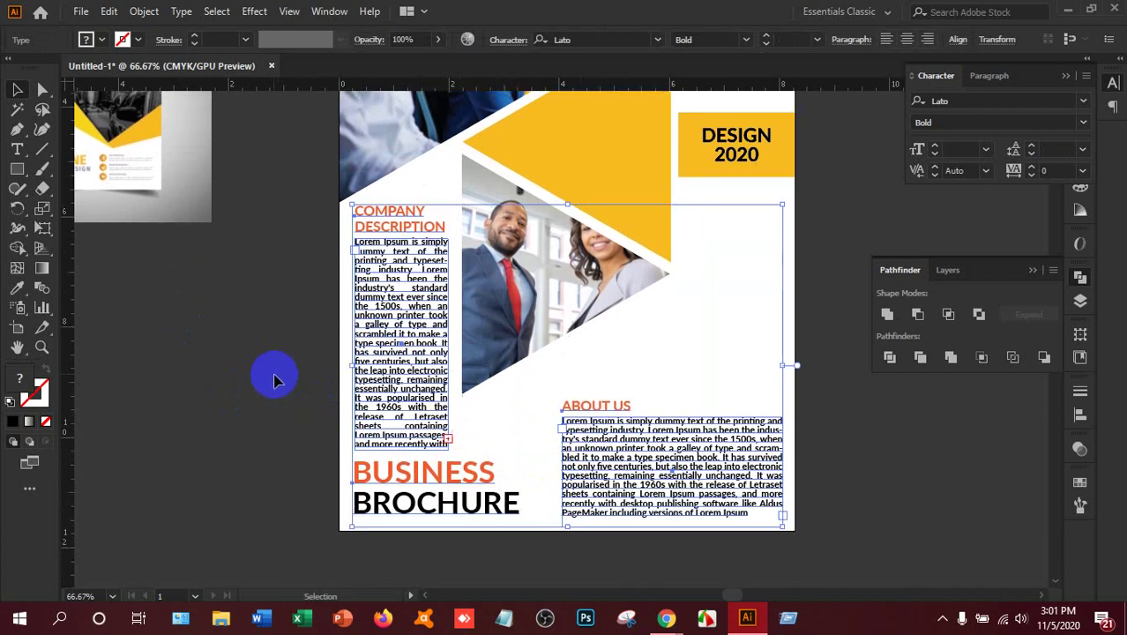
scroll(221, 289, "up", 1)
left_click(144, 12)
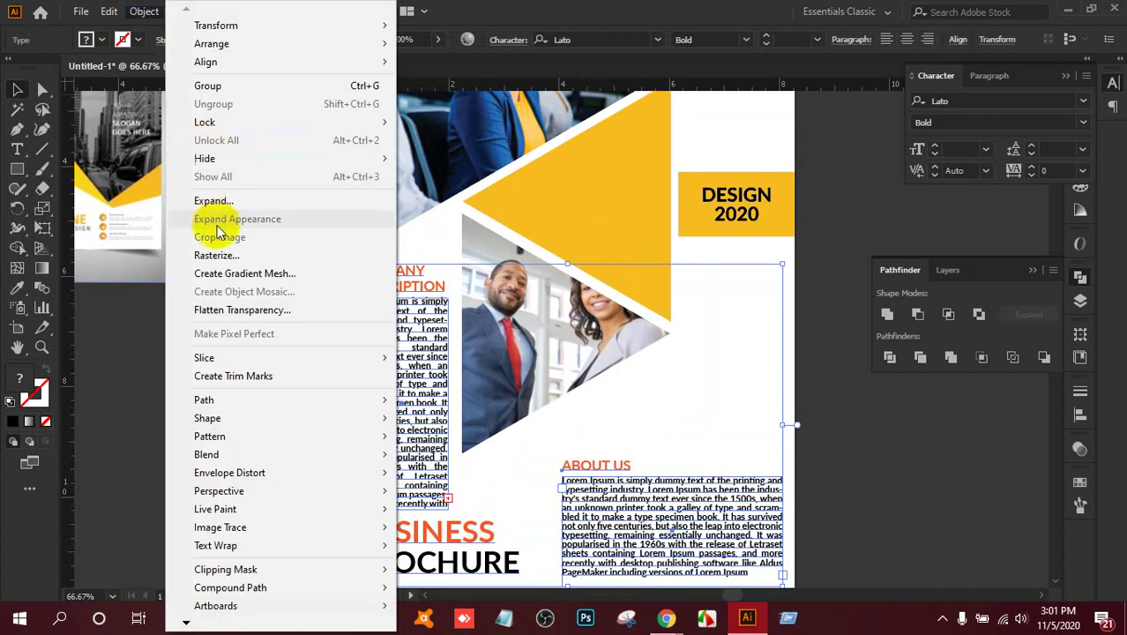
left_click(211, 197)
left_click(531, 408)
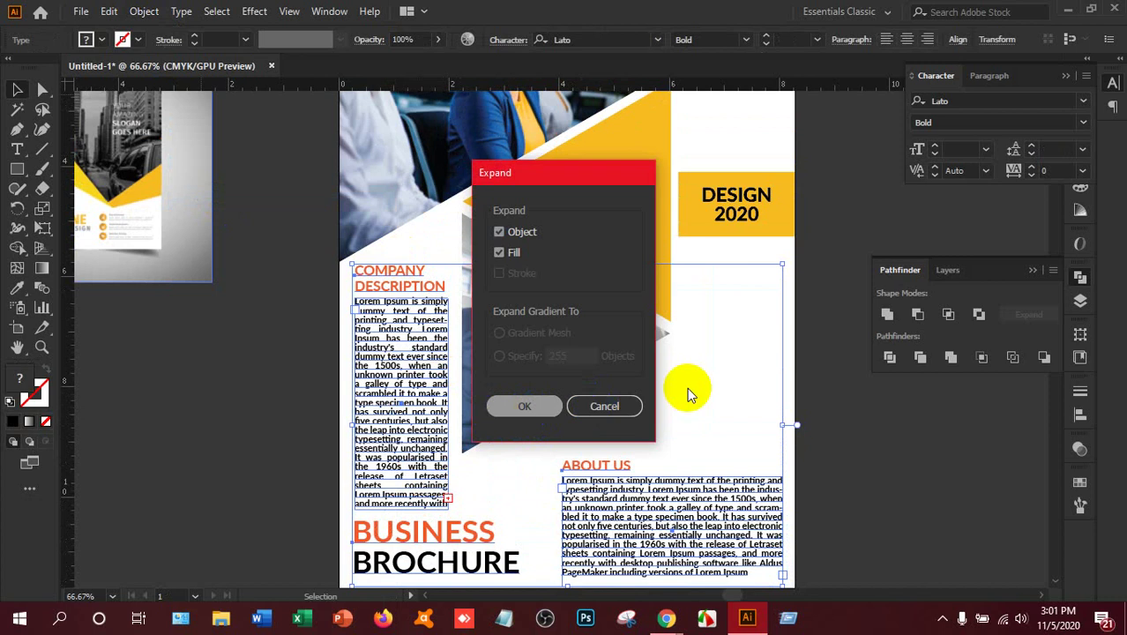
left_click(258, 384)
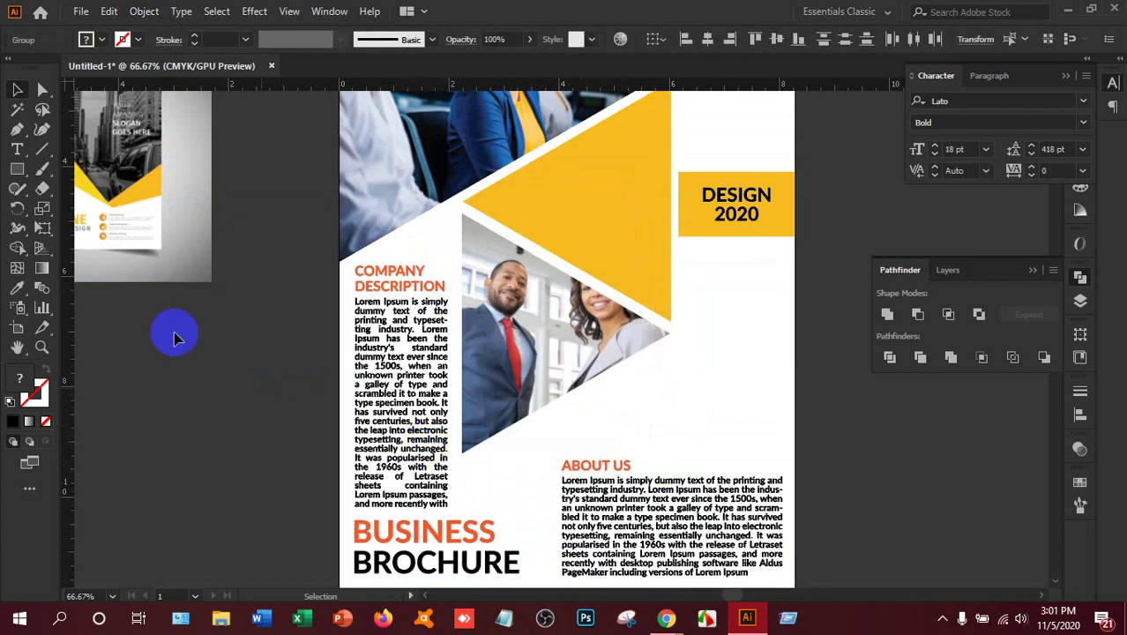
- Recolour the large yellow triangle with the orange sampled from the COMPANY DESCRIPTION heading using the Eyedropper
scroll(101, 307, "up", 2)
left_click(591, 216)
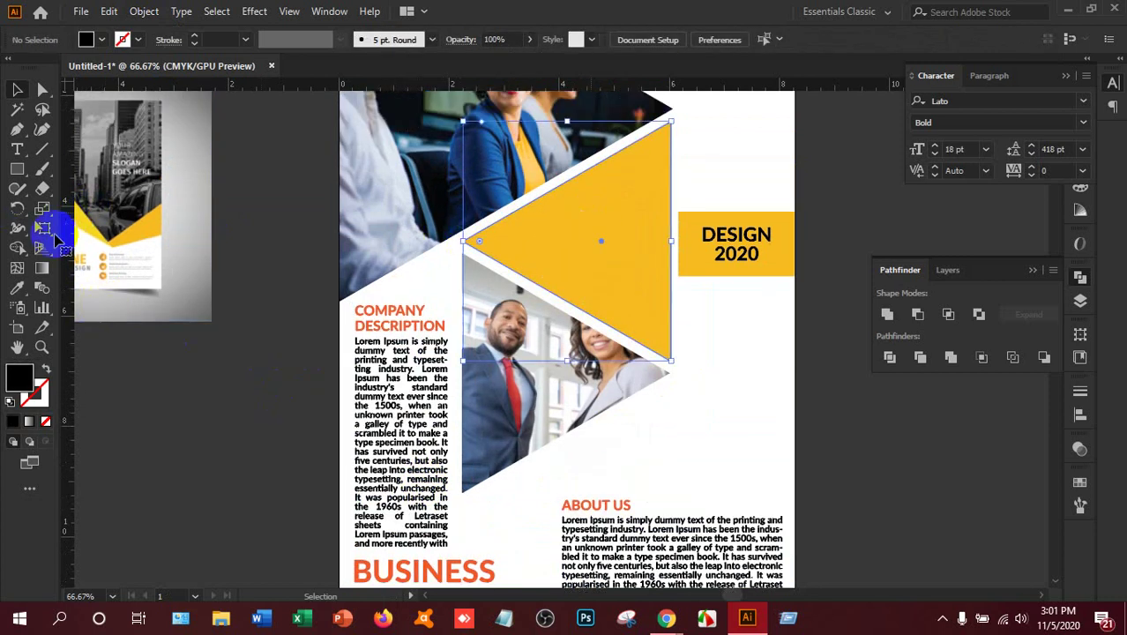
left_click(16, 288)
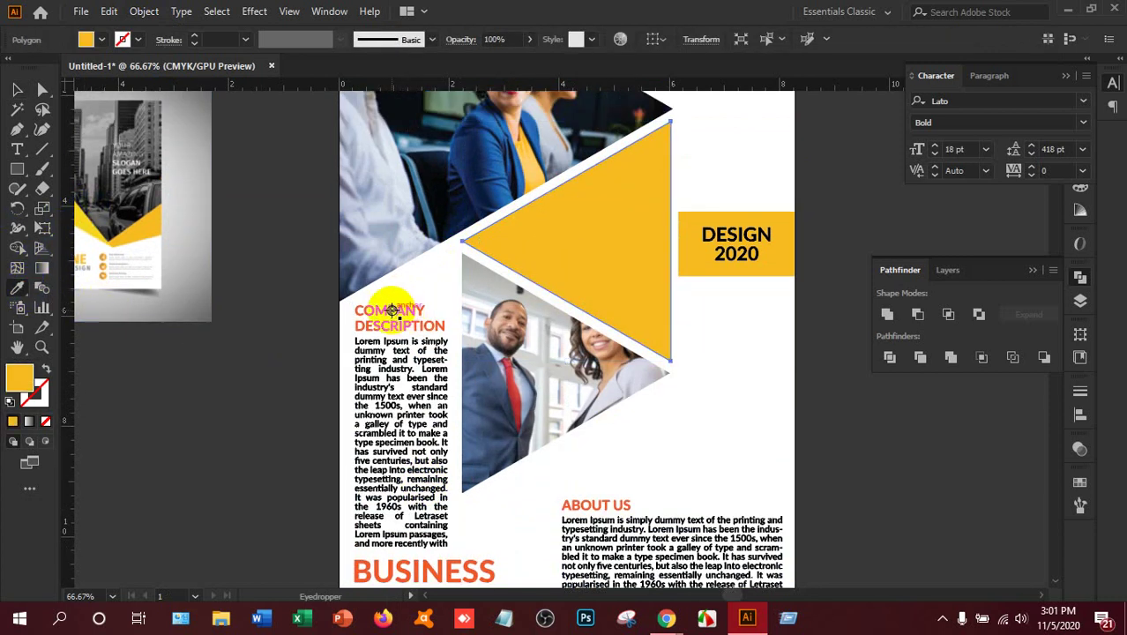
left_click(391, 310)
left_click(17, 89)
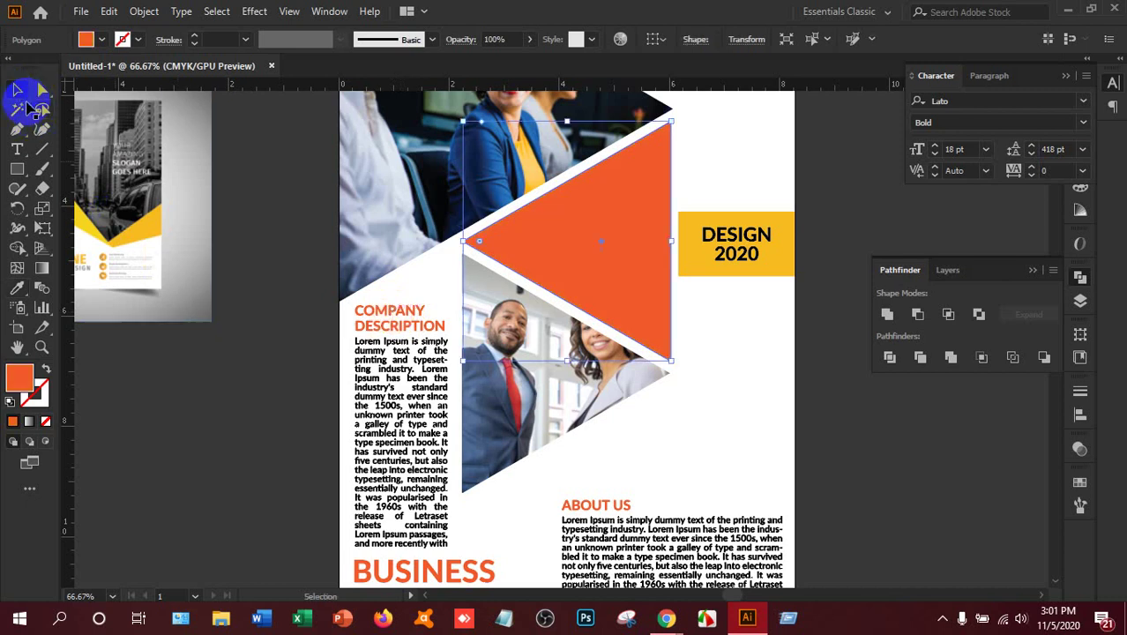
left_click(289, 445)
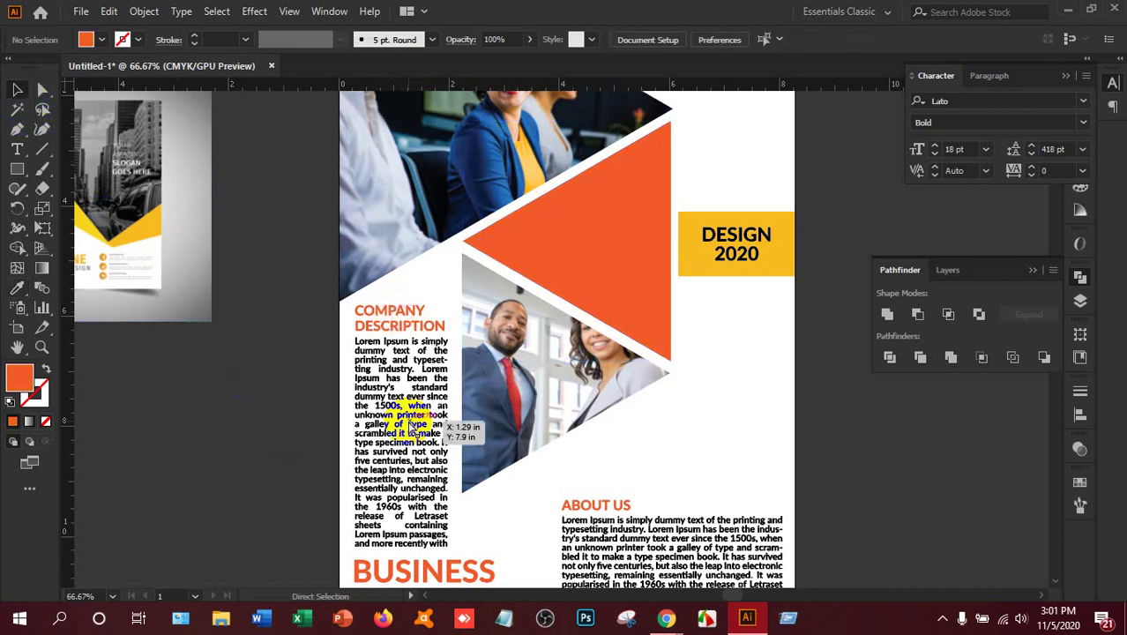
- Recolour the yellow rectangle behind the DESIGN 2020 label with the orange sampled from the large triangle
scroll(405, 423, "down", 1)
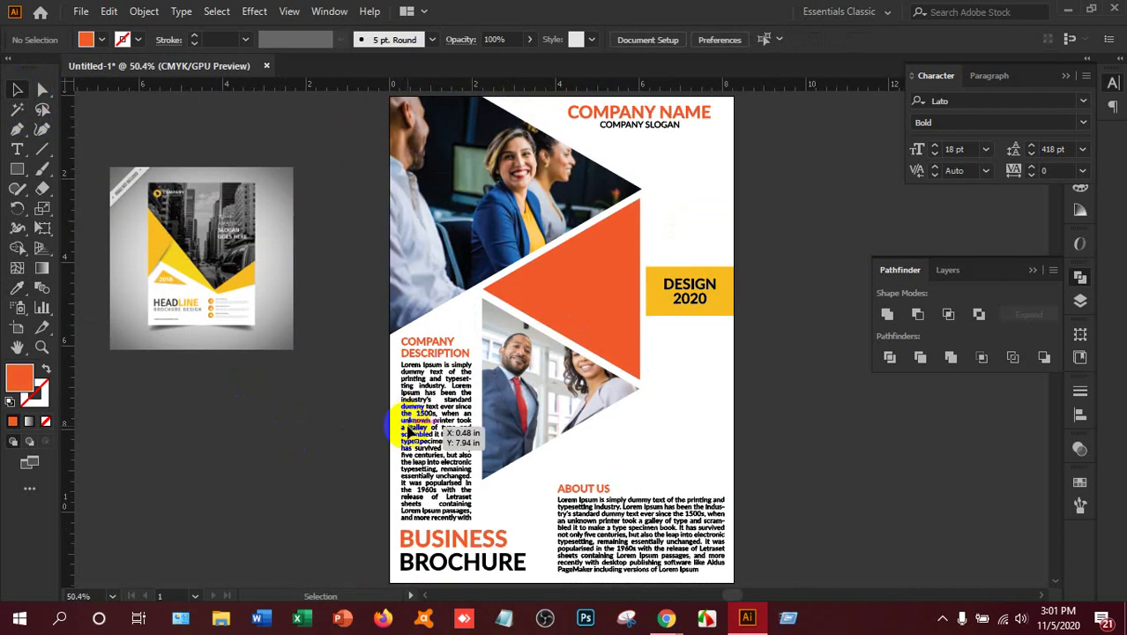
left_click(718, 298)
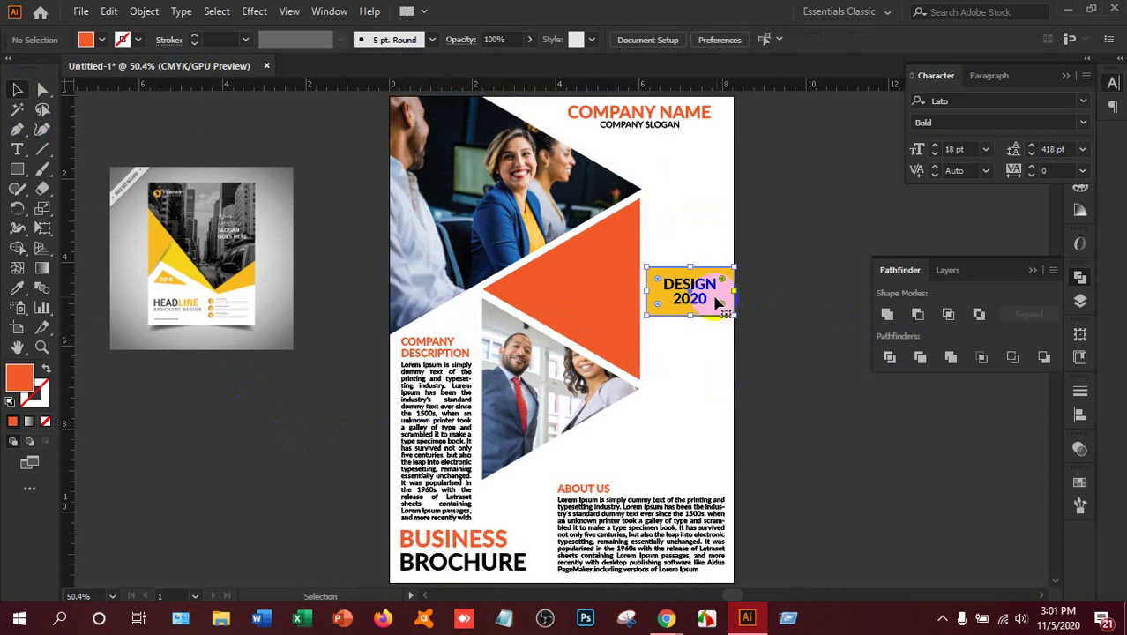
left_click(17, 286)
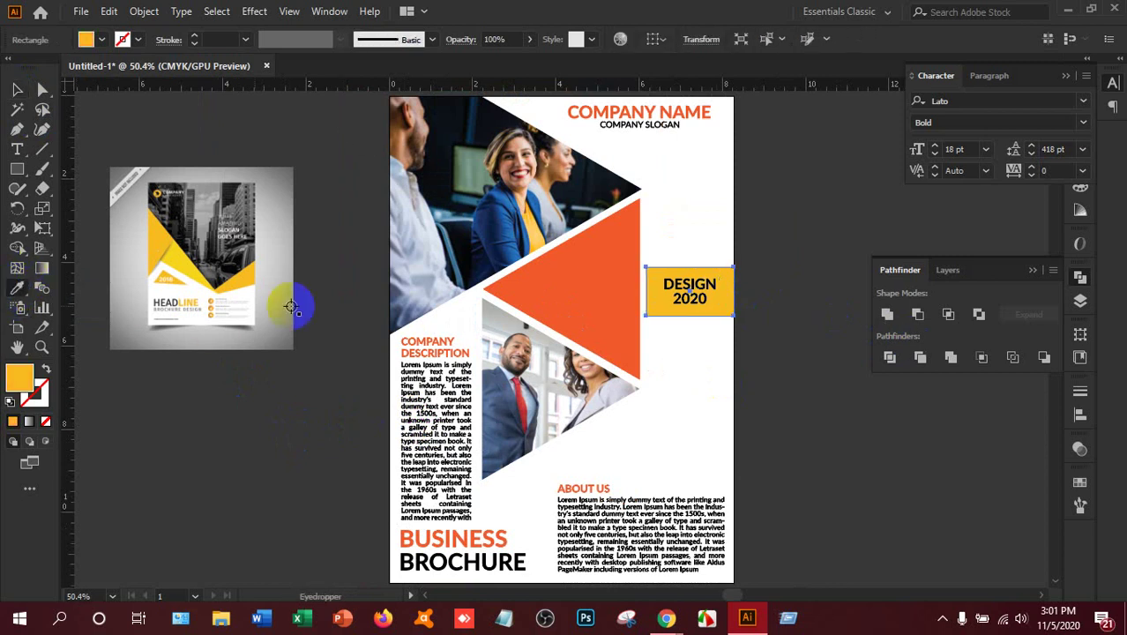
left_click(544, 290)
left_click(17, 89)
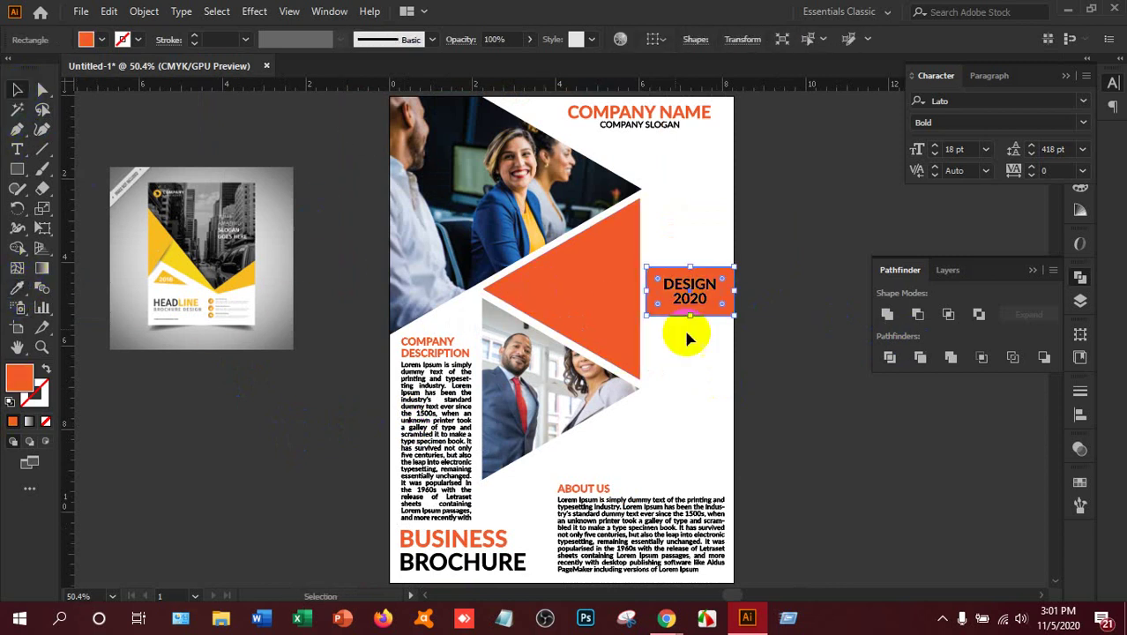
left_click(790, 387)
- Draw a rectangle covering the whole artboard, fill it with white and send it behind all the artwork
key("ctrl+minus")
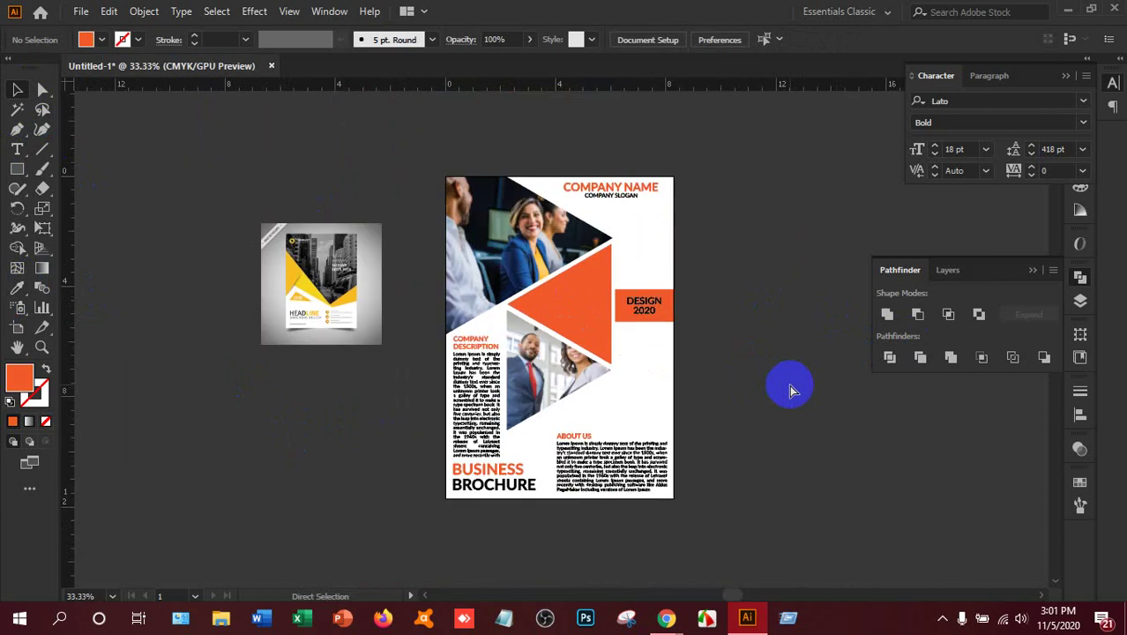
left_click(17, 169)
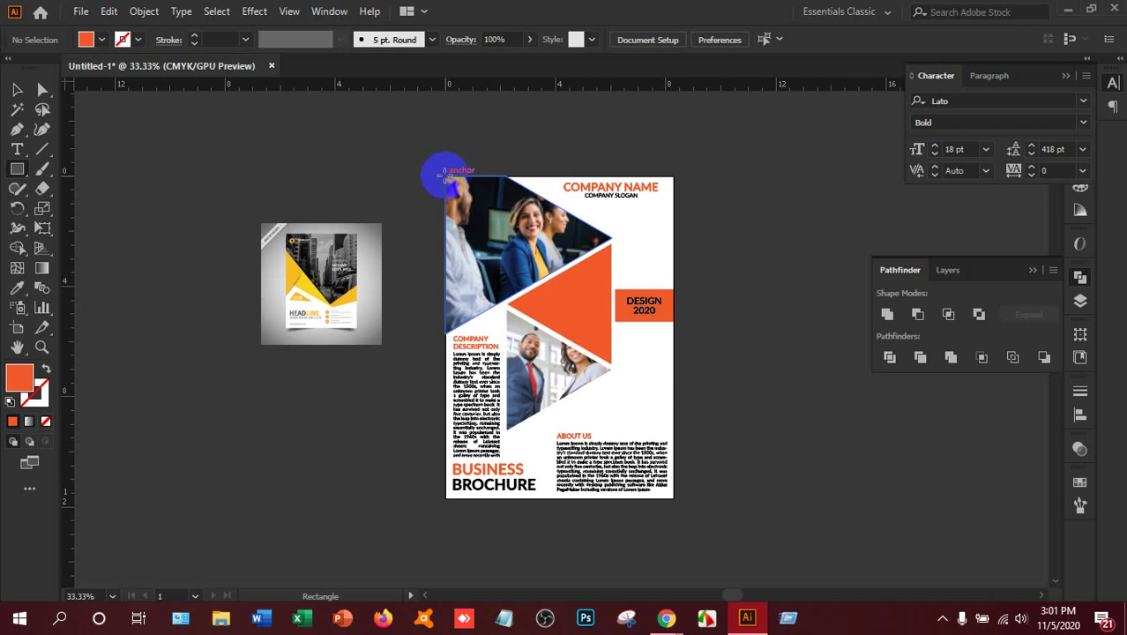
left_click_drag(446, 173, 670, 500)
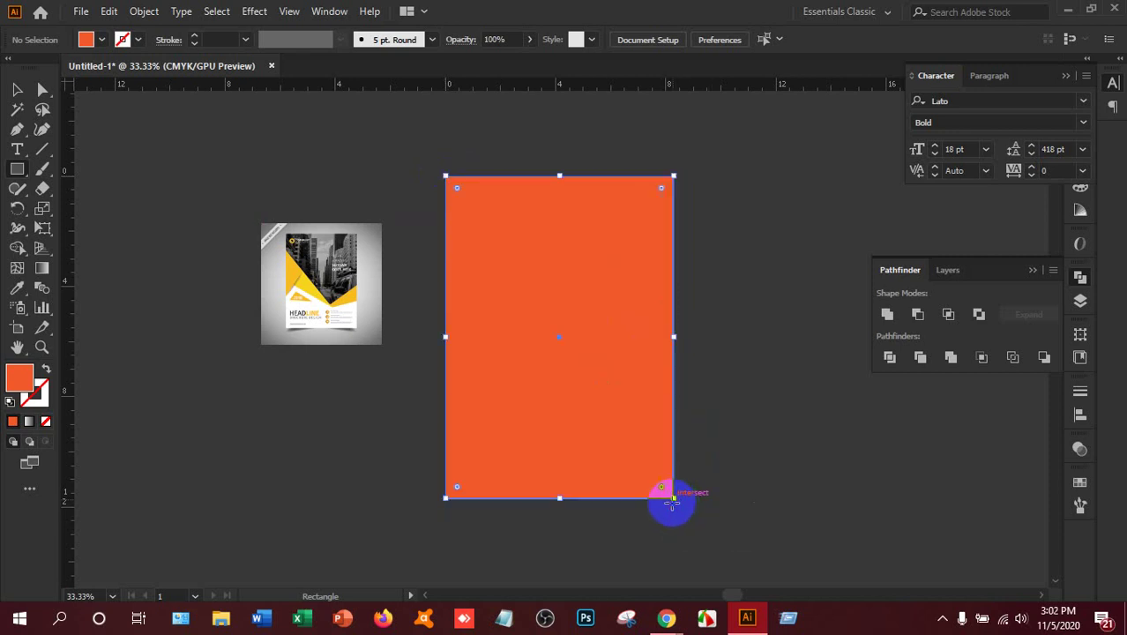
left_click(98, 42)
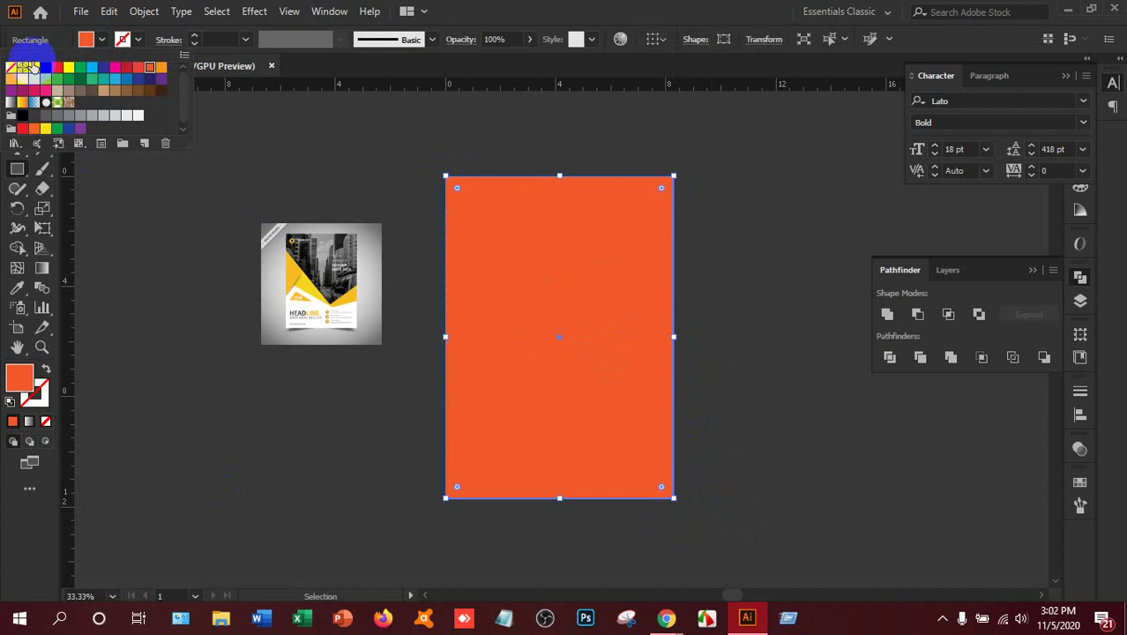
left_click(34, 68)
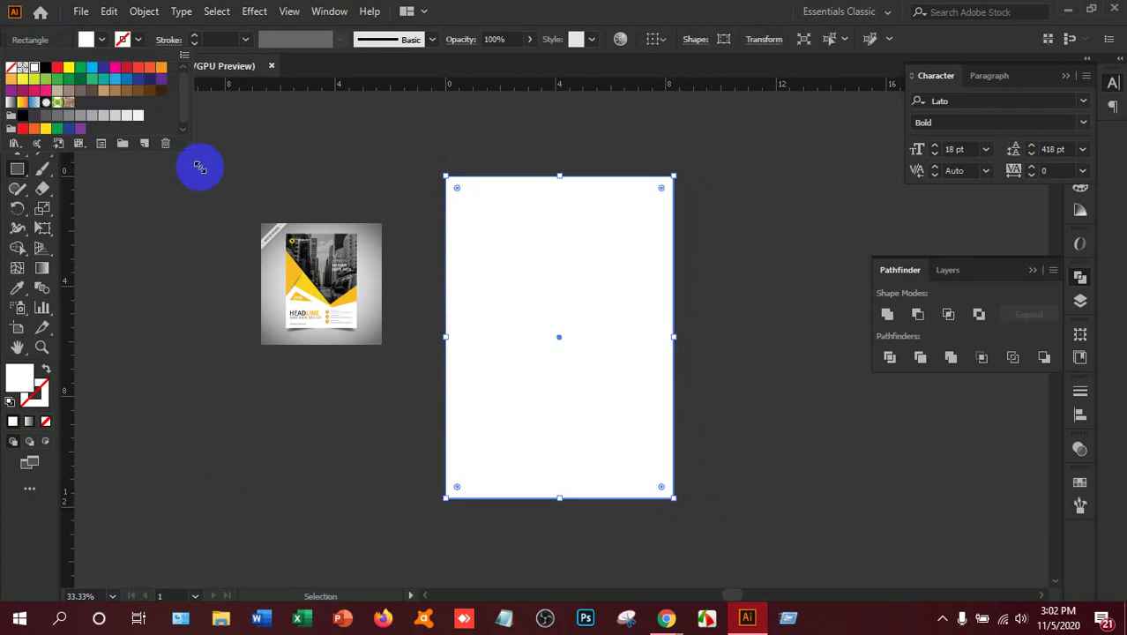
left_click(296, 251, "shift")
key("ctrl+shift+bracketleft")
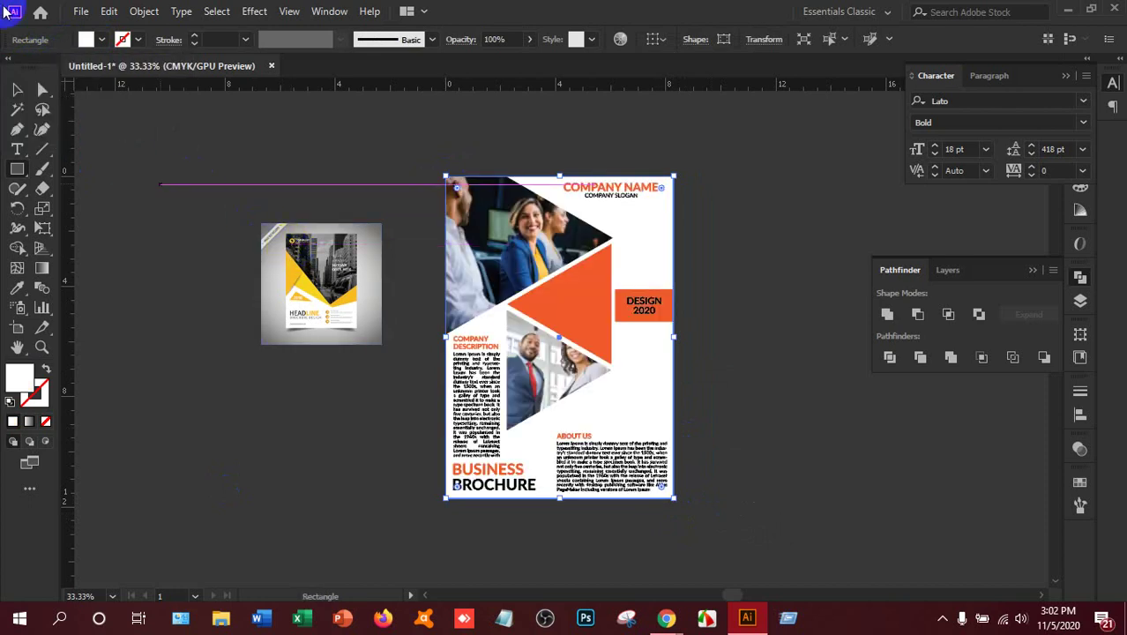
- Delete the reference brochure image beside the artboard
left_click(16, 89)
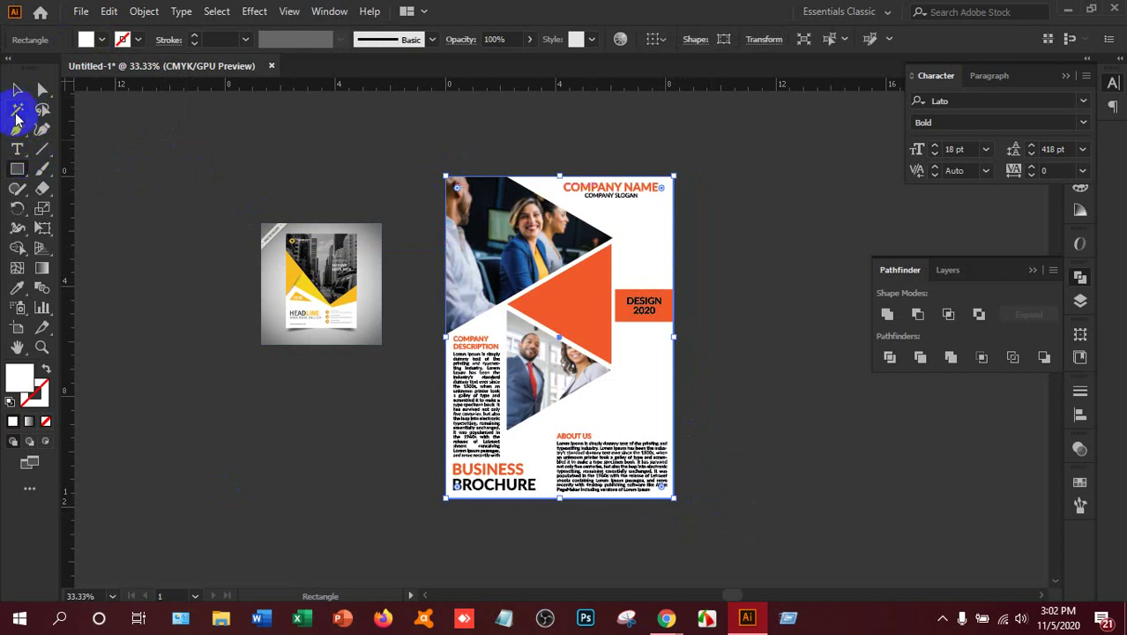
left_click(306, 289)
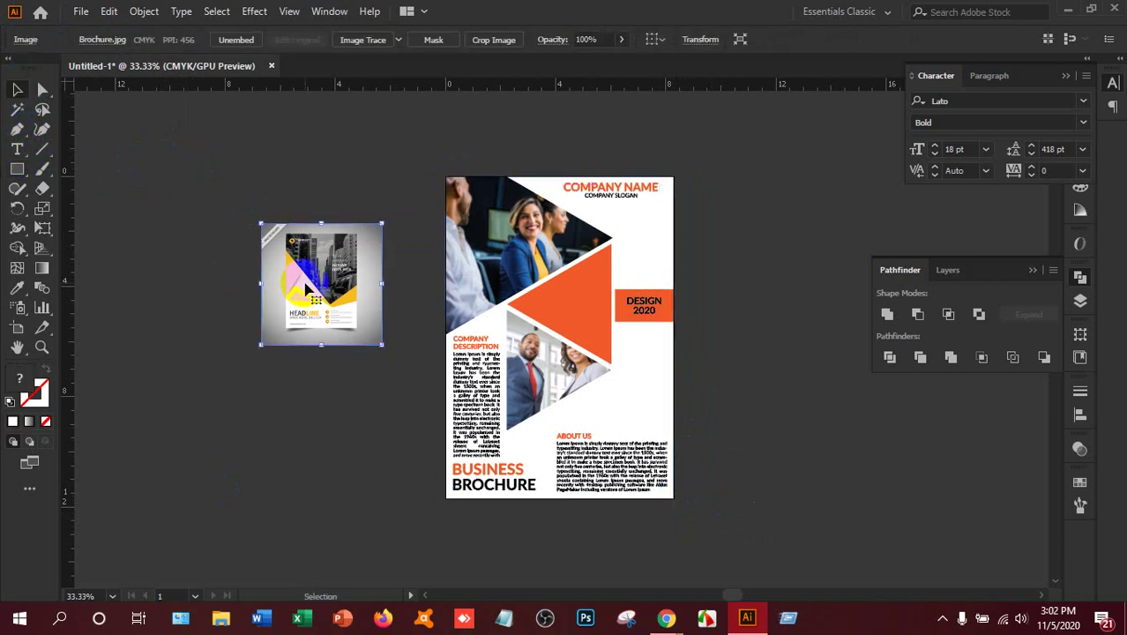
key("Delete")
- Select all the cover artwork, hide the selection edges and check the objects on the artboard
key("ctrl+a")
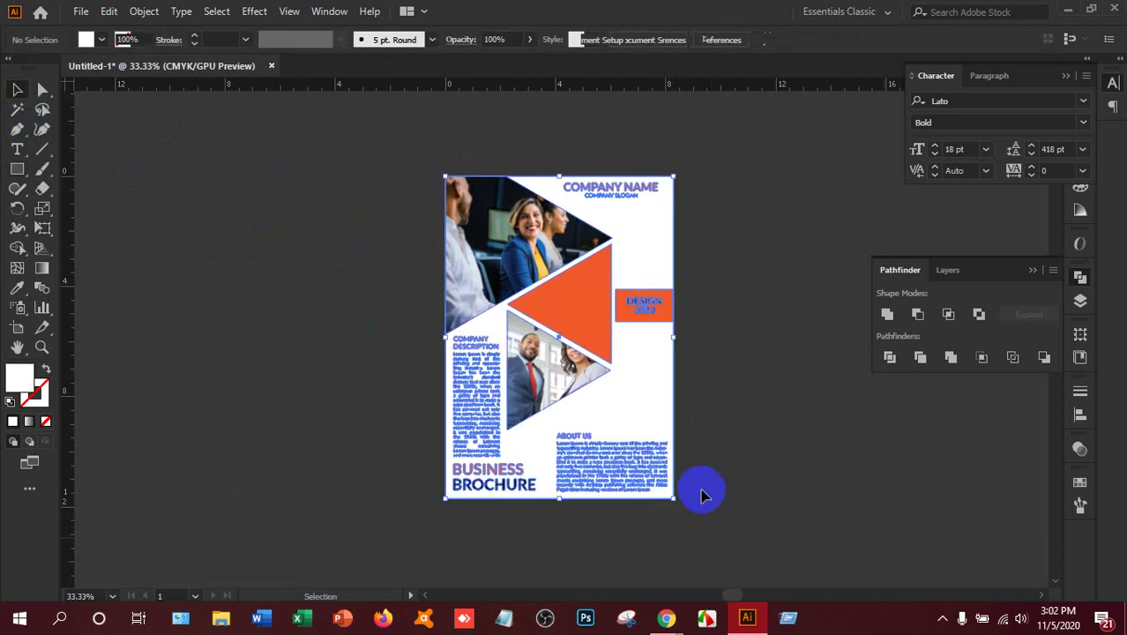
key("ctrl+h")
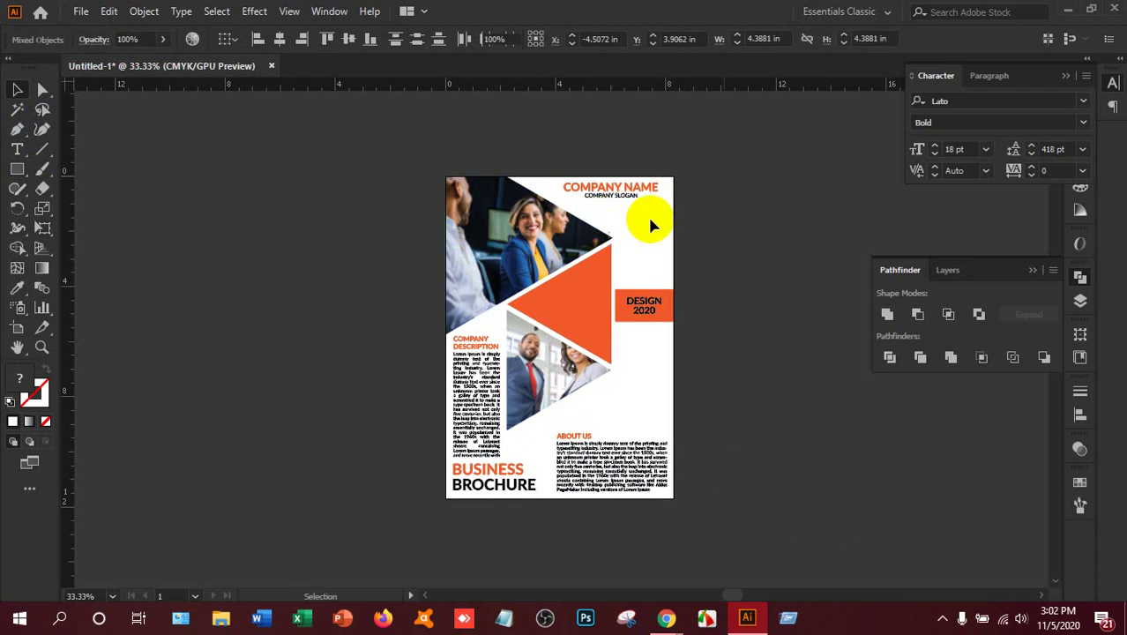
left_click(110, 414)
key("a")
key("ctrl+a")
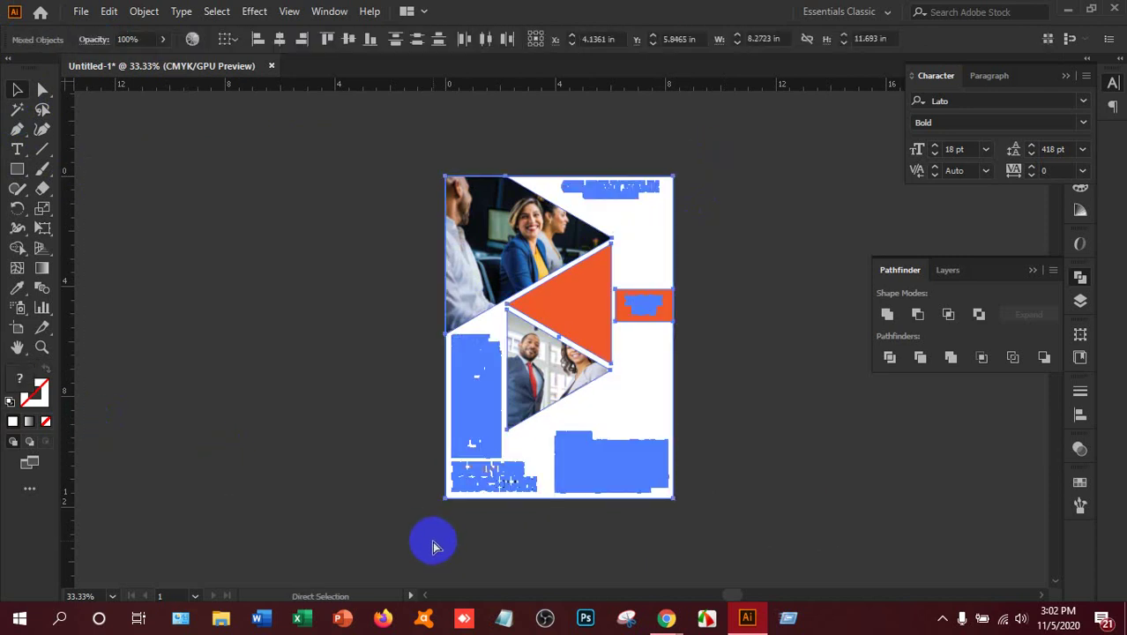
key("ctrl+h")
key("v")
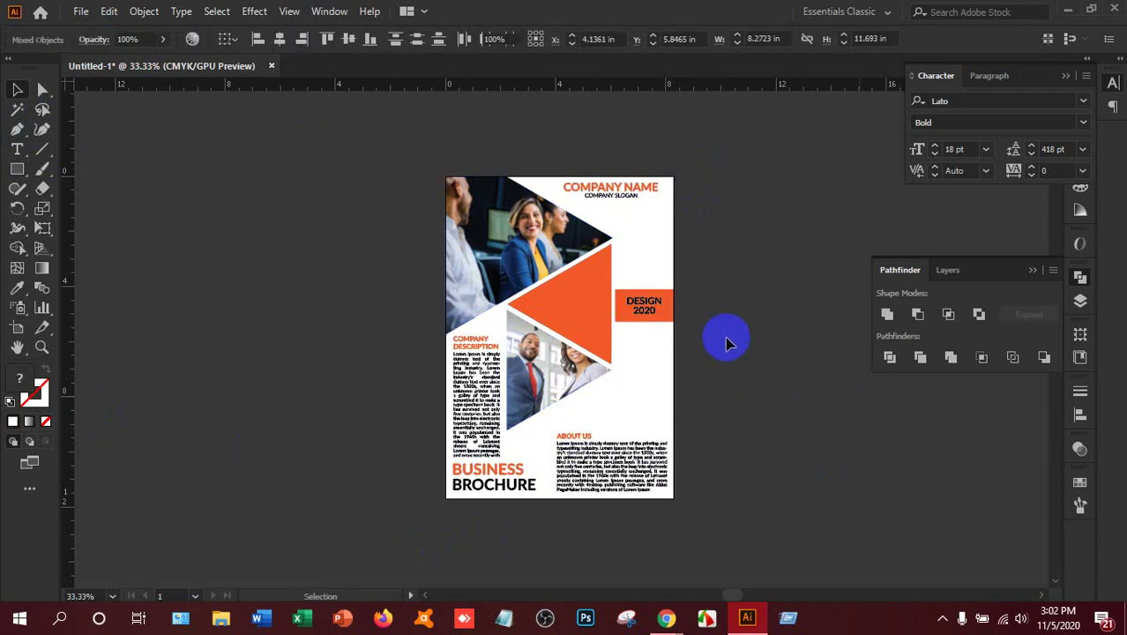
left_click(724, 339)
left_click_drag(403, 214, 461, 264)
left_click_drag(466, 150, 480, 251)
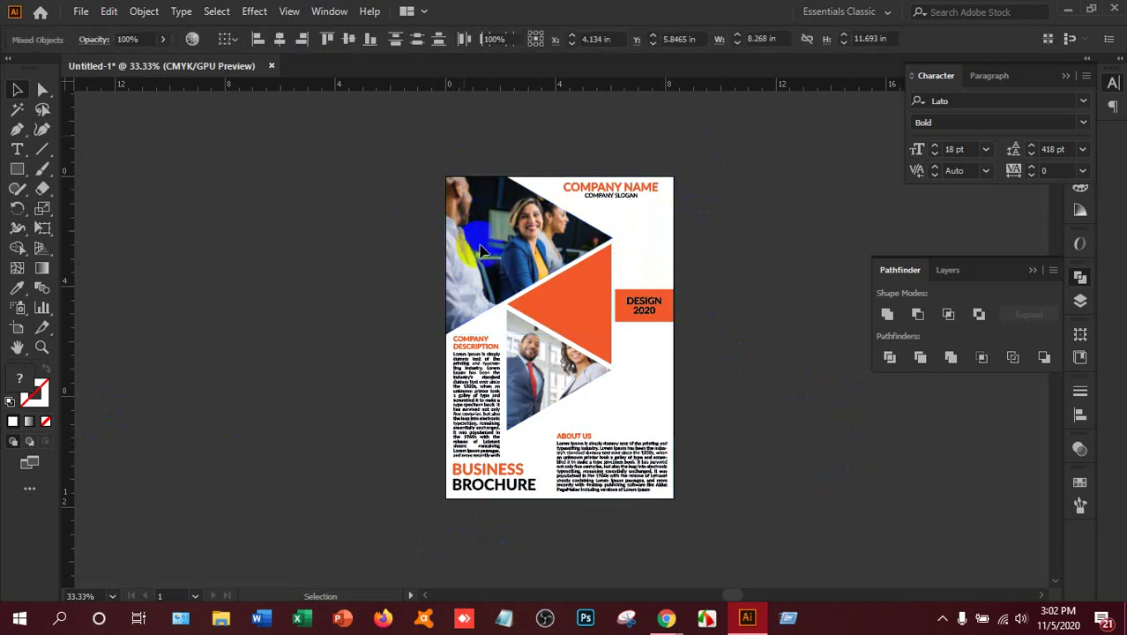
left_click(719, 251)
- Start saving the document under a new name and go to the LEDP > Class Work > HSL-LAL-203 folder on drive F
left_click(82, 12)
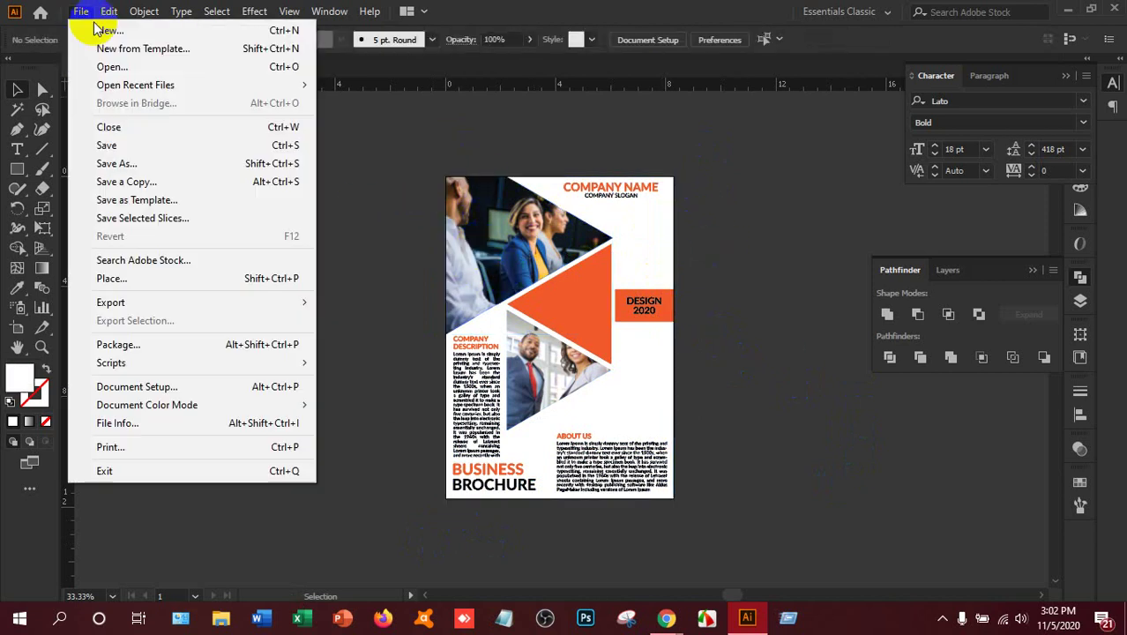
left_click(130, 164)
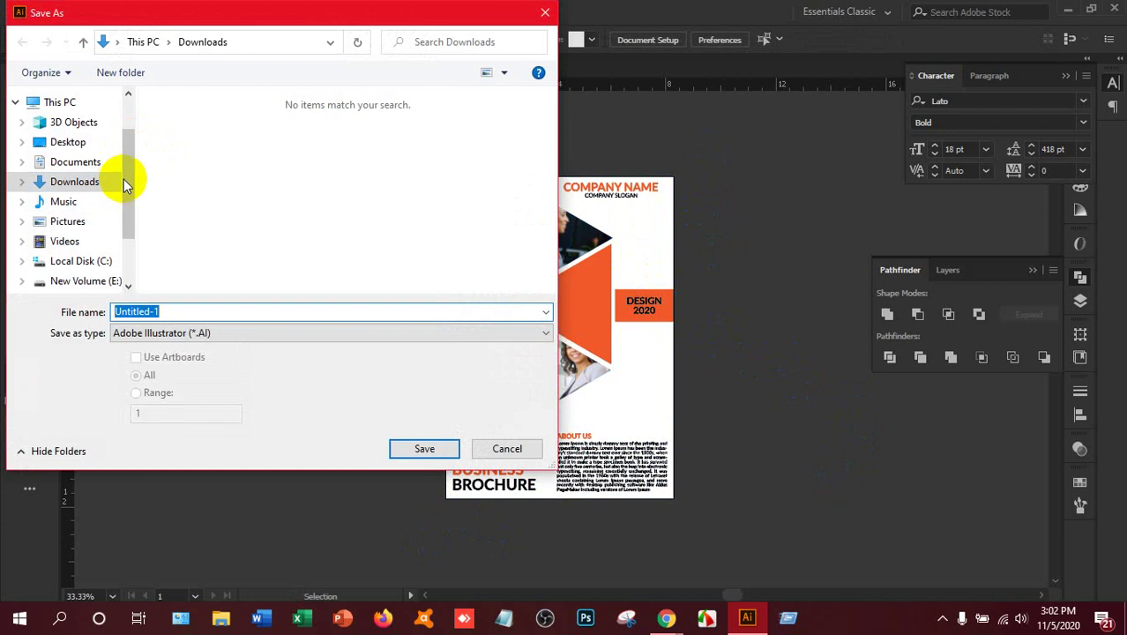
scroll(123, 179, "down", 2)
left_click(82, 214)
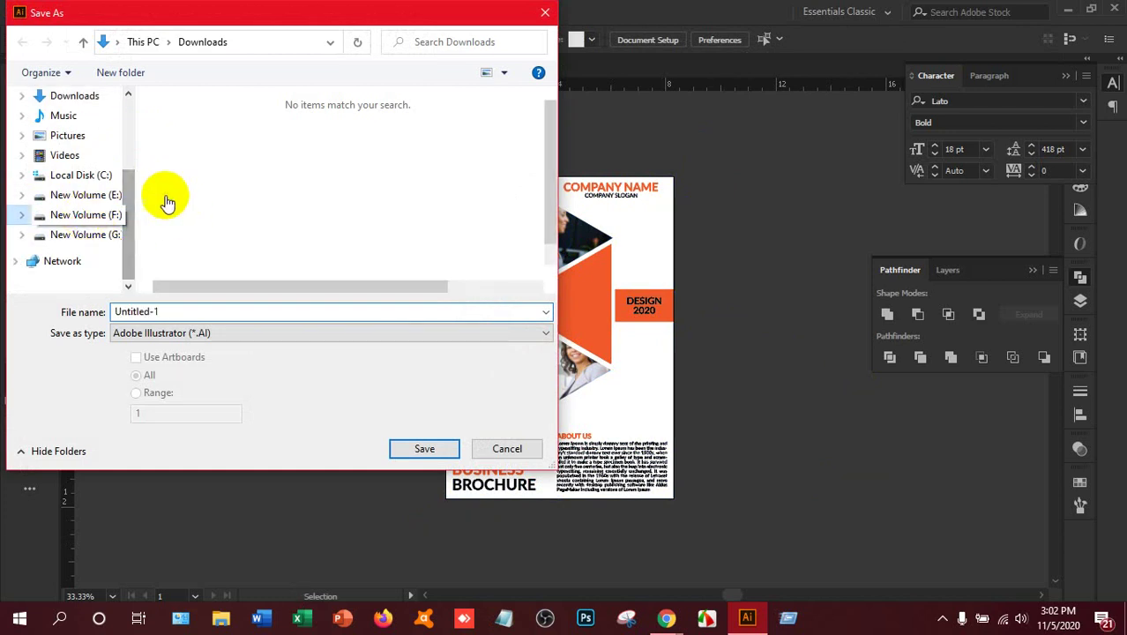
double_click(199, 187)
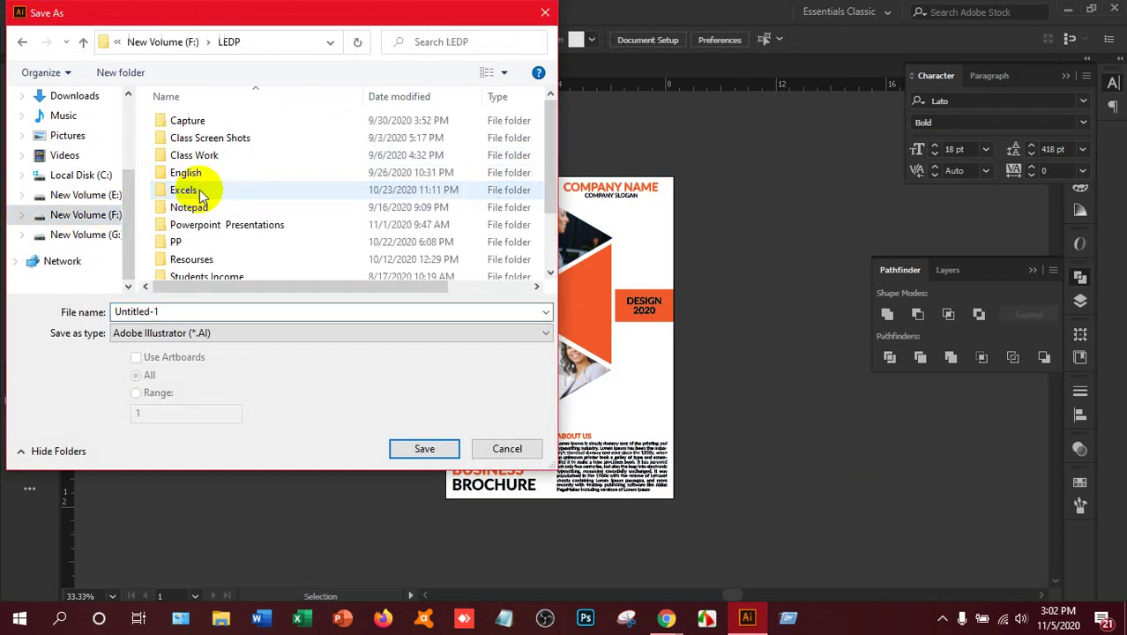
double_click(201, 155)
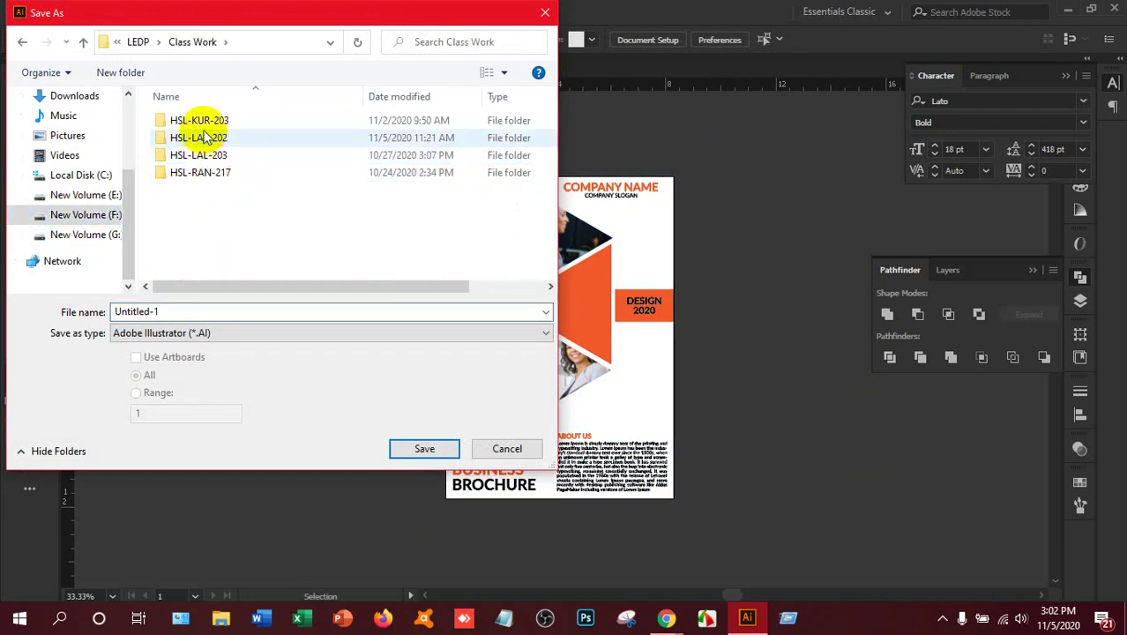
double_click(216, 155)
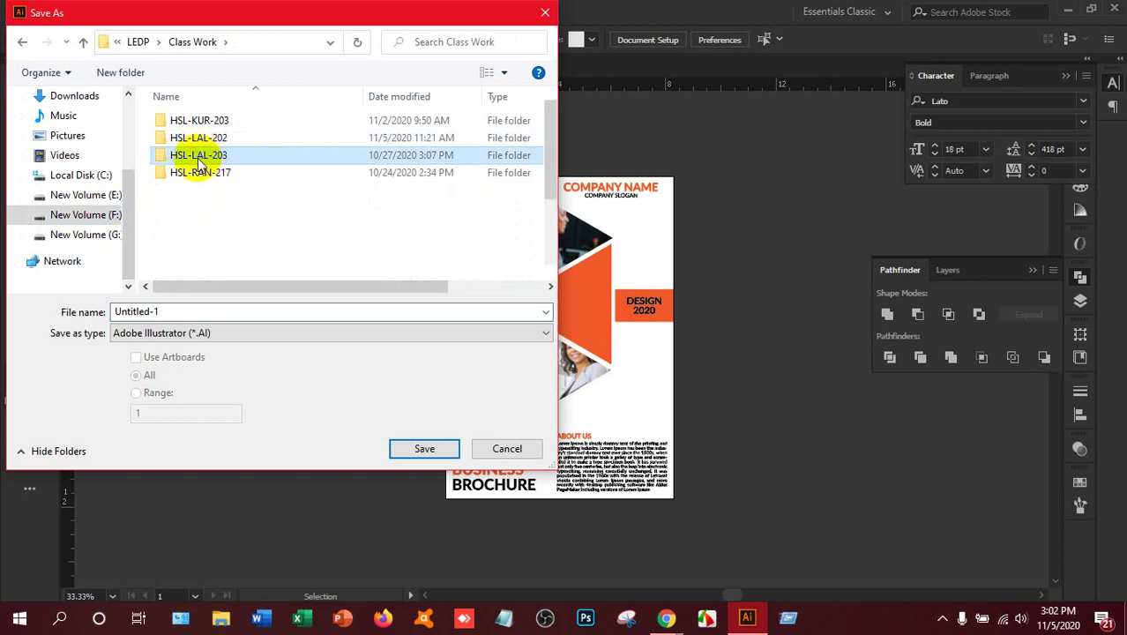
- Create a new folder named 05-11-2020 inside the HSL-LAL-203 folder
right_click(142, 167)
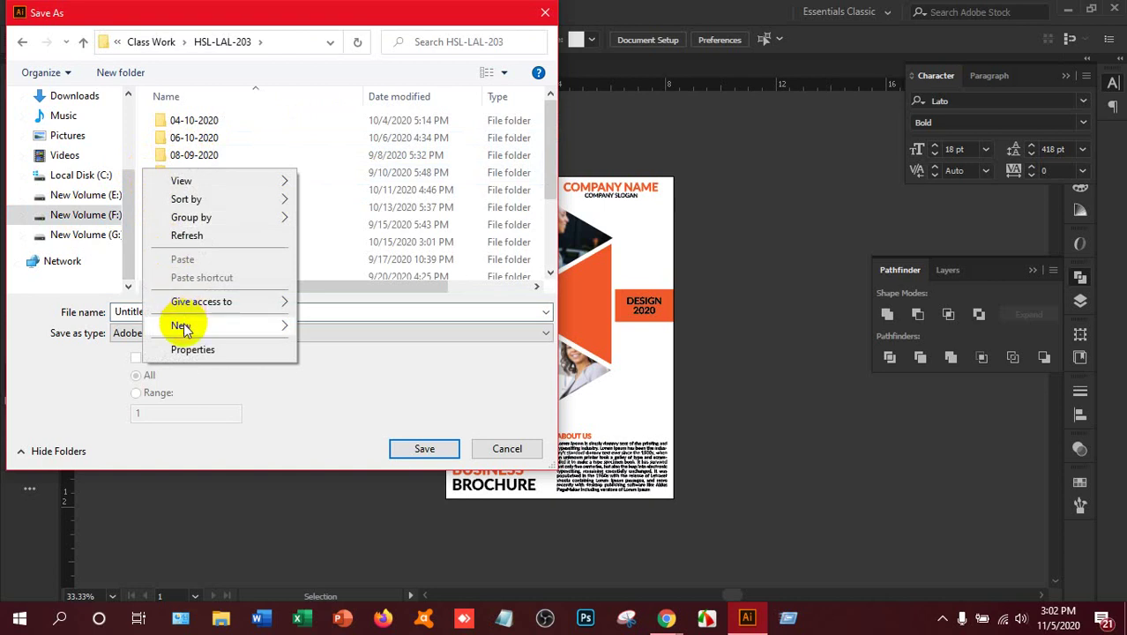
mouse_move(182, 326)
left_click(339, 326)
type("0")
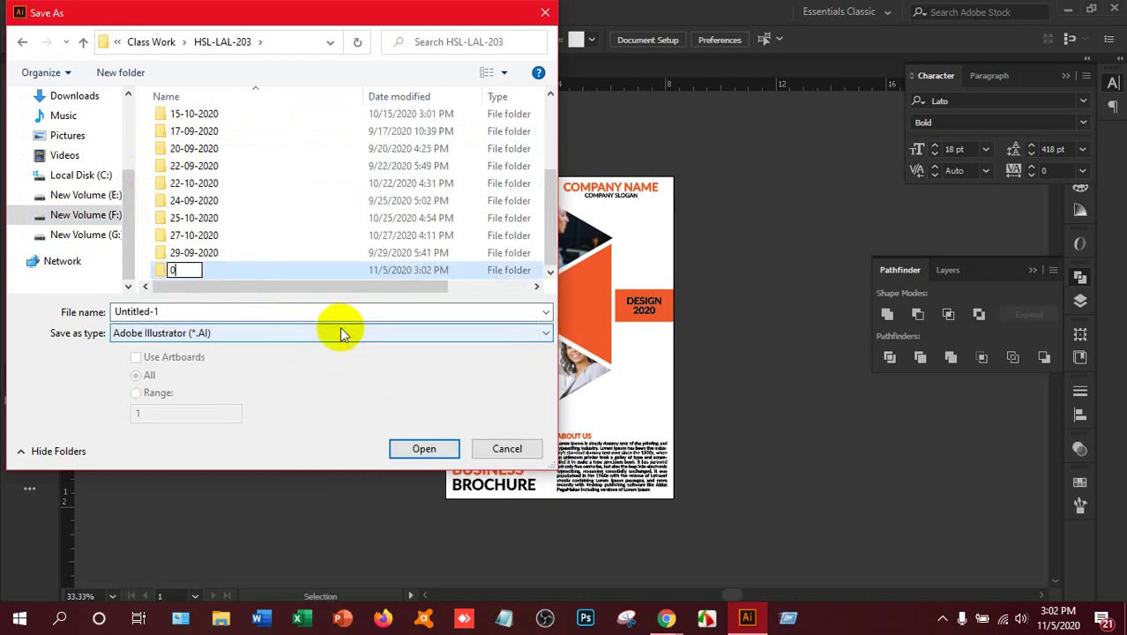
type("5-11-2020")
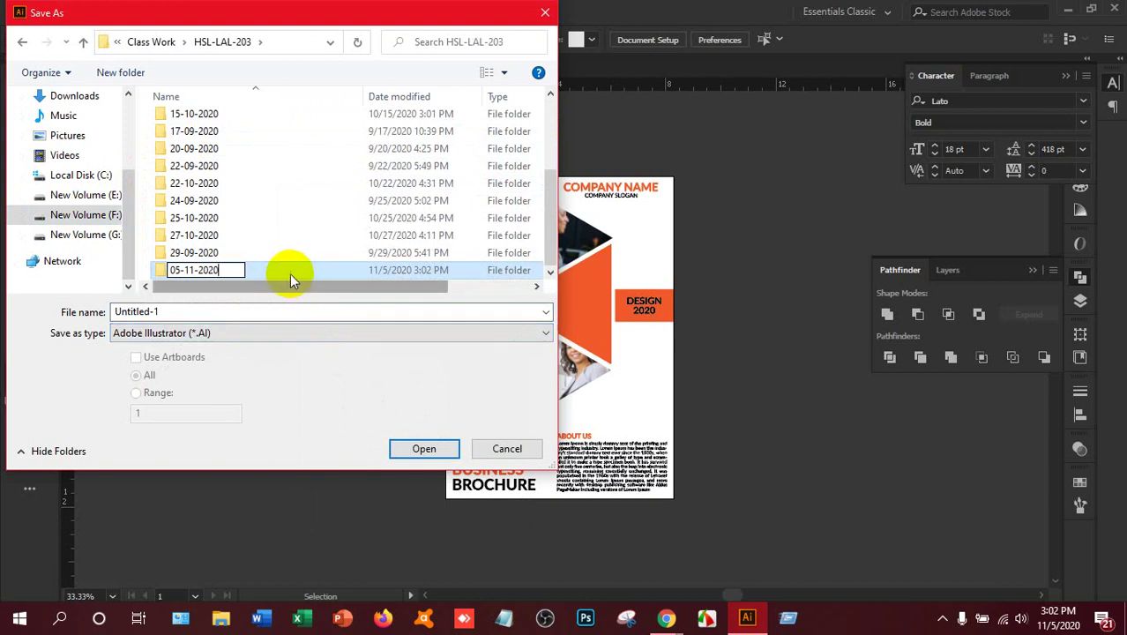
key("Return")
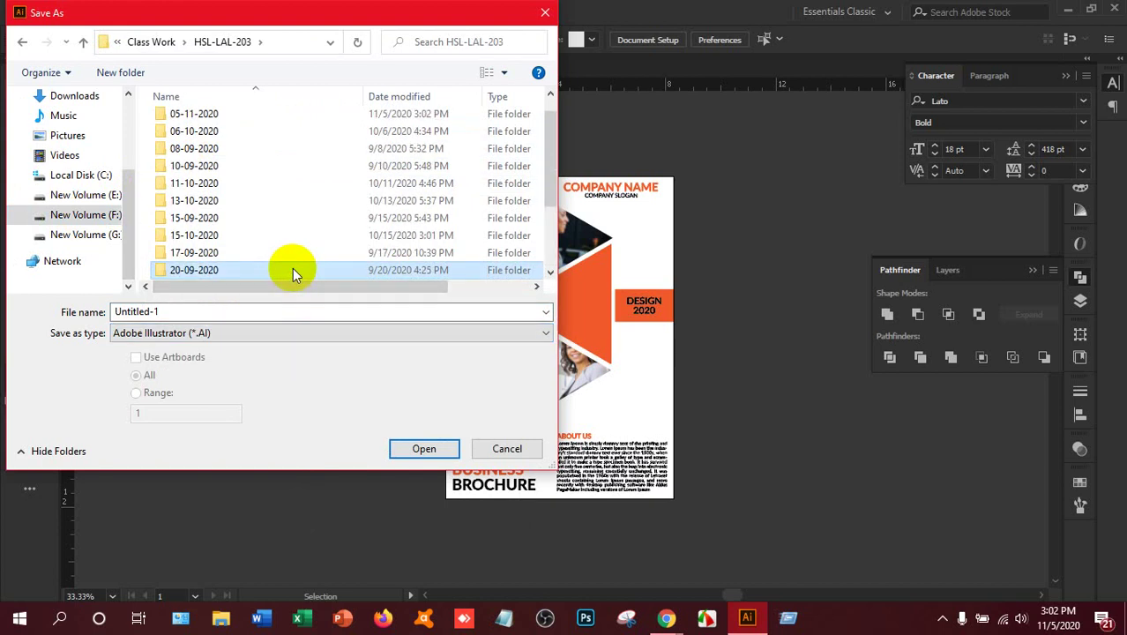
- Save the artwork as "Brochure design" in EPS format in the 05-11-2020 folder, with Illustrator 2020 EPS options
double_click(237, 119)
double_click(176, 313)
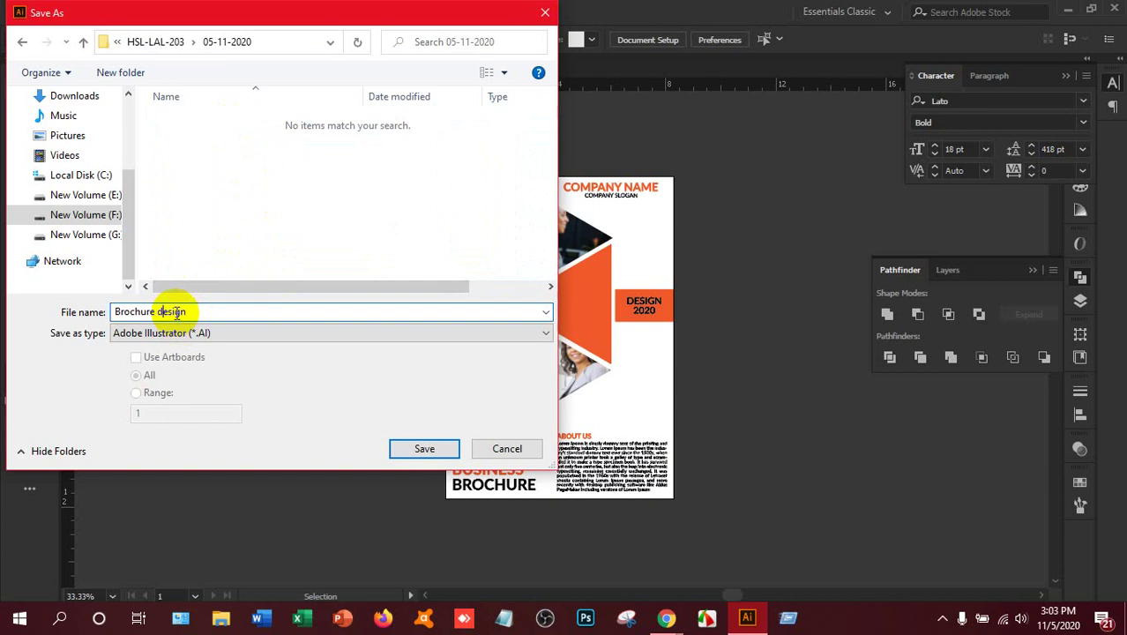
left_click(251, 335)
left_click(209, 375)
left_click(424, 448)
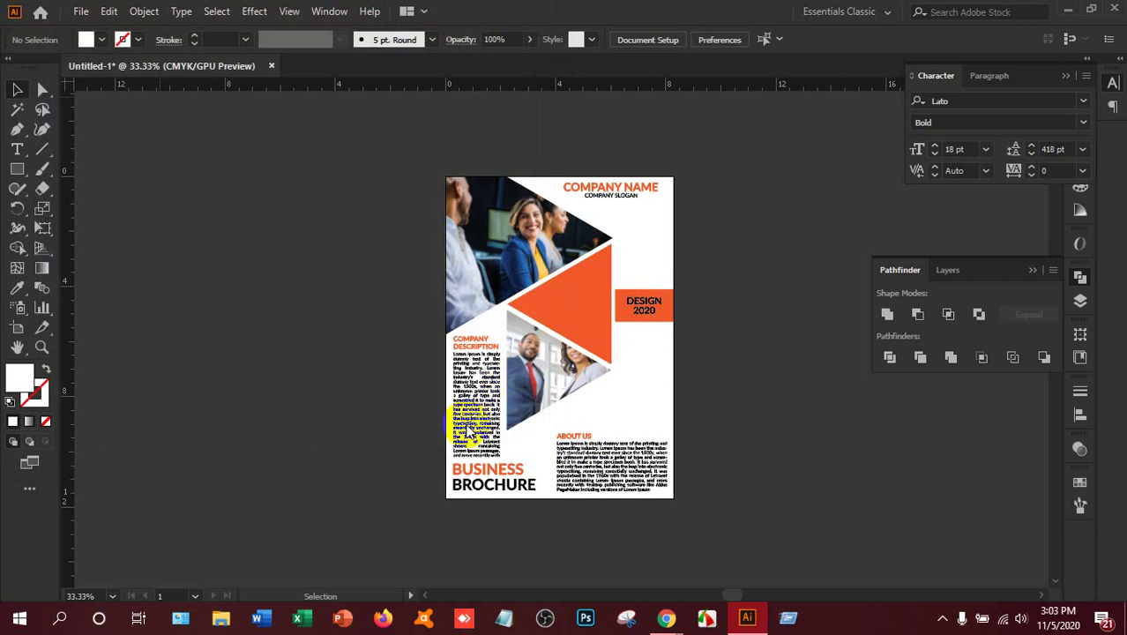
left_click(632, 540)
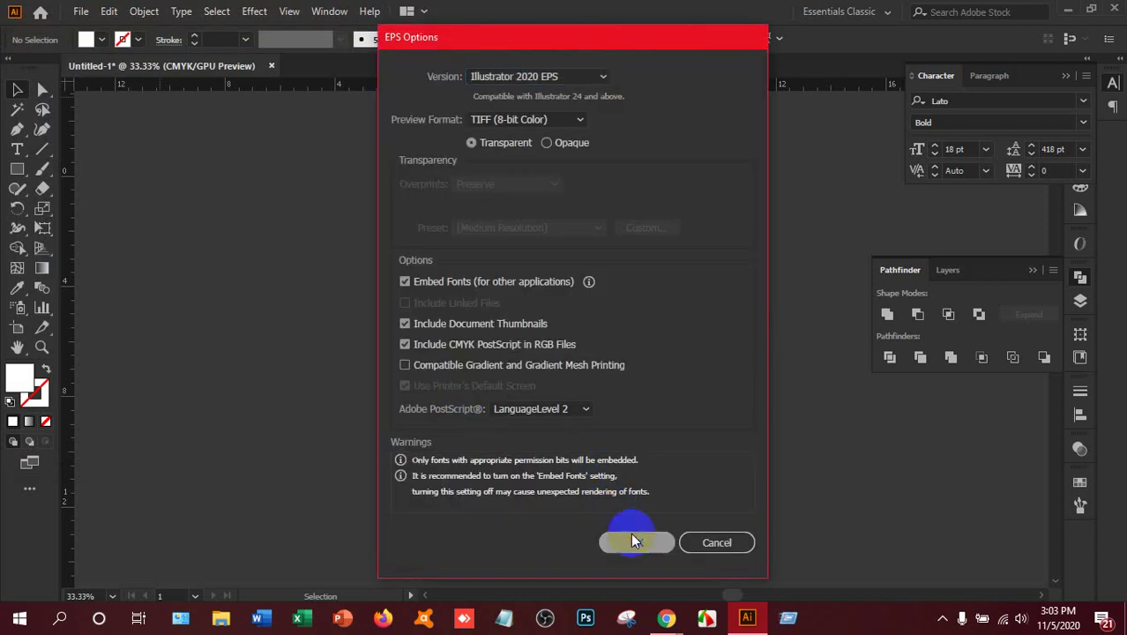